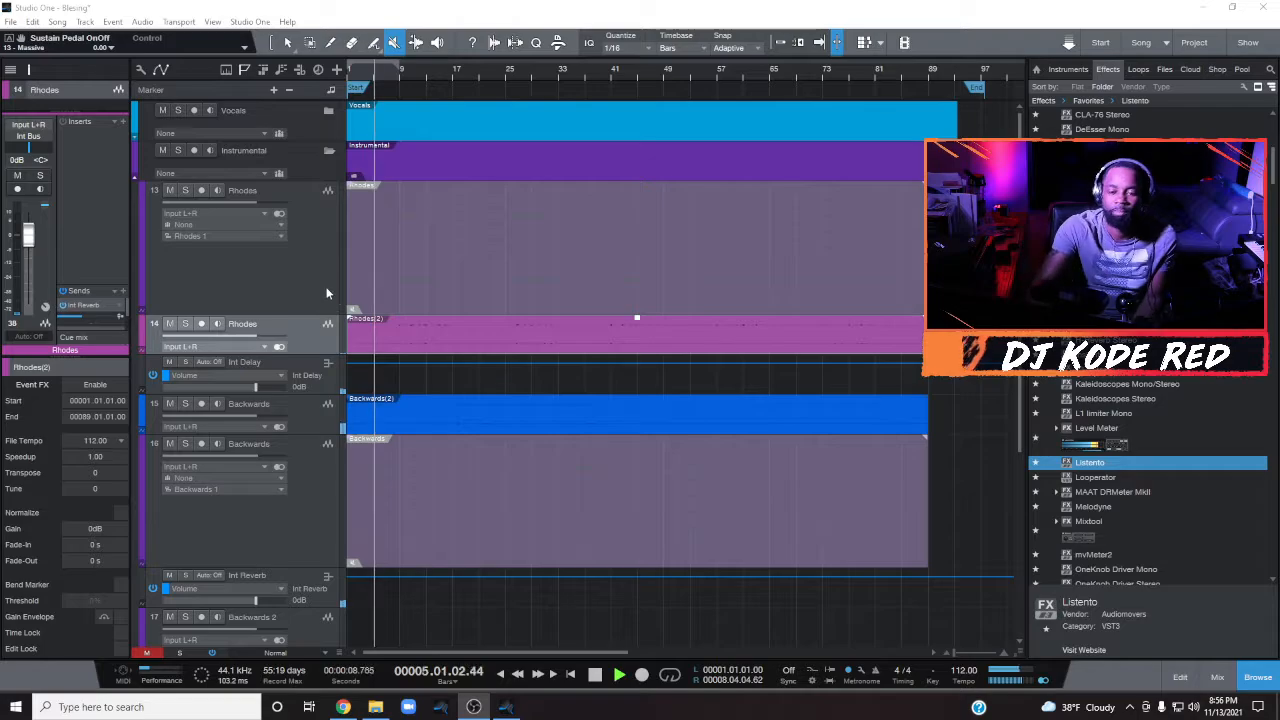
Step: Reset all tracks to Normal height and expand the Drums, Vocals and Voc folder tracks
left_click(280, 652)
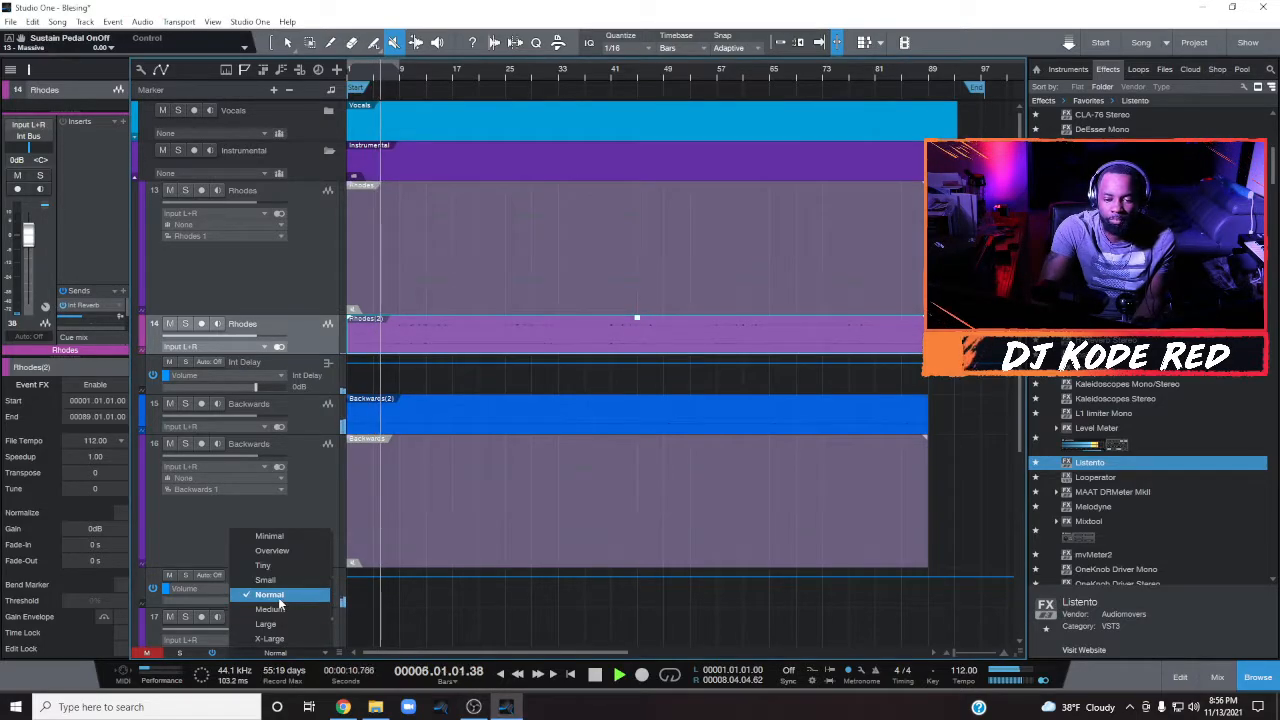
left_click(278, 597)
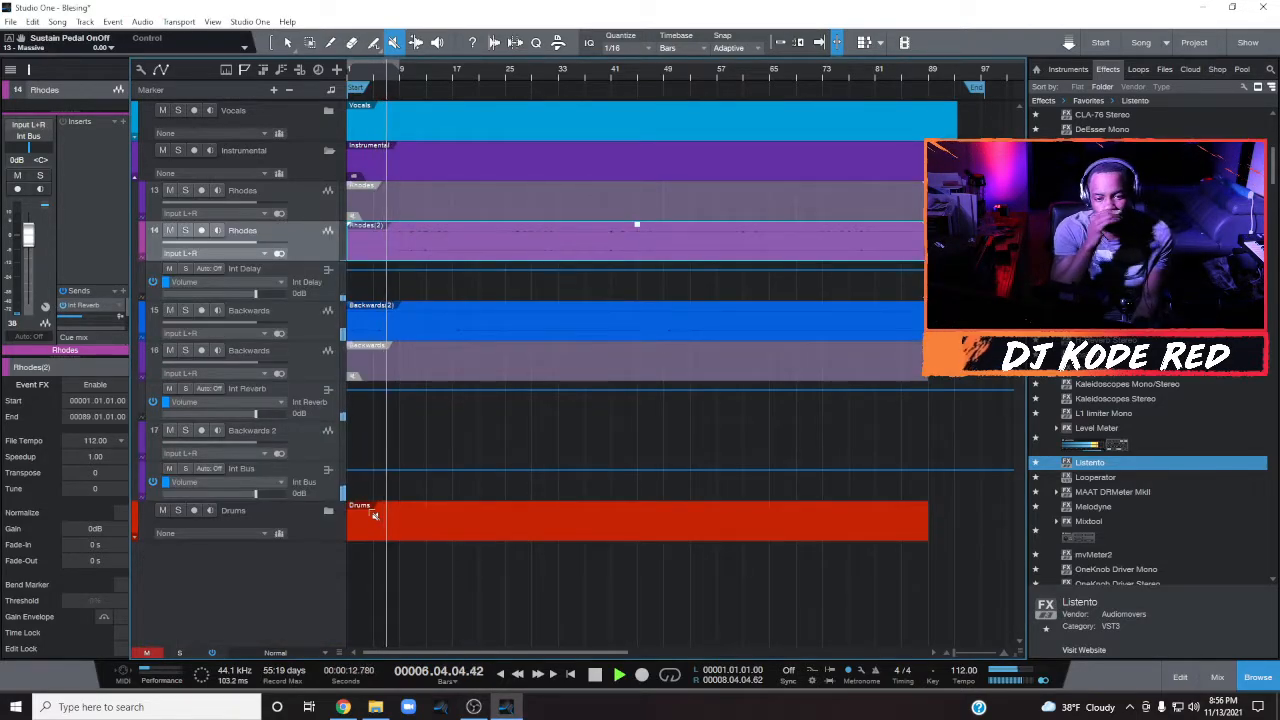
left_click(328, 511)
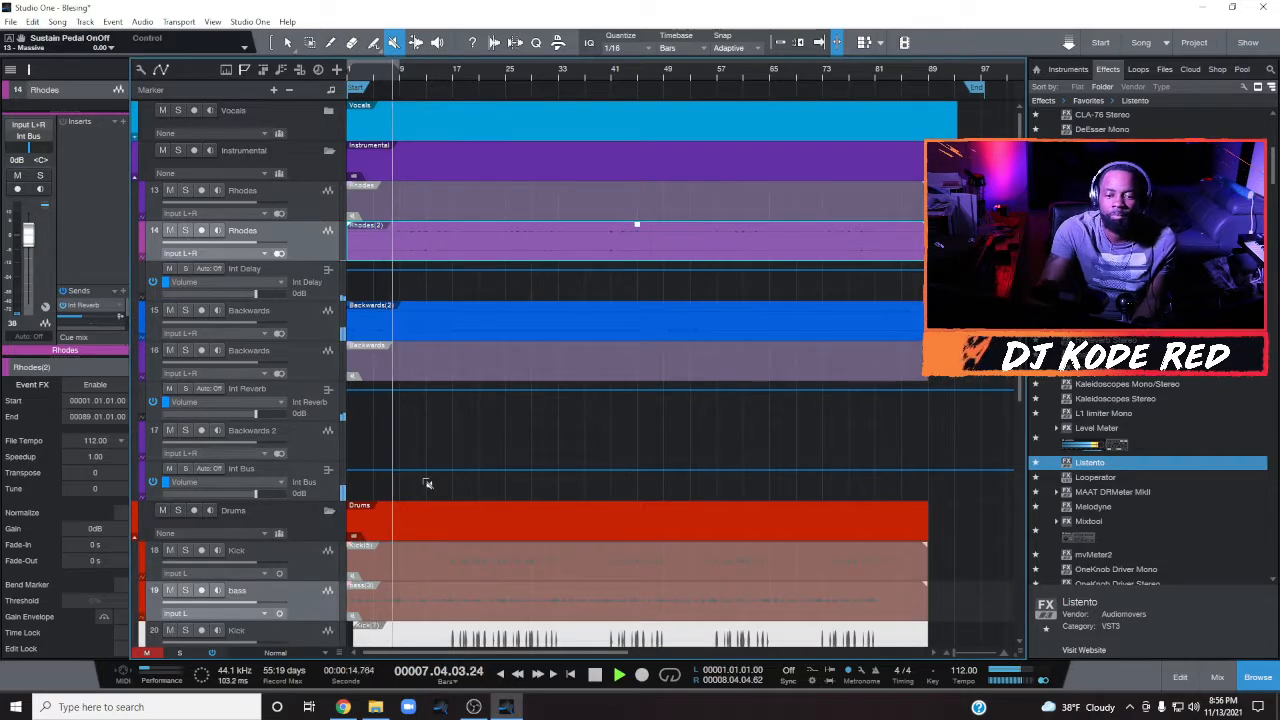
scroll(428, 486, "down", 2)
scroll(427, 484, "up", 2)
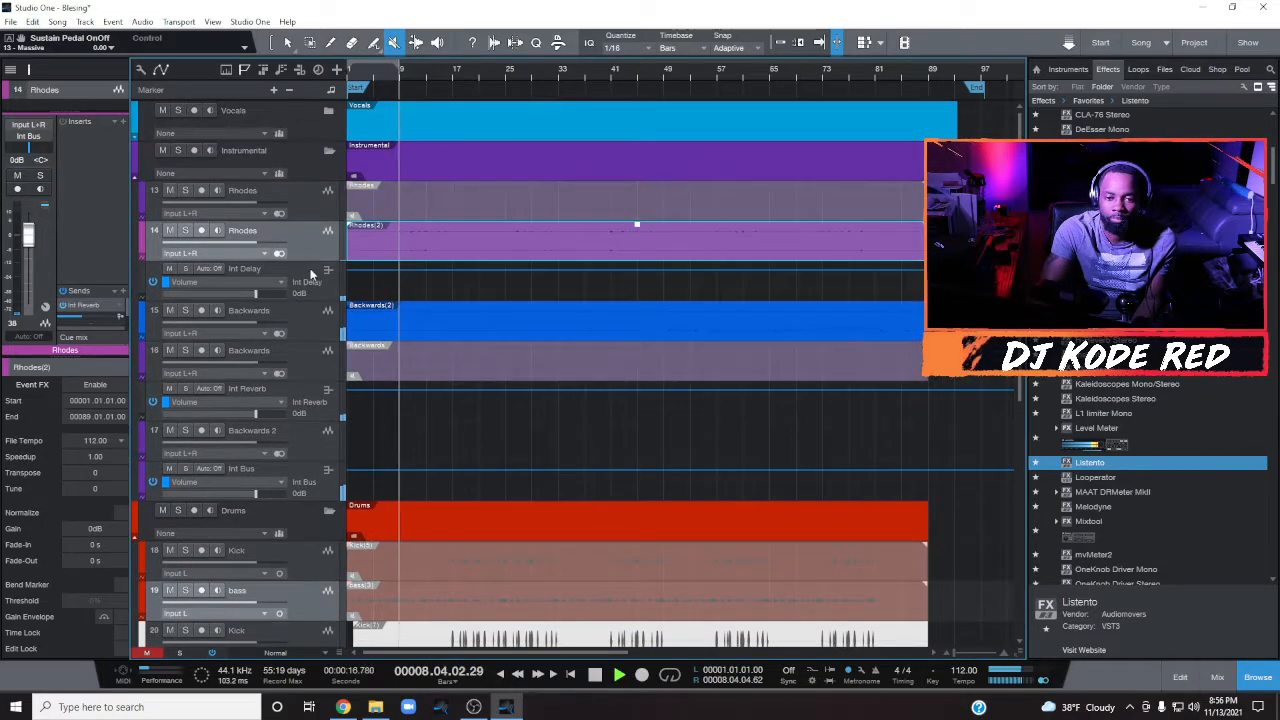
left_click(327, 110)
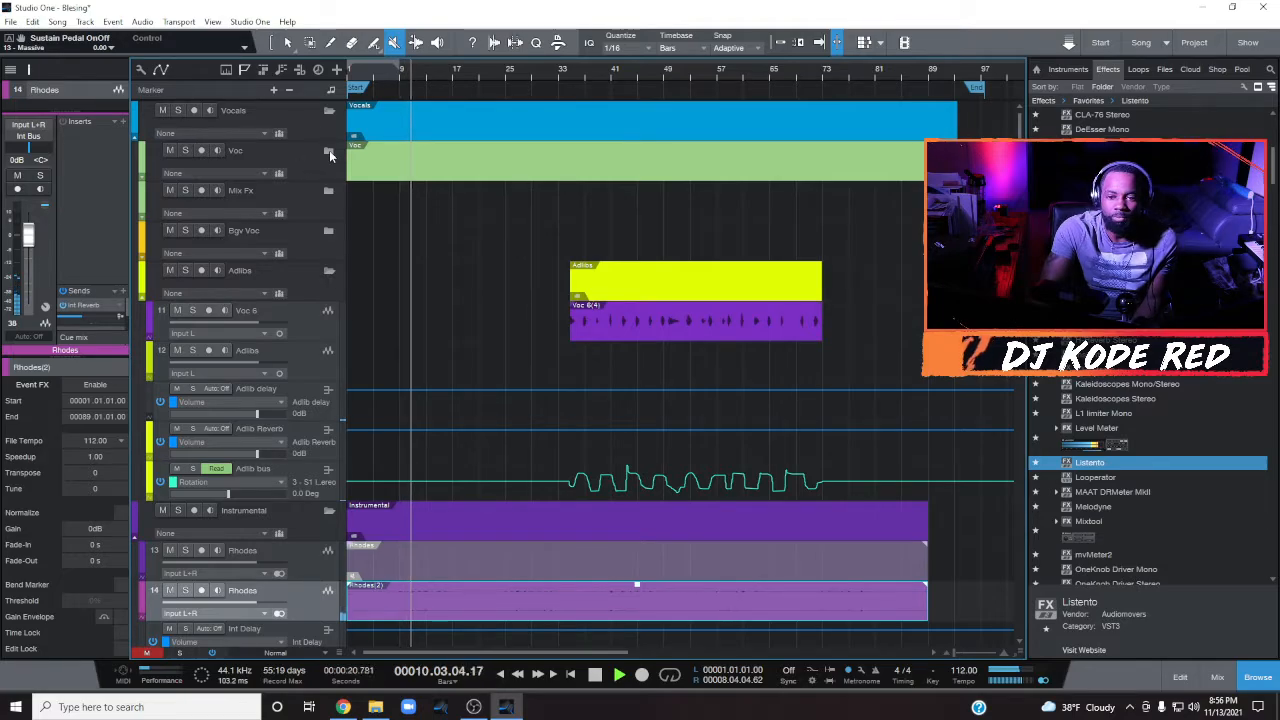
left_click(329, 150)
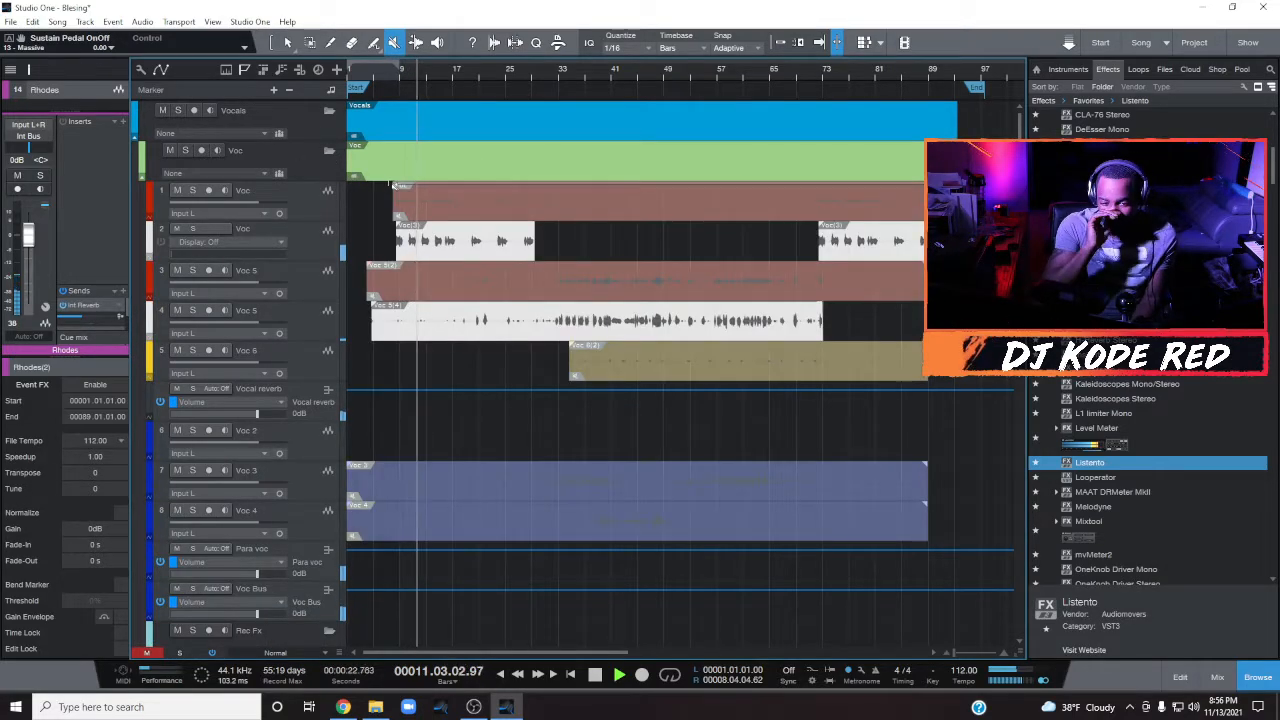
Step: Look through the vocal, effects, adlib, instrumental and drum tracks of the arrangement during playback
scroll(393, 185, "down", 4)
scroll(393, 185, "down", 6)
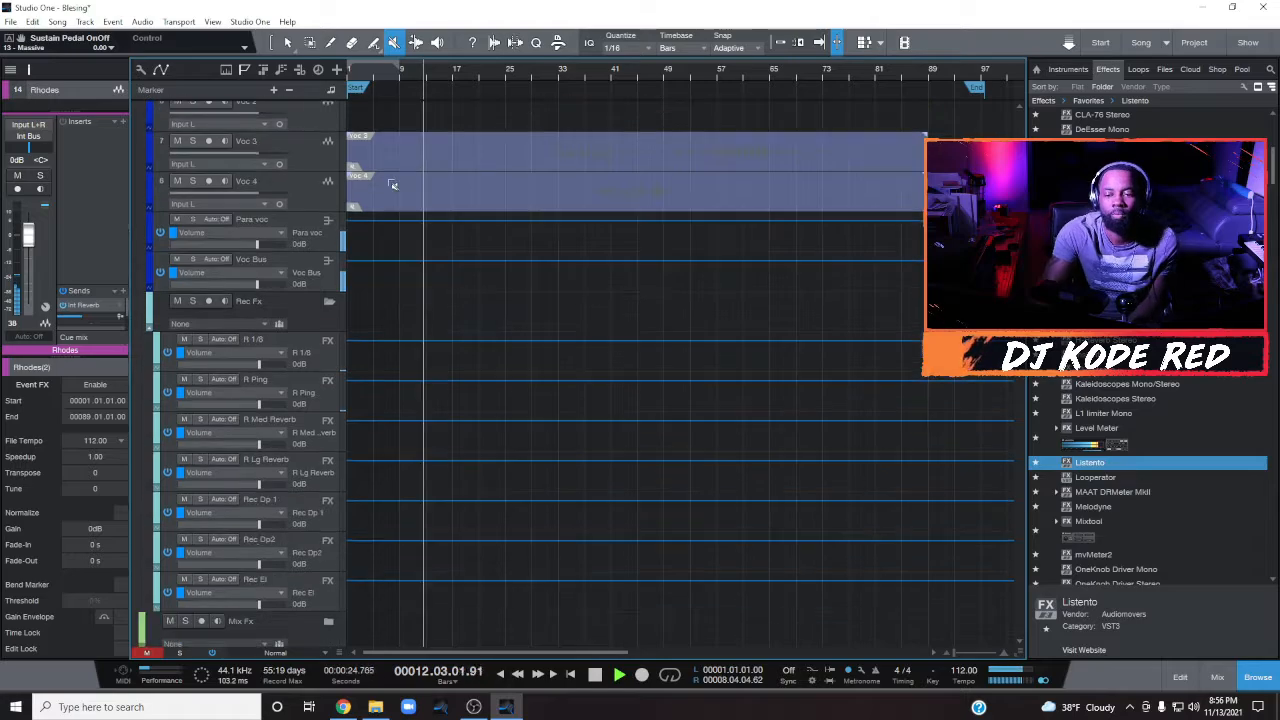
key("1")
scroll(435, 288, "down", 15)
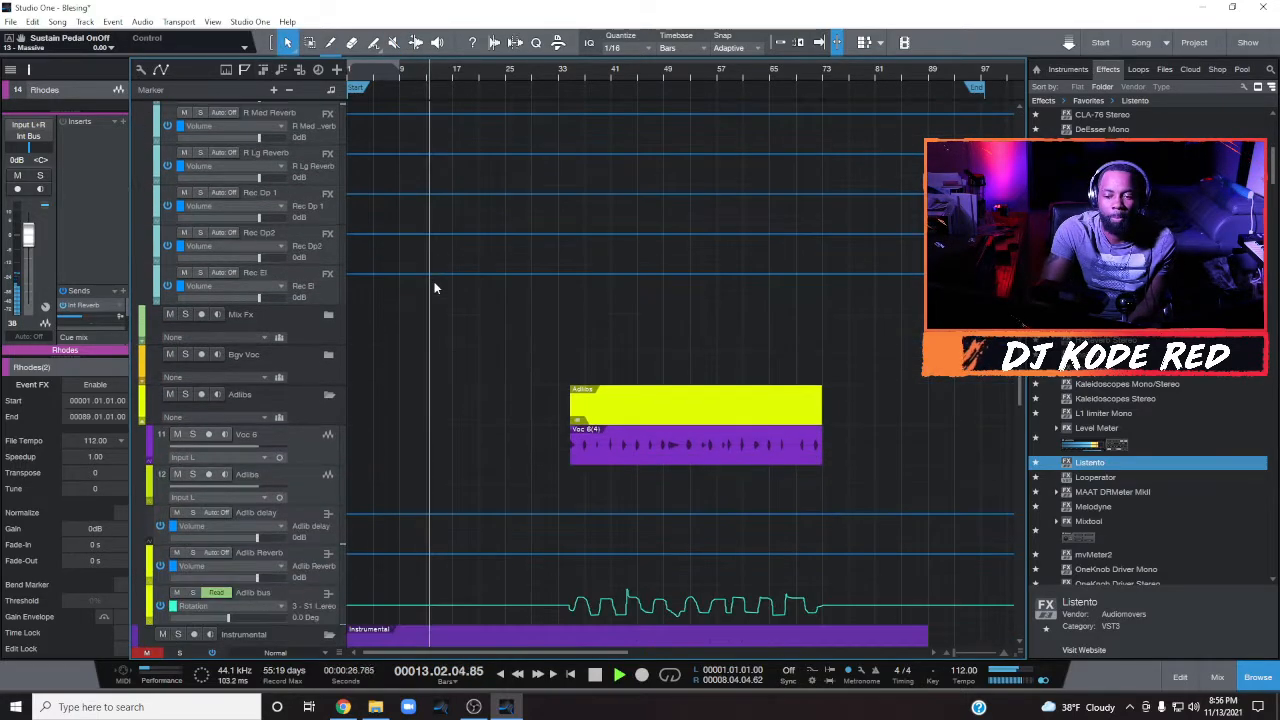
scroll(435, 288, "down", 1)
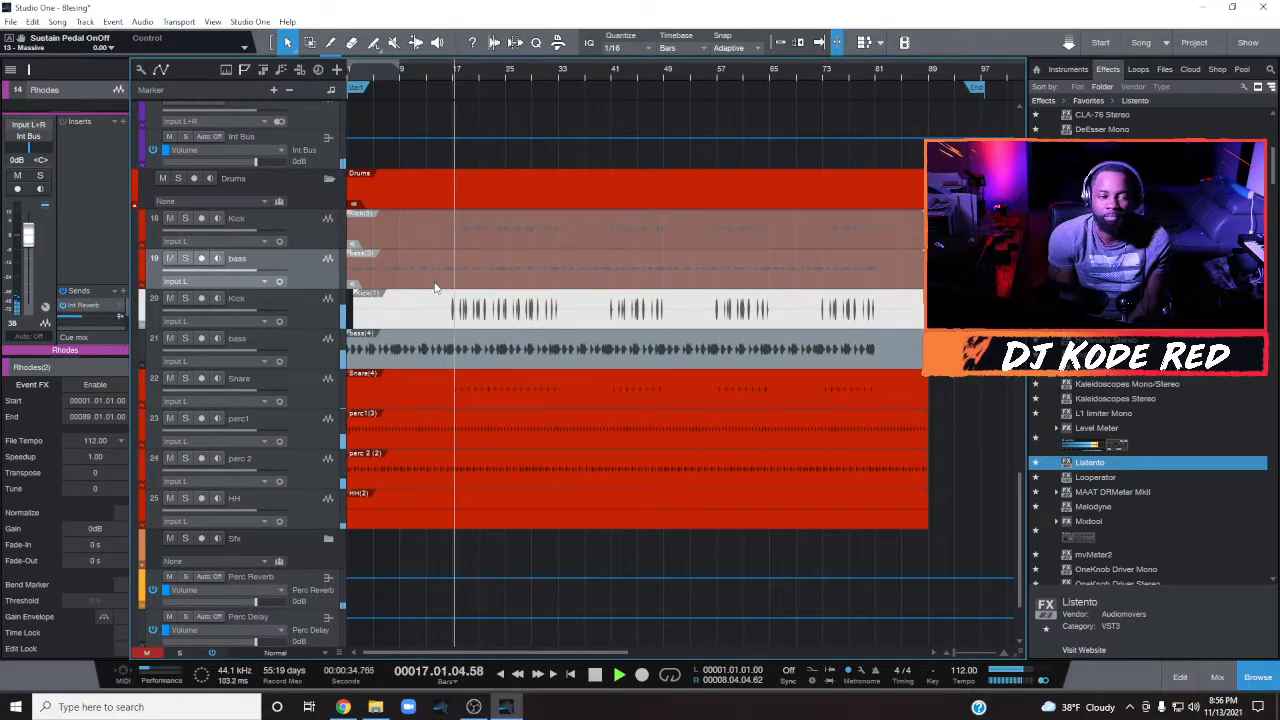
scroll(435, 288, "up", 4)
scroll(435, 290, "up", 15)
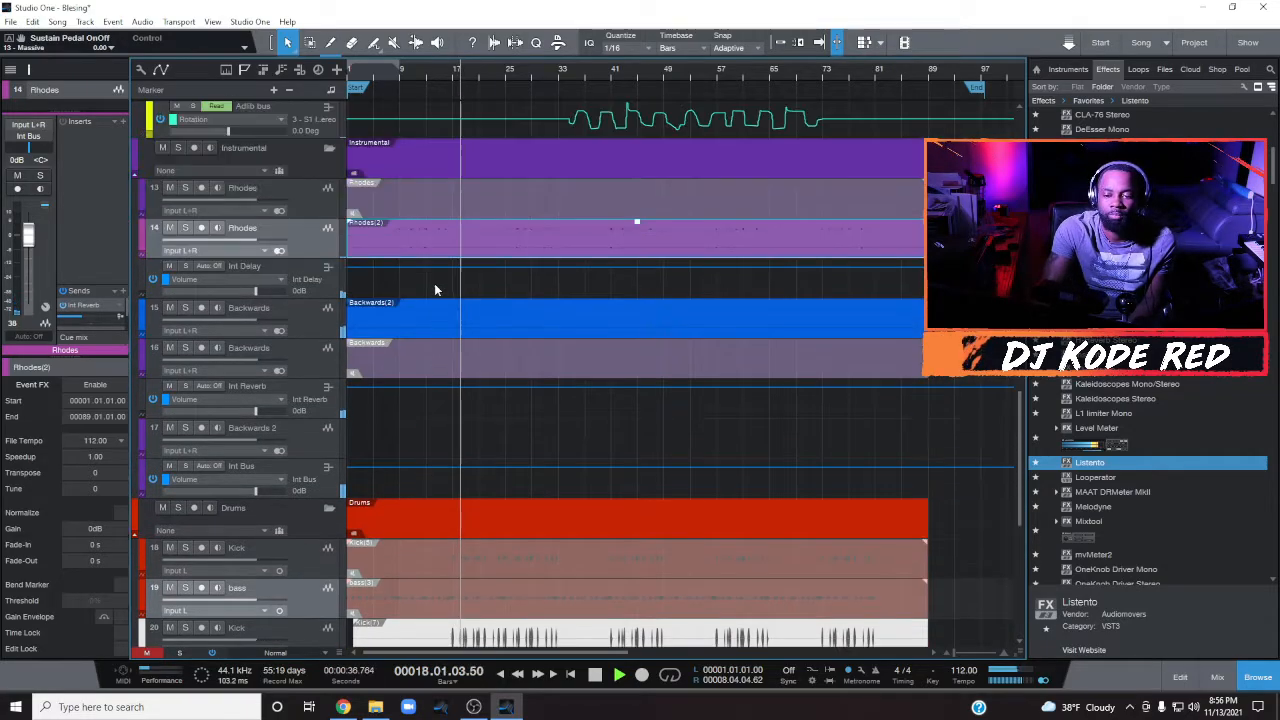
scroll(435, 289, "up", 15)
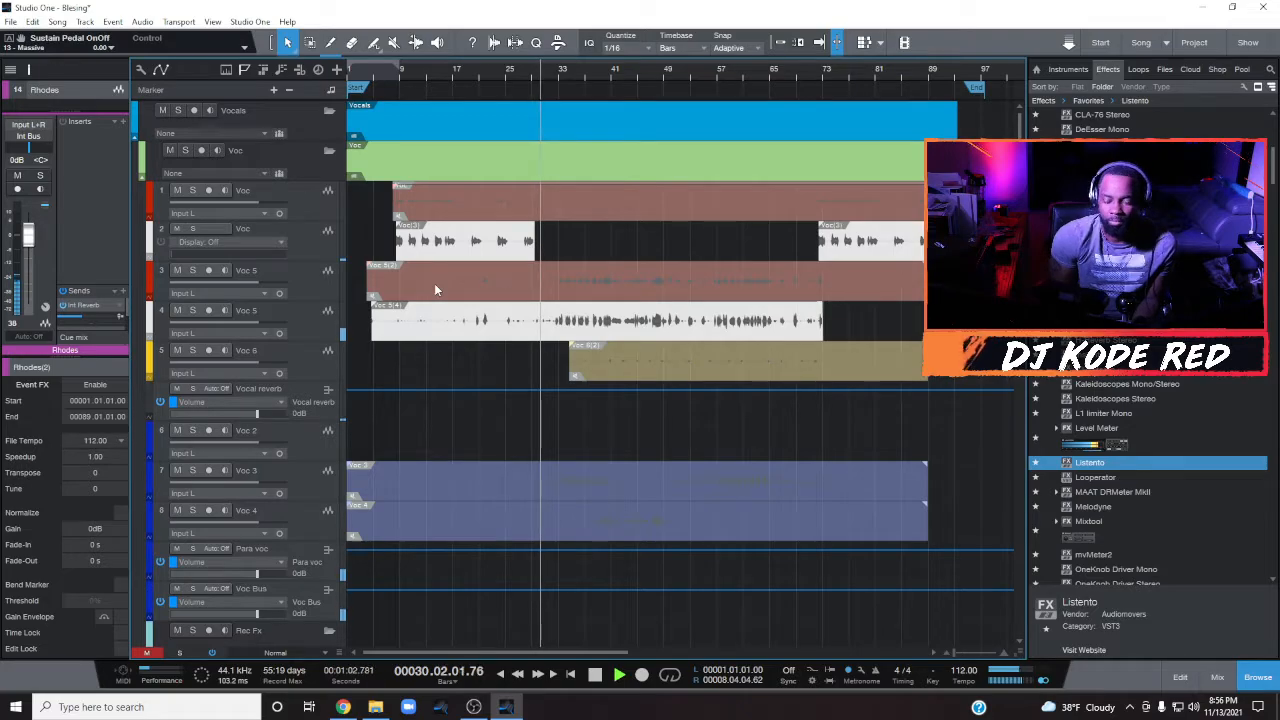
scroll(441, 272, "down", 3)
scroll(441, 272, "down", 7)
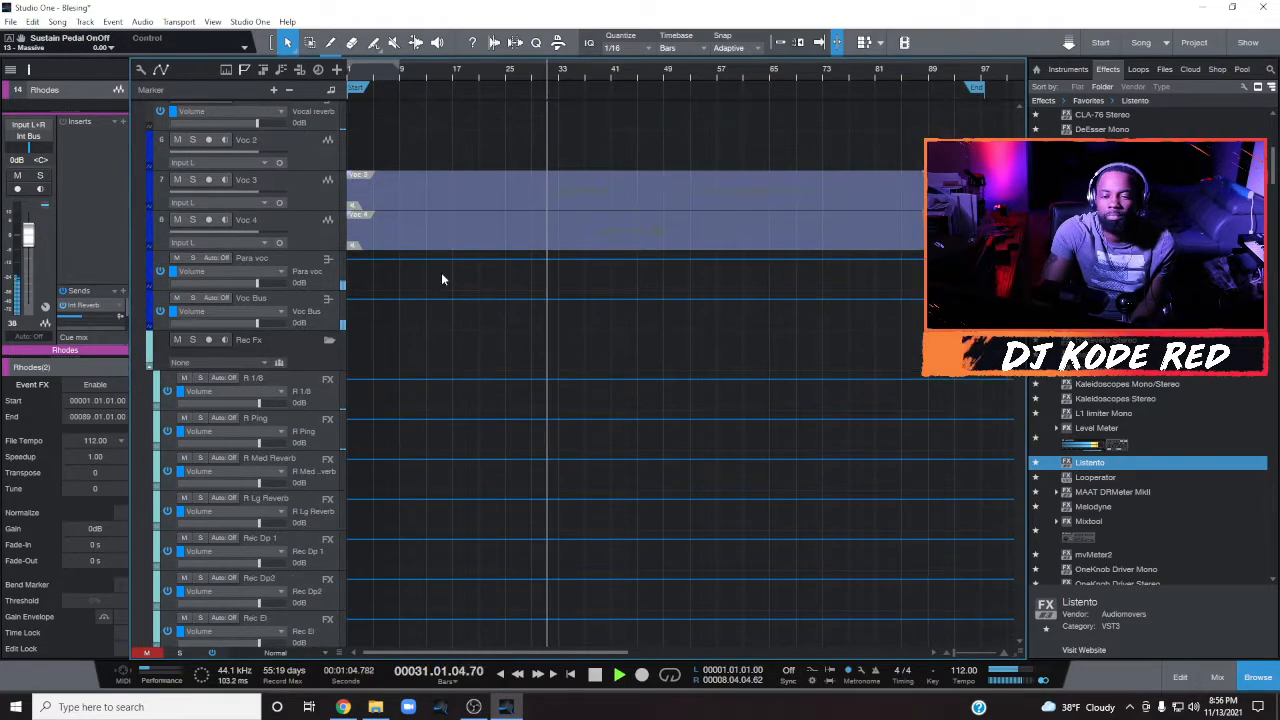
scroll(441, 272, "up", 10)
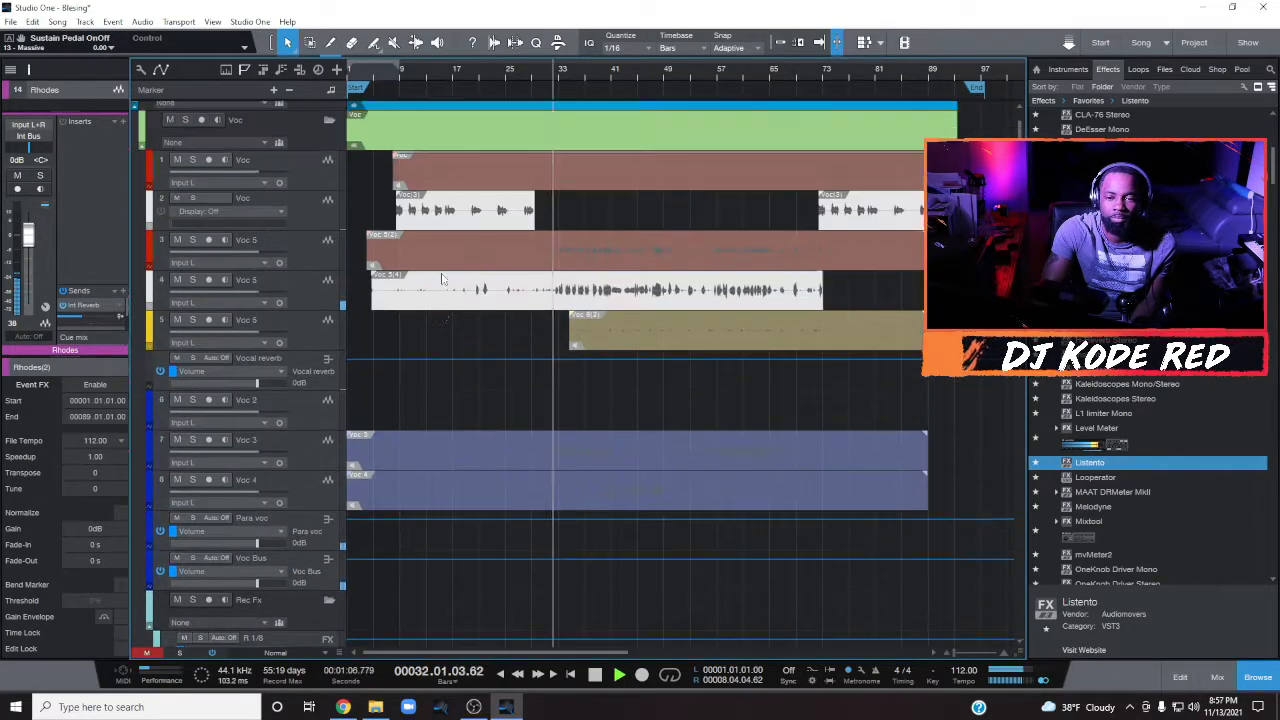
Step: Shrink all tracks to Small and finally to the Overview track height
left_click(275, 652)
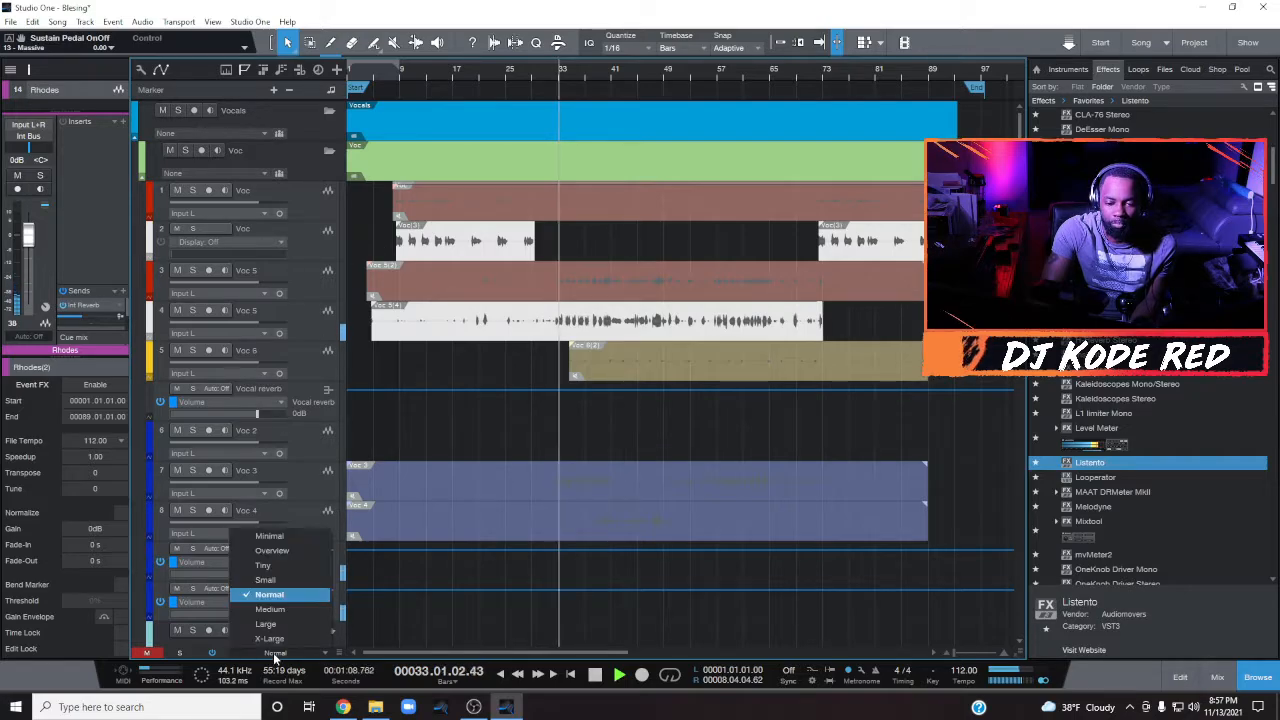
left_click(279, 580)
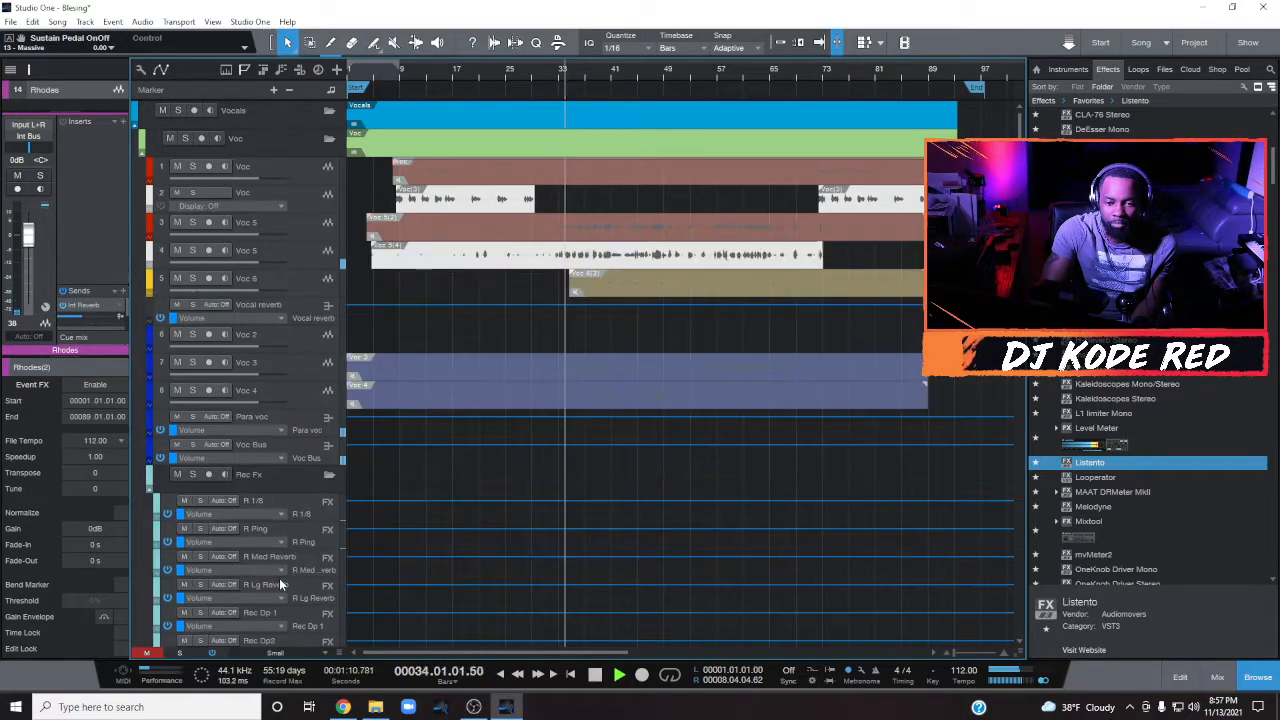
left_click(262, 652)
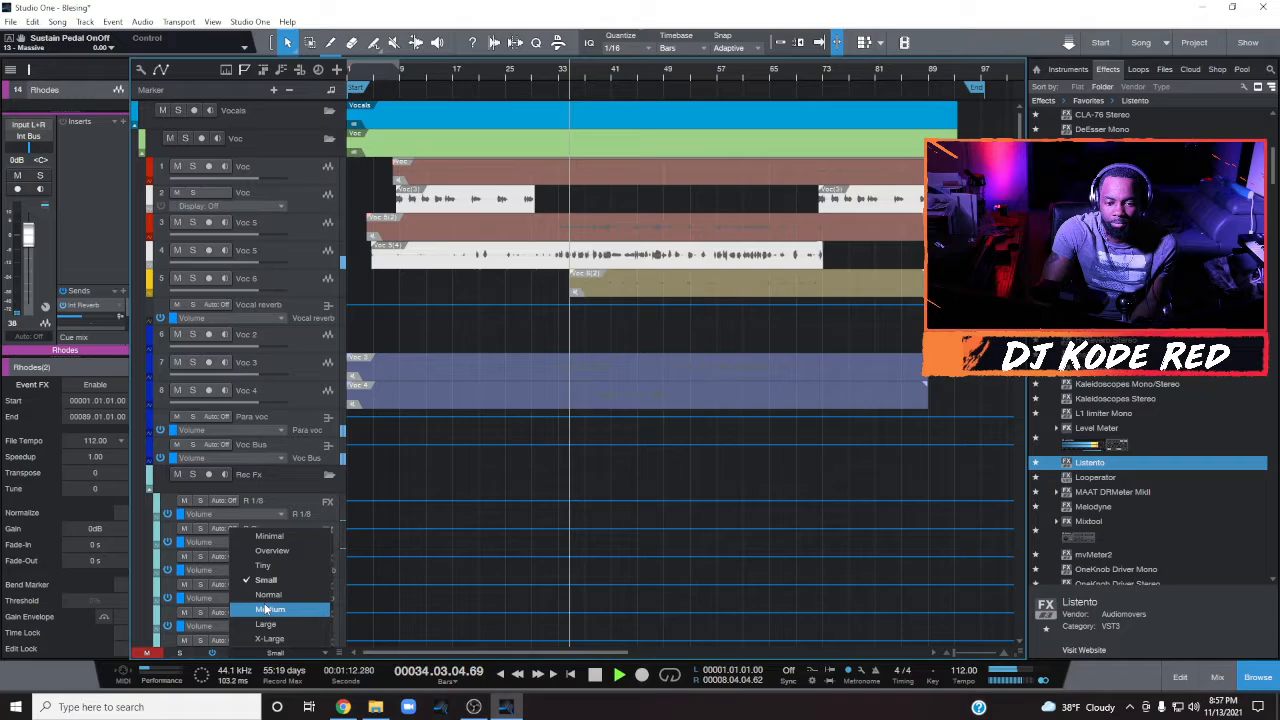
left_click(272, 550)
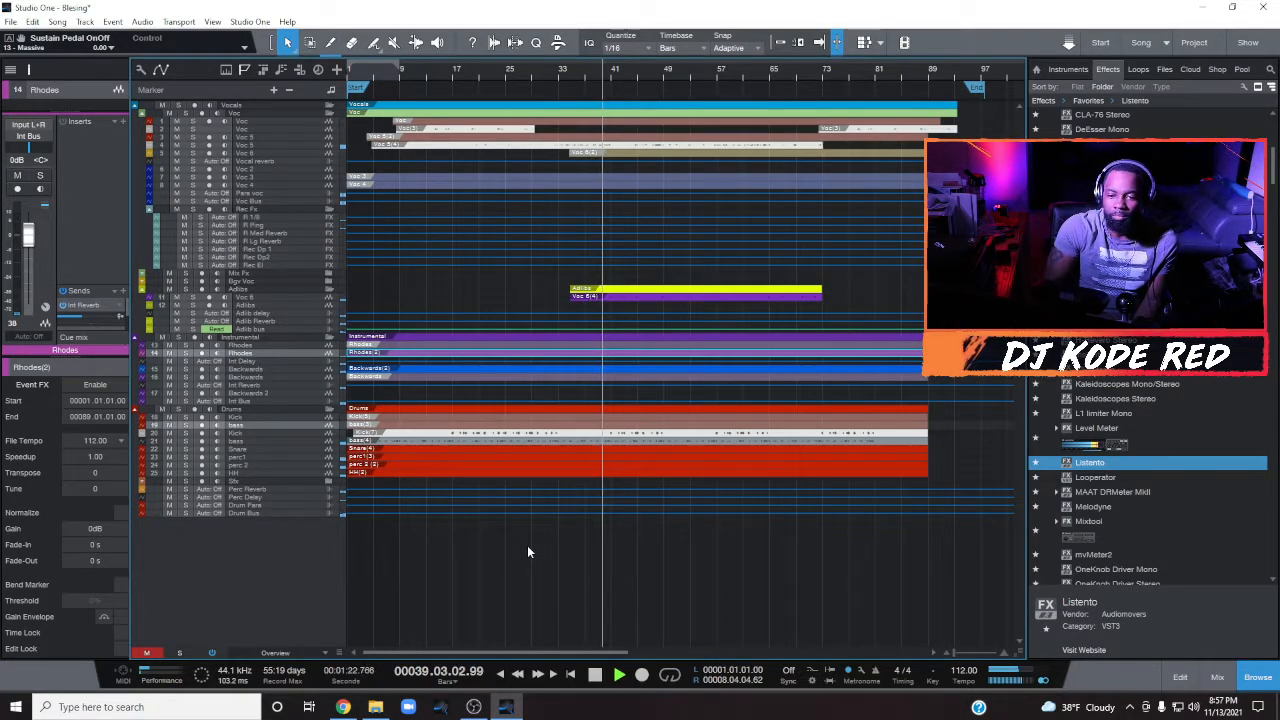
Step: Stop playback, return to the song start and save the song
key("space")
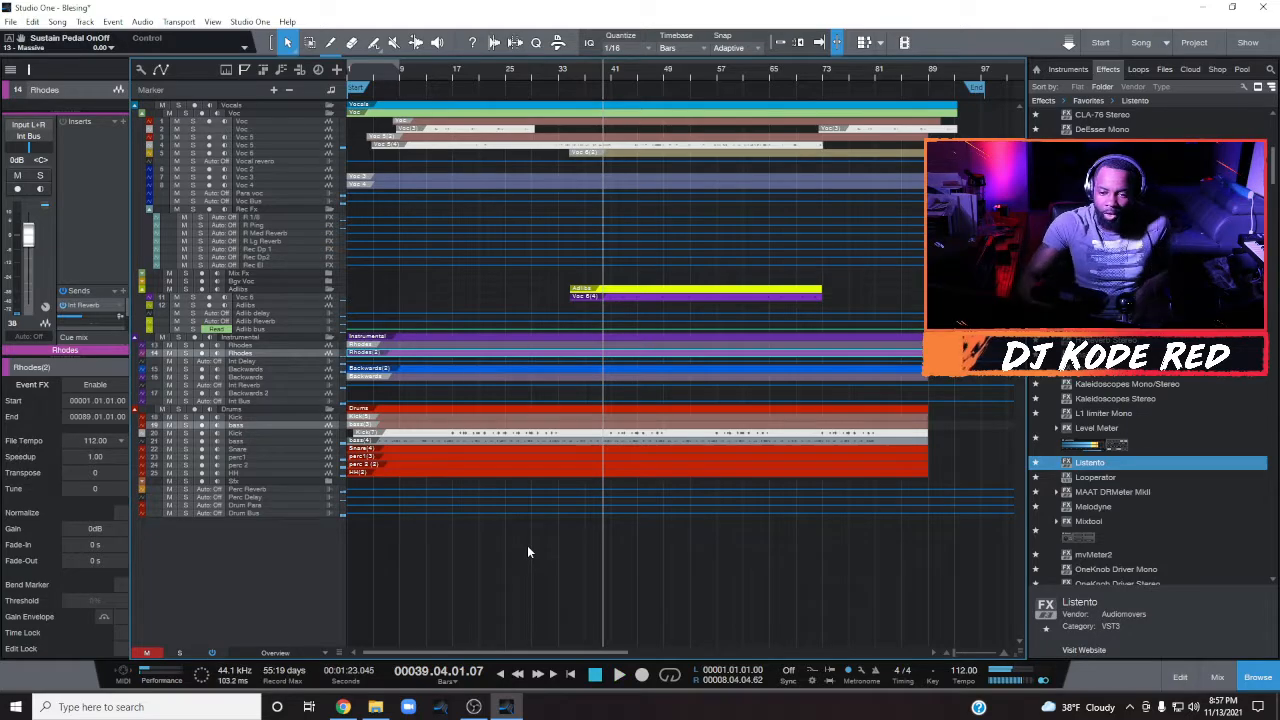
left_click(571, 675)
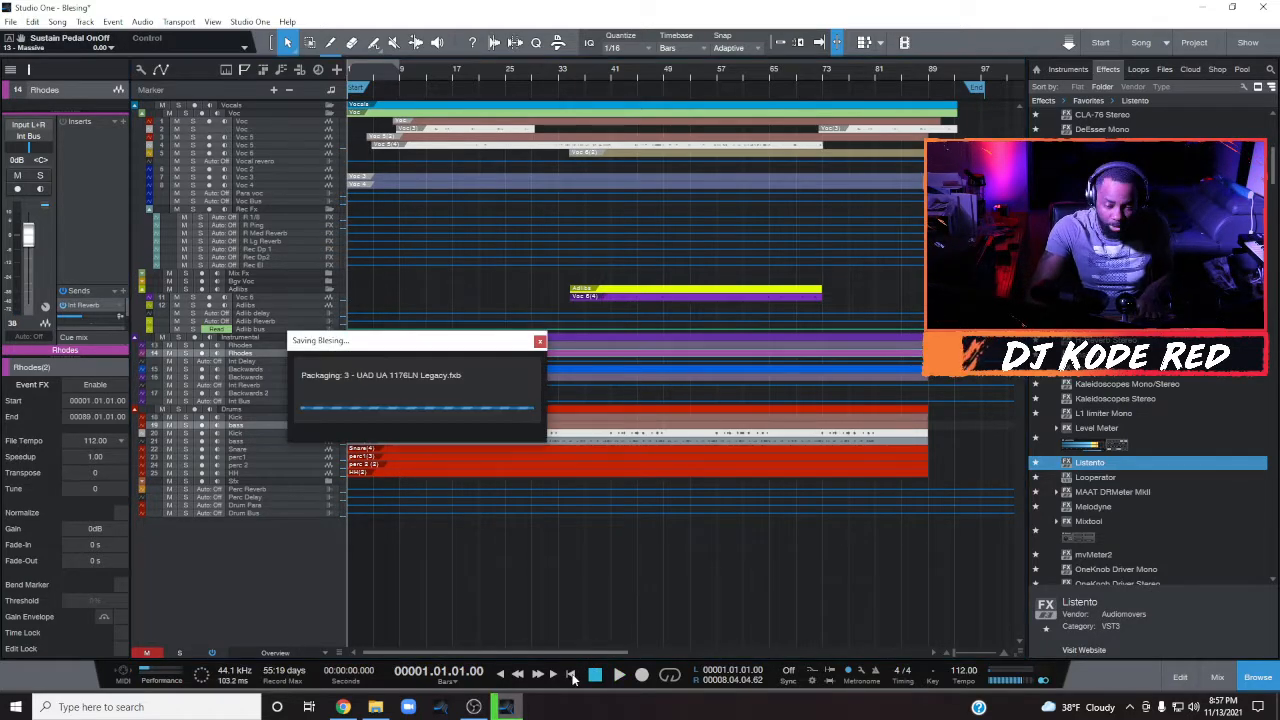
Step: Set the track height to Normal, select Backwards track 15 and magnify the waveform display of the audio events
left_click(279, 655)
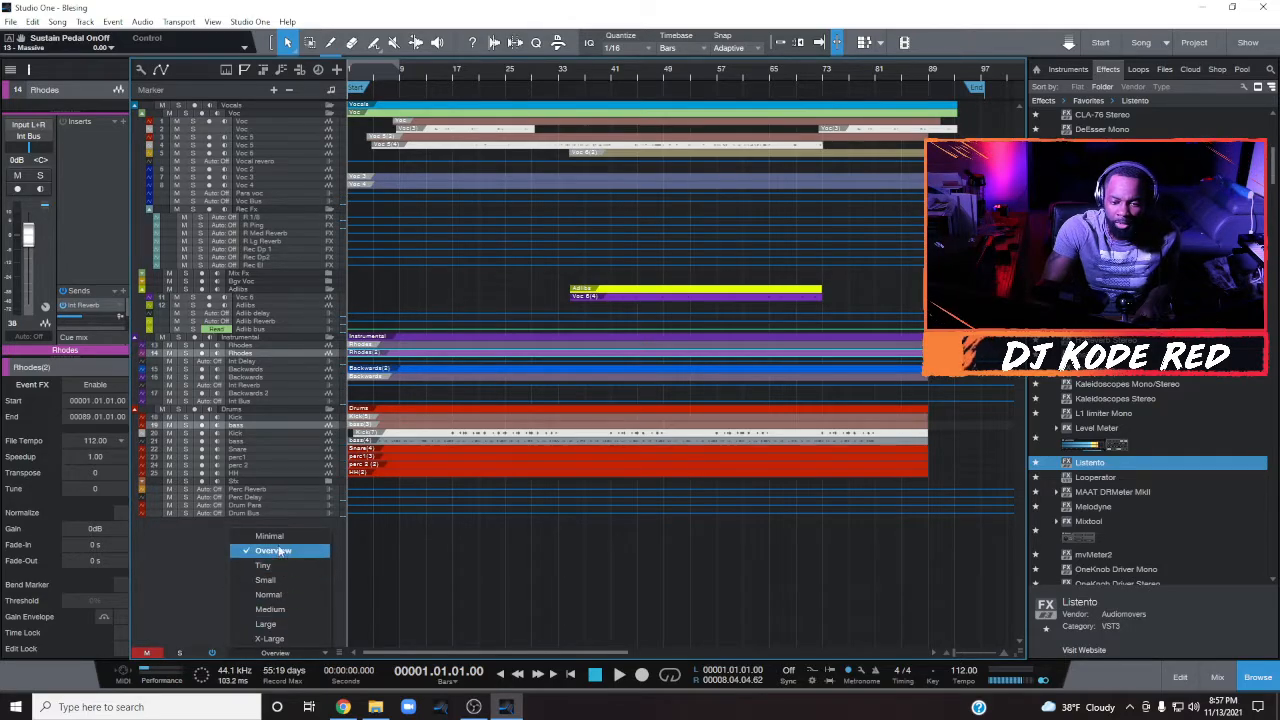
left_click(264, 596)
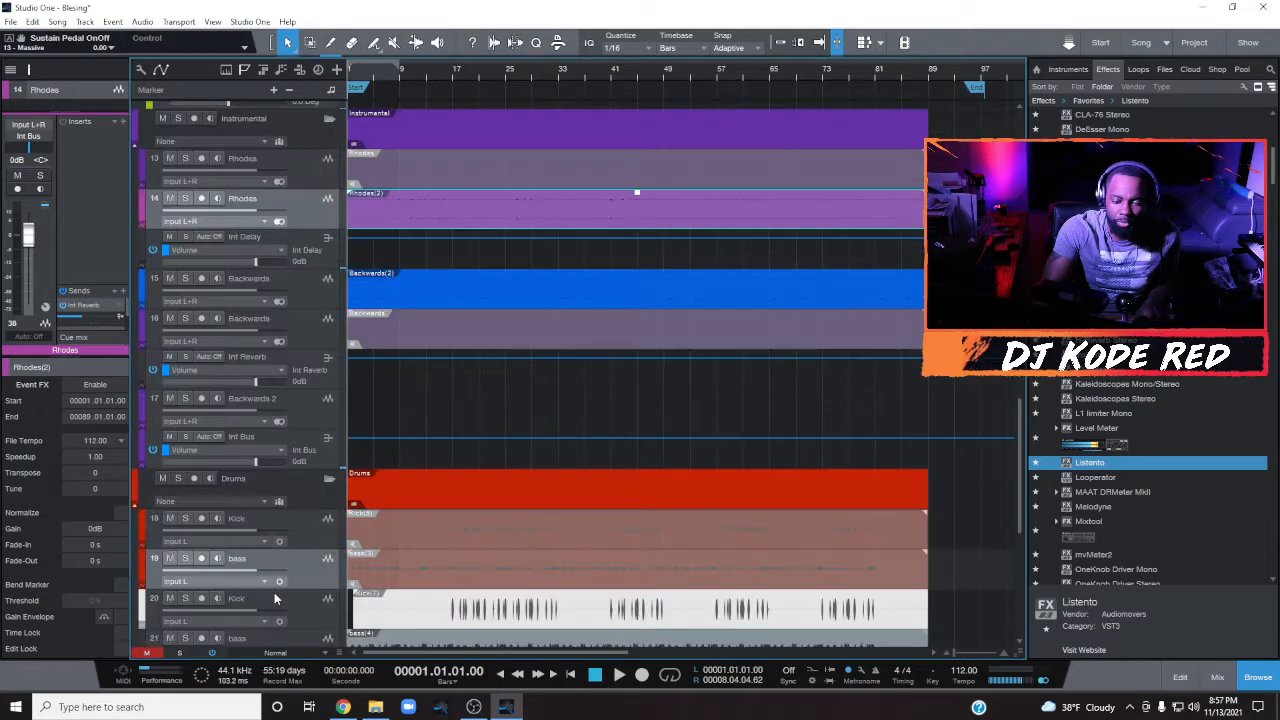
scroll(459, 394, "up", 4)
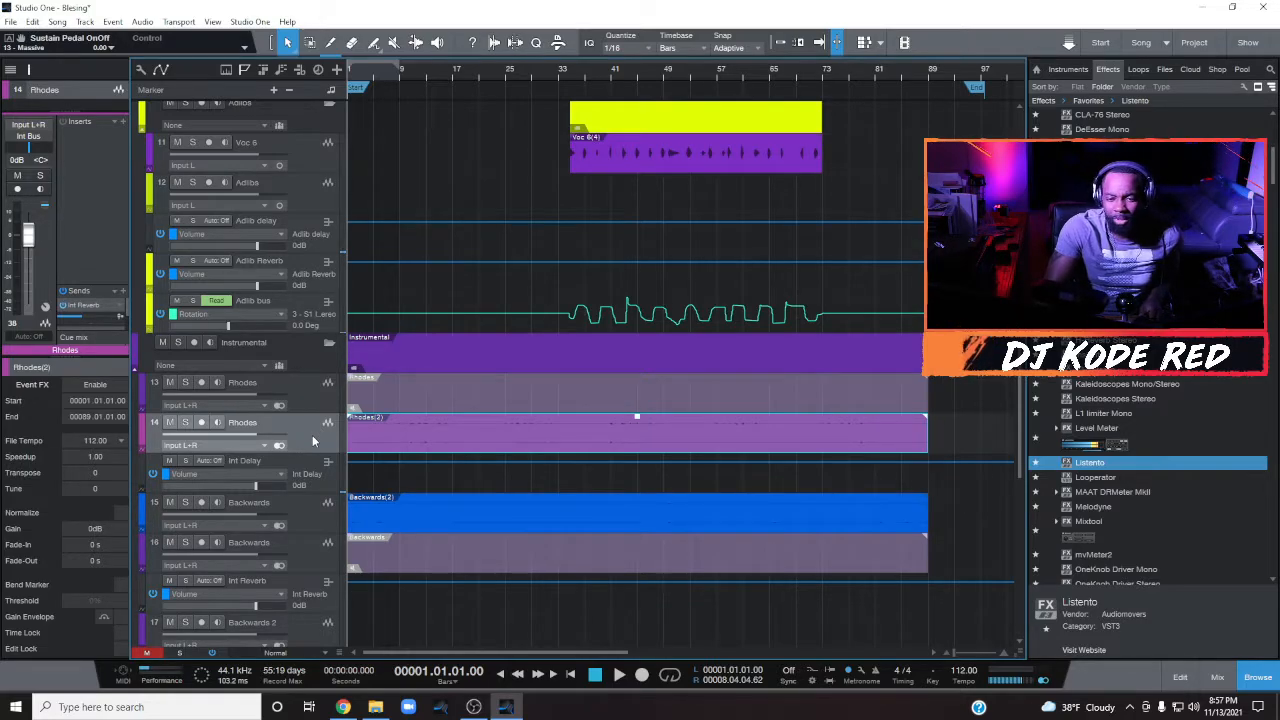
left_click(298, 522)
scroll(304, 504, "down", 2)
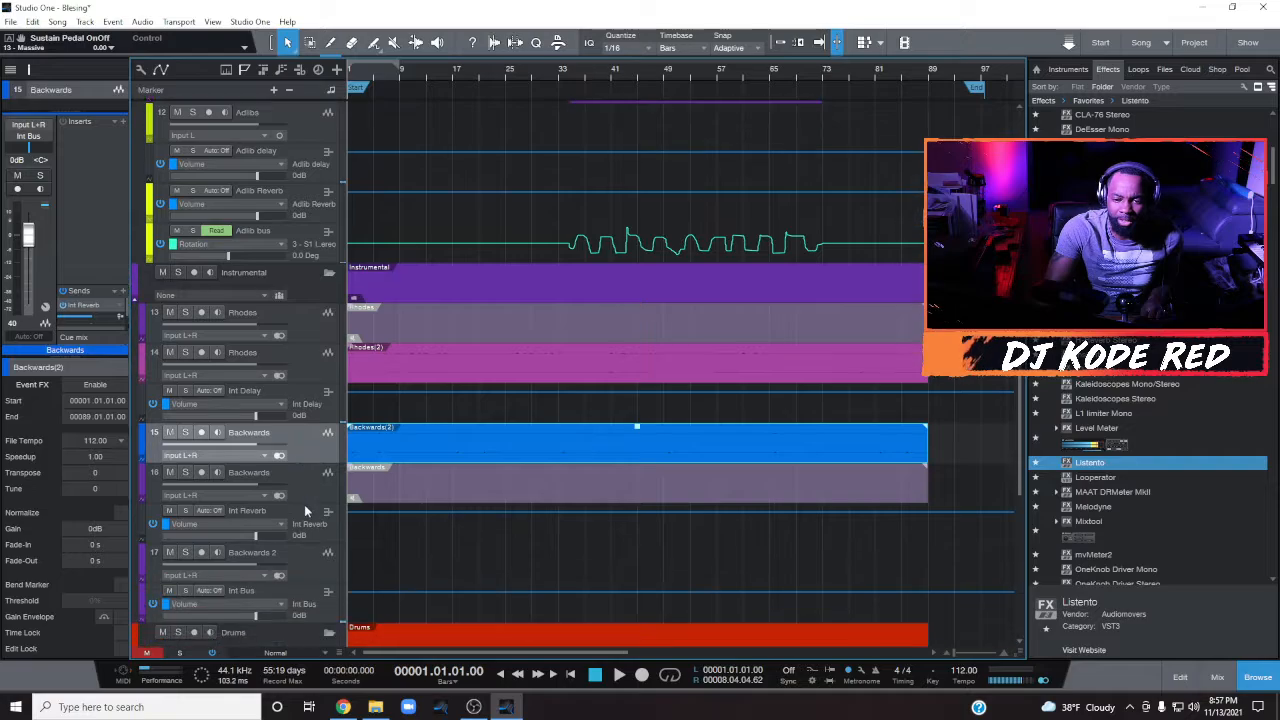
scroll(318, 385, "down", 3)
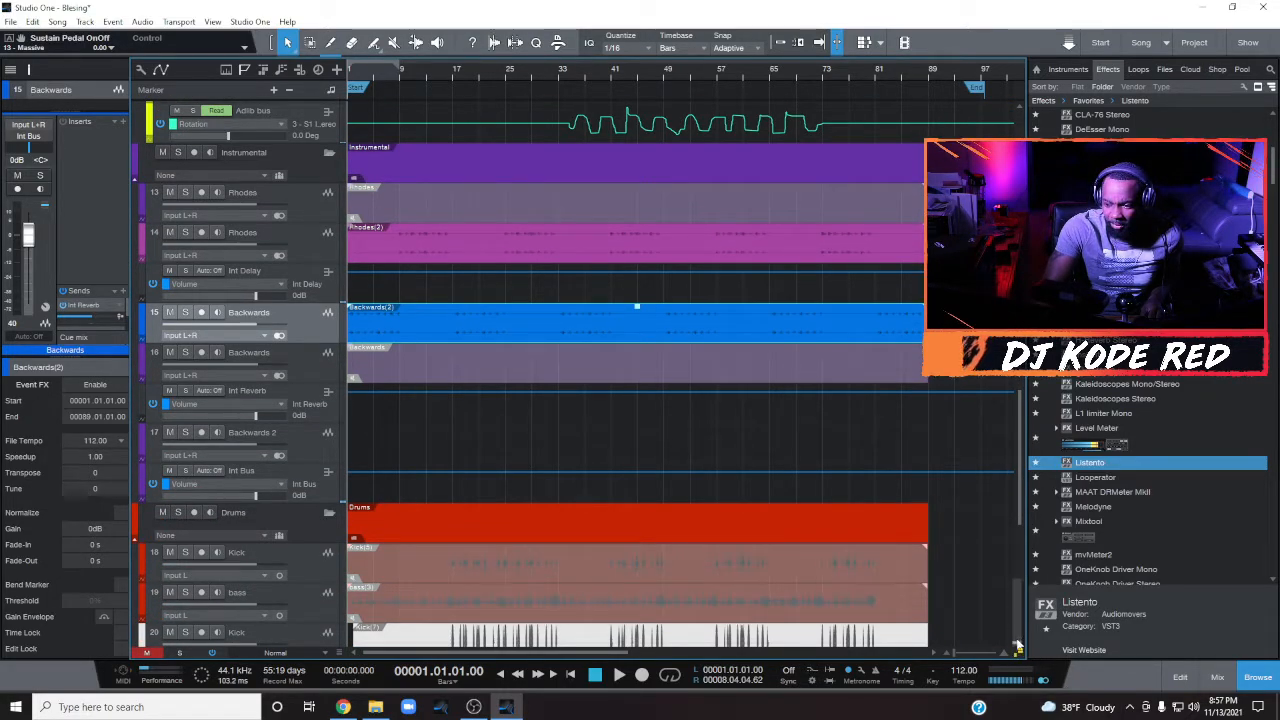
scroll(673, 500, "down", 8)
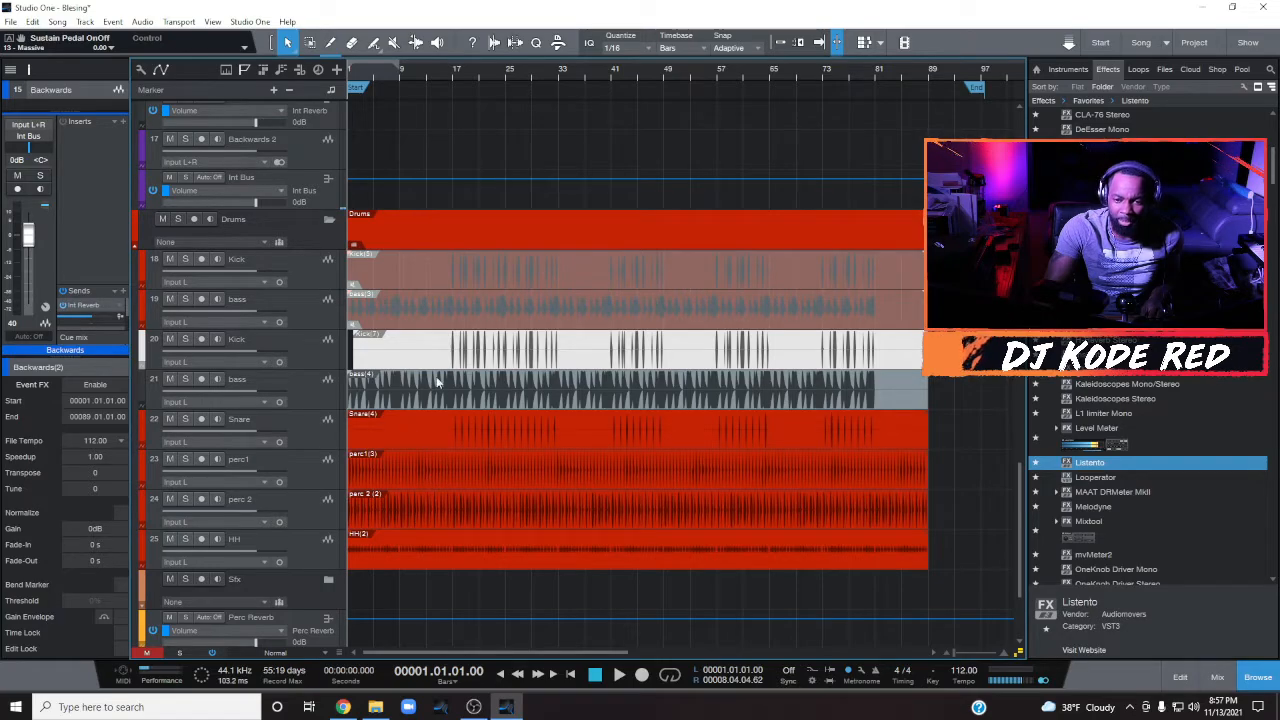
scroll(474, 270, "up", 6)
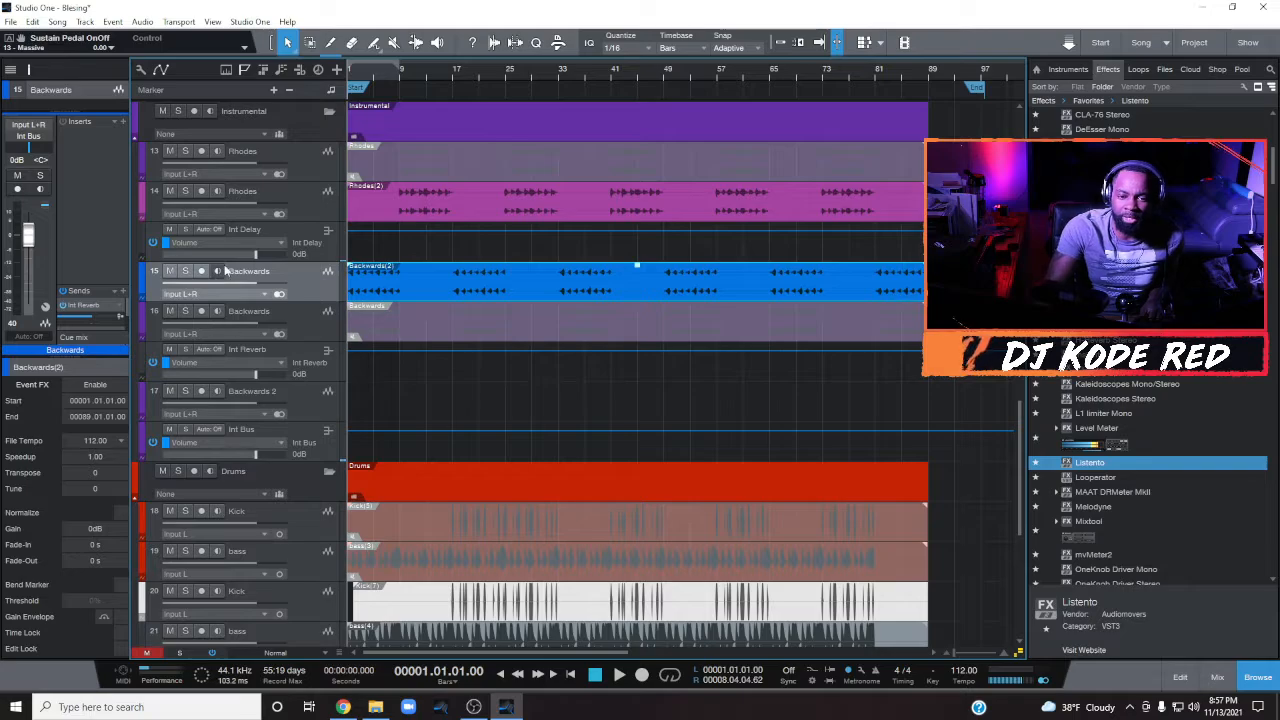
Step: Solo Backwards track 15 and Rhodes track 14 while playing from the song start, and save the song
left_click(185, 271)
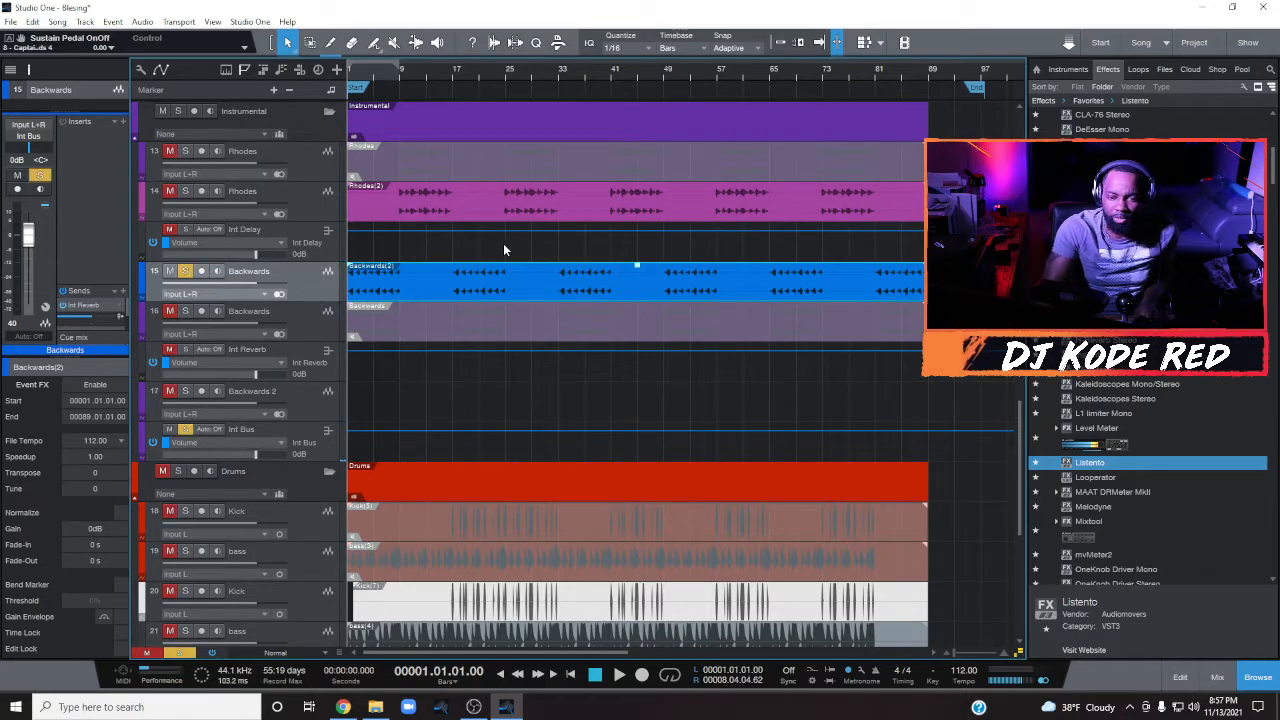
key("space")
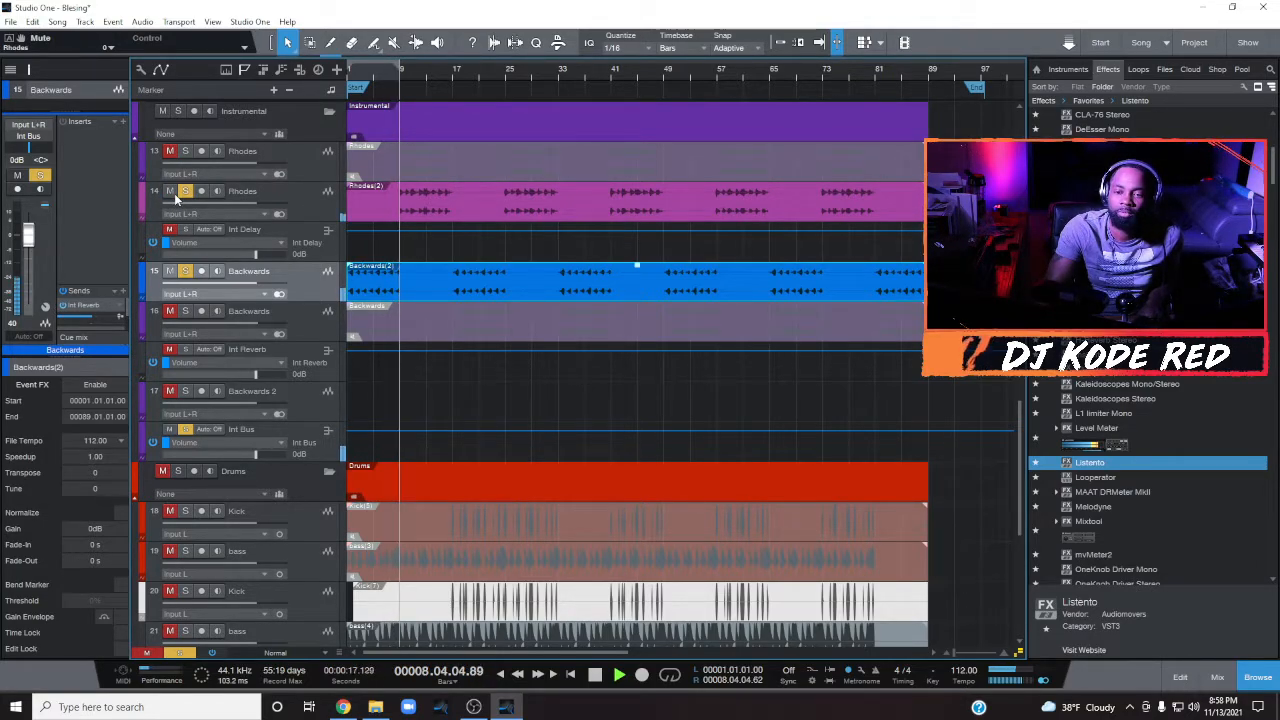
key("ctrl+s")
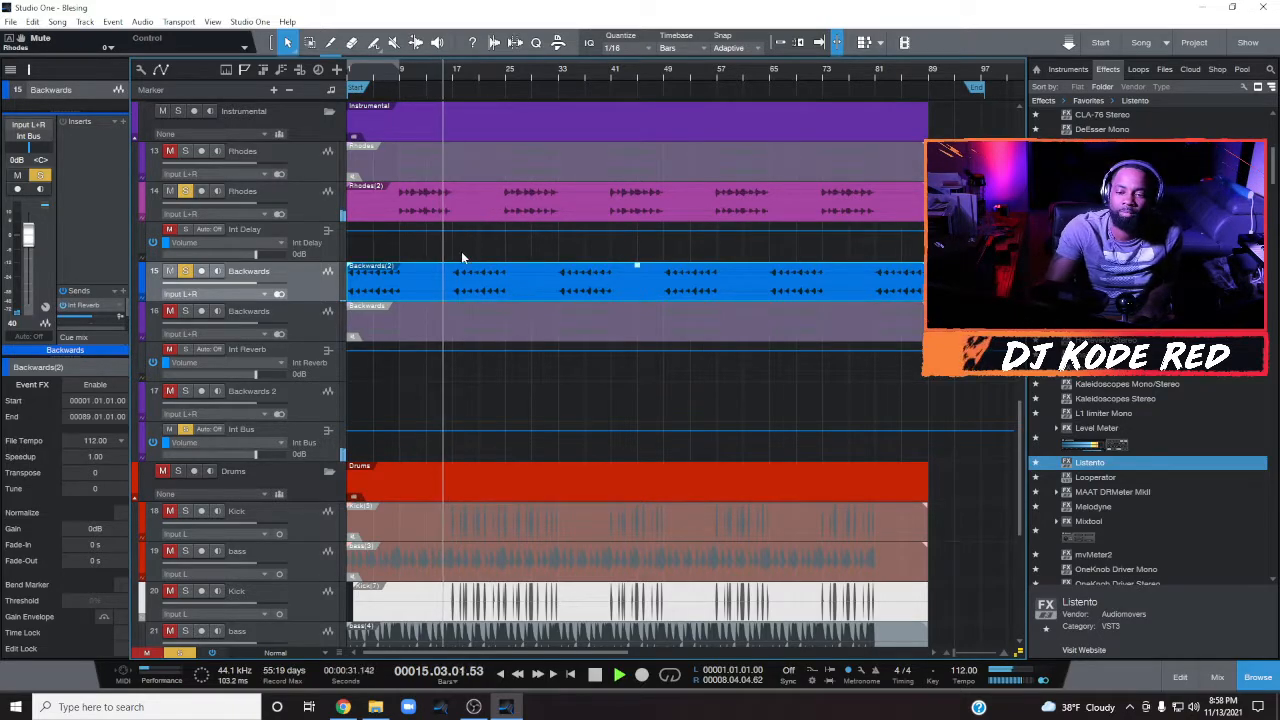
Step: Stop at the song start and audition the soloed Rhodes and Backwards tracks from bar 9
key("space")
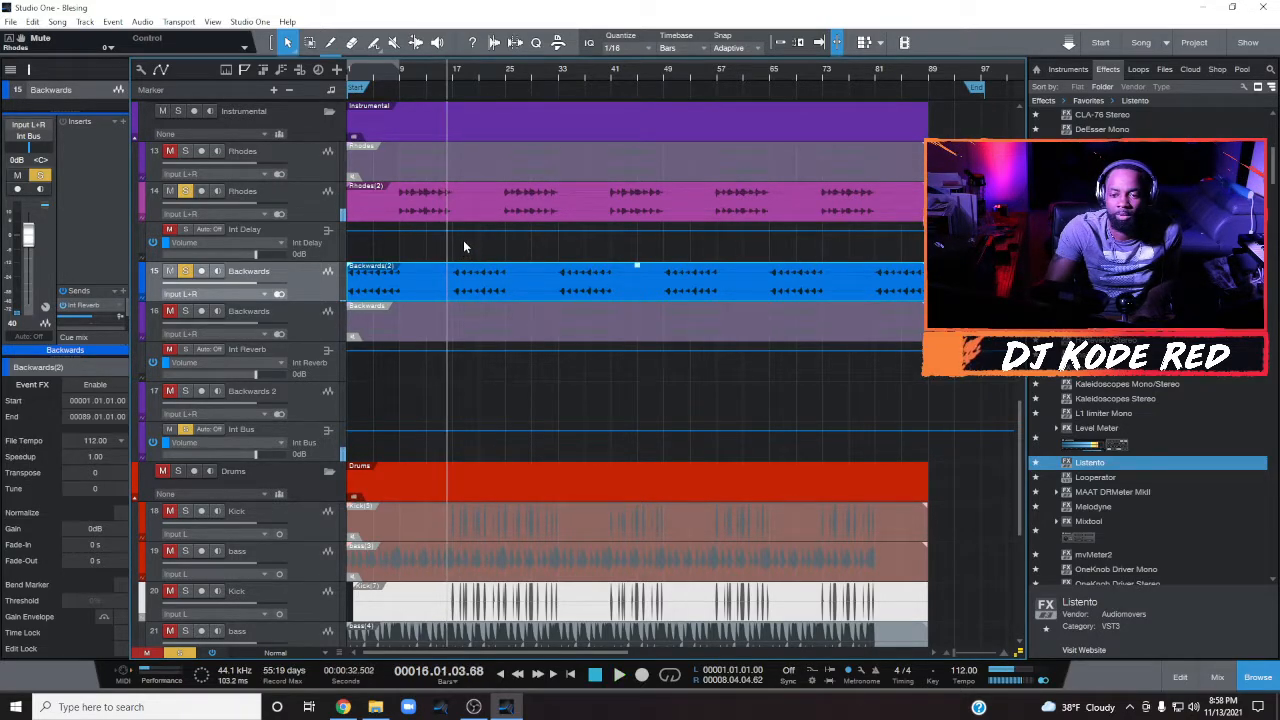
left_click(573, 677)
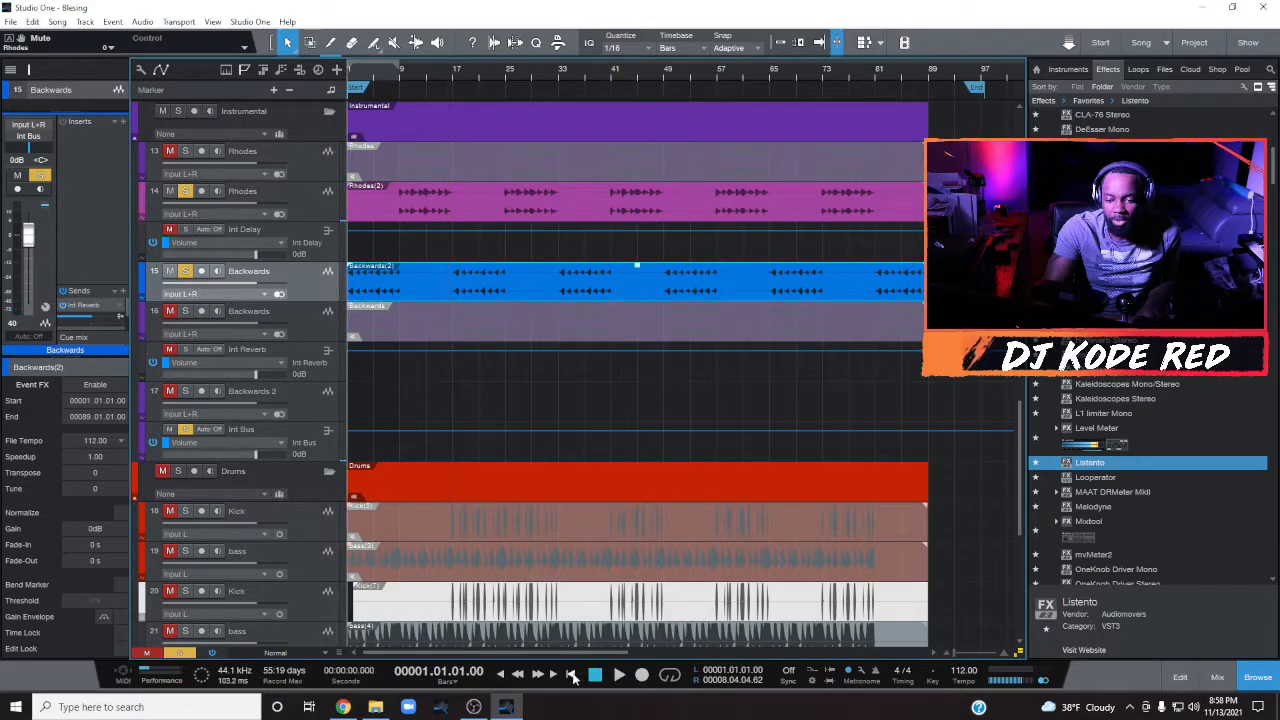
left_click(400, 76)
key("space")
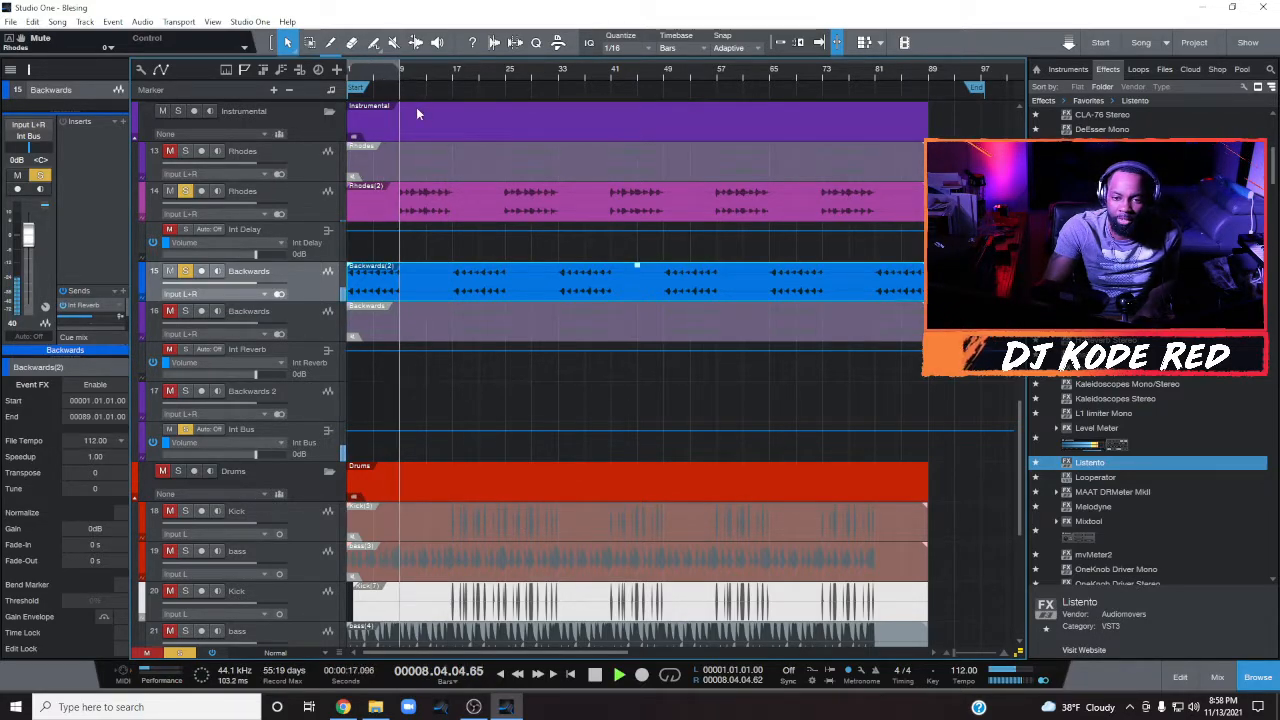
Step: Turn on snapping and split the Rhodes event on track 14 at bars 9 and 17
scroll(407, 88, "up", 2)
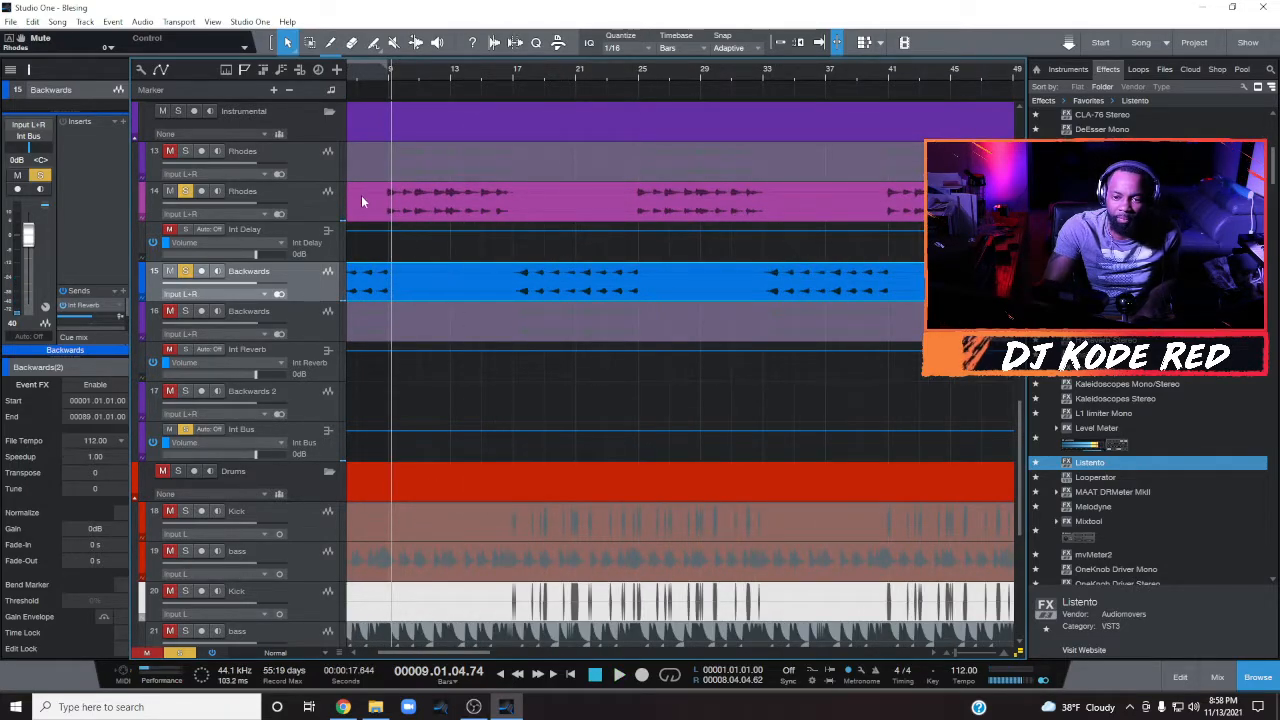
left_click(383, 194)
key("comma")
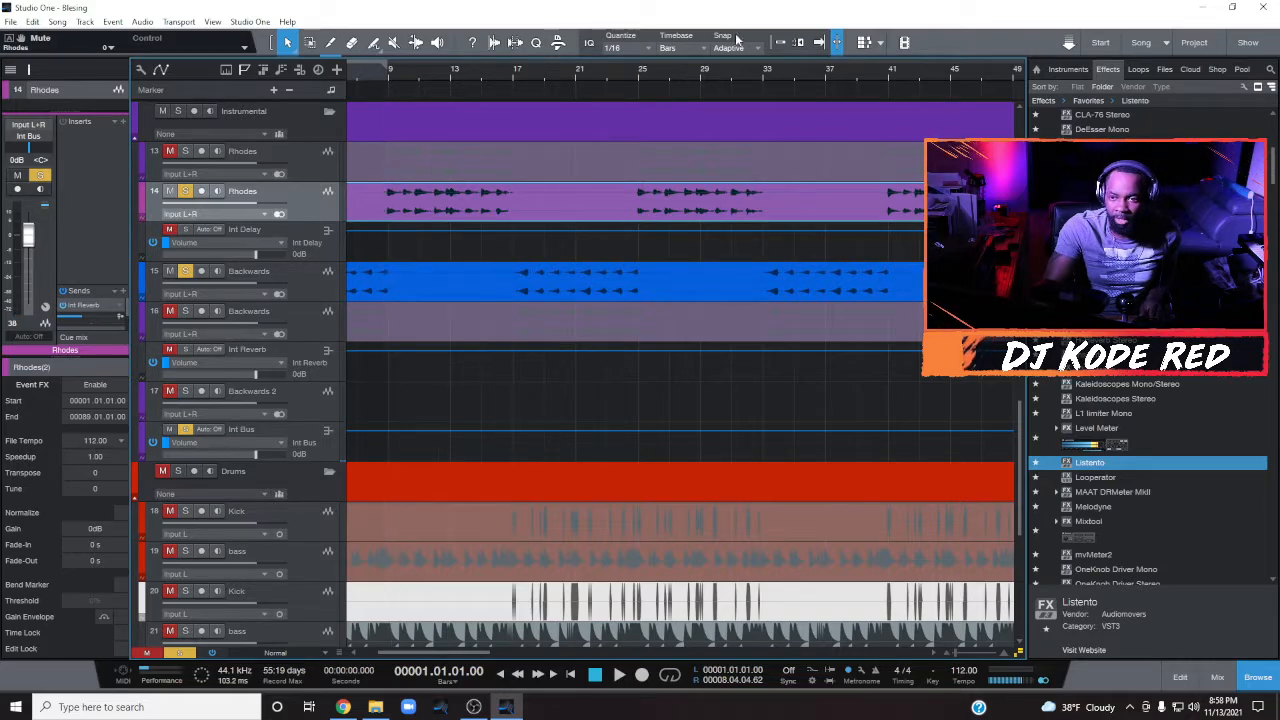
left_click(780, 42)
left_click_drag(380, 186, 390, 188)
left_click(512, 190, "alt")
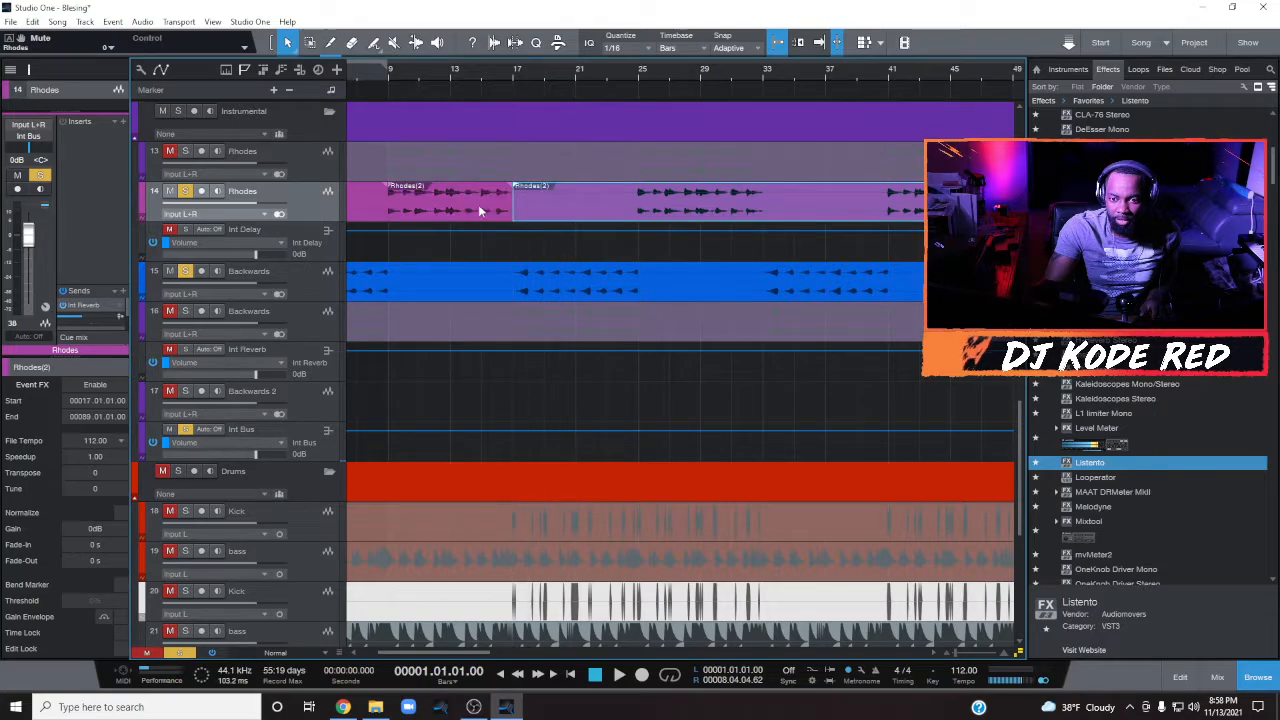
Step: Temporarily reverse the Rhodes event between bars 9 and 17 on track 14, audition it from bar 9, and restore its direction
right_click(469, 198)
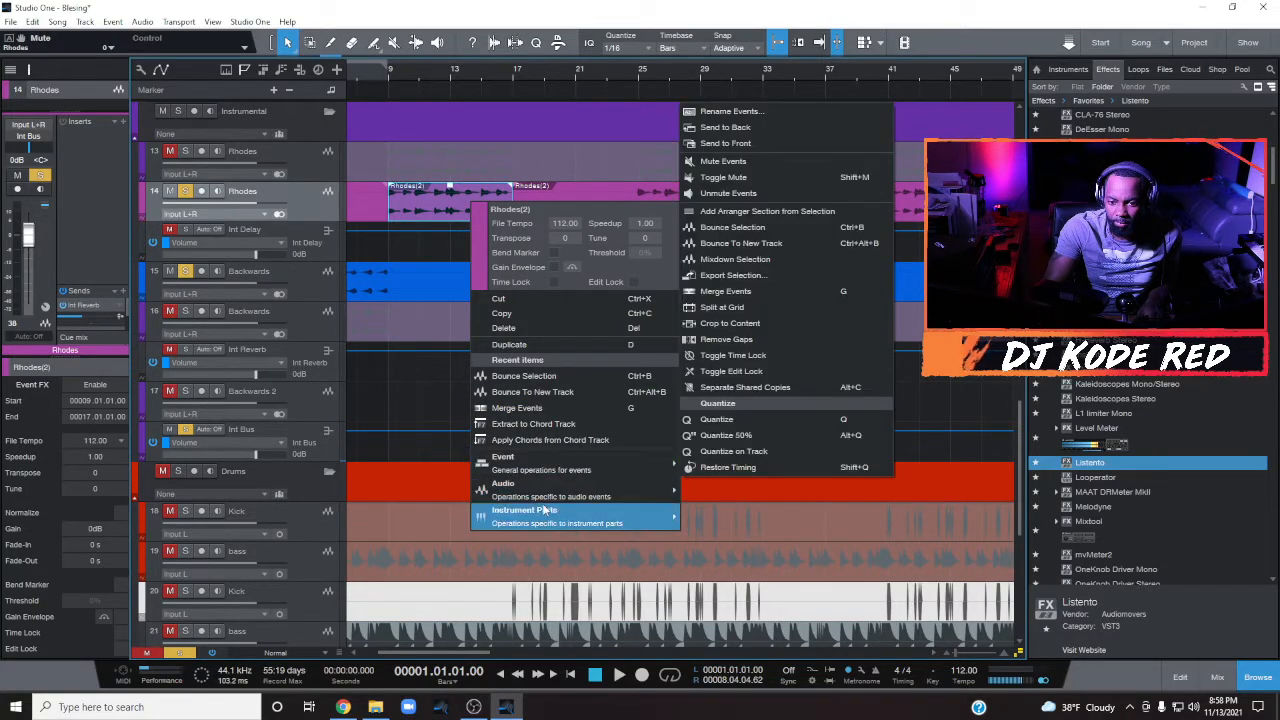
mouse_move(547, 497)
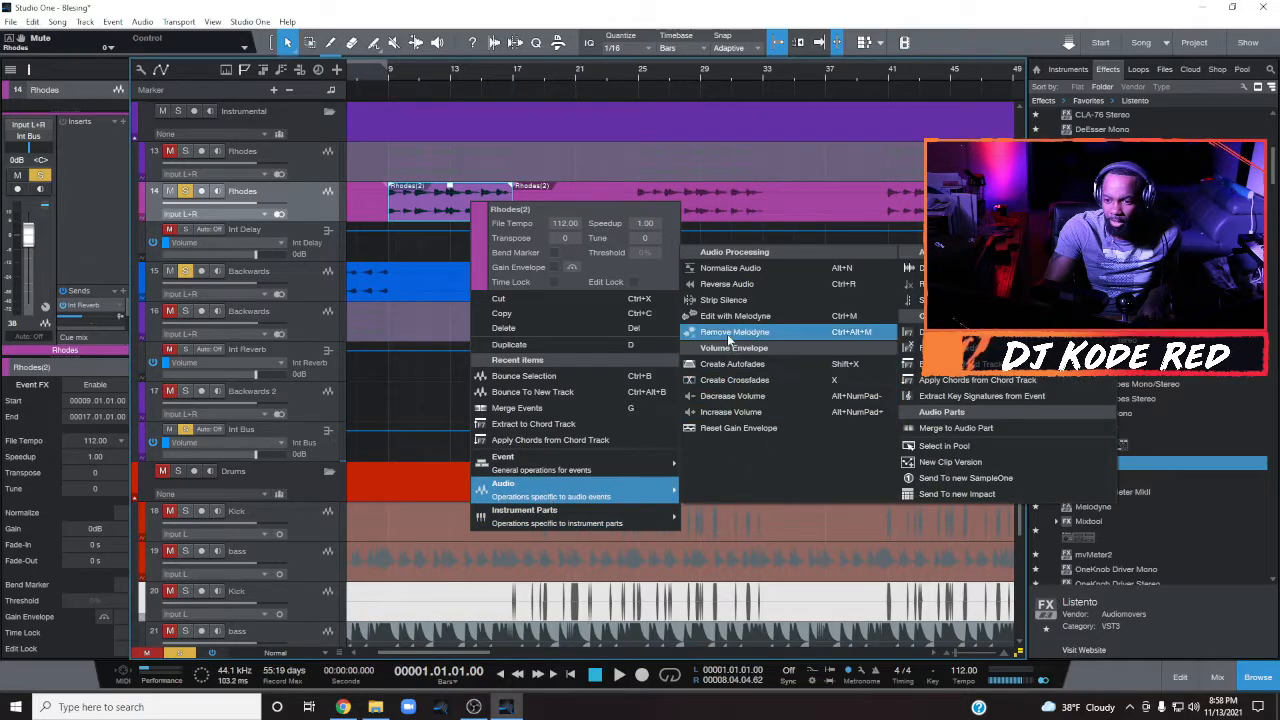
left_click(718, 285)
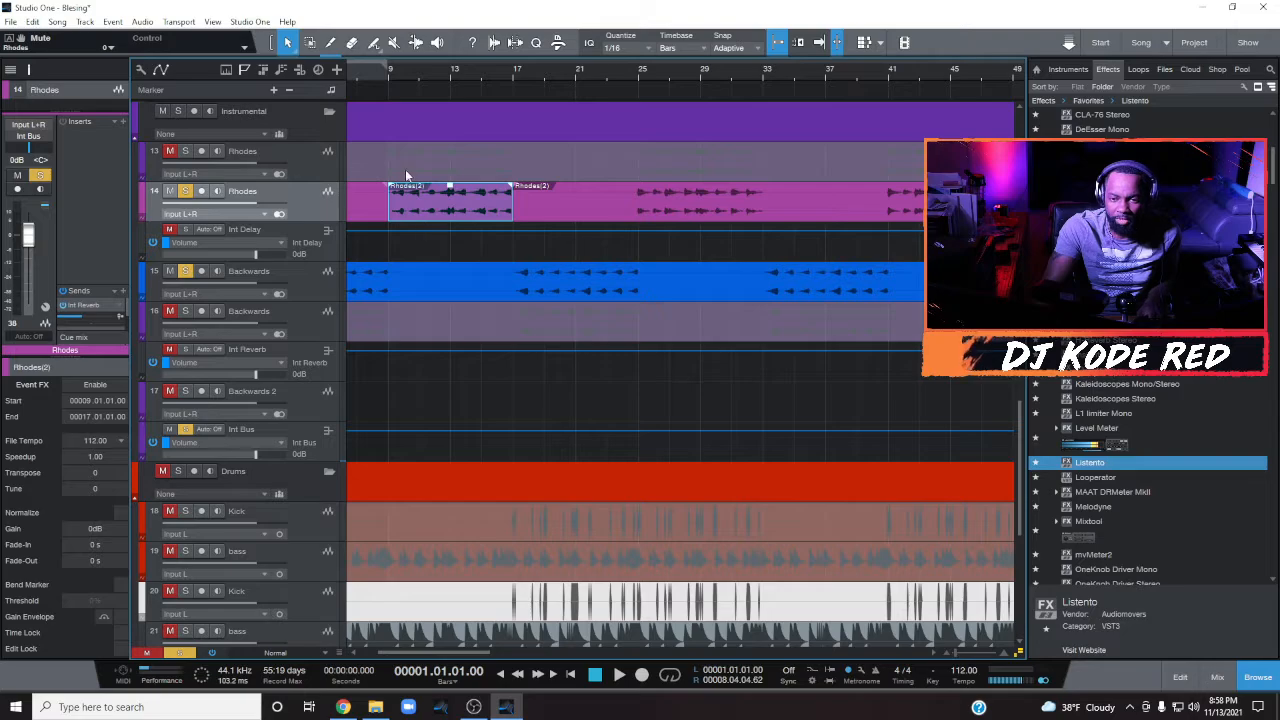
left_click(389, 76)
key("space")
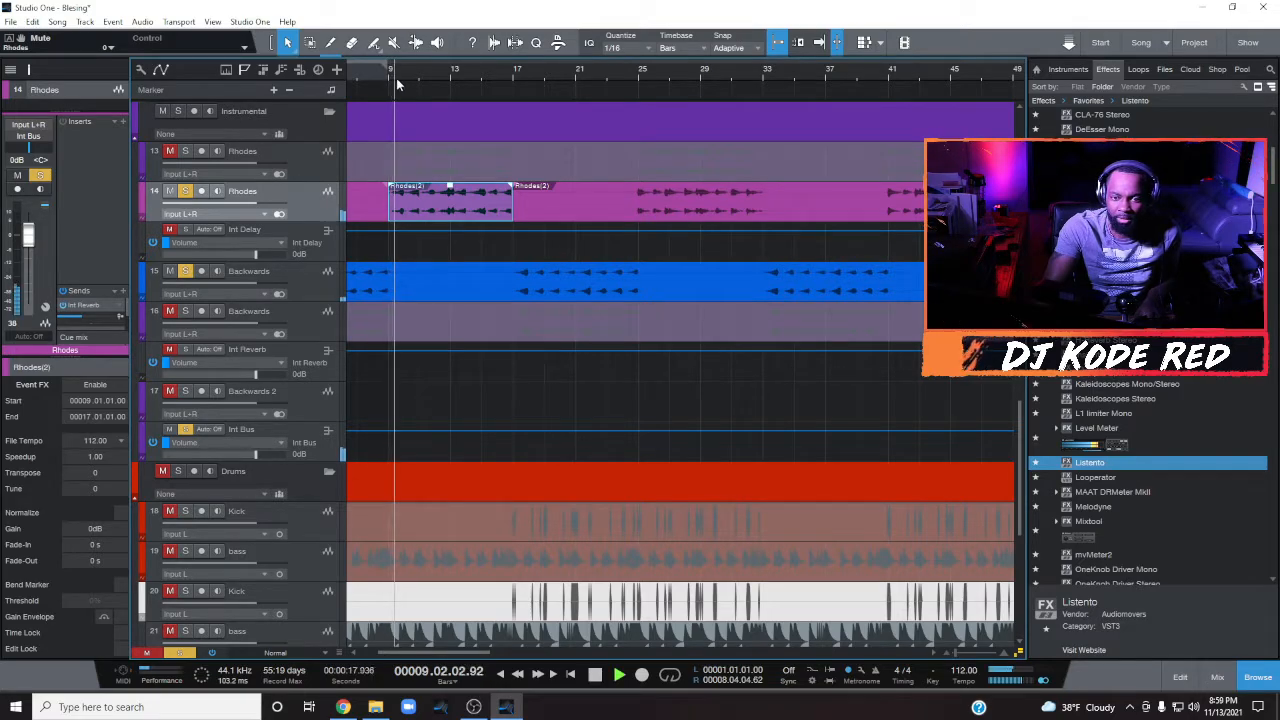
right_click(429, 210)
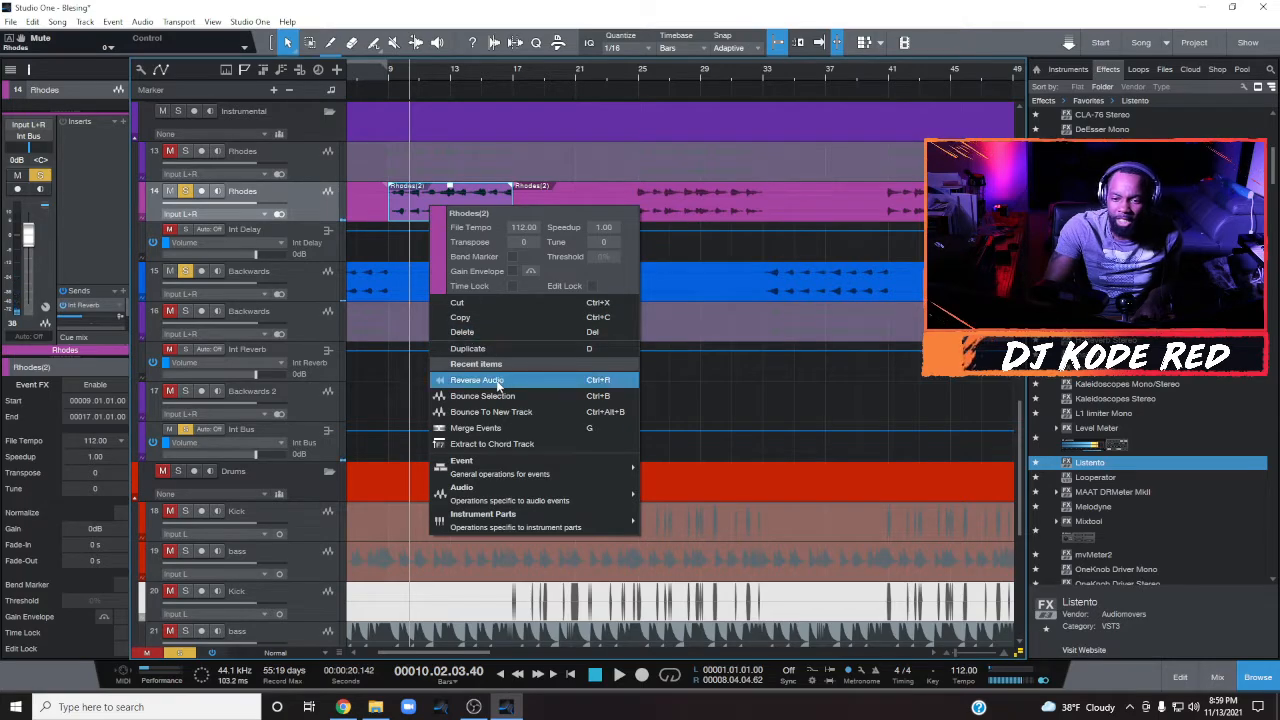
left_click(497, 384)
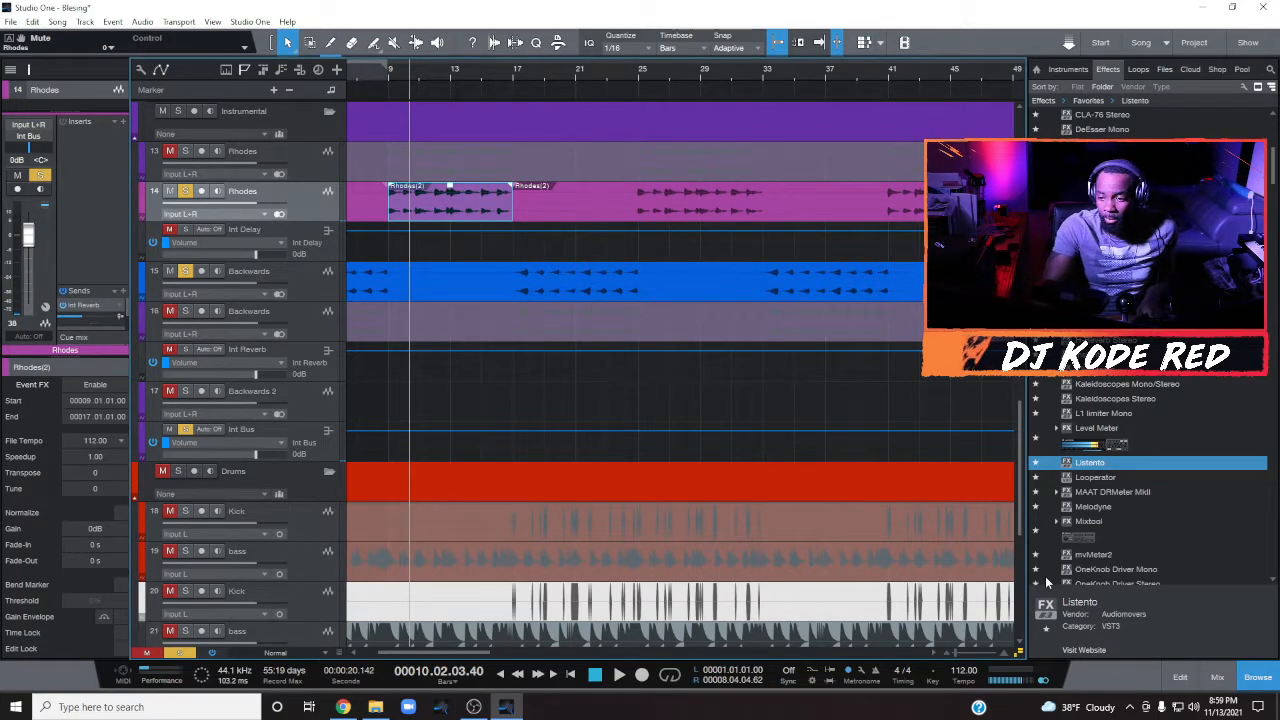
Step: Show the mixer, select Rhodes track 13 and enlarge the insert racks to reveal its full plug-in chain
left_click(1218, 678)
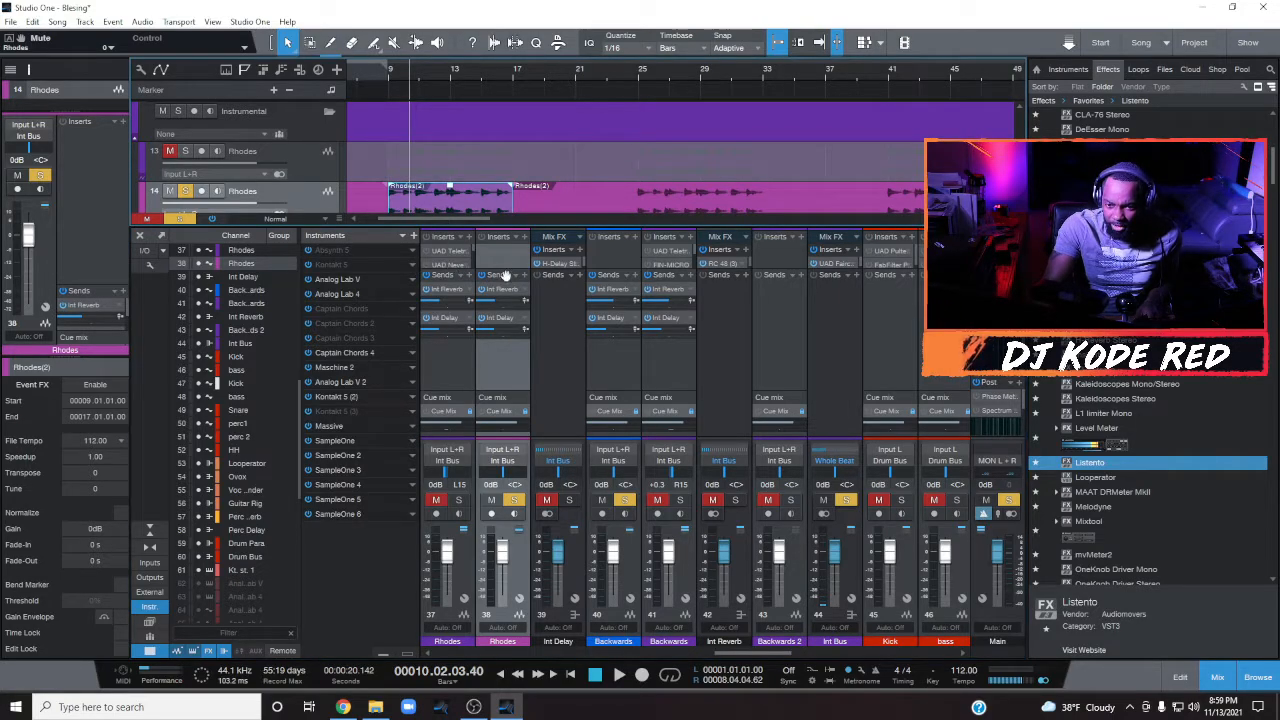
left_click(325, 172)
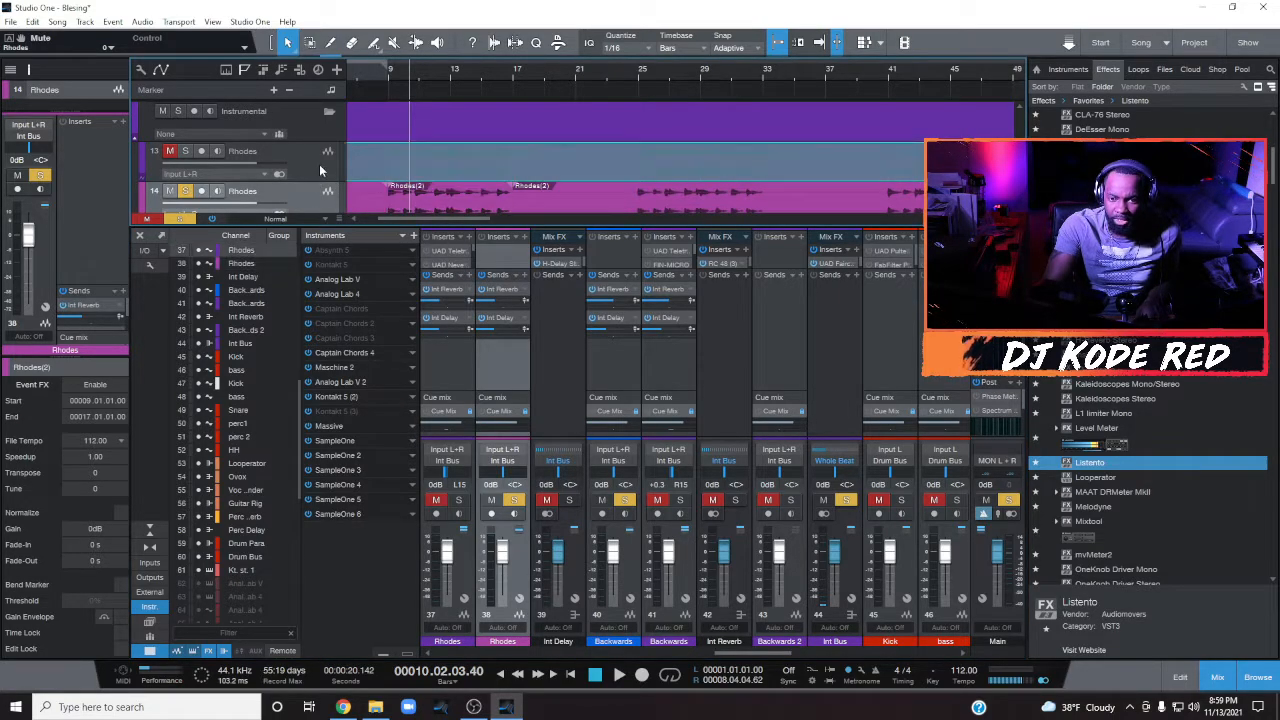
left_click_drag(448, 264, 456, 334)
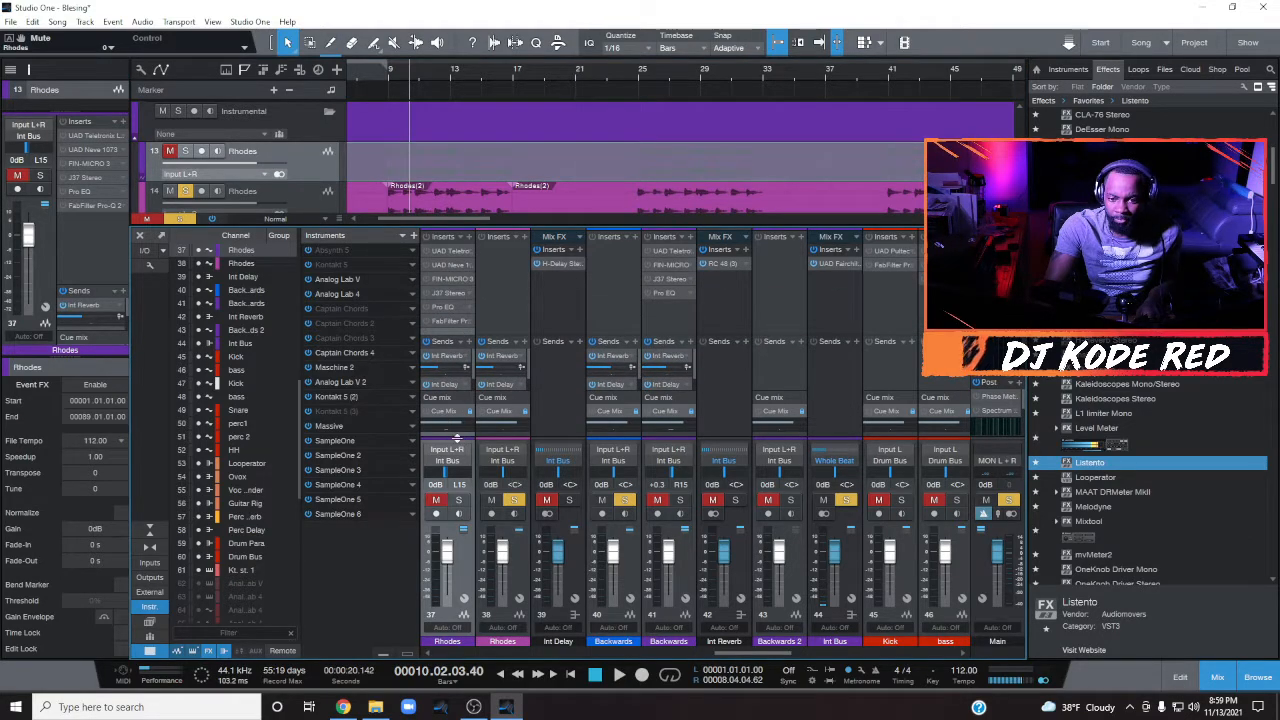
left_click(457, 437)
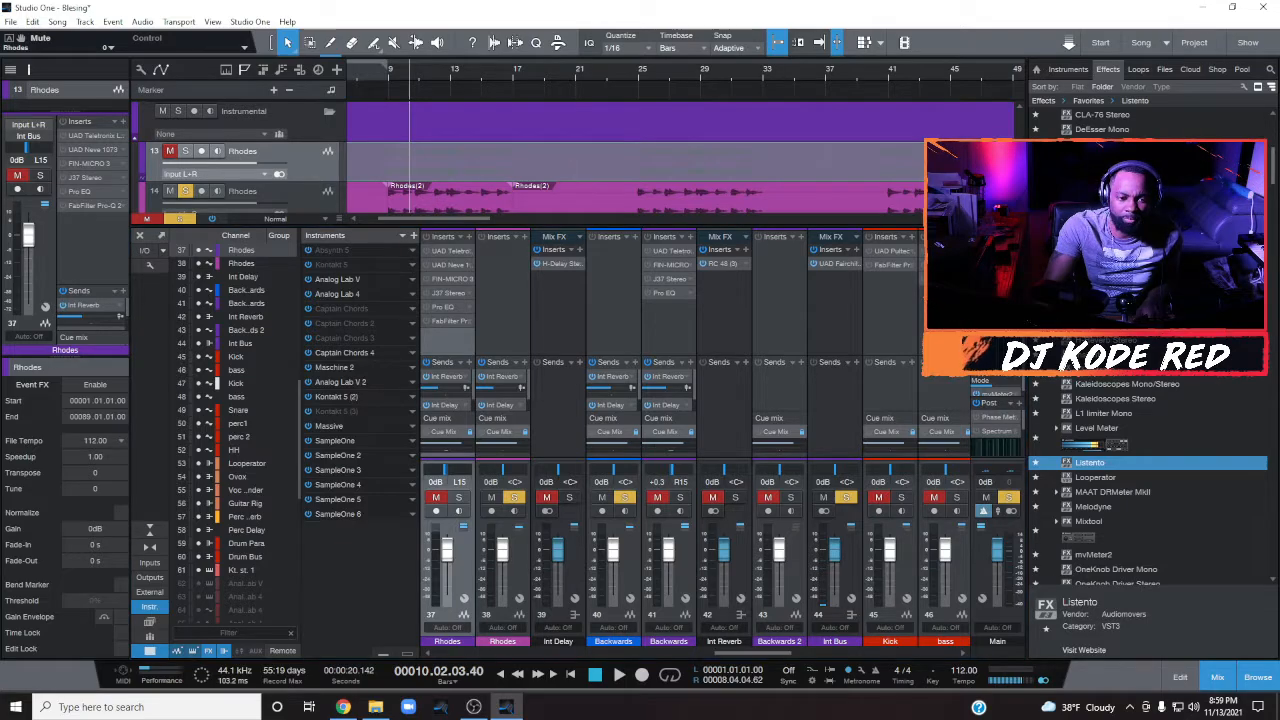
Step: Examine the UAD Teletronix LA-2, UAD Neve 1073 and FIN-MICRO 3 inserts on Rhodes track 13
left_click_drag(0, 366, 1026, 203)
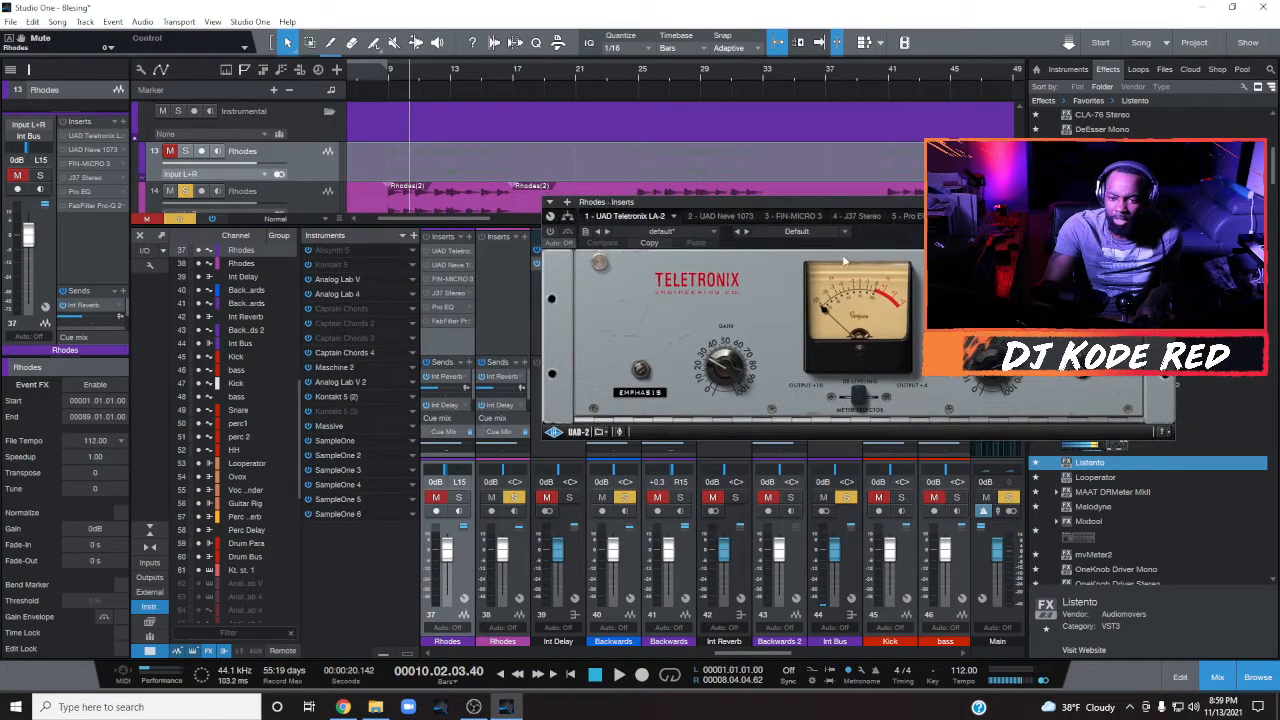
double_click(455, 268)
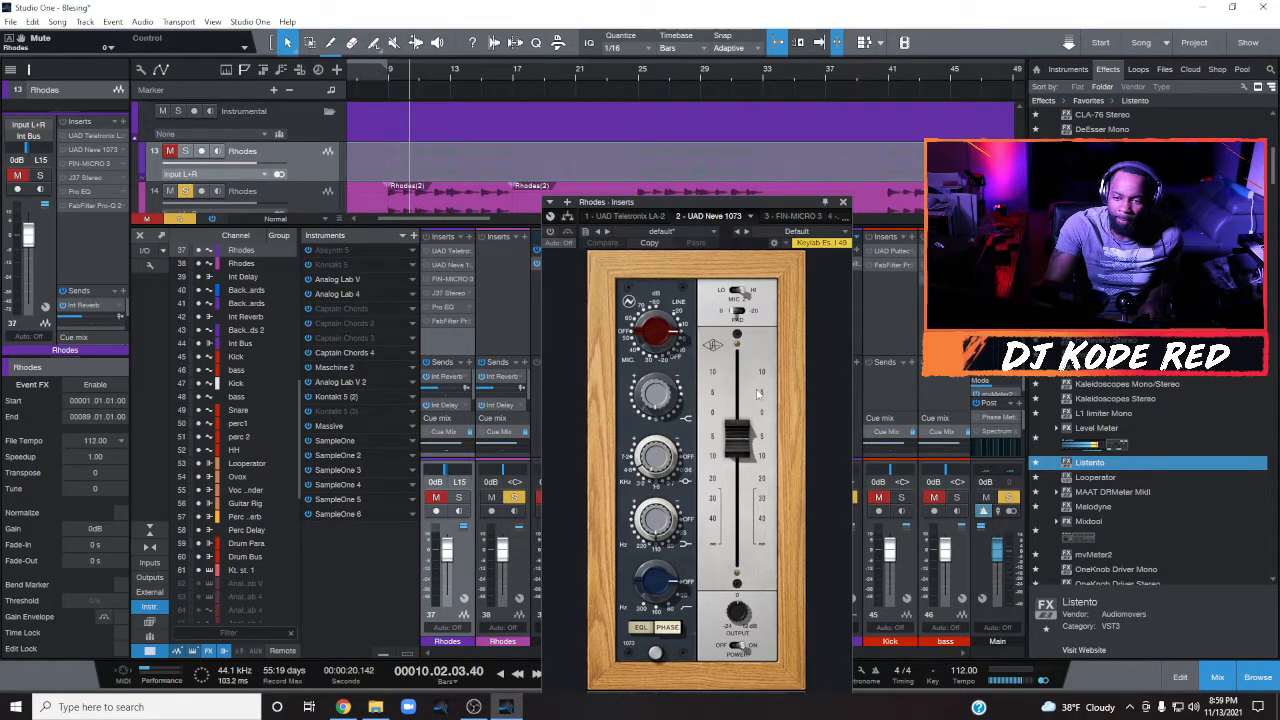
left_click(842, 202)
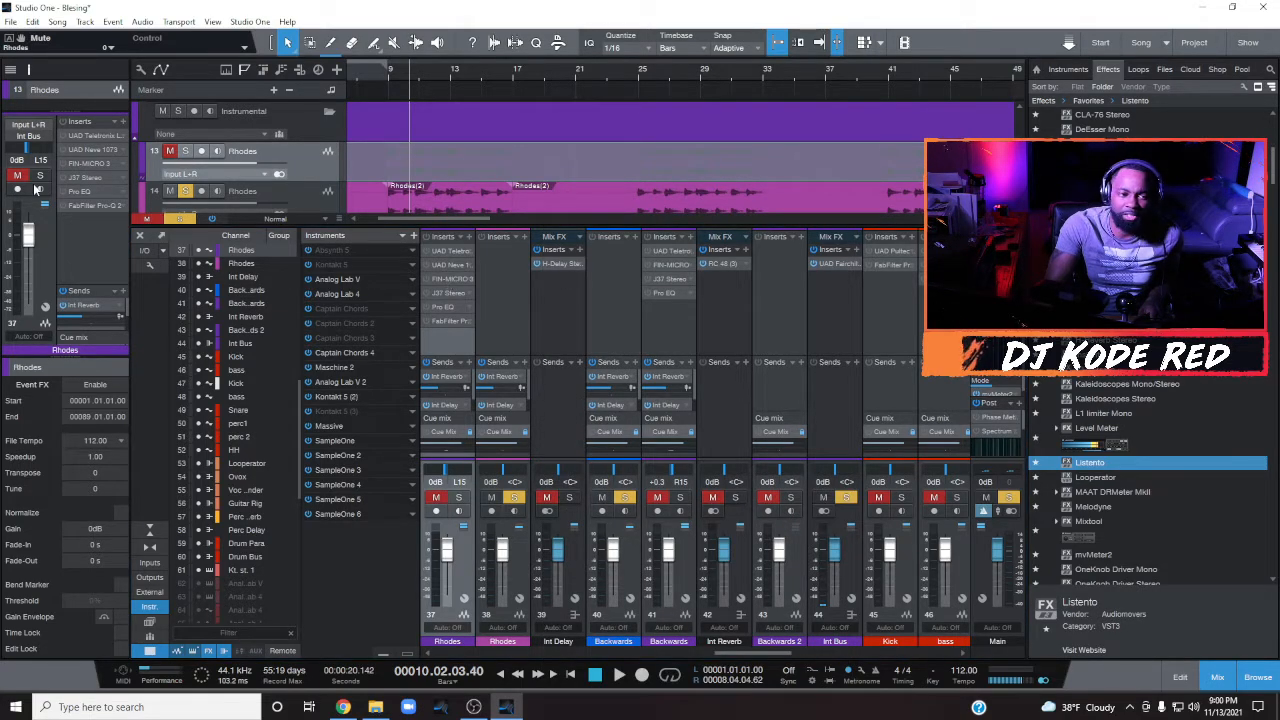
left_click(88, 163)
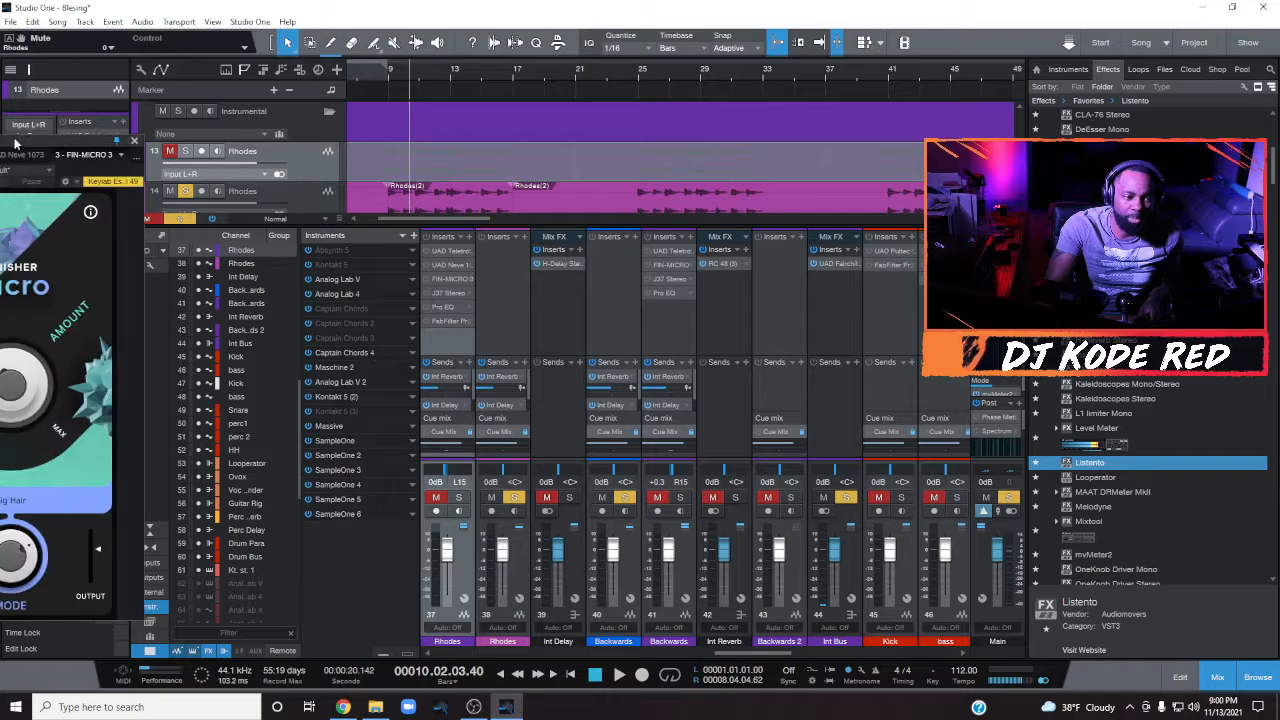
left_click_drag(10, 142, 822, 86)
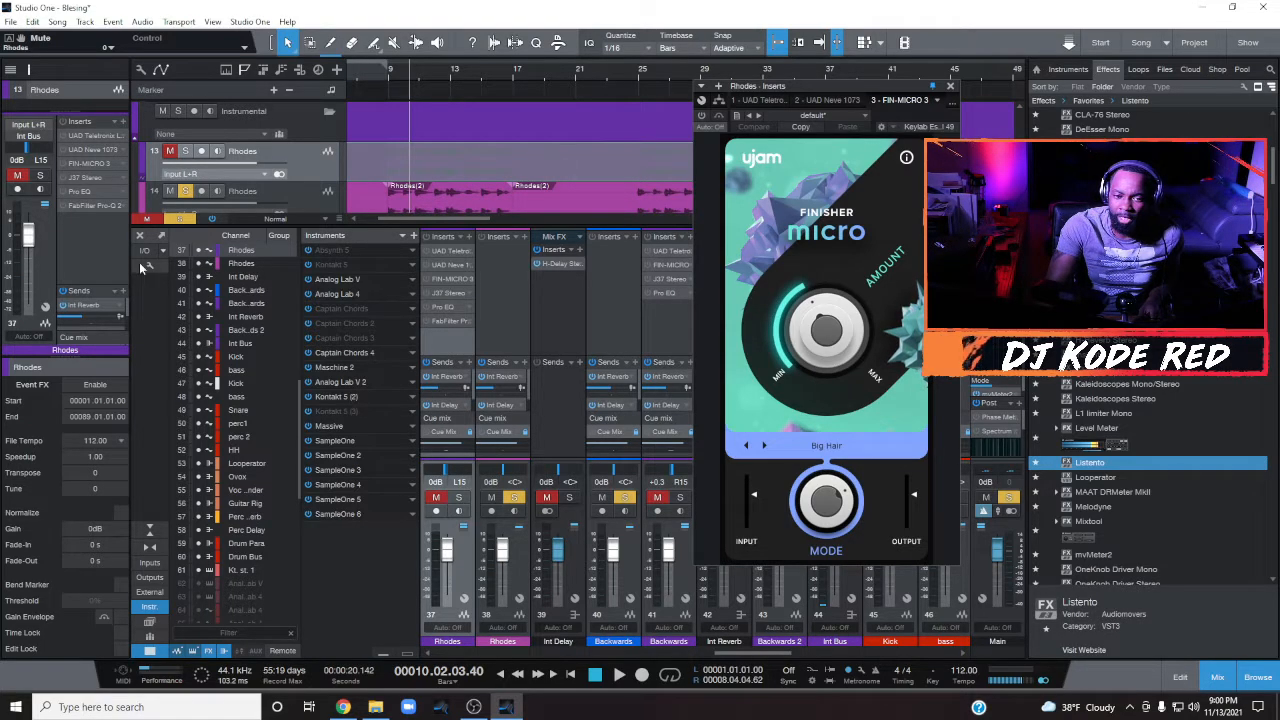
Step: Examine the J37 Stereo, Pro EQ and FabFilter Pro-Q 2 inserts on Rhodes track 13
left_click(85, 177)
left_click_drag(180, 122, 1068, 109)
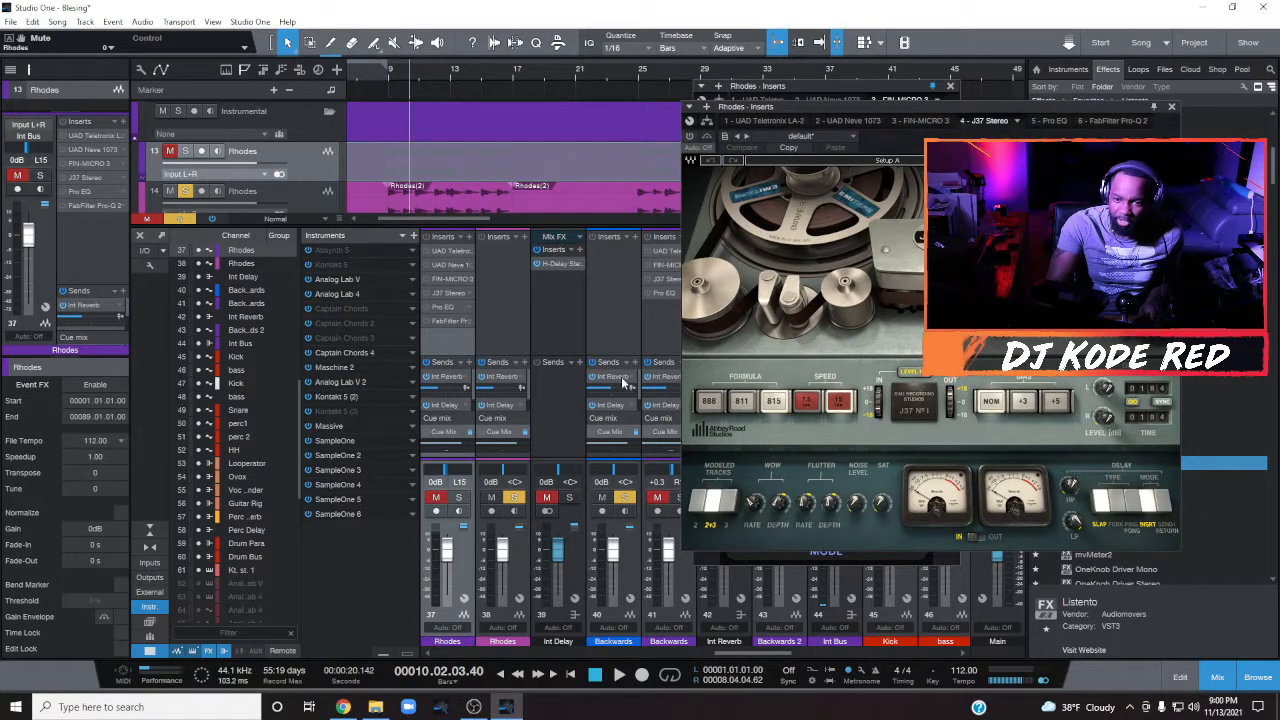
left_click(446, 308)
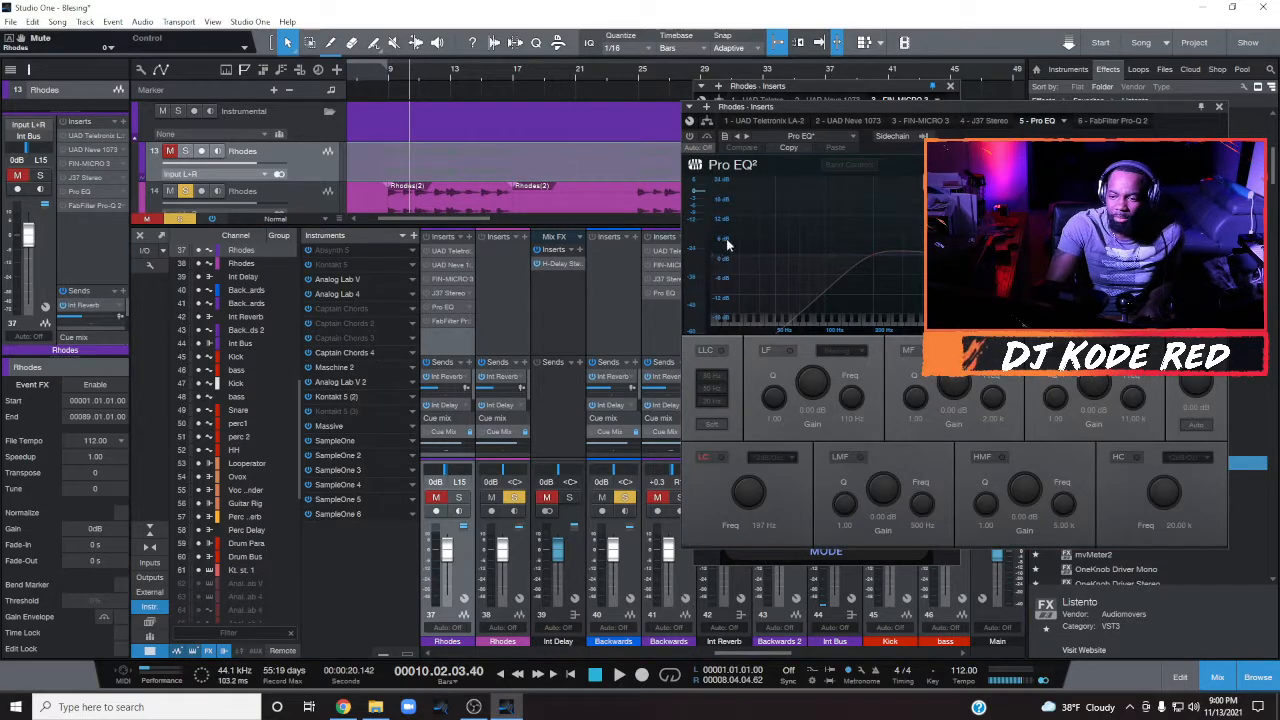
left_click(457, 321)
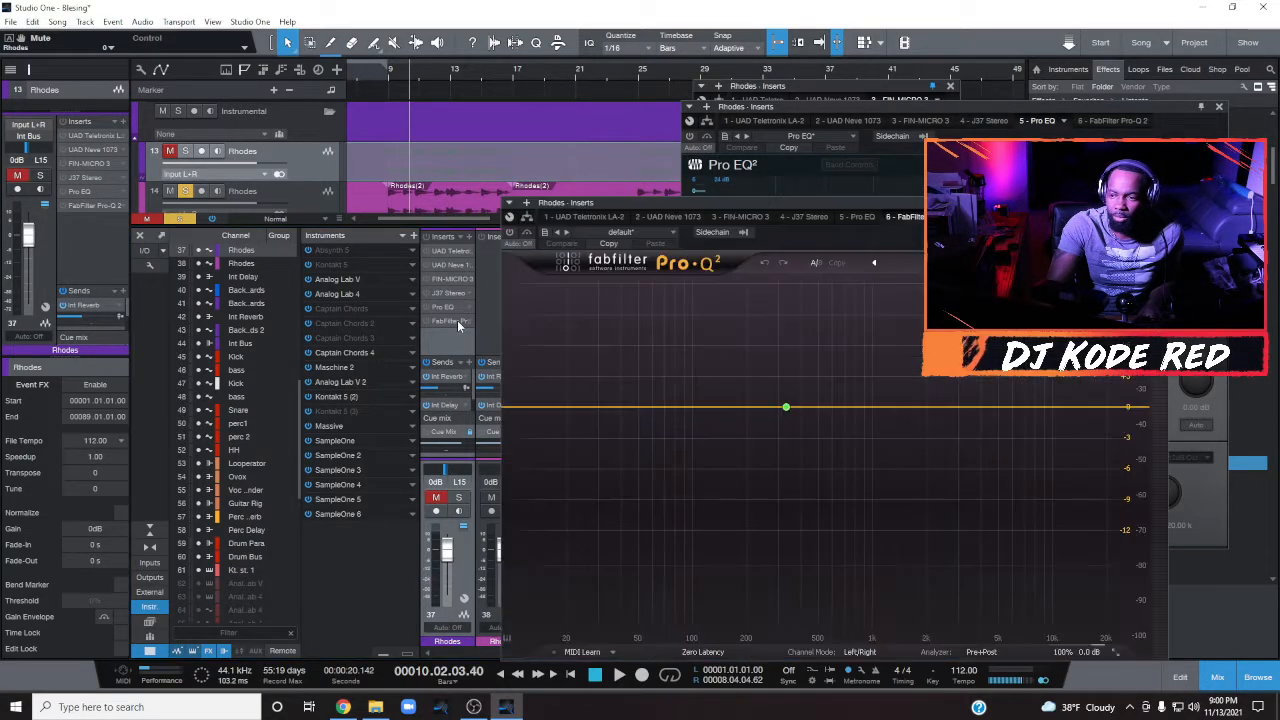
left_click(1160, 202)
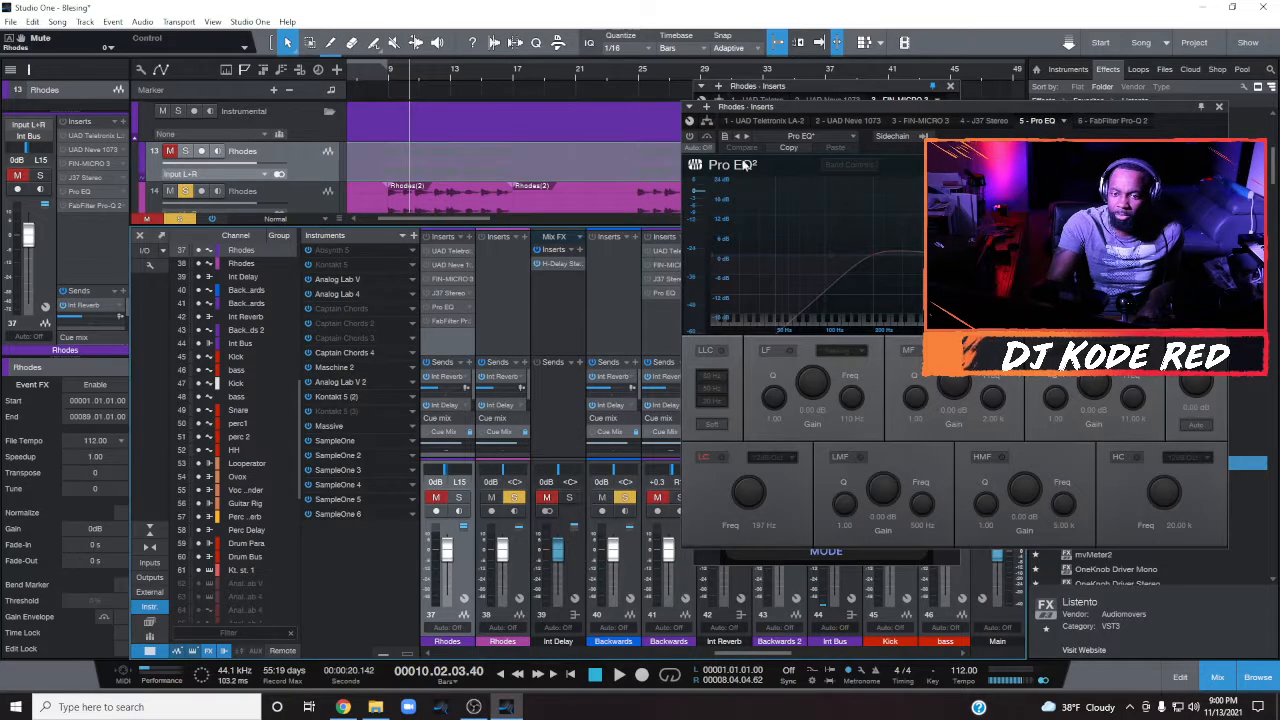
Step: Move the playhead to bar 9 and examine the RC 48 reverb and H-Delay fed by the Rhodes sends, closing the plug-in windows
left_click(396, 97)
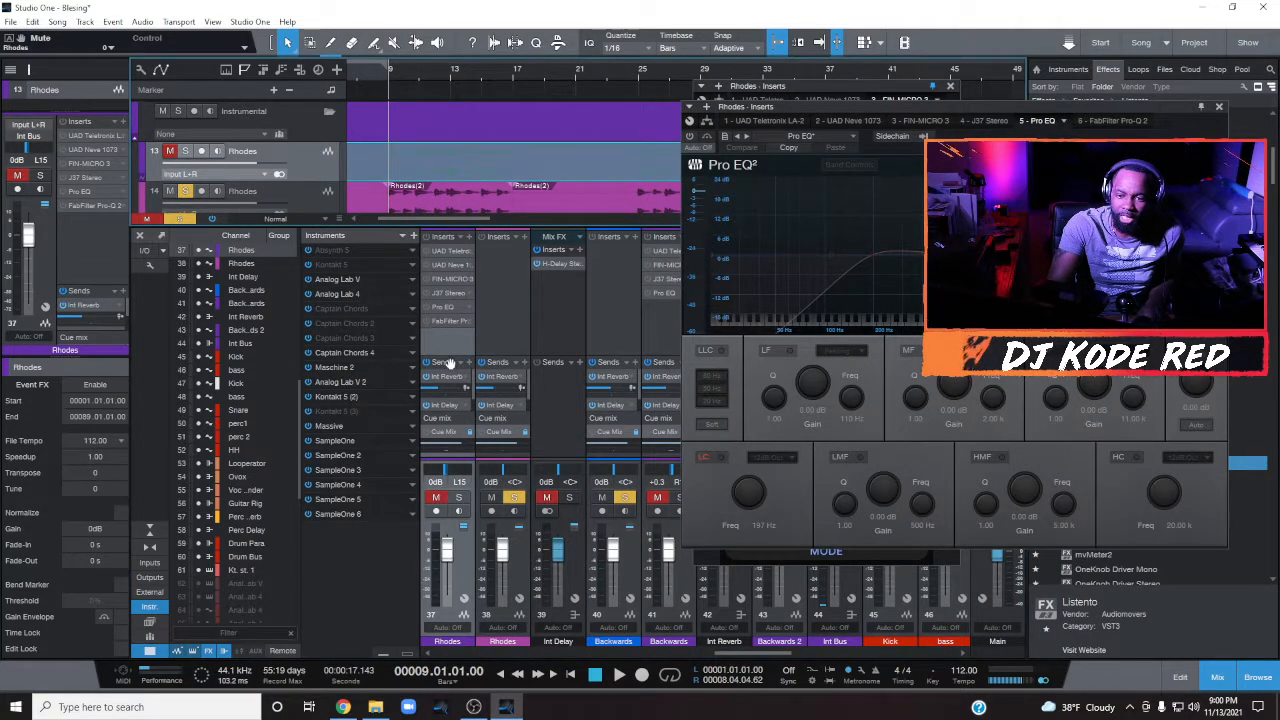
double_click(450, 382)
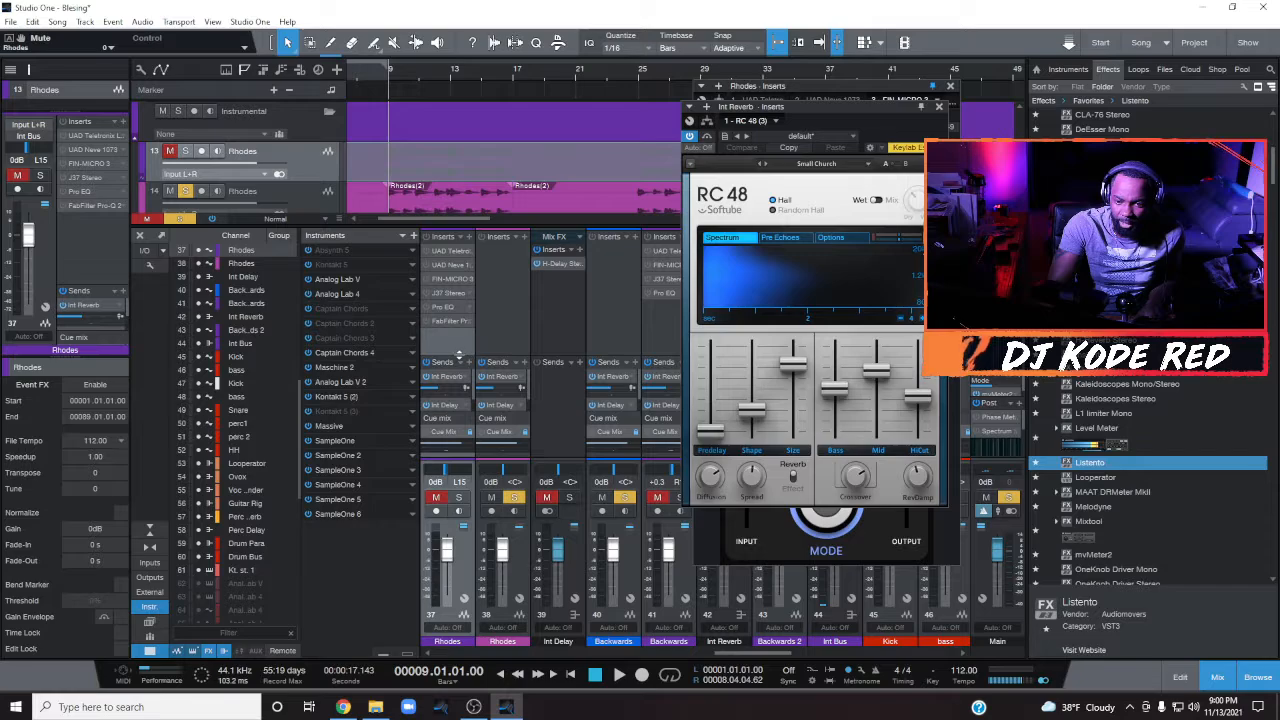
left_click_drag(458, 355, 458, 325)
double_click(455, 374)
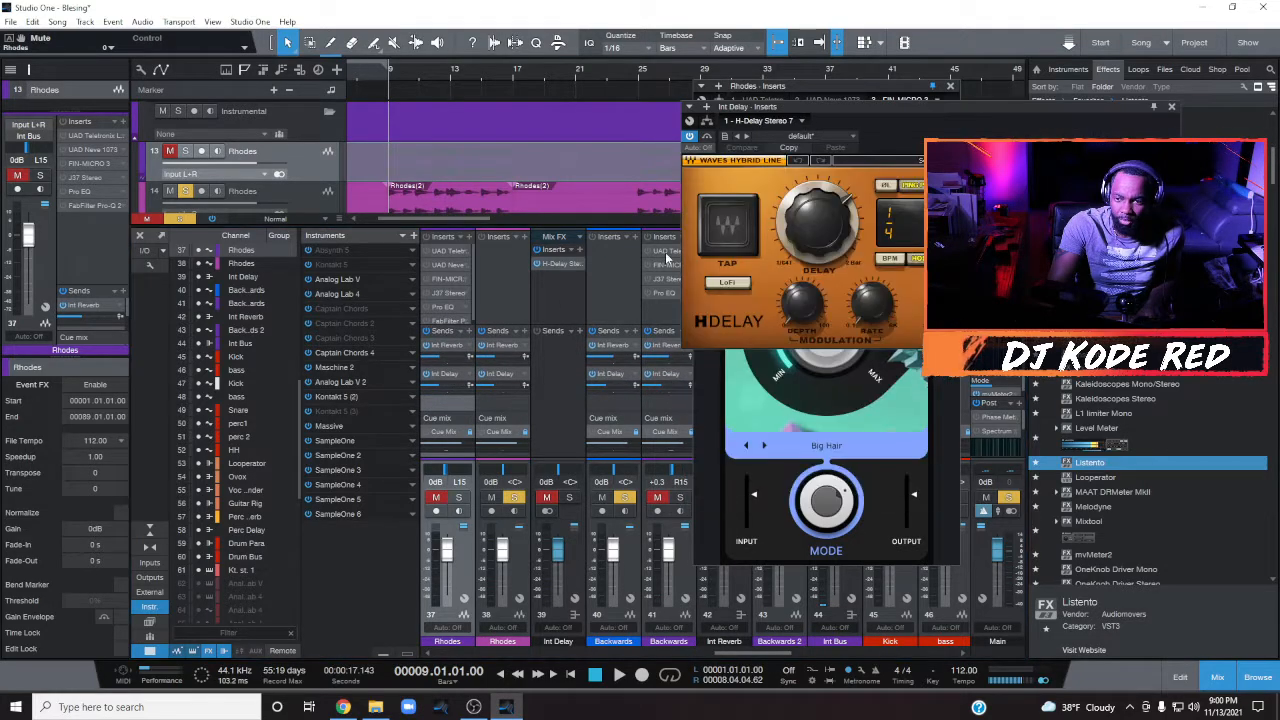
left_click(1173, 107)
left_click(950, 86)
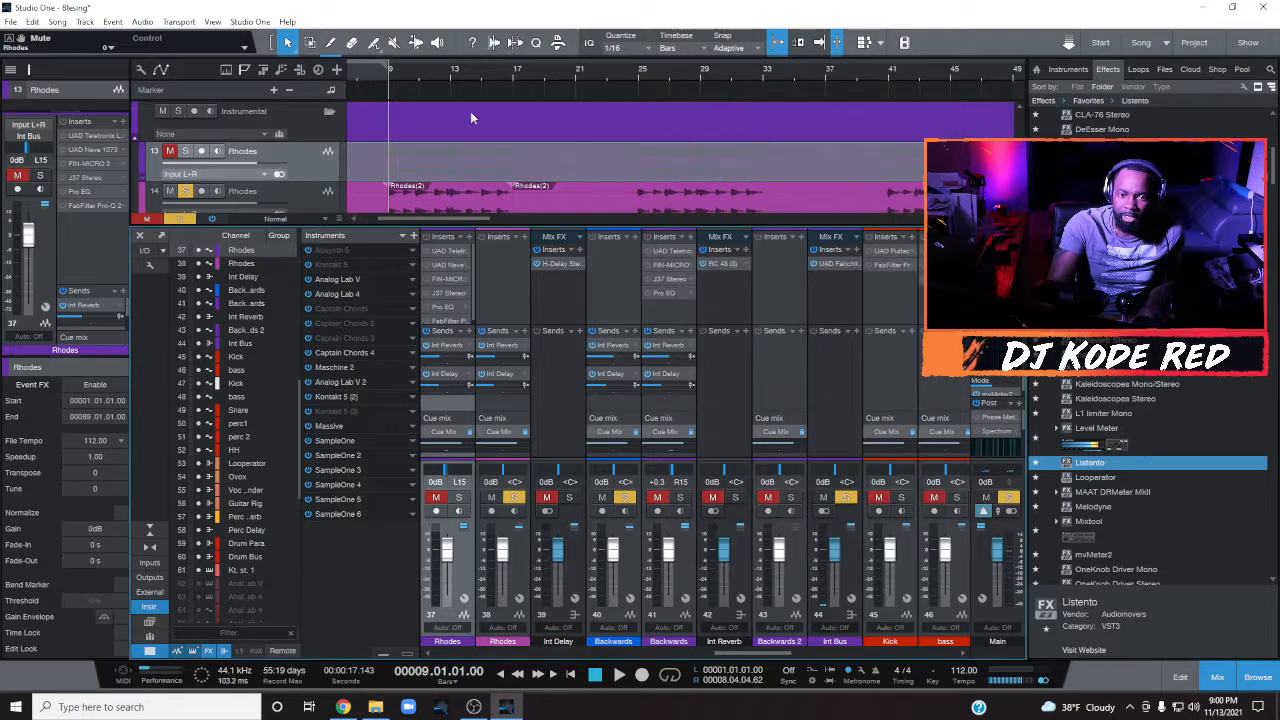
Step: Audition the soloed Rhodes and Backwards tracks from bar 9 and hide the mixer
key("space")
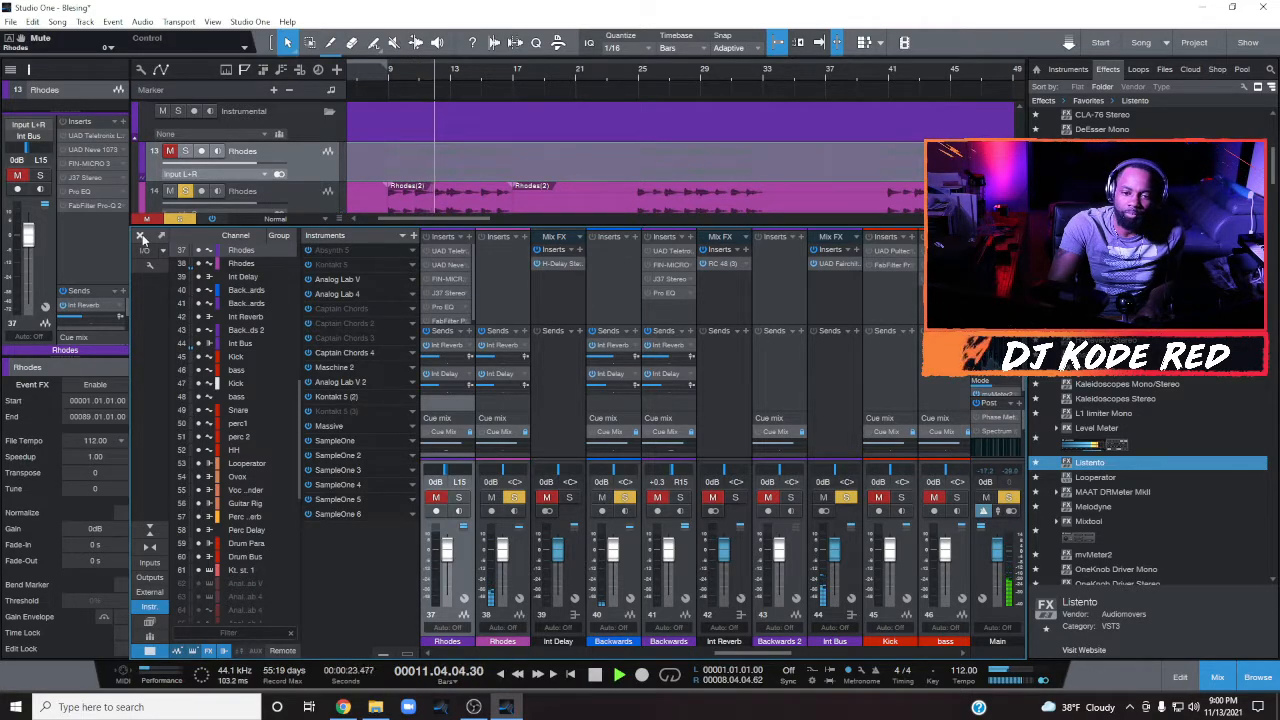
key("F3")
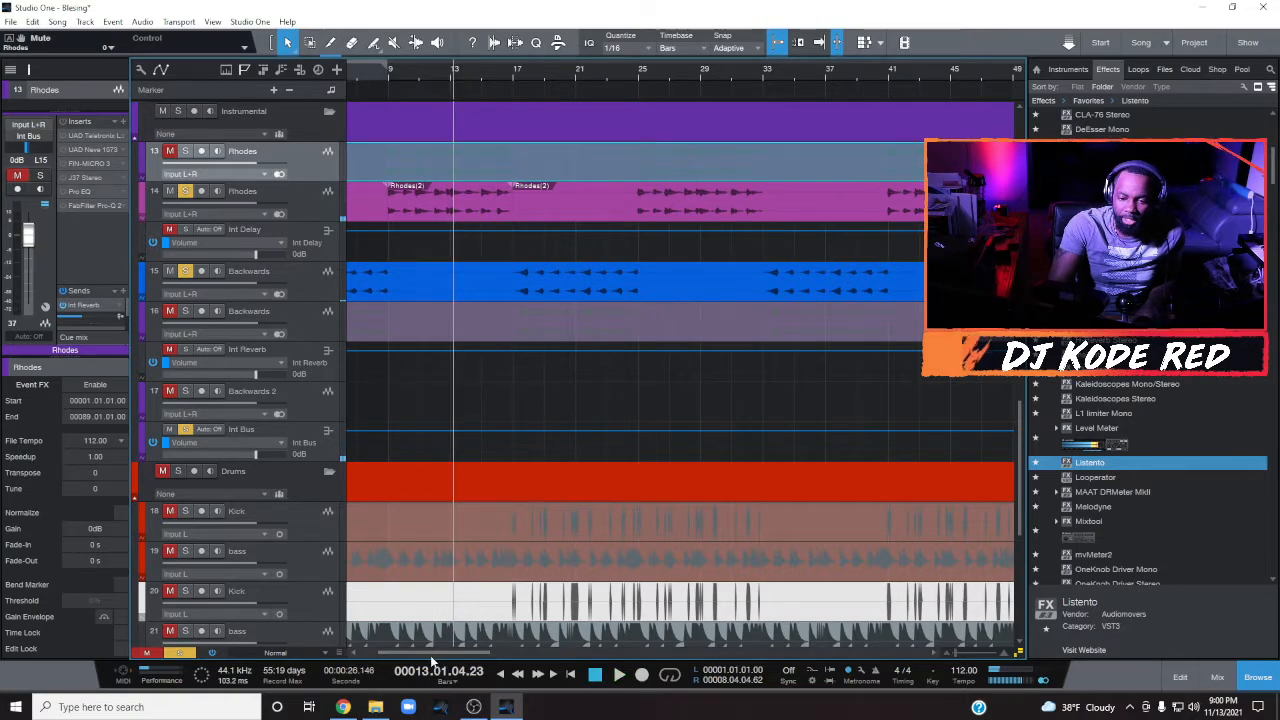
Step: Select Backwards track 16 in the arrangement and show its channel in the mixer
left_click_drag(430, 655, 404, 656)
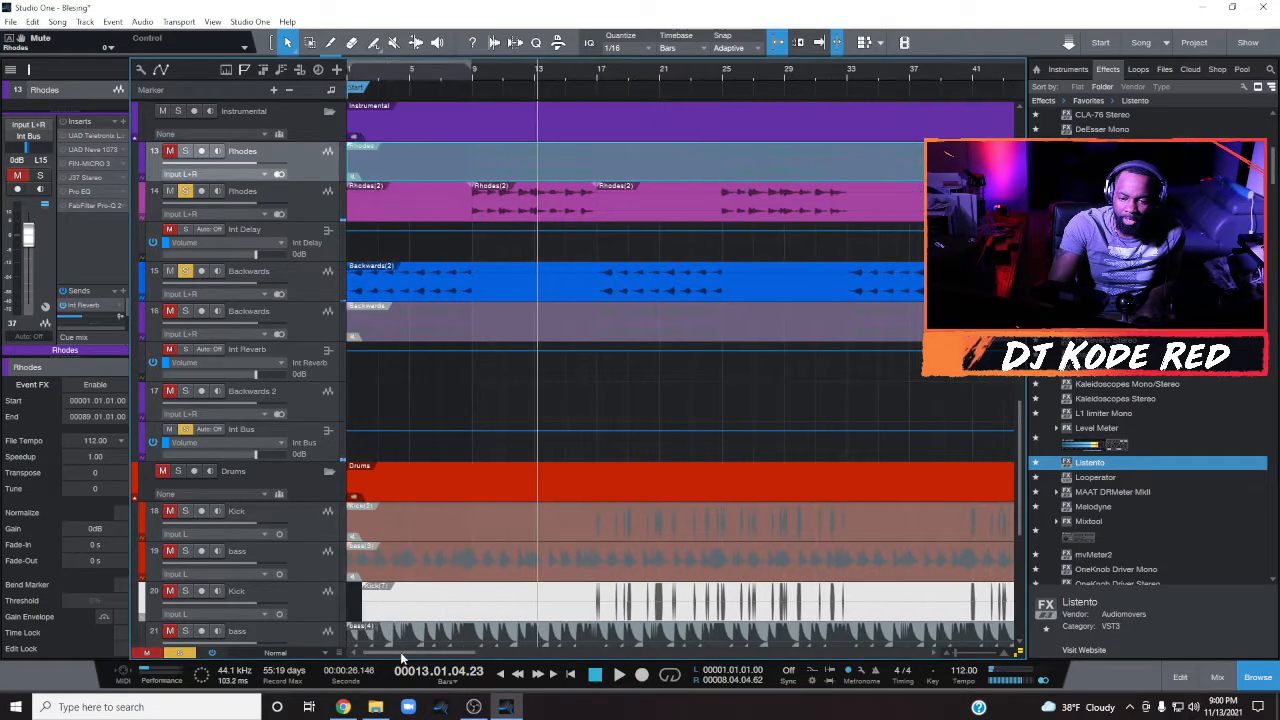
left_click(363, 291)
left_click(303, 318)
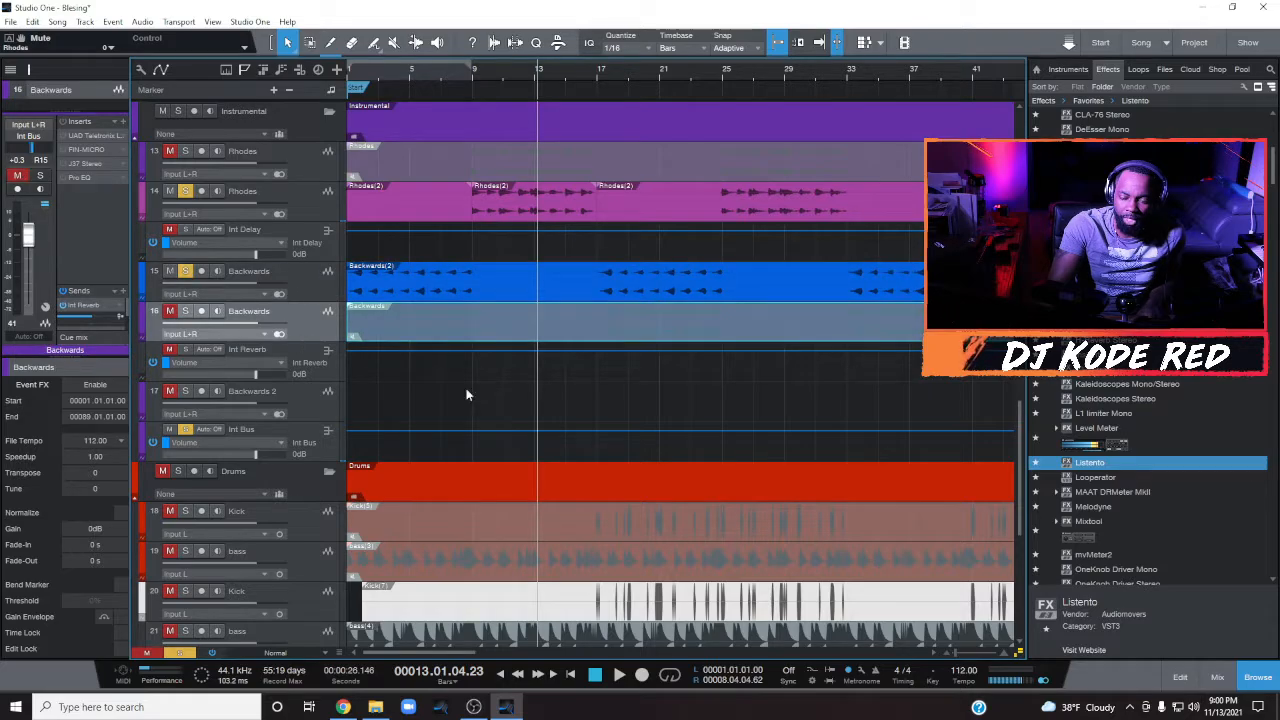
left_click(1217, 677)
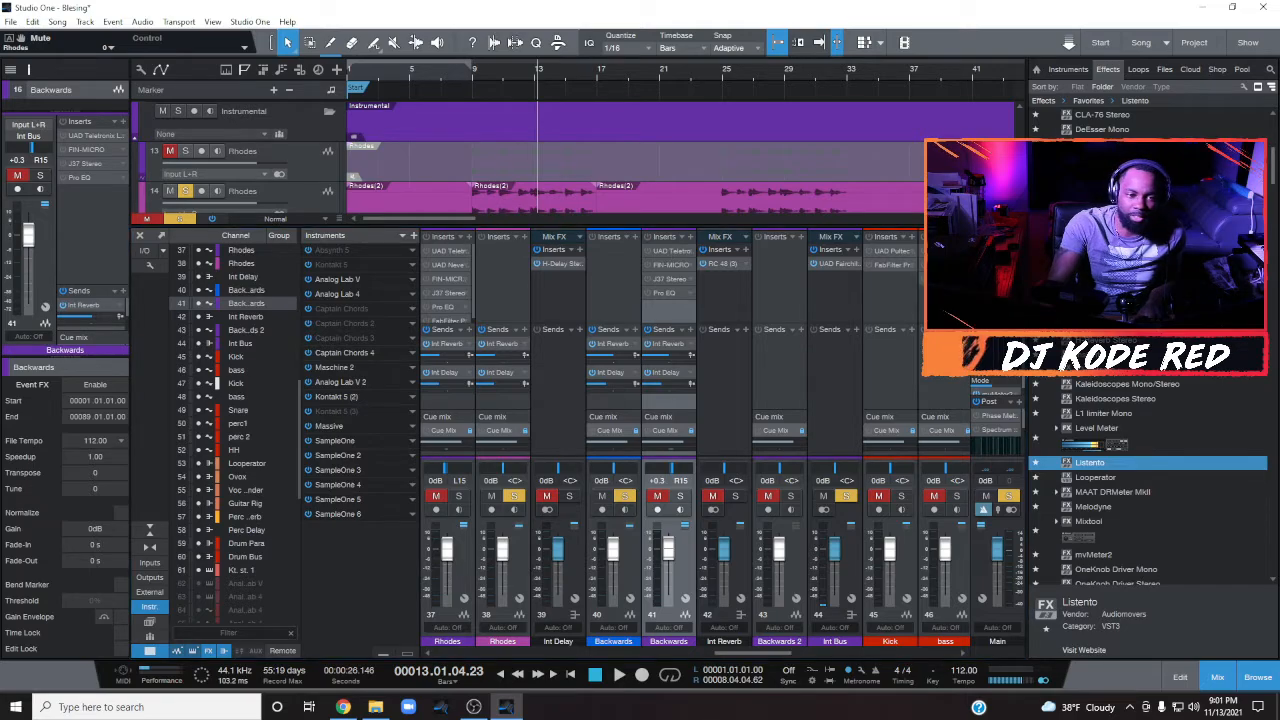
Step: Examine the UAD Teletronix LA-2, FIN-MICRO and J37 Stereo inserts on Backwards track 16
left_click(90, 135)
left_click_drag(847, 75, 1100, 54)
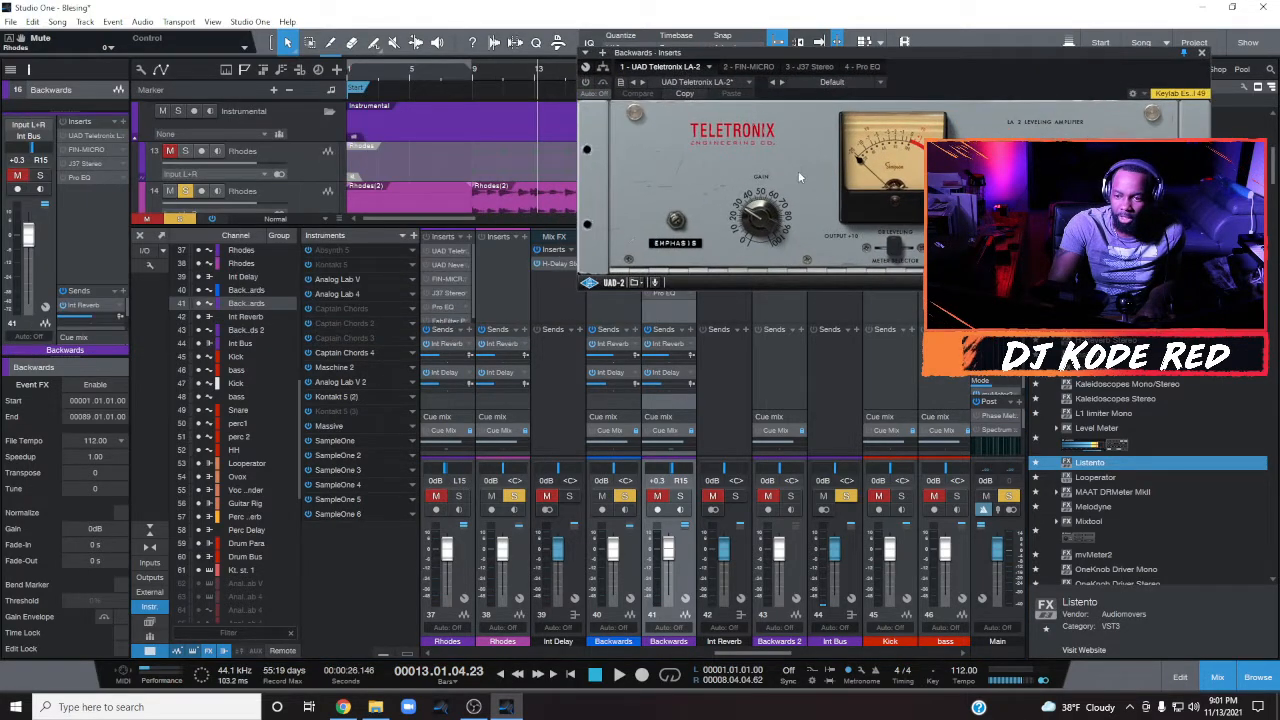
left_click_drag(771, 53, 728, 313)
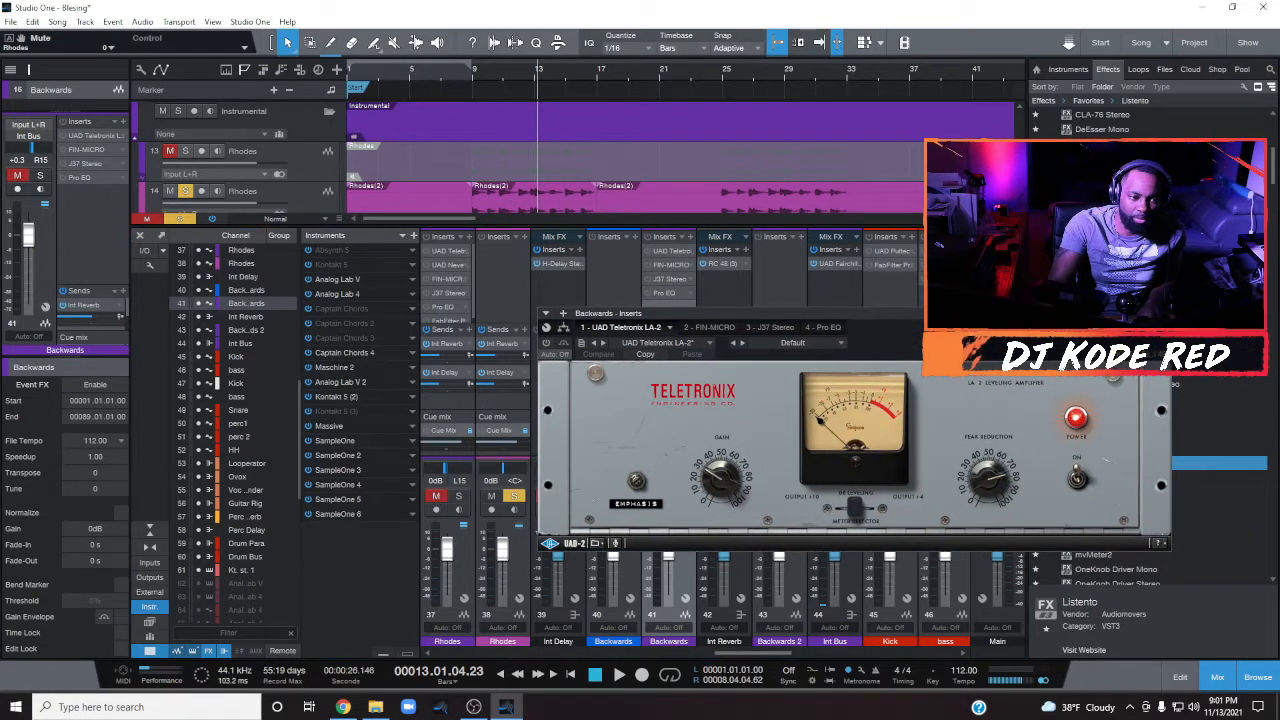
left_click(86, 149)
left_click_drag(294, 137, 360, 117)
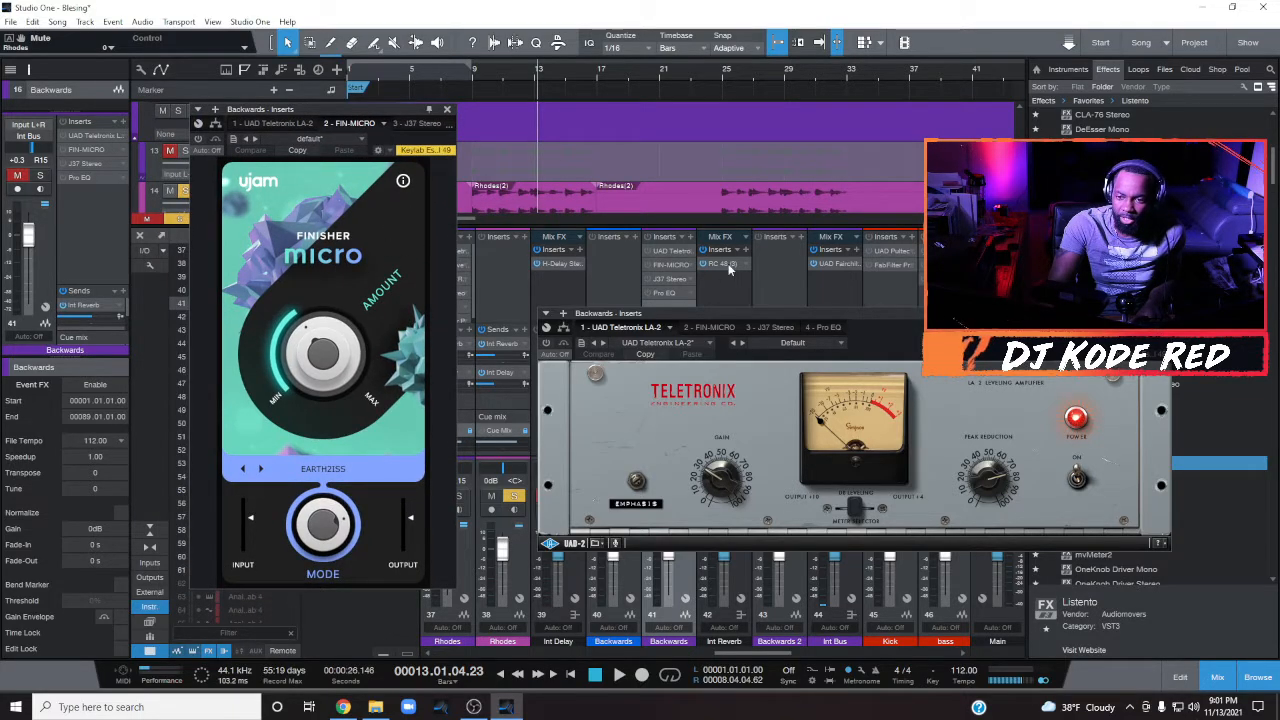
left_click(670, 278)
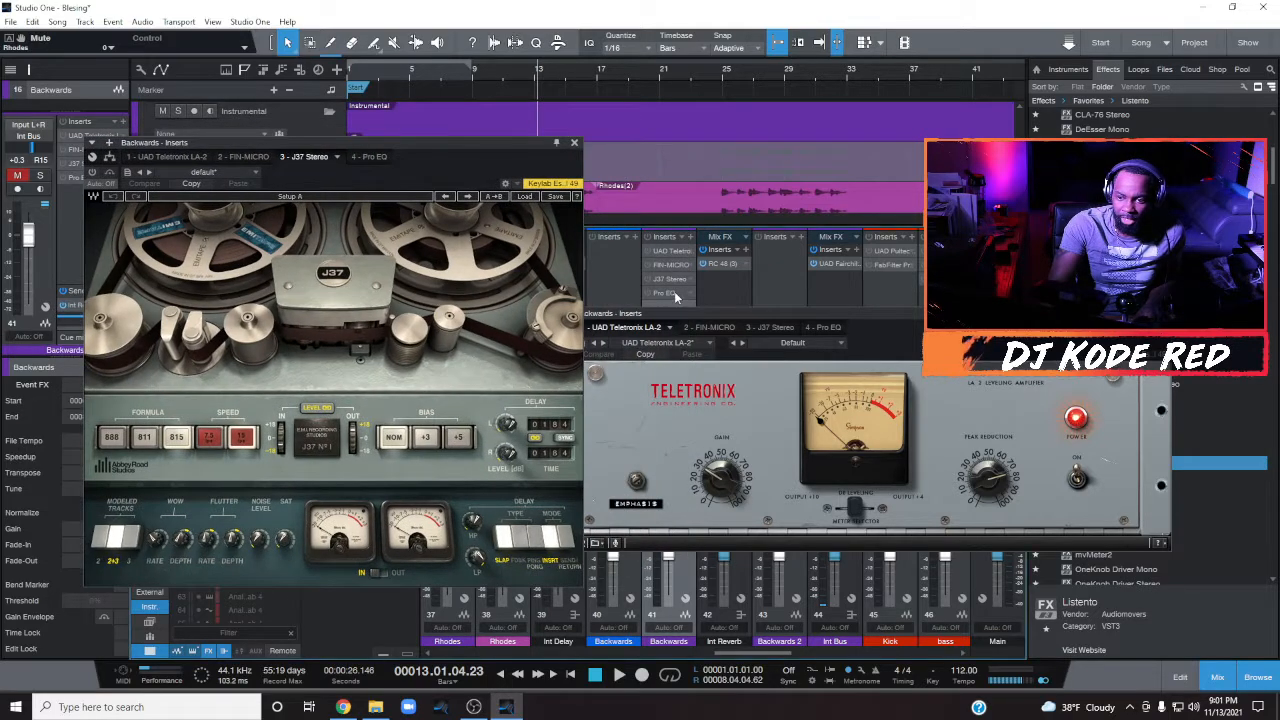
Step: Open the Pro EQ insert on Backwards track 16, enable it and close its window
left_click(668, 292)
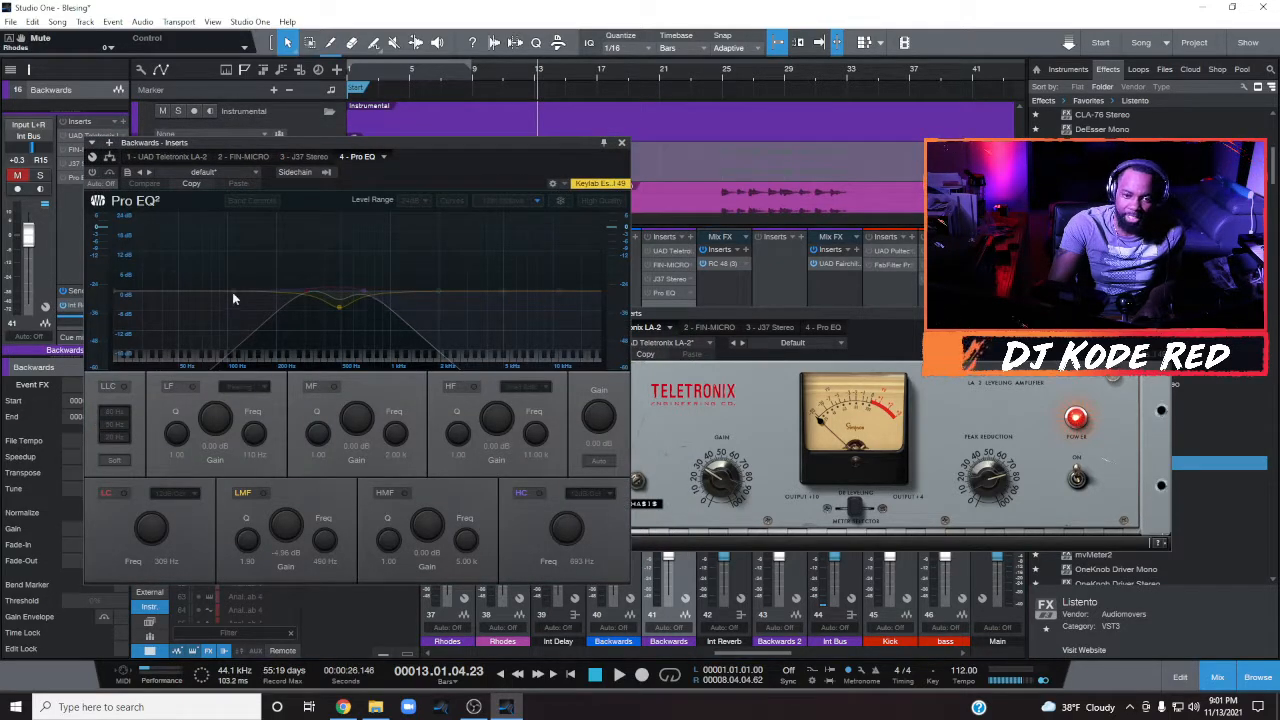
left_click(92, 172)
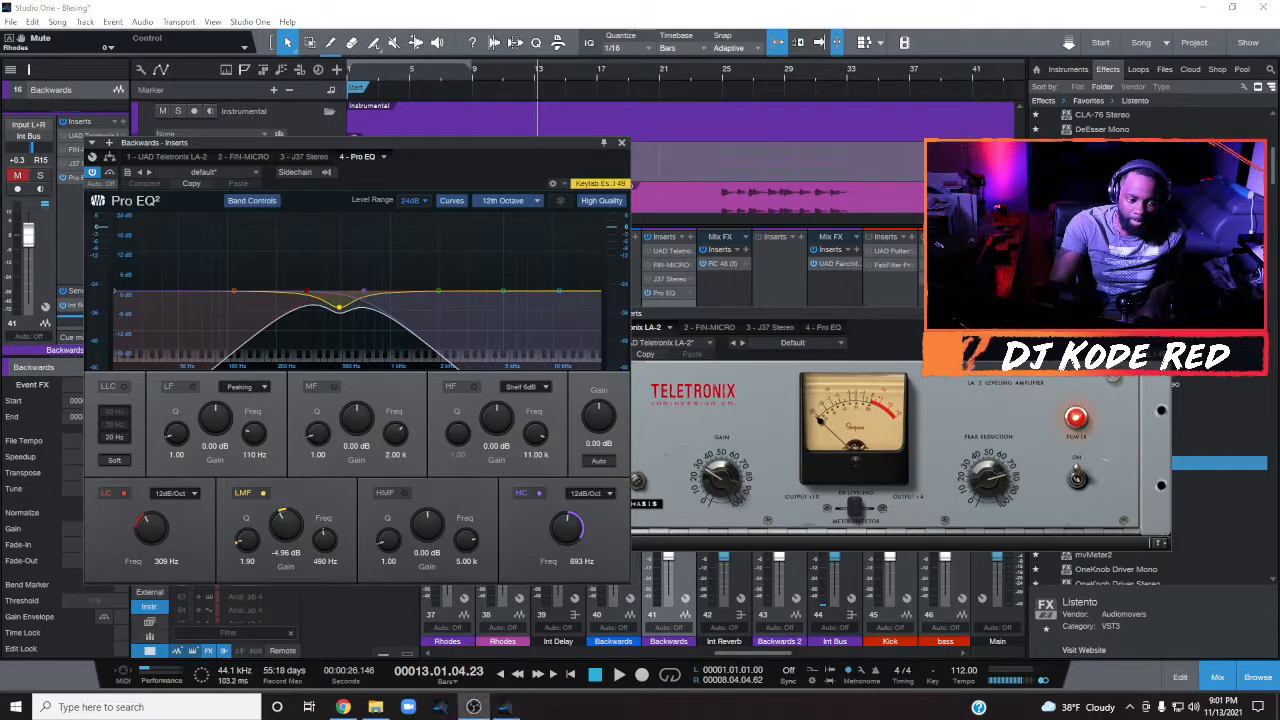
left_click(621, 145)
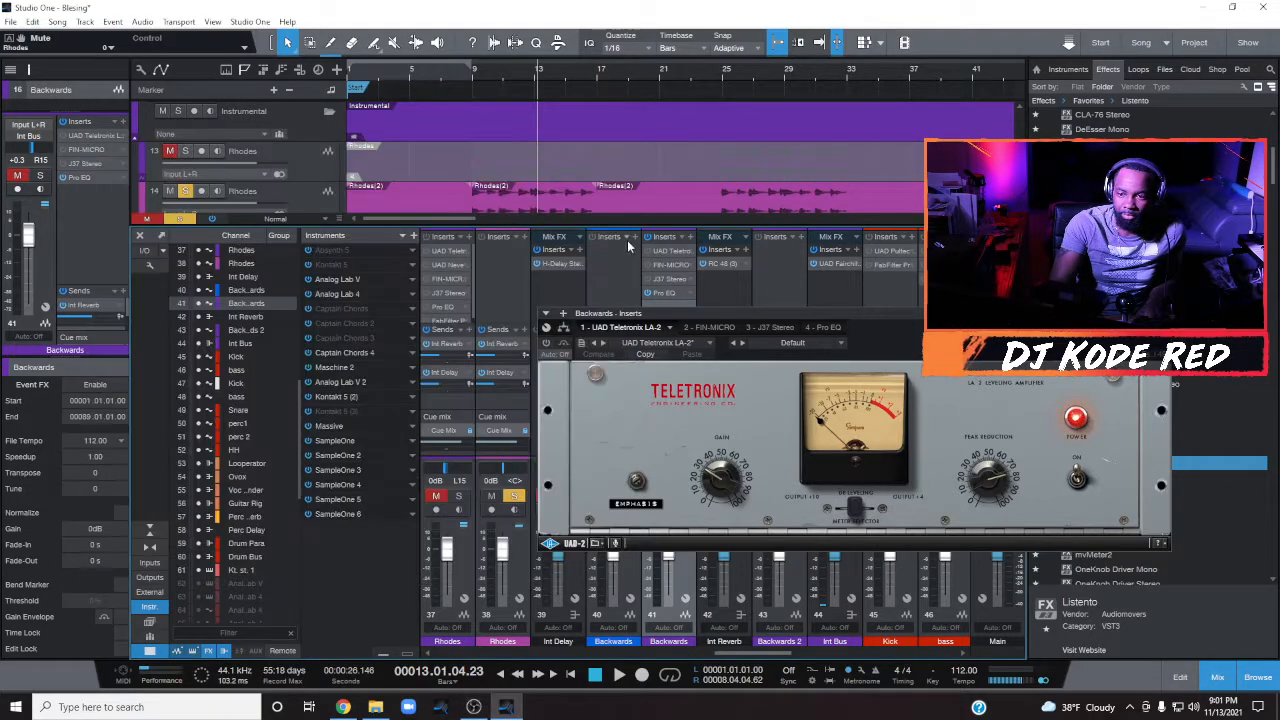
Step: Play the soloed Rhodes and Backwards tracks from the song start, closing the mixer and insert window, and save the song
key("Home")
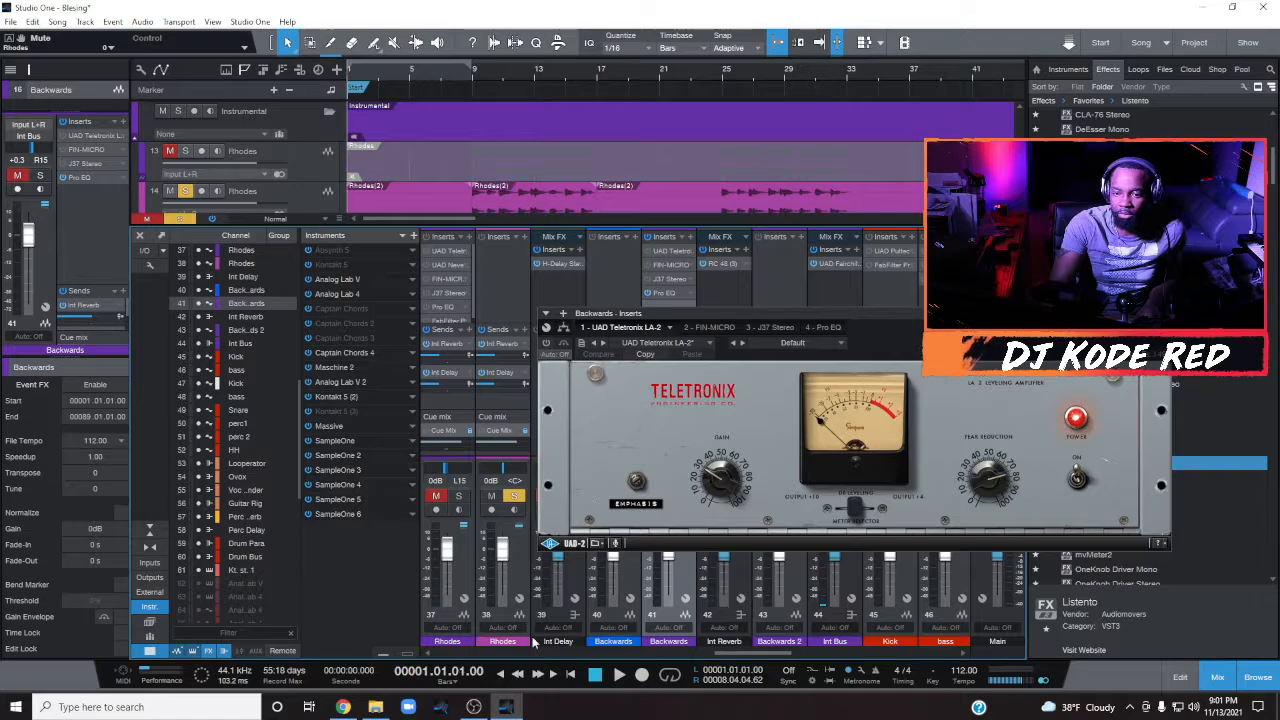
key("space")
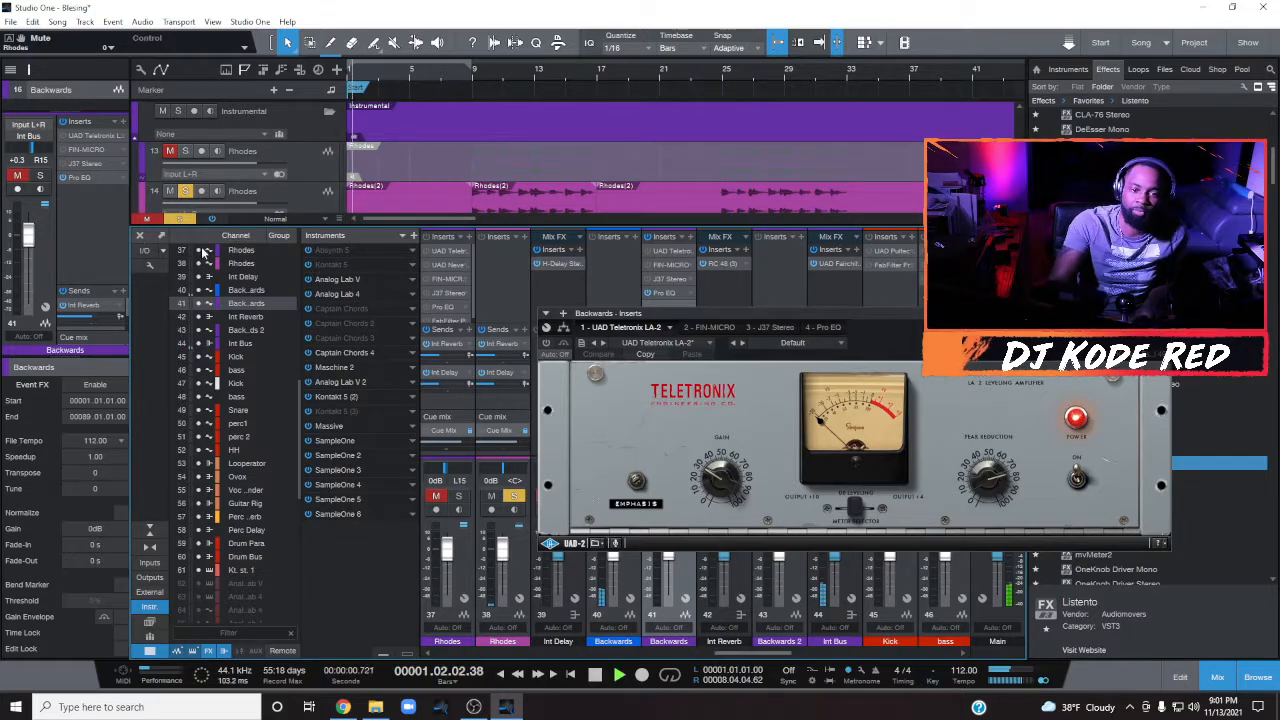
left_click(141, 236)
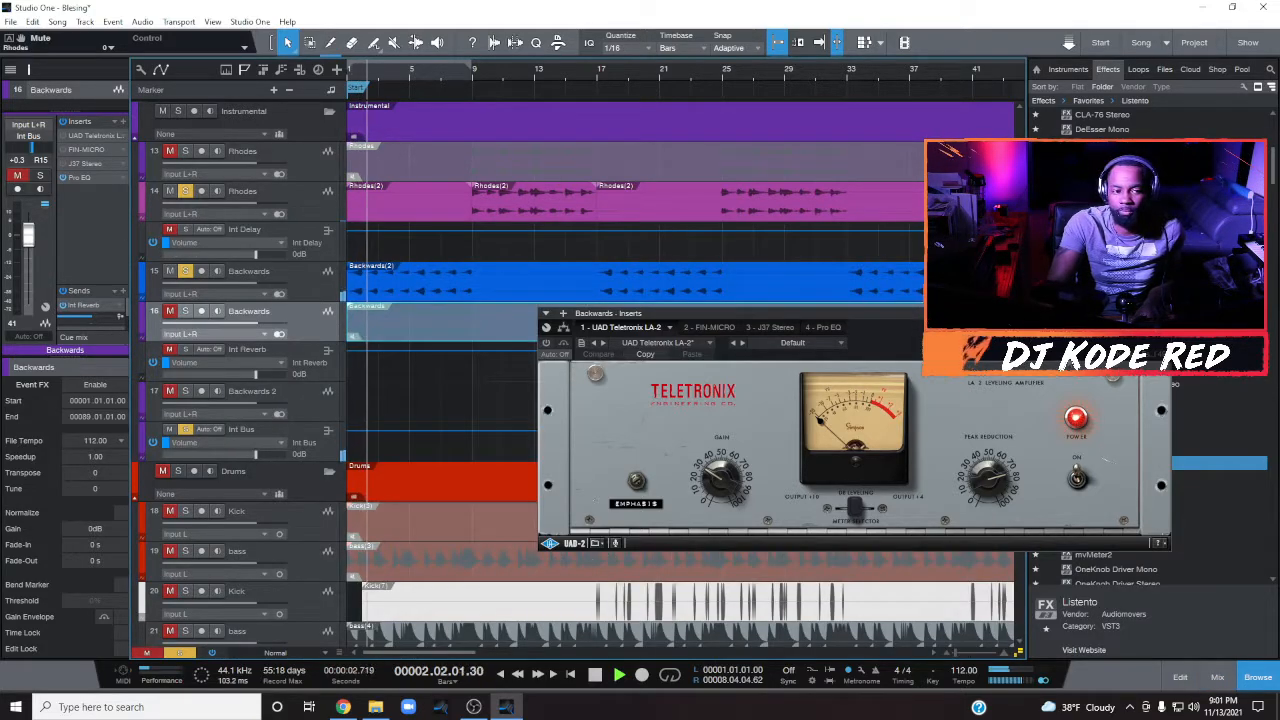
key("Escape")
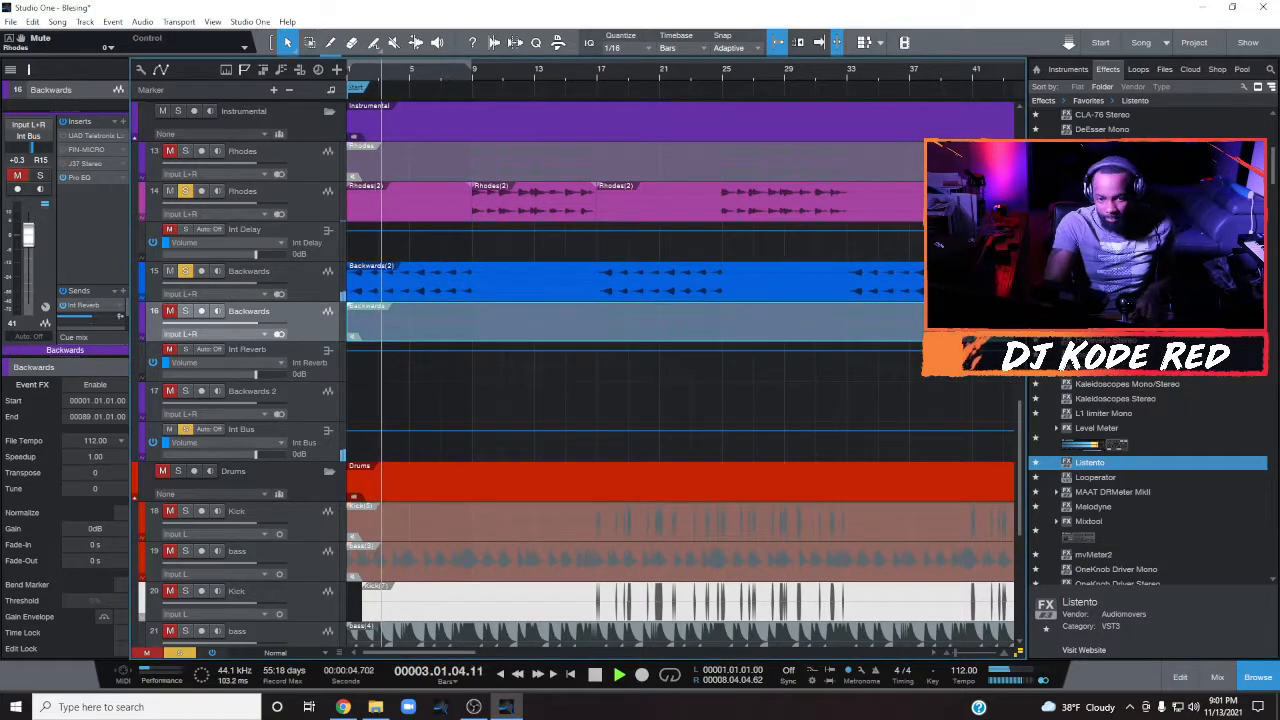
key("ctrl+s")
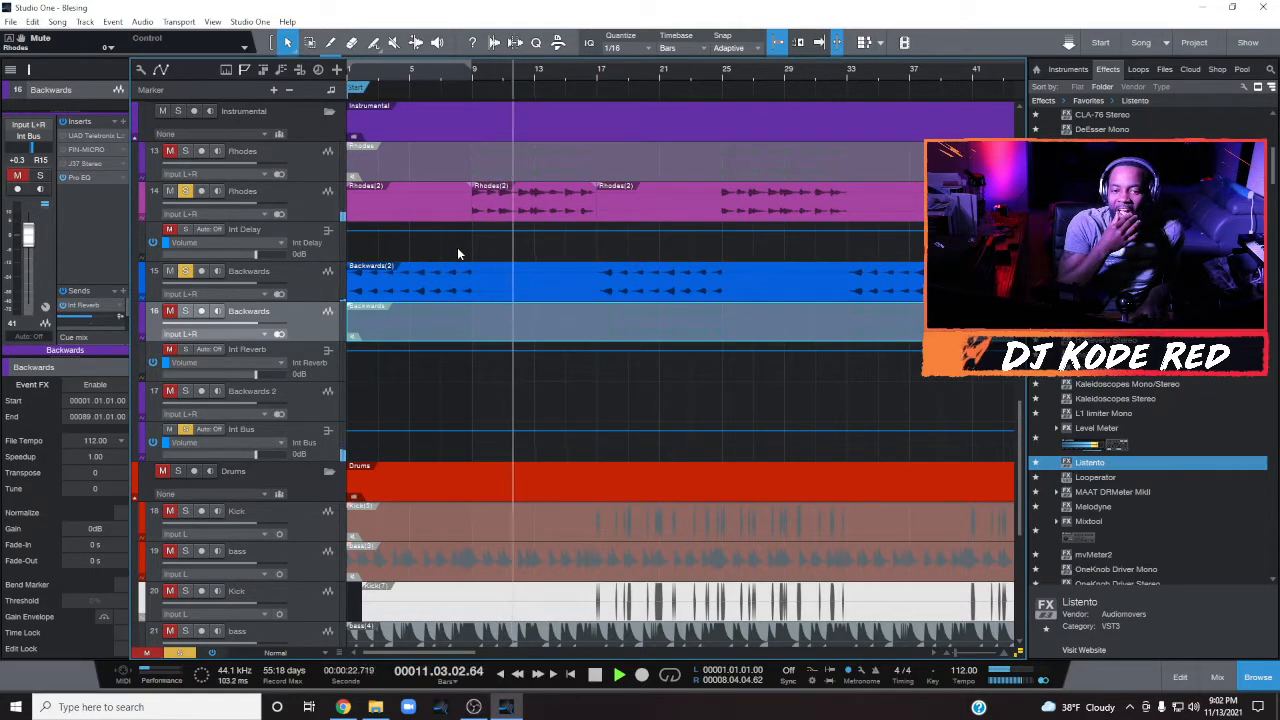
key("space")
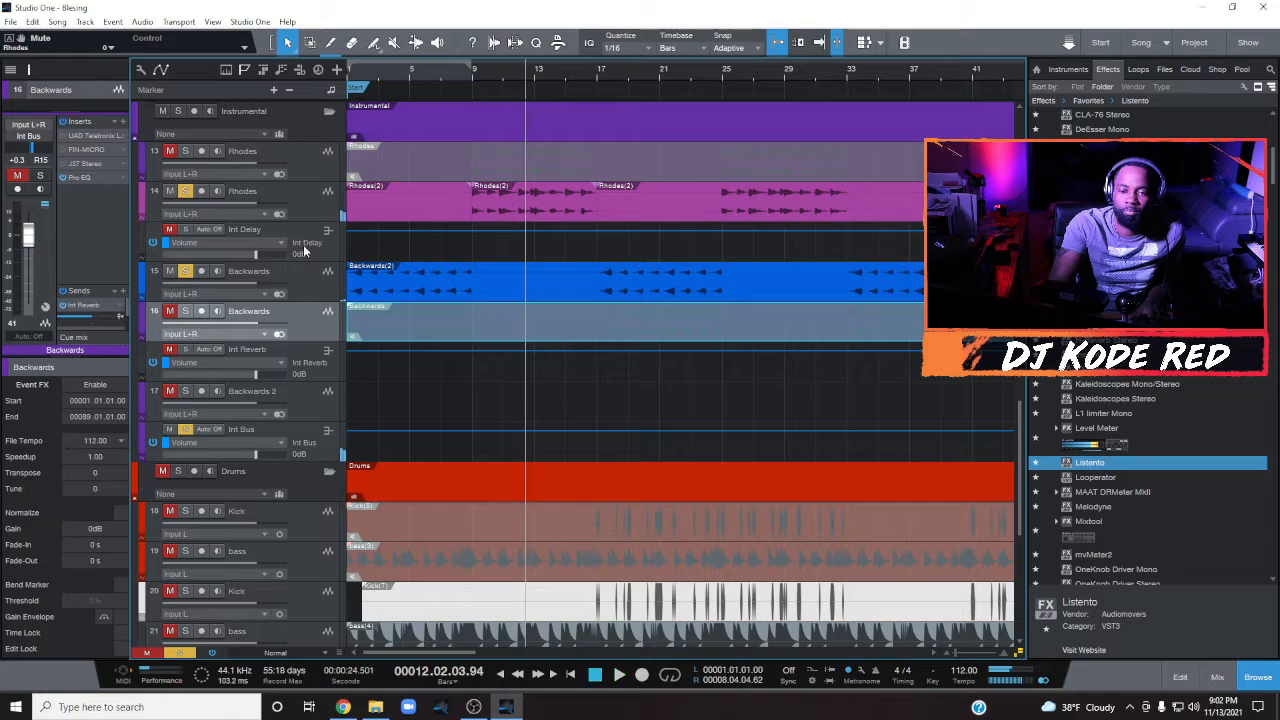
Step: Solo bass track 21 and check the mixer channel of bass track 19, hiding the mixer again
left_click(303, 247)
scroll(306, 340, "down", 7)
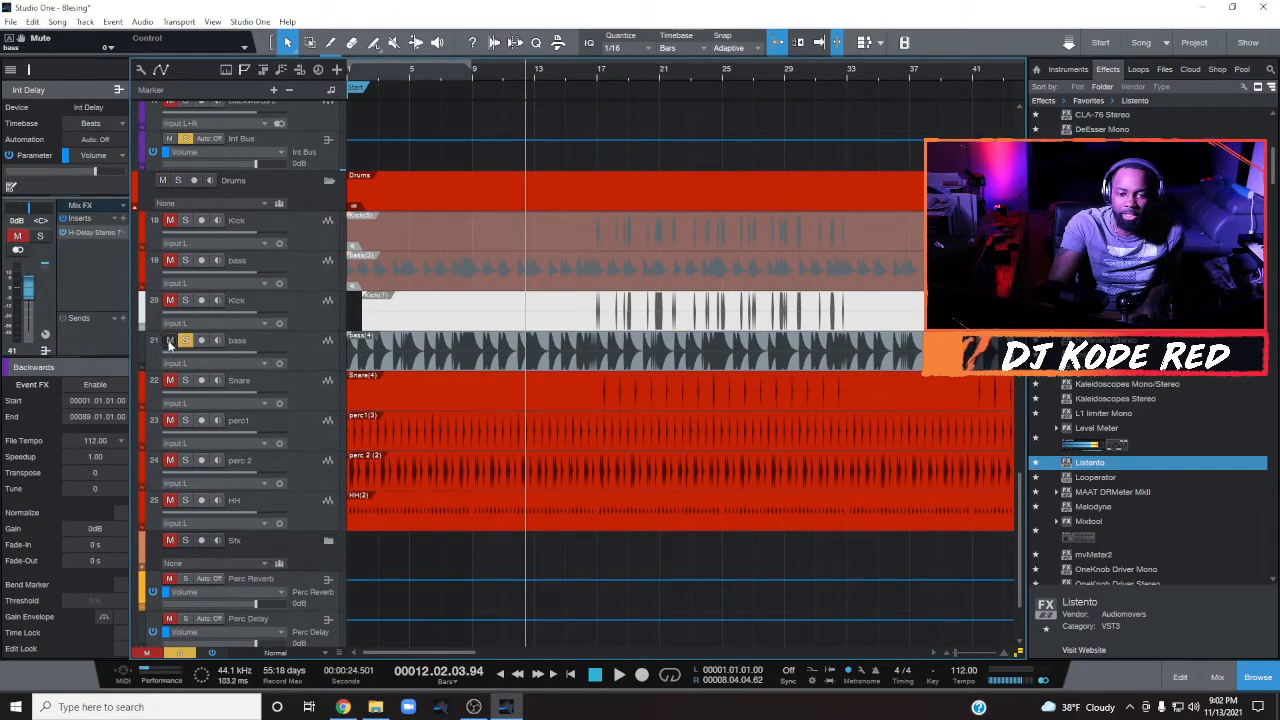
left_click(307, 360)
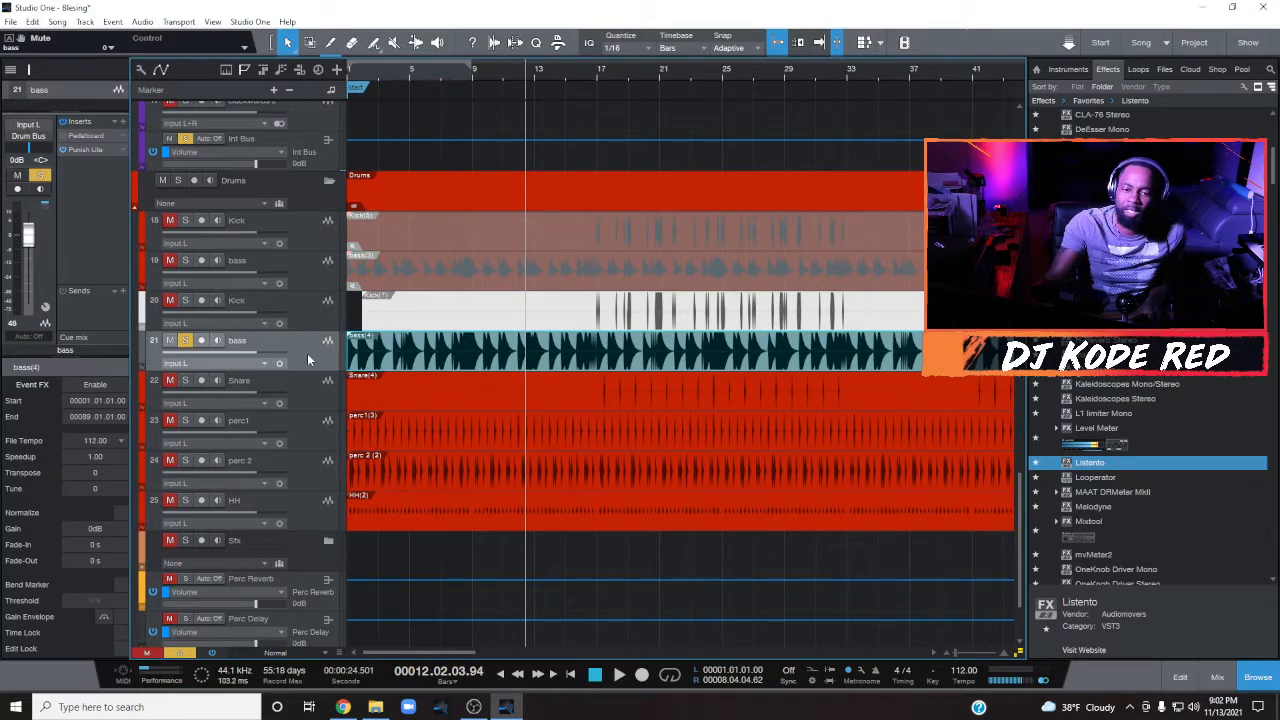
key("Up")
key("Up")
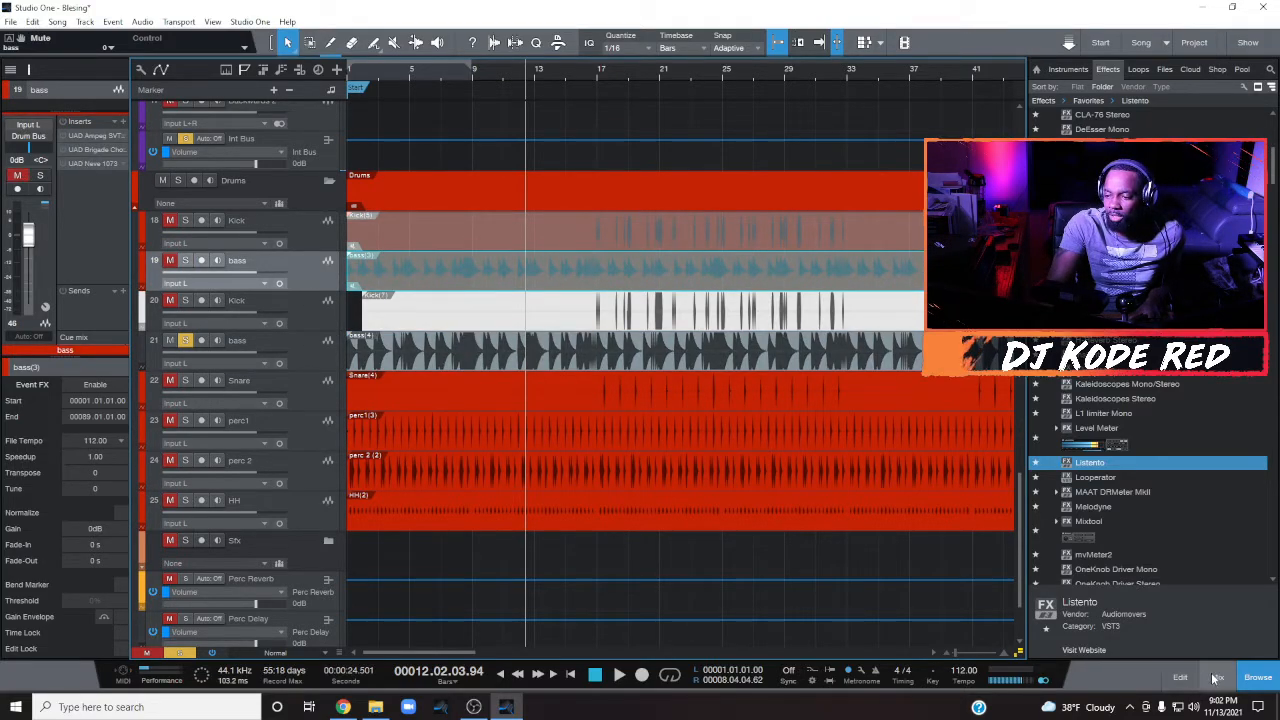
key("F3")
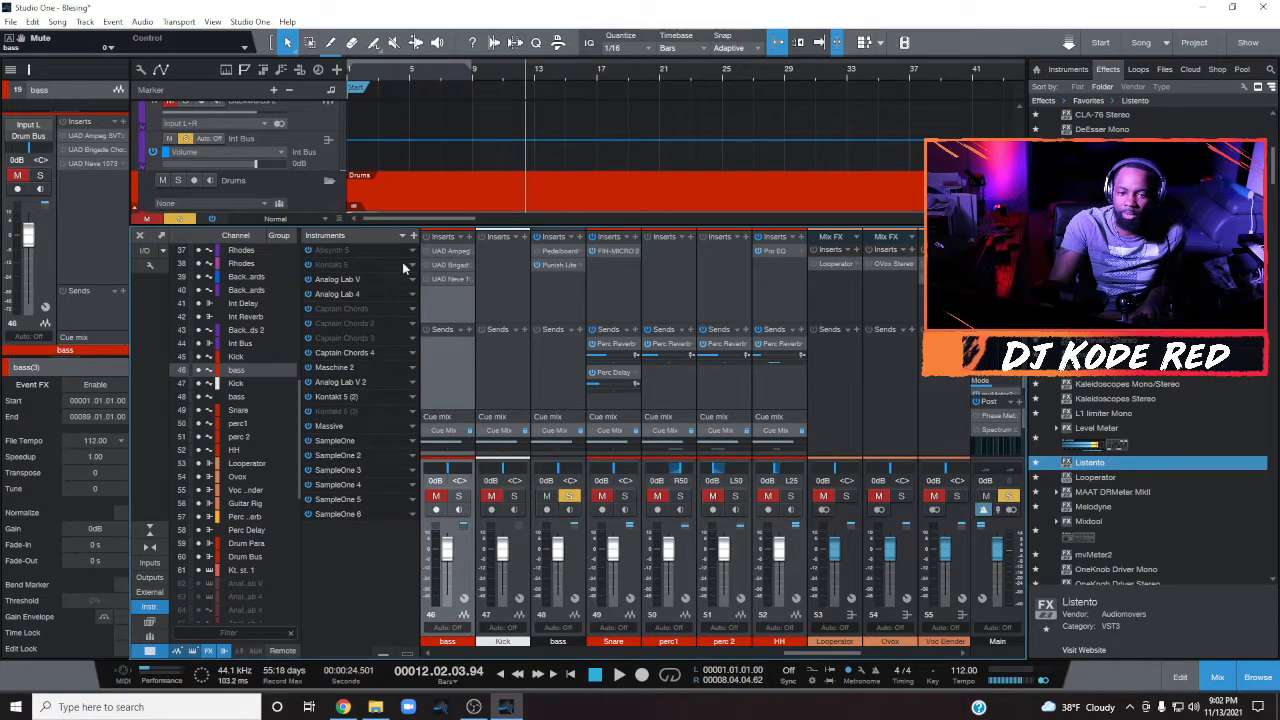
left_click(140, 236)
Step: Look through the arrangement's drum, instrumental, adlib, vocal and effects tracks
scroll(541, 514, "down", 3)
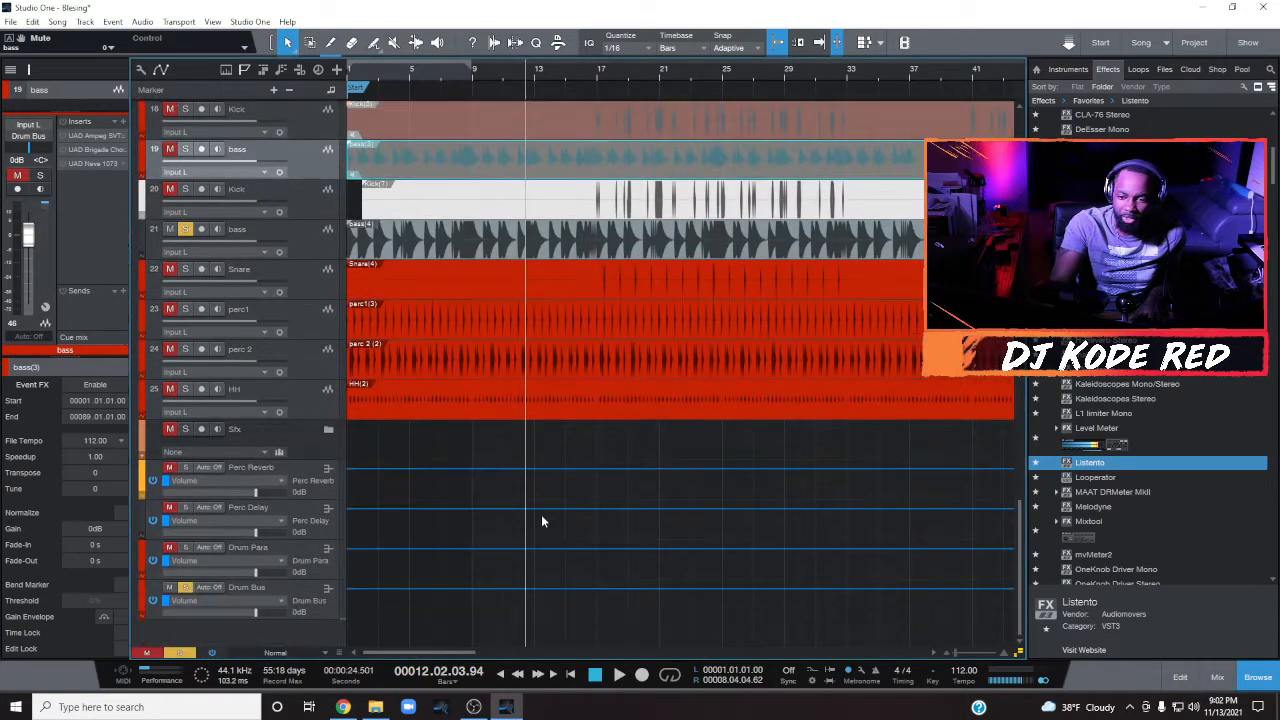
scroll(541, 514, "up", 4)
scroll(541, 514, "up", 6)
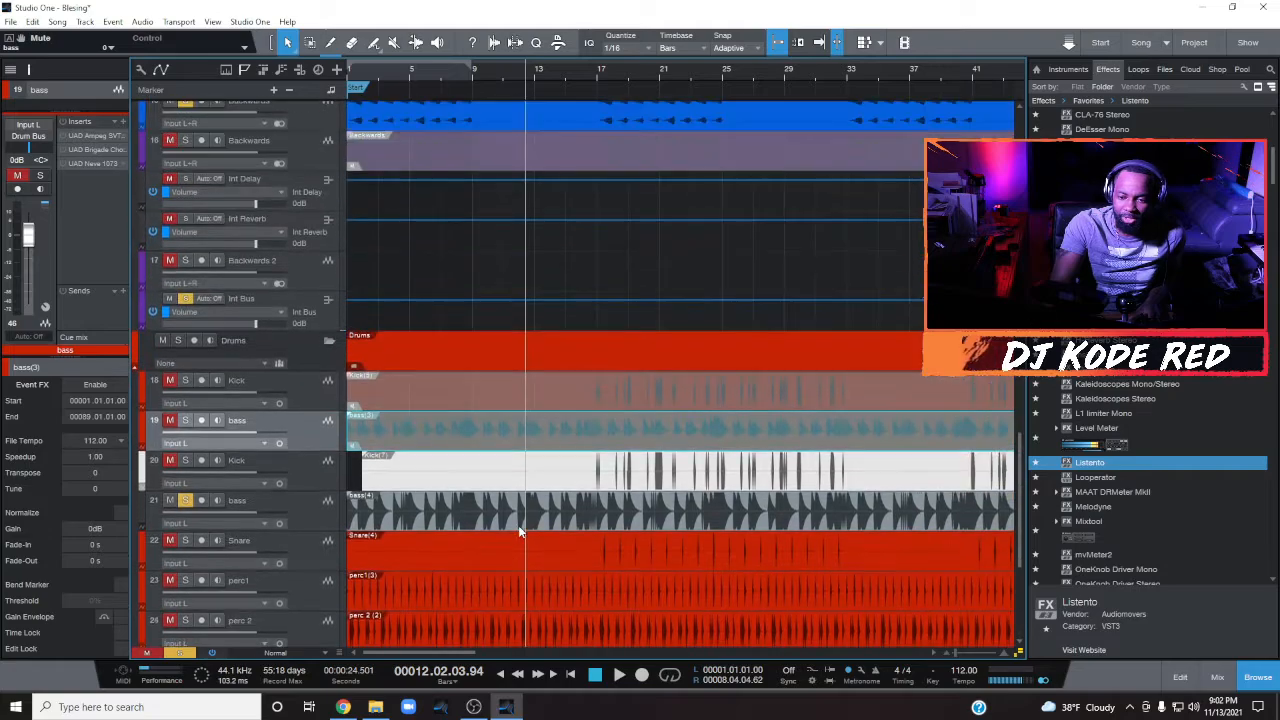
scroll(532, 395, "up", 6)
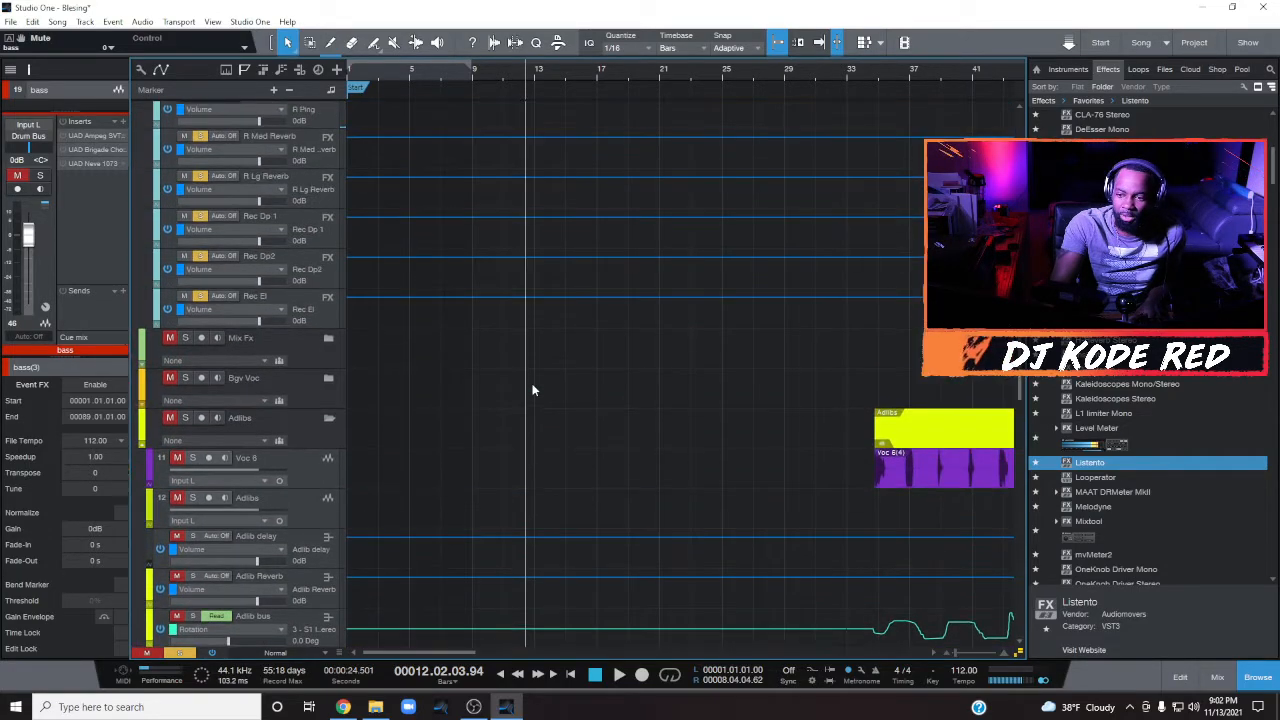
scroll(711, 407, "down", 3)
scroll(699, 370, "up", 8)
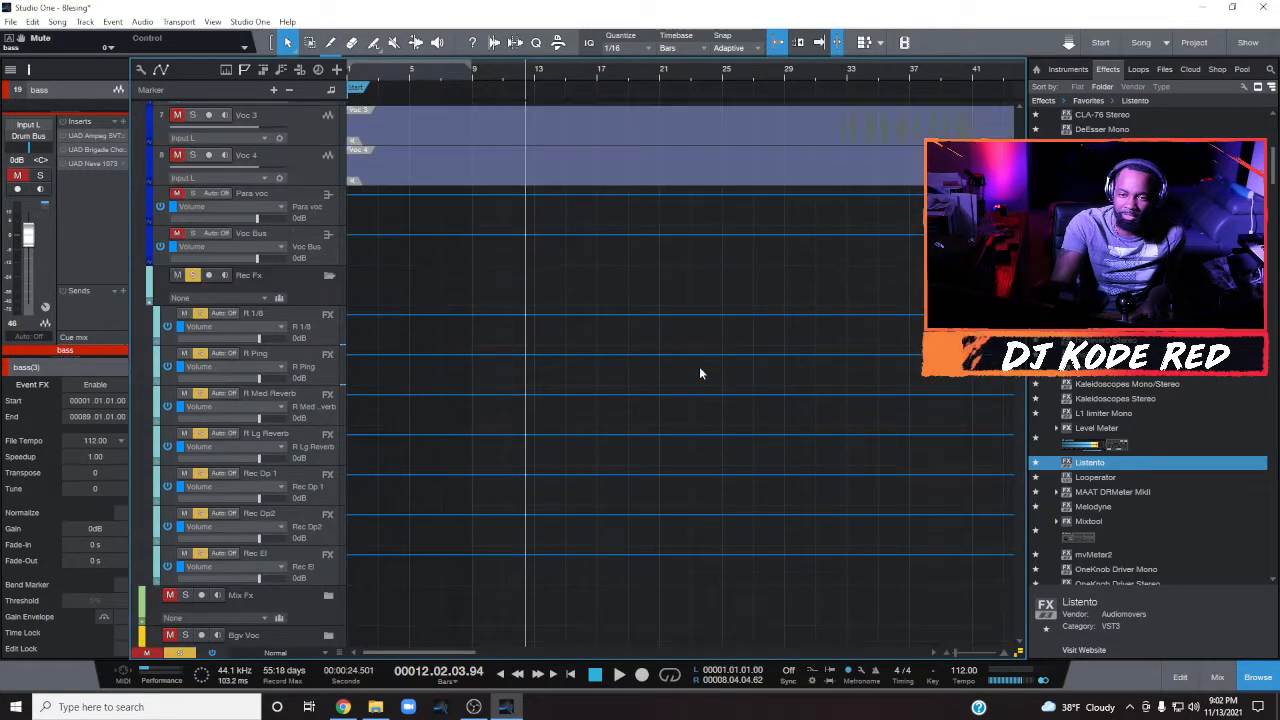
scroll(700, 372, "down", 8)
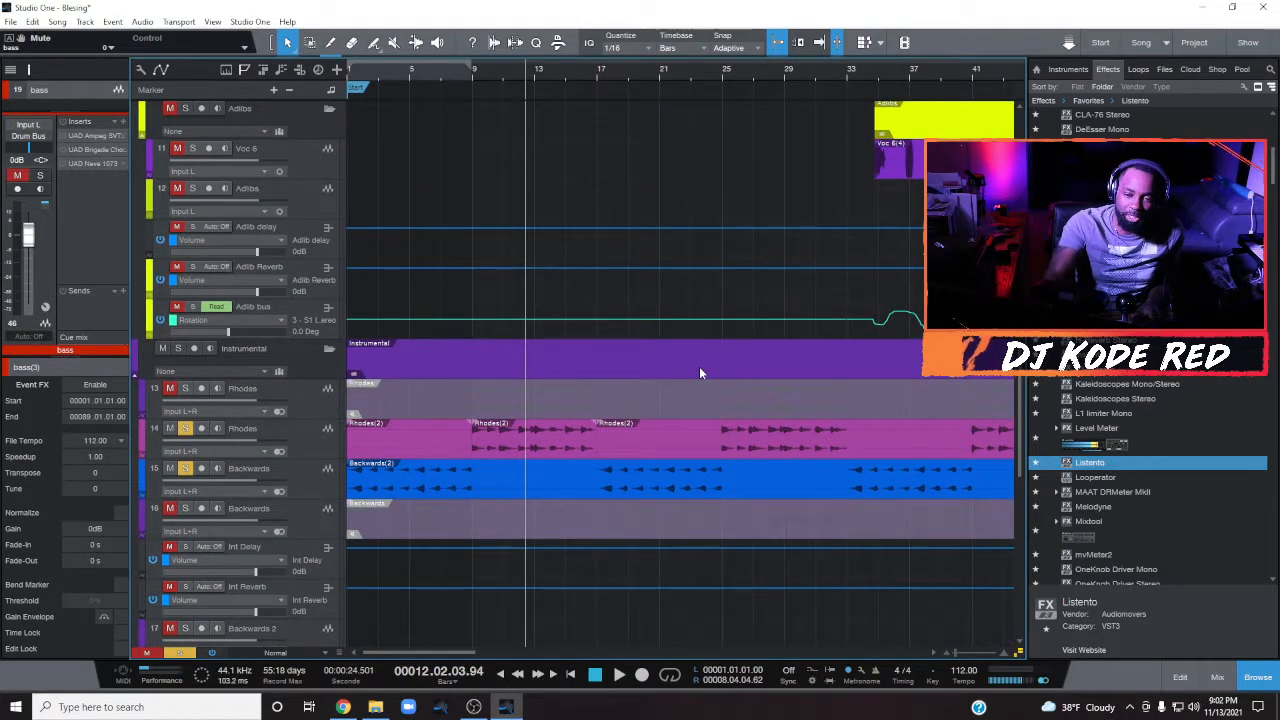
scroll(699, 372, "down", 3)
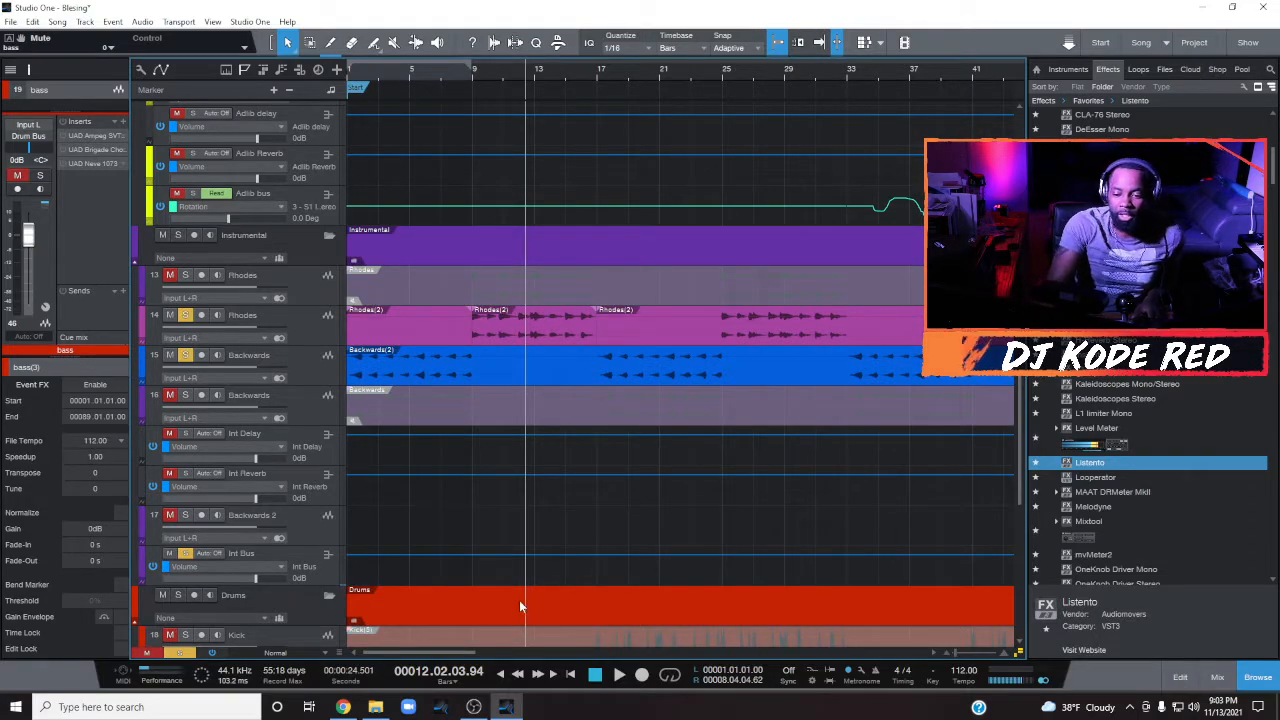
Step: Select bass track 21 and play the soloed tracks from the song start
left_click(562, 670)
scroll(477, 548, "down", 5)
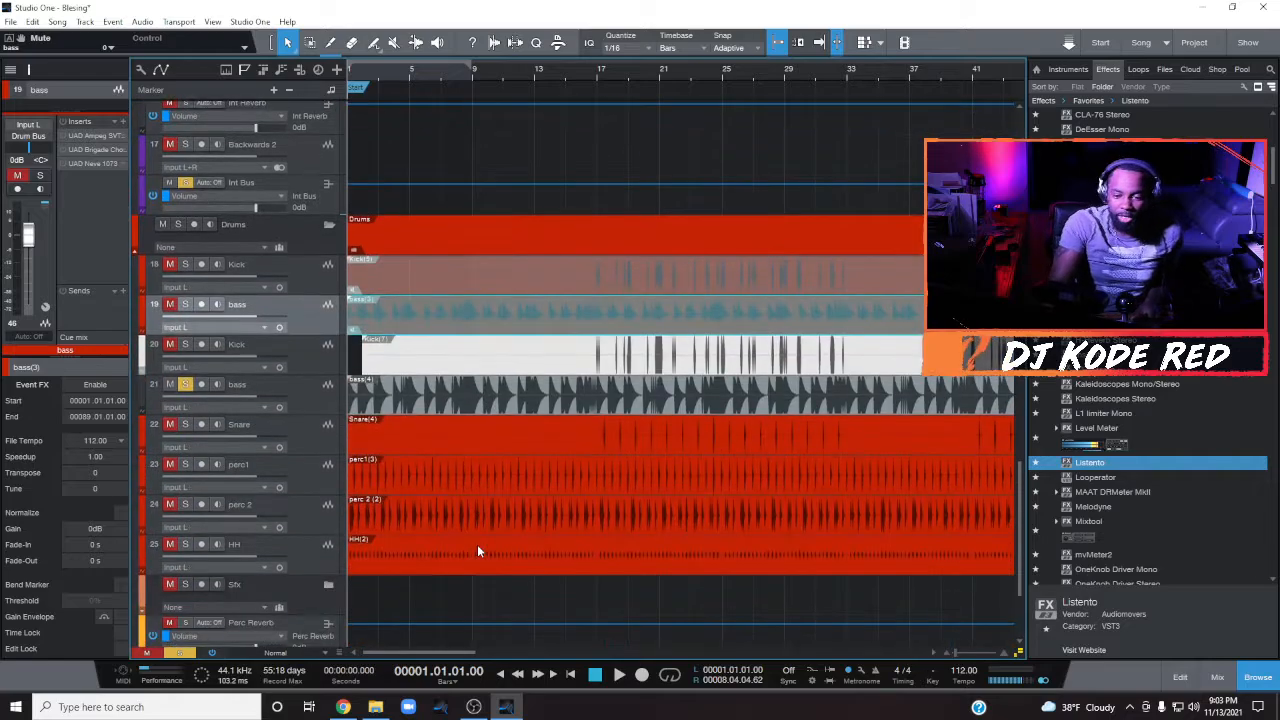
left_click(312, 400)
key("space")
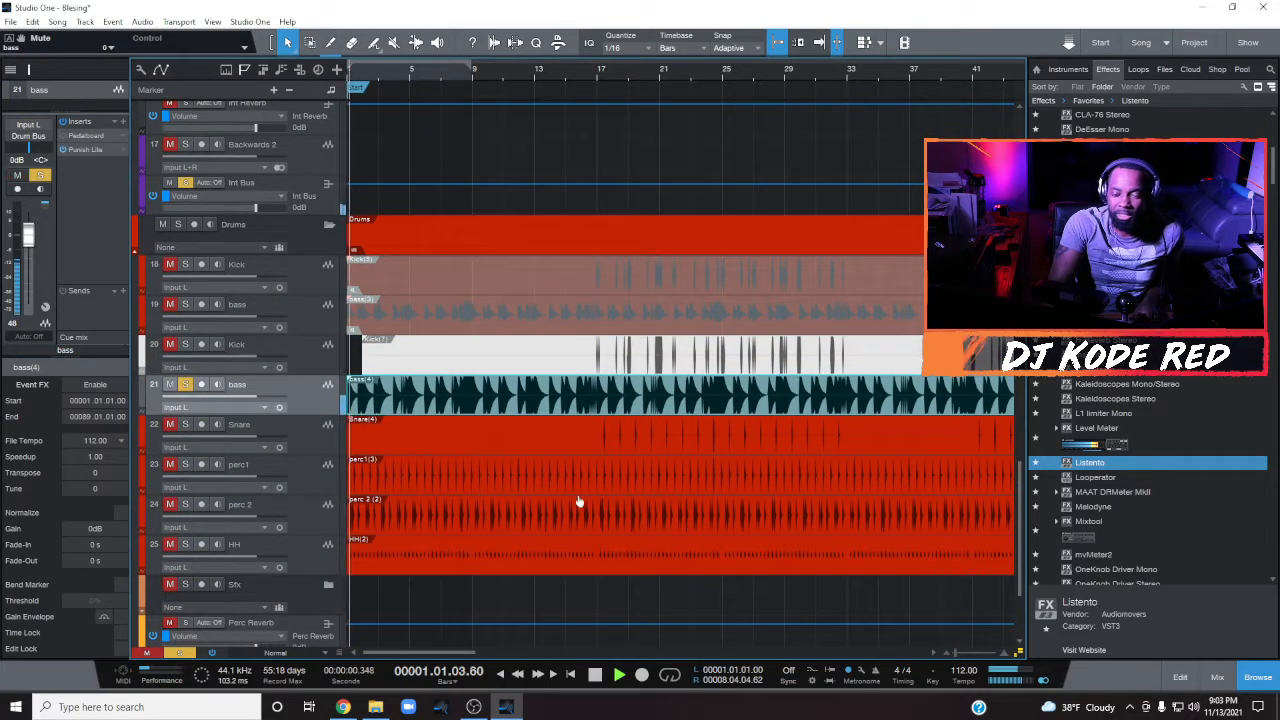
Step: Examine the UAD Ampeg SVTVR Classic, UAD Brigade Chorus and UAD Neve 1073 inserts on bass track 19
left_click(302, 316)
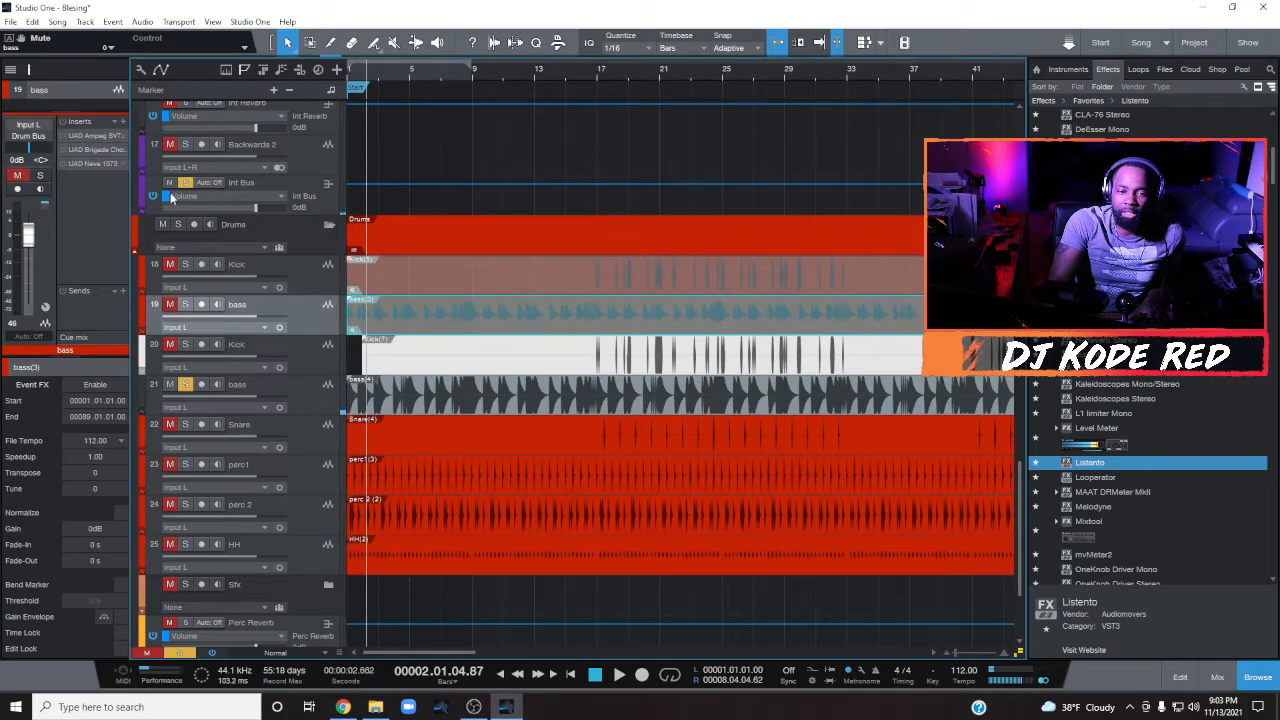
left_click(97, 133)
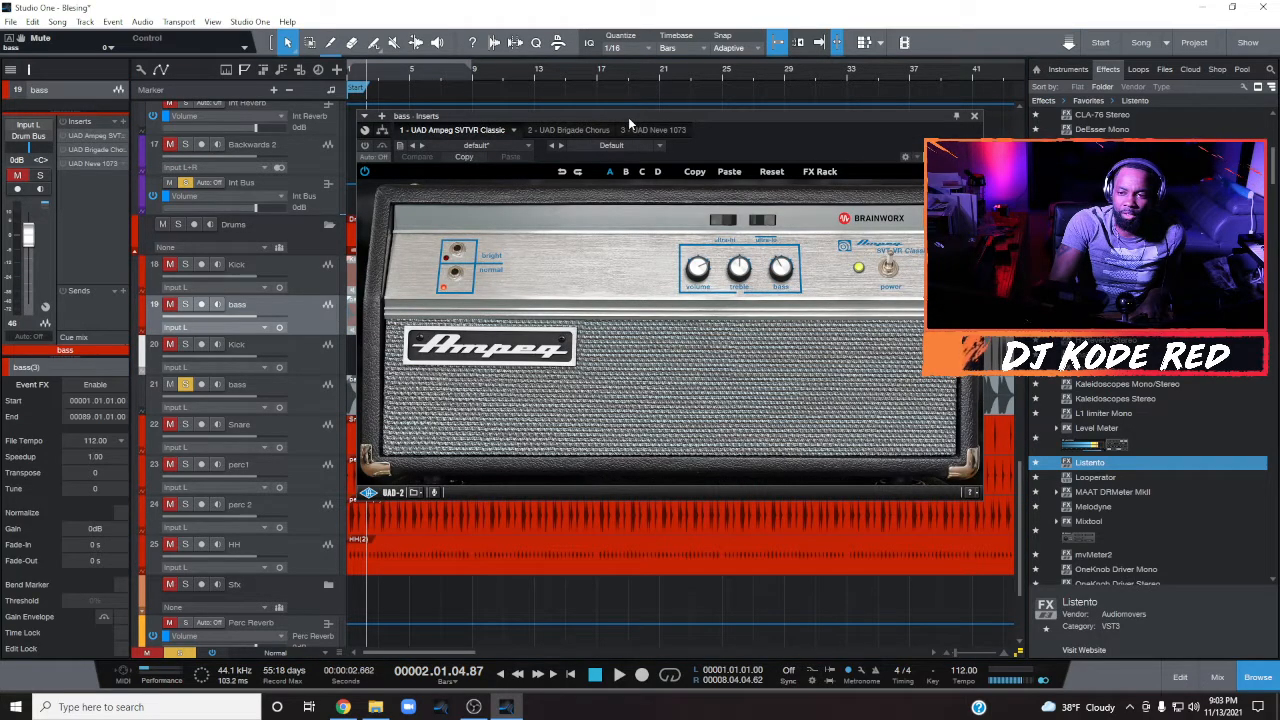
left_click_drag(628, 117, 783, 82)
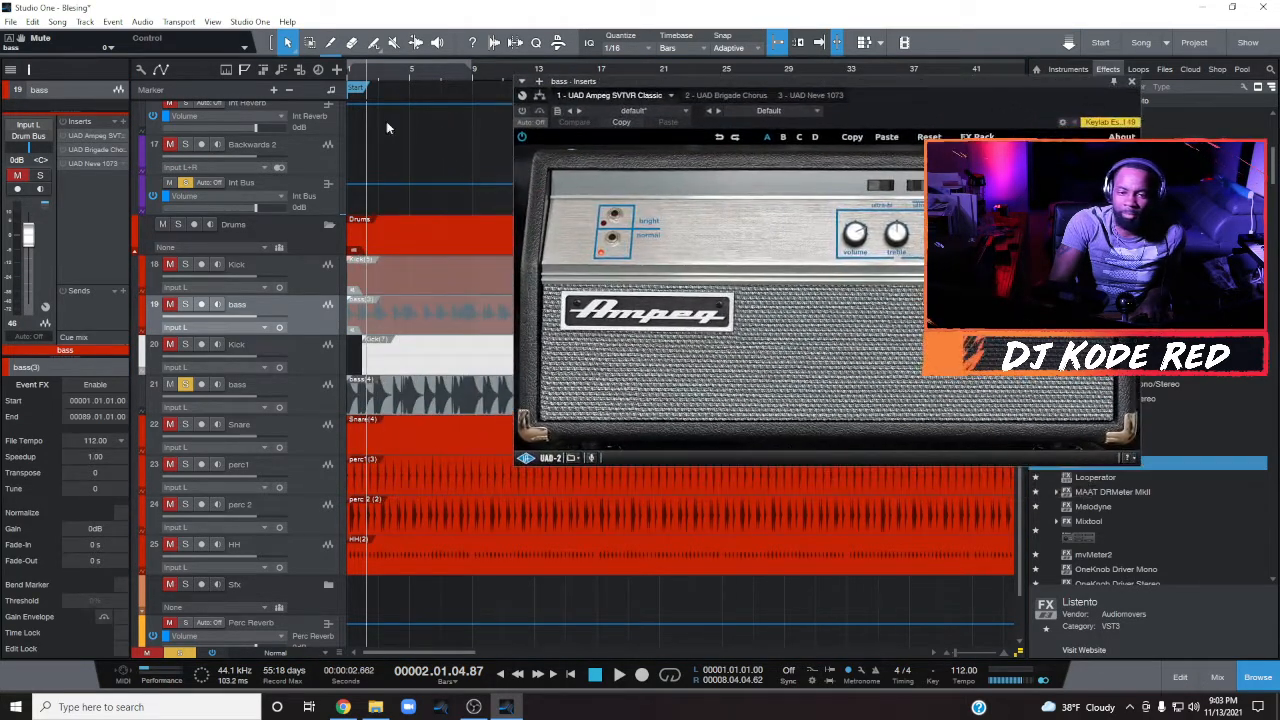
left_click(98, 149)
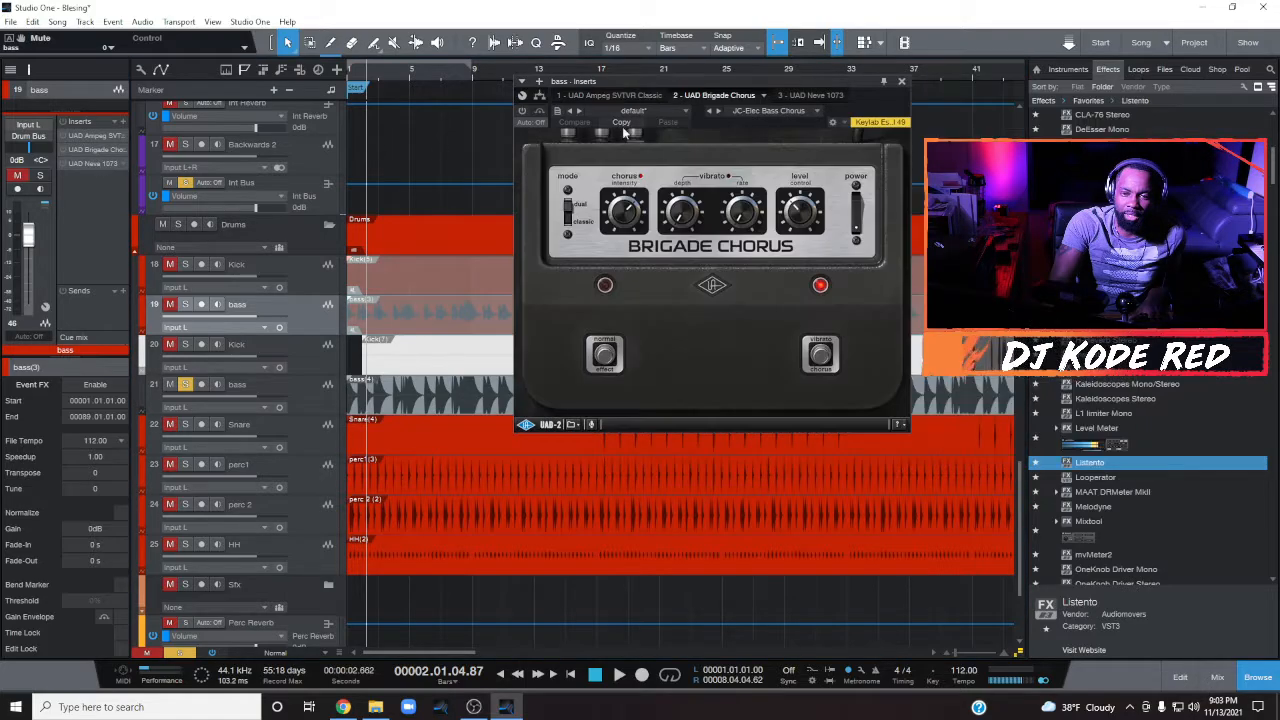
left_click(901, 83)
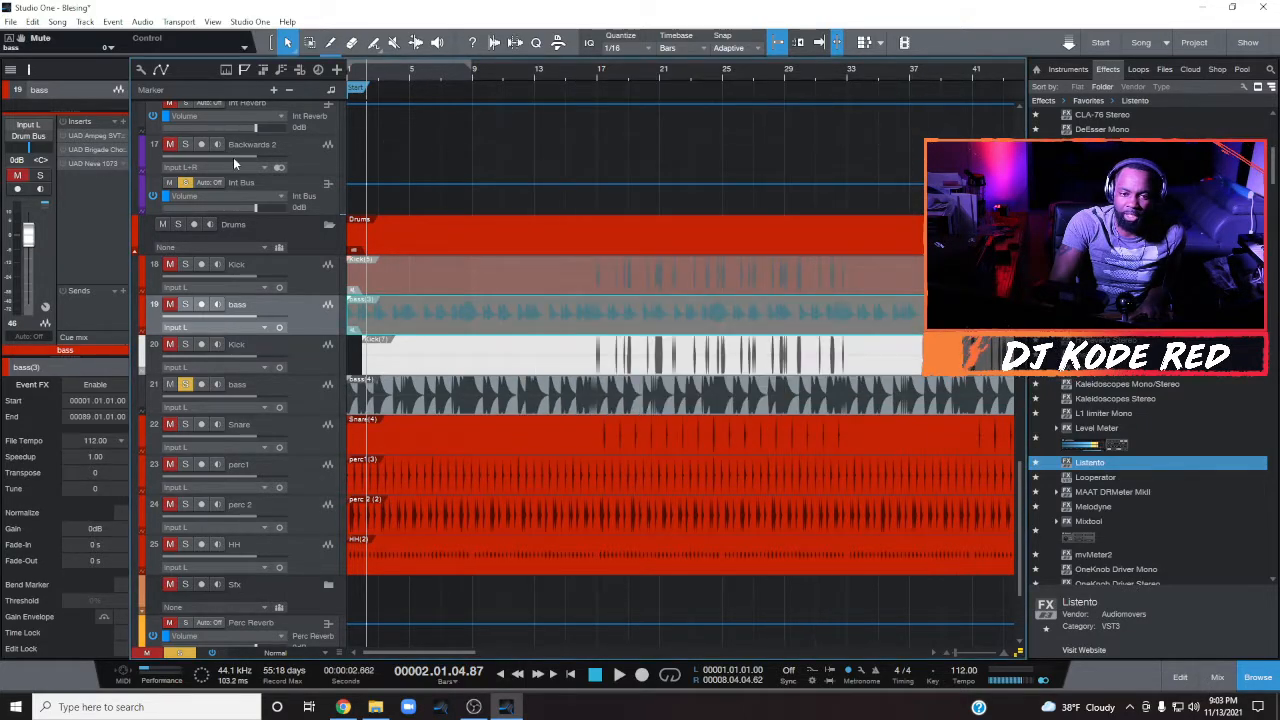
left_click(86, 164)
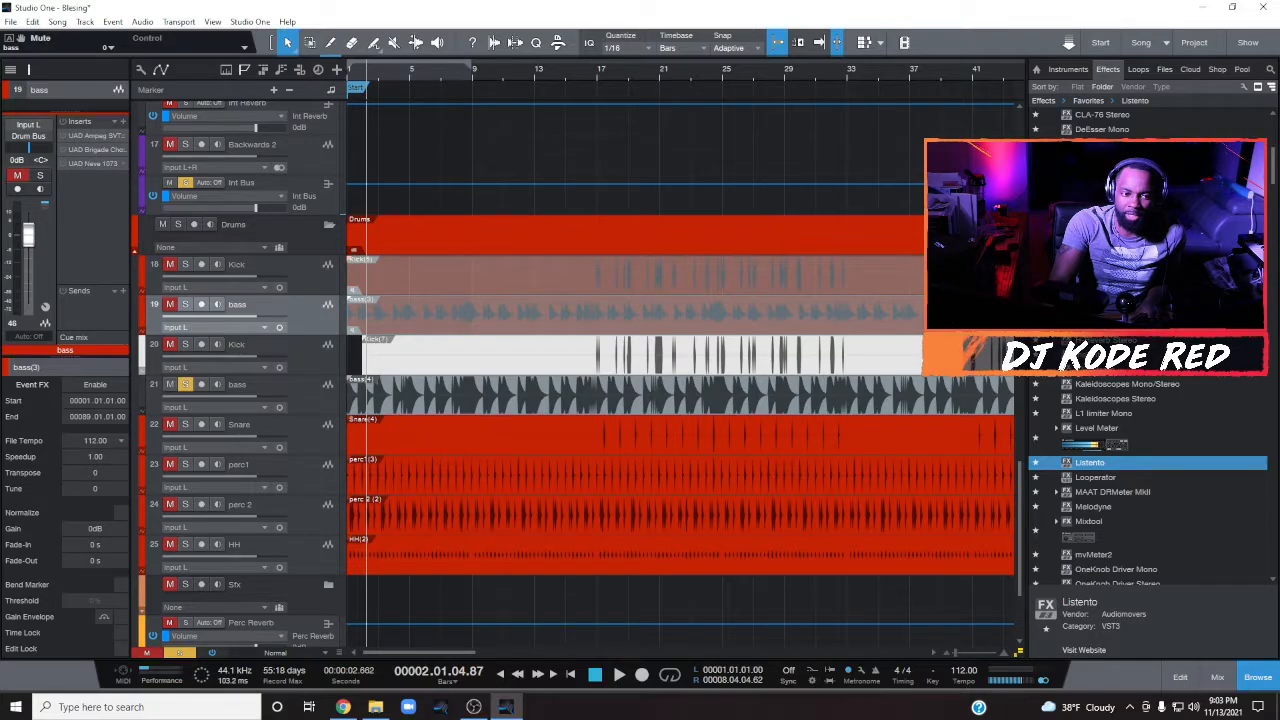
left_click_drag(319, 194, 956, 96)
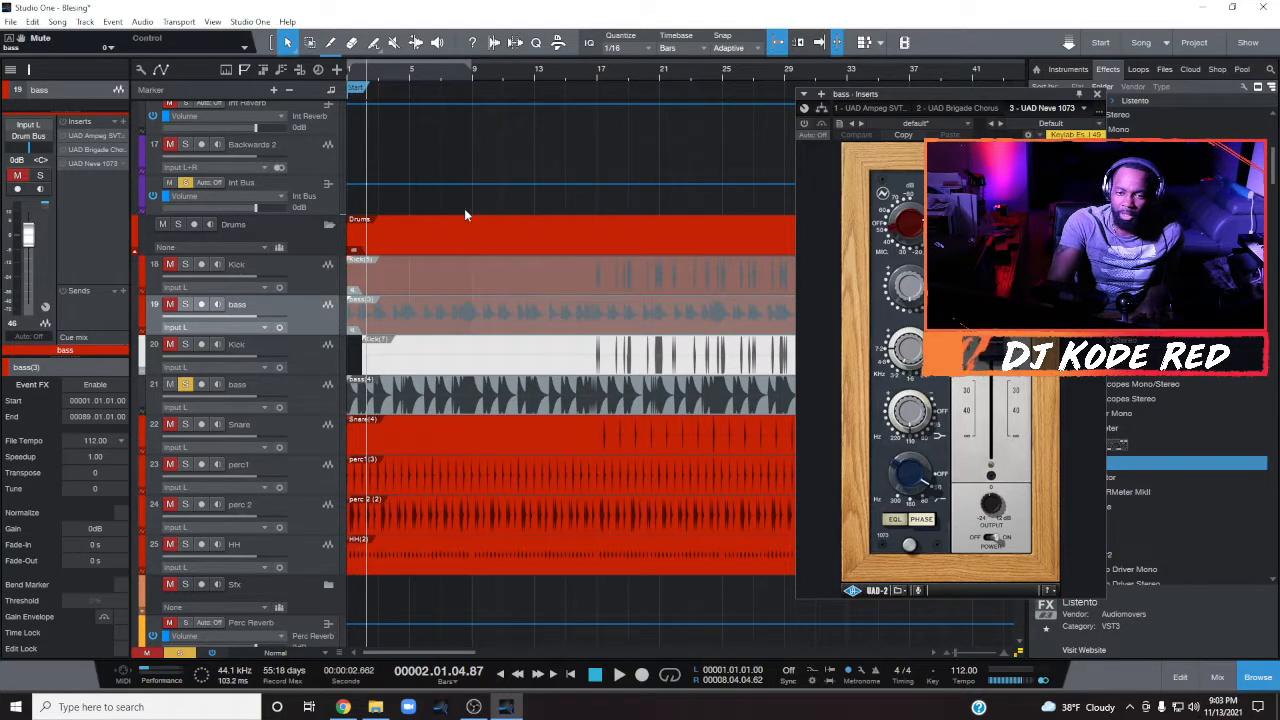
Step: Play from the song start and examine the Pedalboard and Punish Lite inserts on bass track 21, closing their window
key("comma")
key("space")
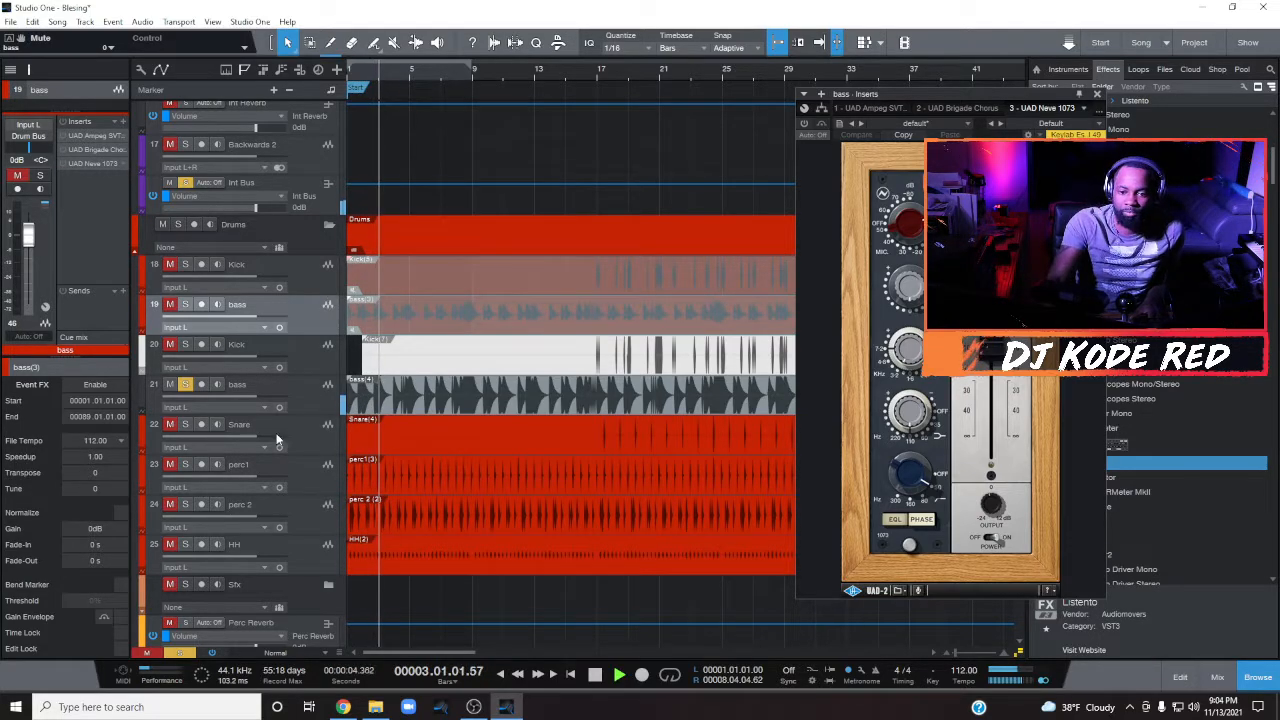
left_click(305, 386)
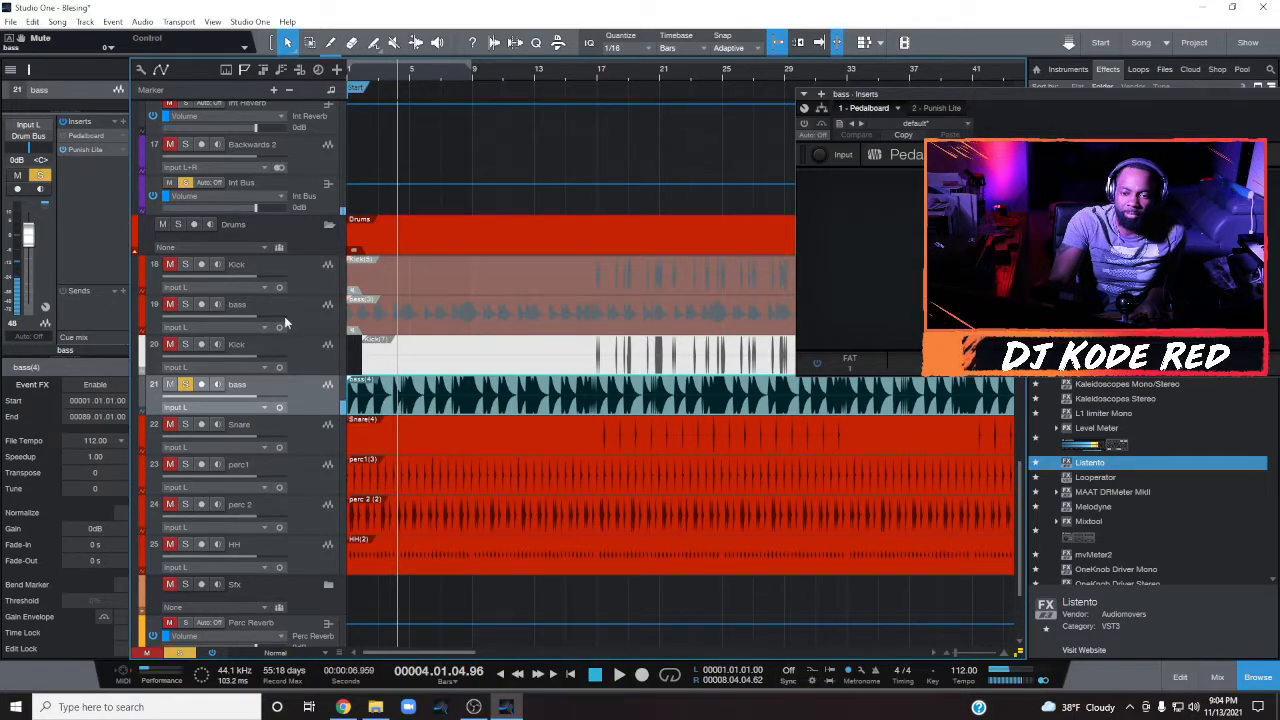
double_click(85, 149)
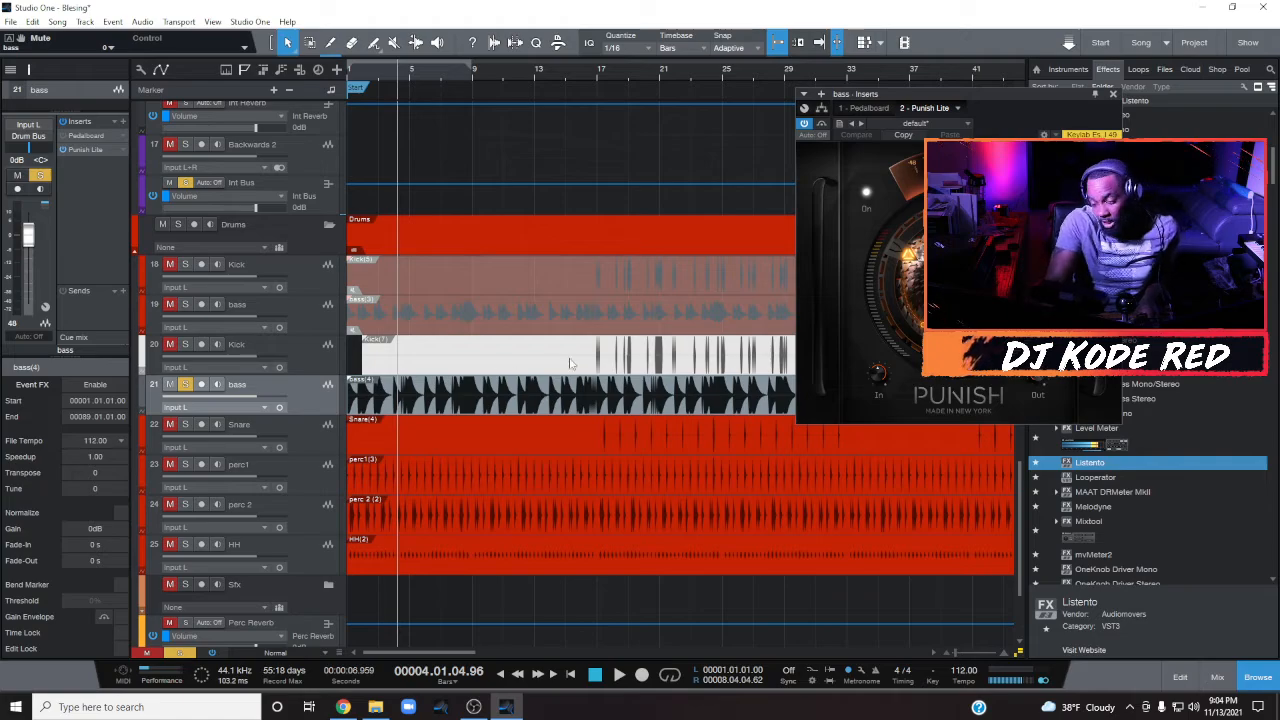
left_click(1108, 91)
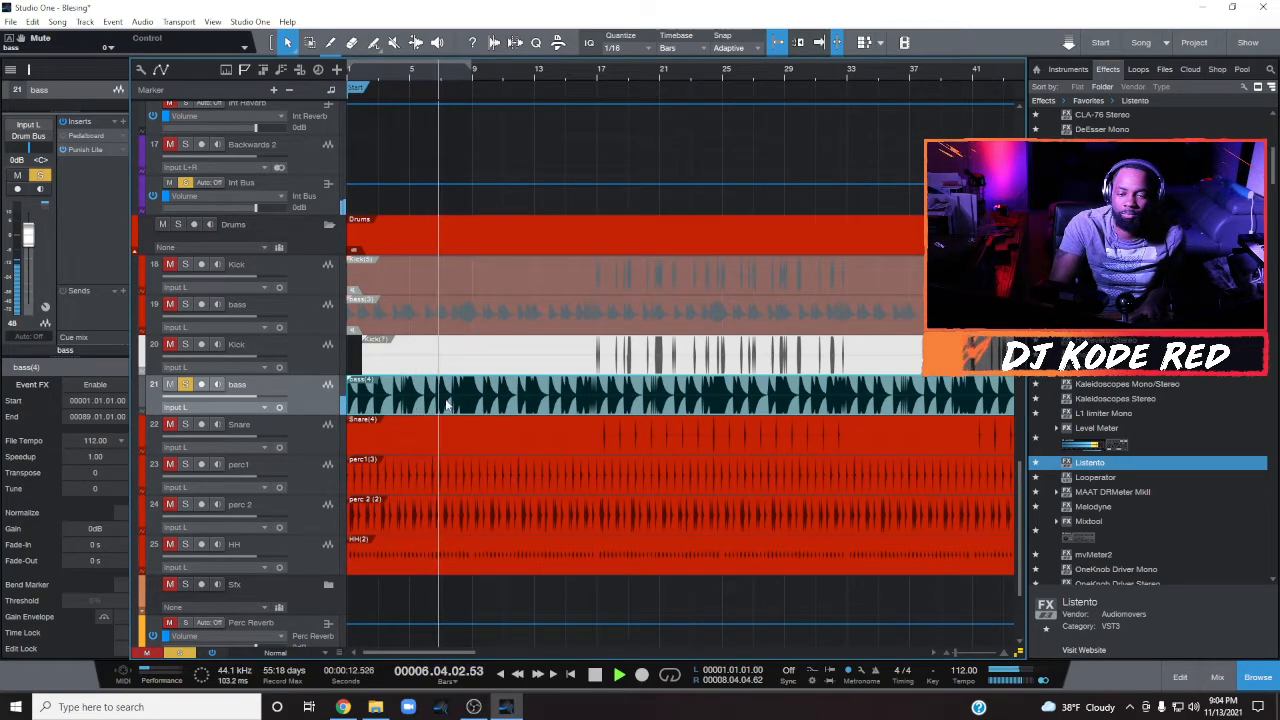
Step: Continue listening to the soloed bass with the drum tracks in view and stop playback just before bar 9
scroll(446, 400, "down", 3)
scroll(446, 400, "up", 3)
scroll(446, 400, "down", 1)
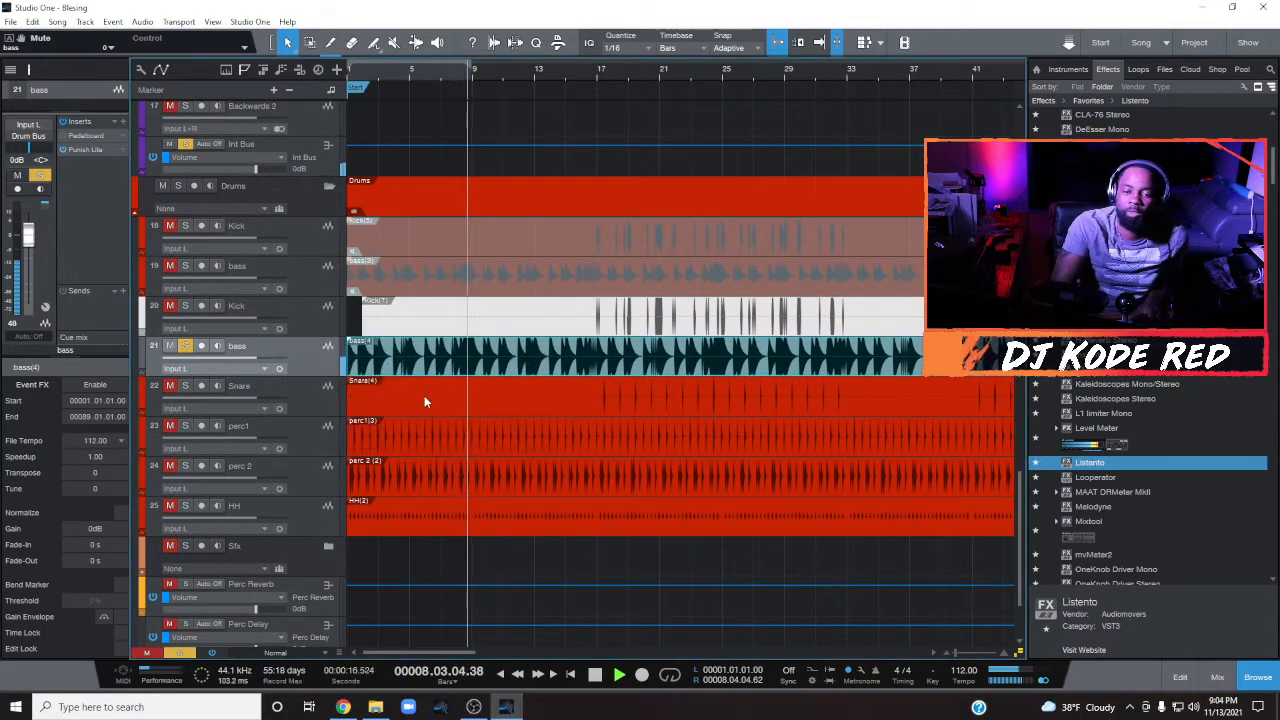
key("space")
Step: Solo the perc1, perc 2 and HH tracks together and return the playhead to the song start
left_click(318, 442)
left_click(304, 515, "shift")
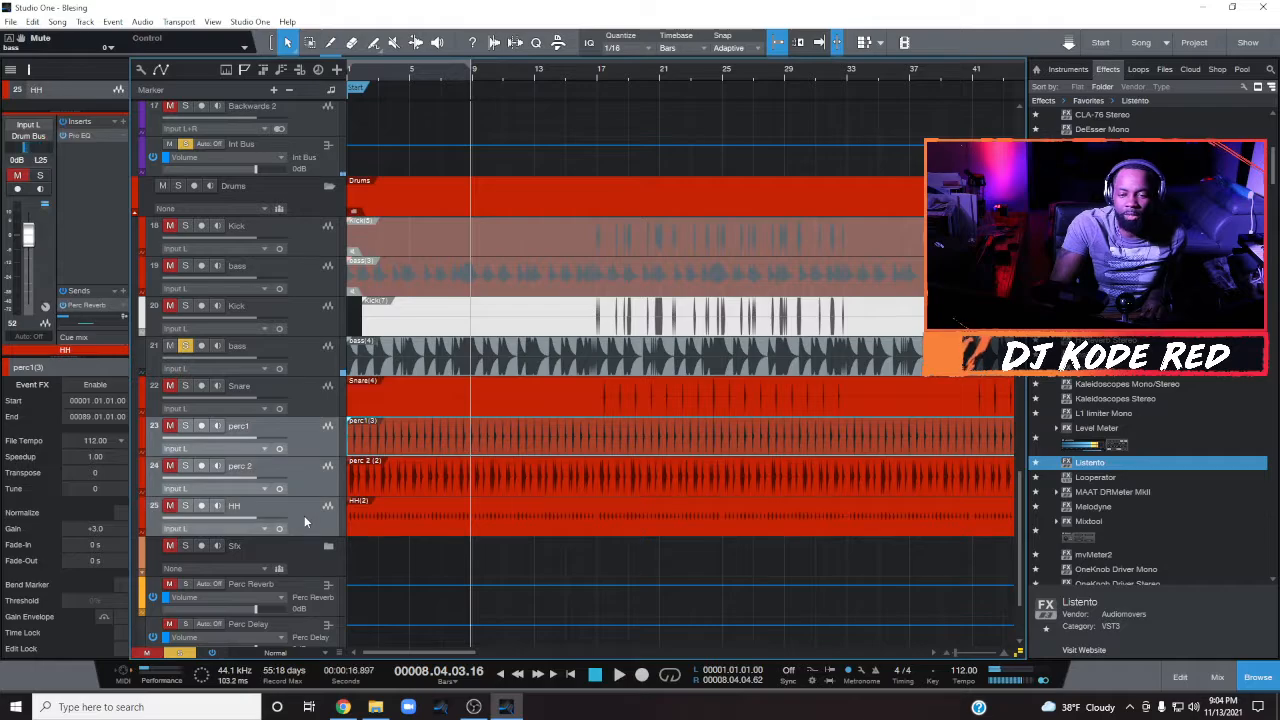
left_click(163, 425)
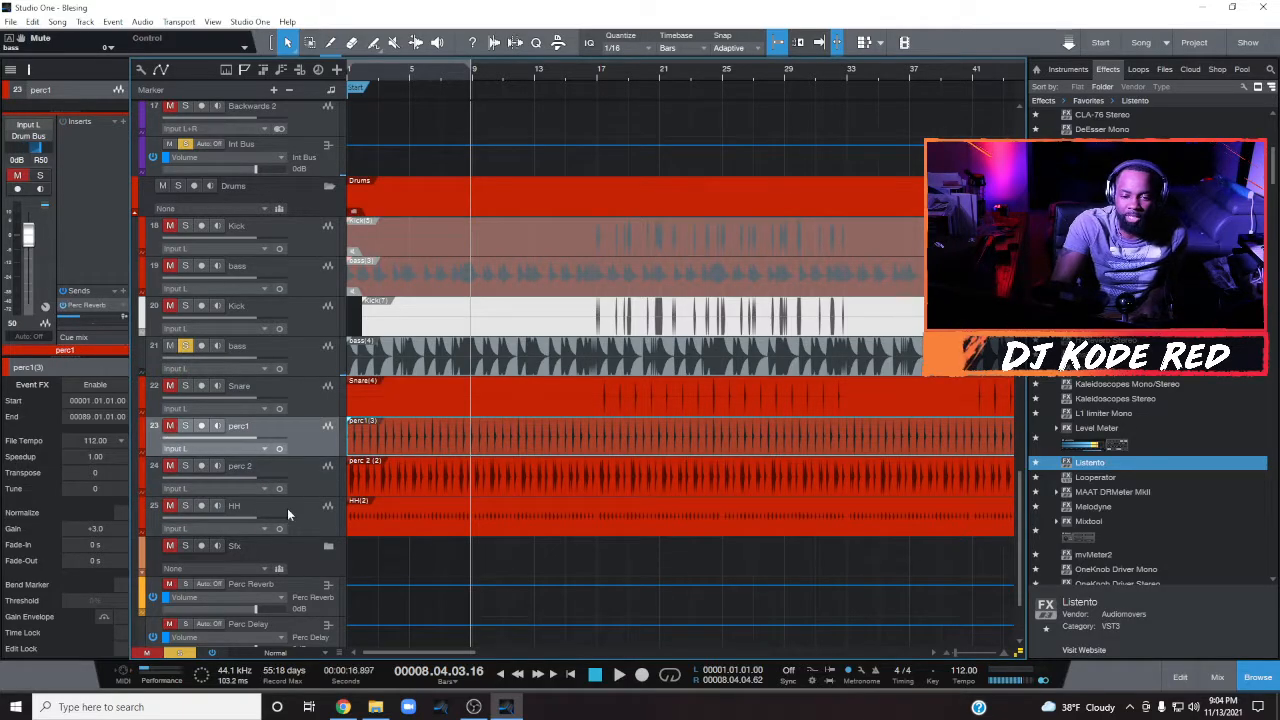
left_click(320, 523, "shift")
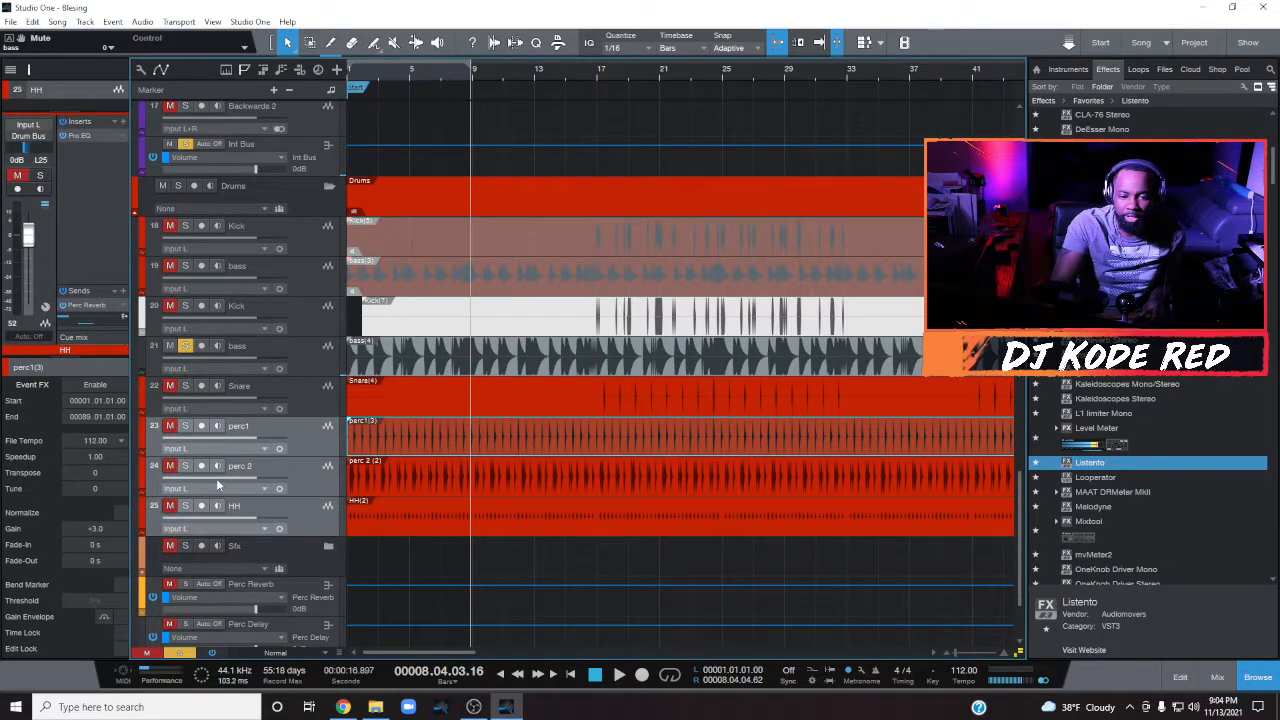
left_click(170, 430)
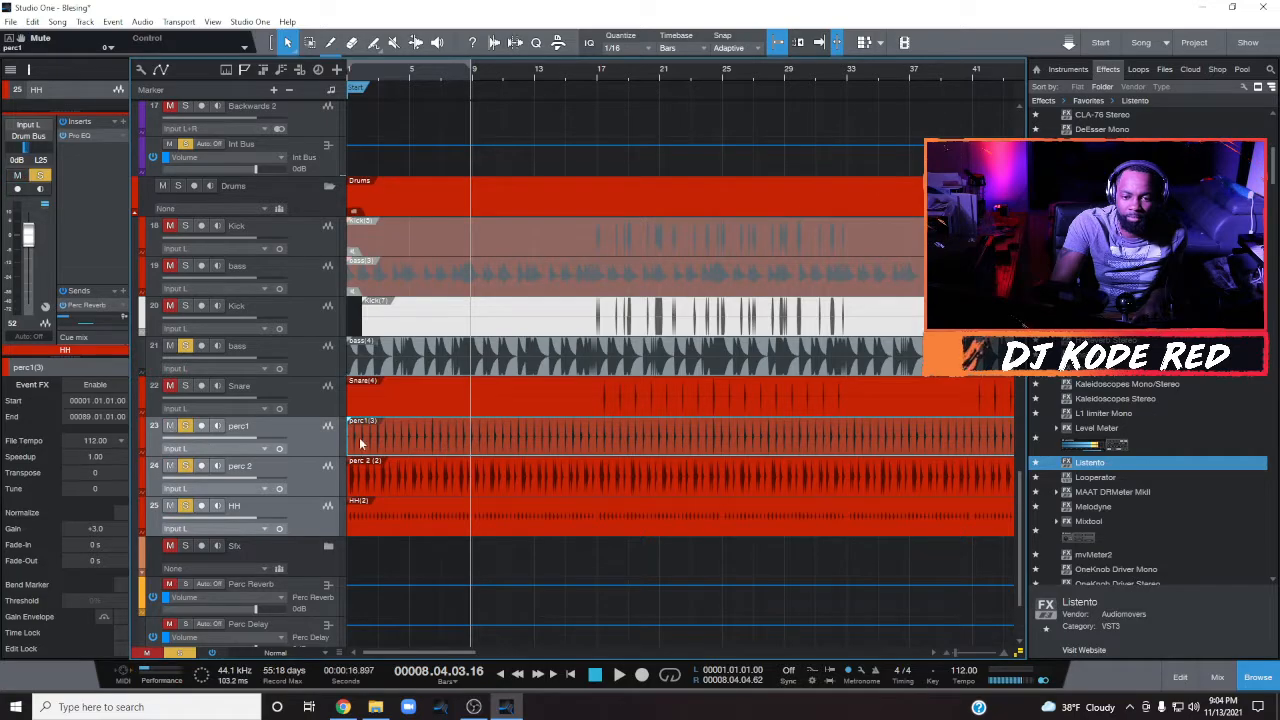
left_click(572, 675)
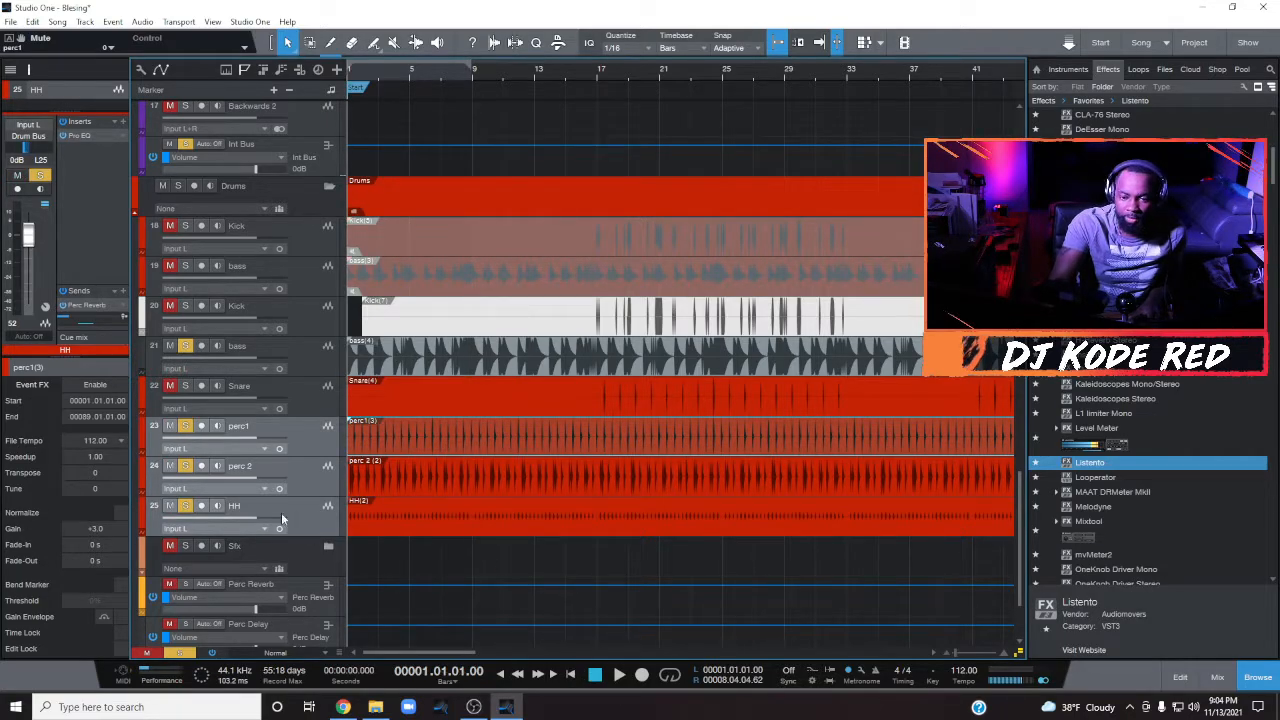
Step: Turn off solo on Rhodes track 14, Backwards track 15 and bass track 21, keeping only the percussion soloed
scroll(422, 353, "up", 5)
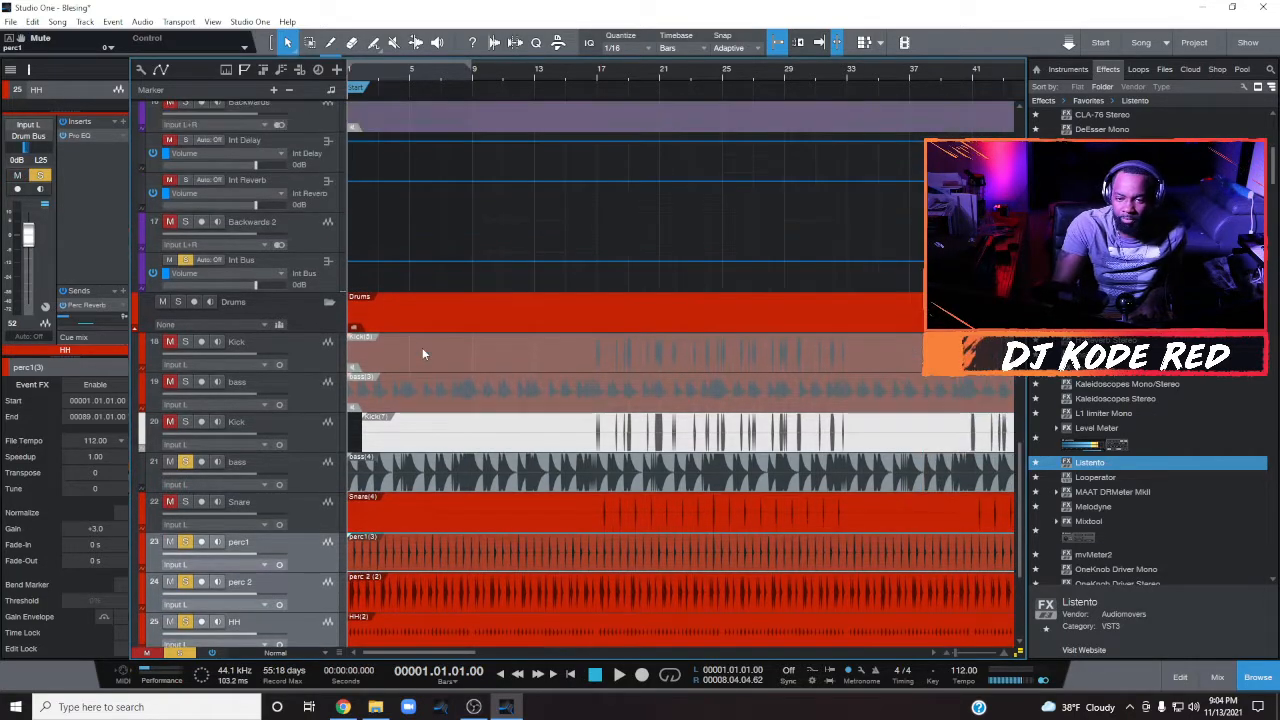
scroll(422, 353, "down", 2)
scroll(422, 353, "down", 5)
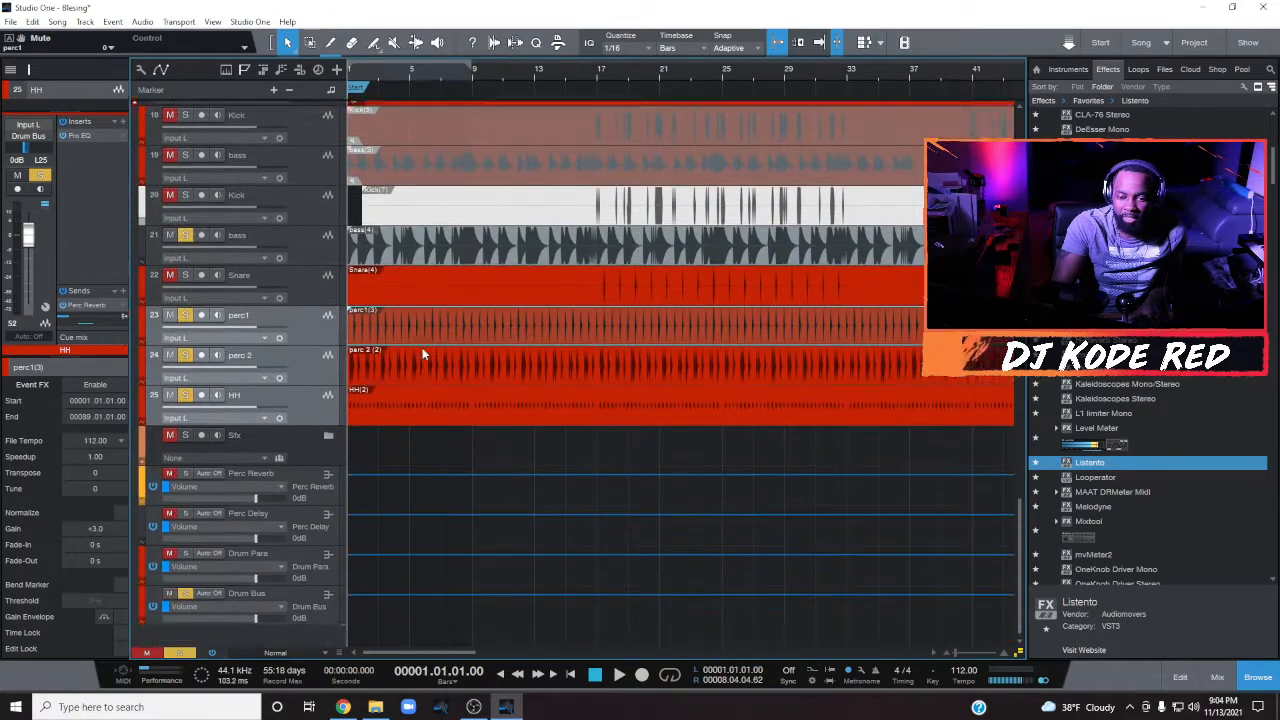
scroll(422, 353, "up", 10)
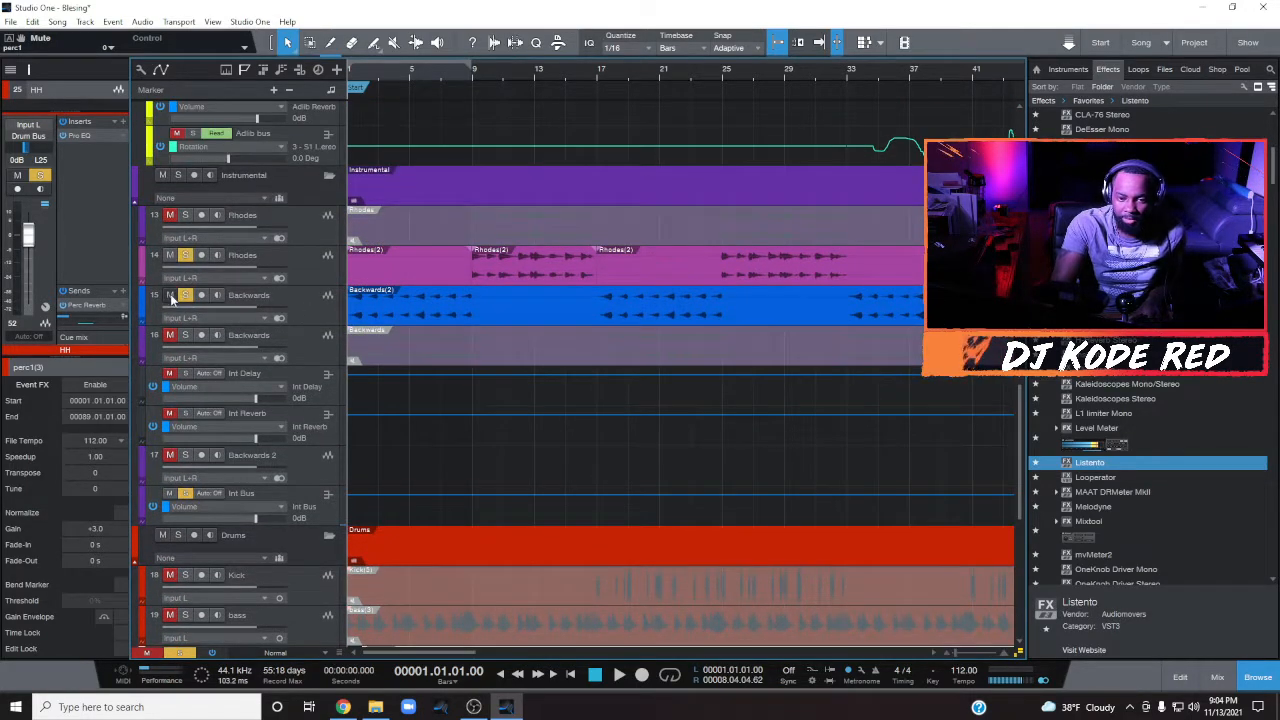
scroll(209, 460, "down", 3)
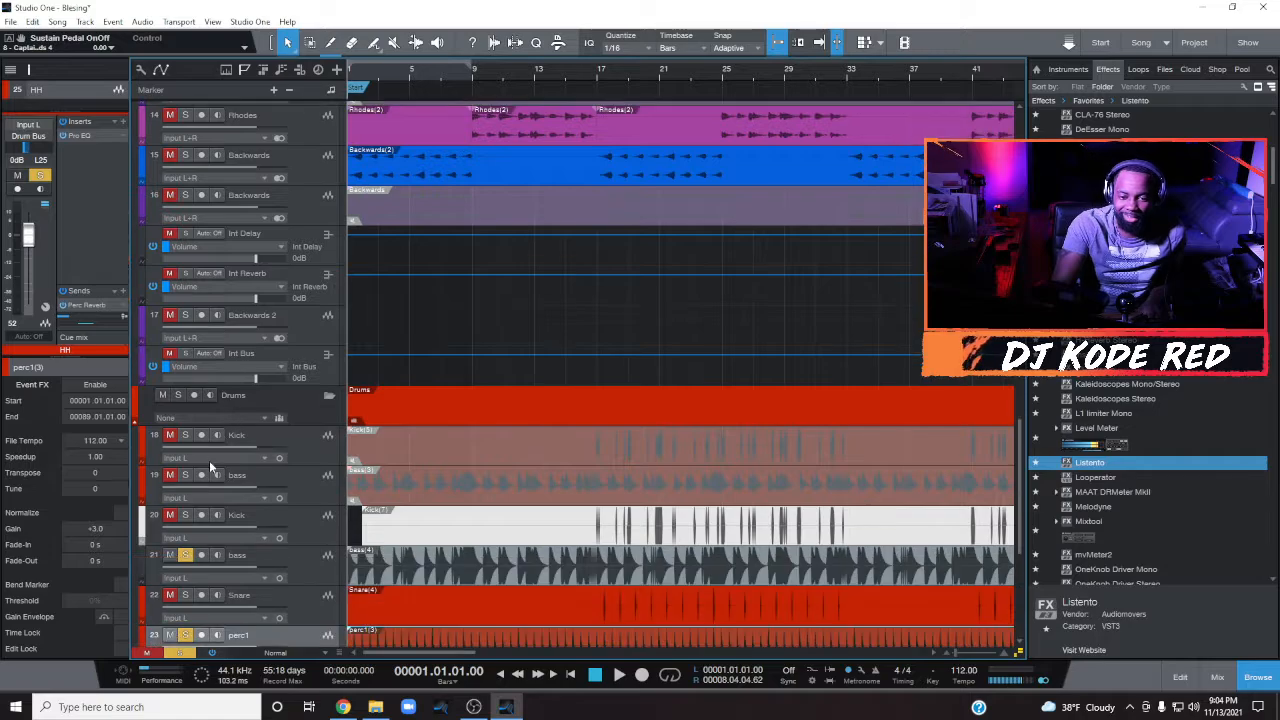
left_click(185, 555)
Step: Play the soloed perc1, perc 2 and HH tracks from the song start and stop at bar 6
key("space")
scroll(507, 483, "down", 5)
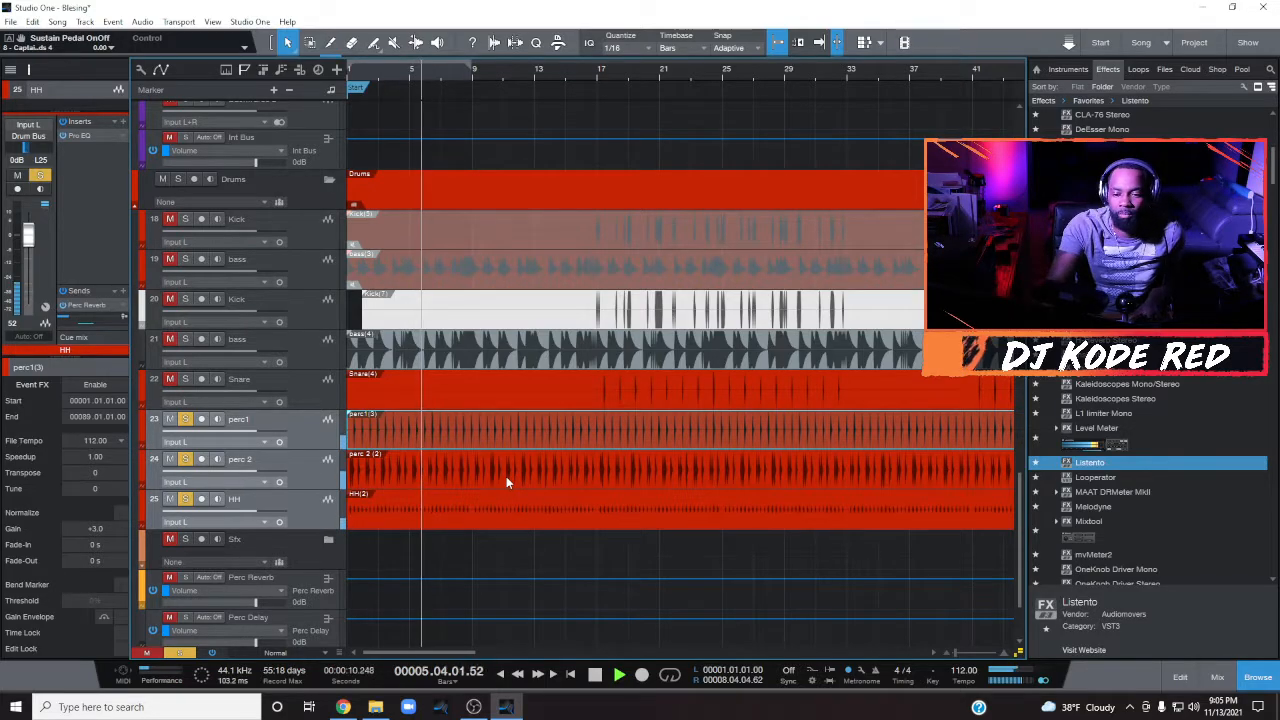
key("space")
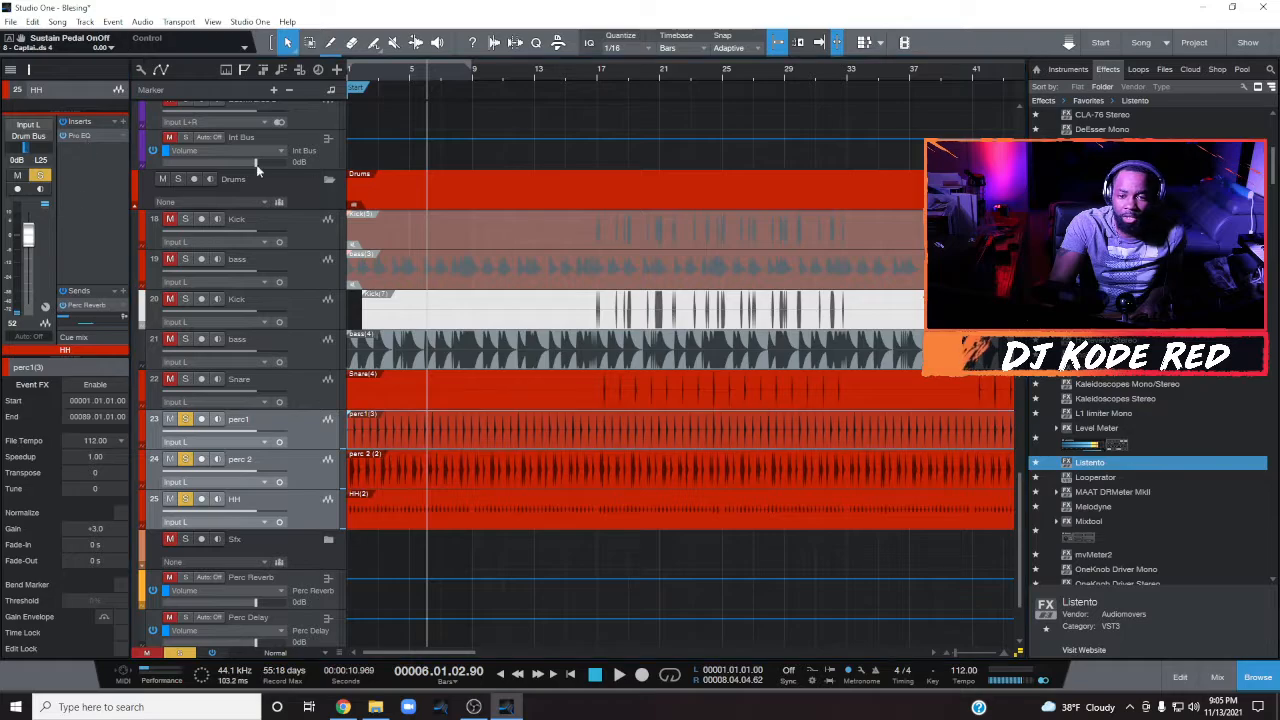
Step: Examine the HH track's Pro EQ insert and the perc 2 track's inserts, closing the effects window
double_click(80, 135)
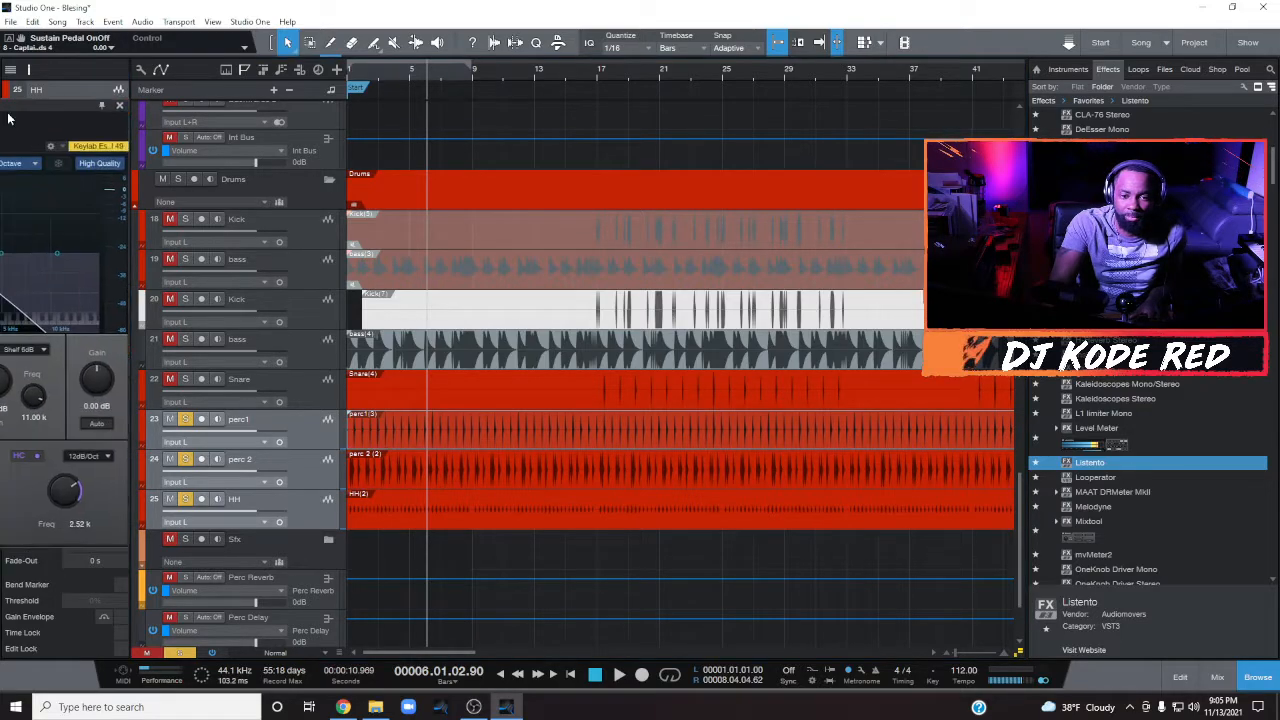
left_click_drag(12, 116, 885, 73)
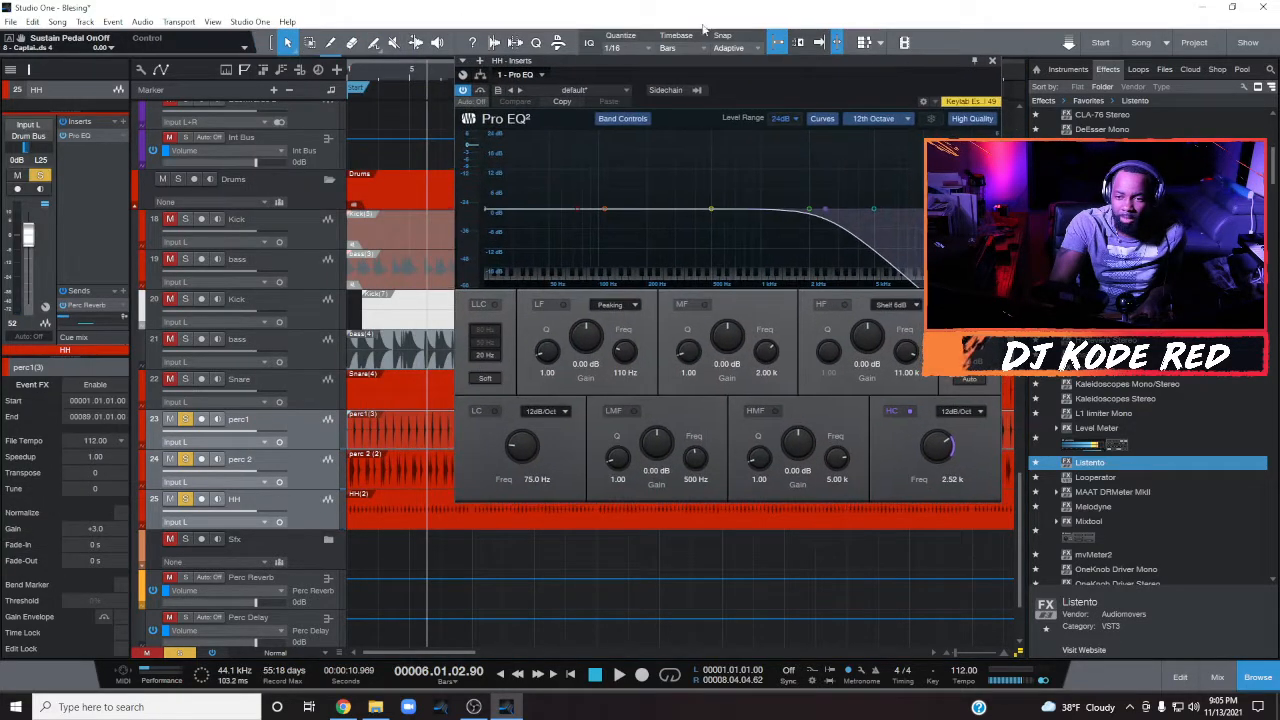
left_click(305, 460)
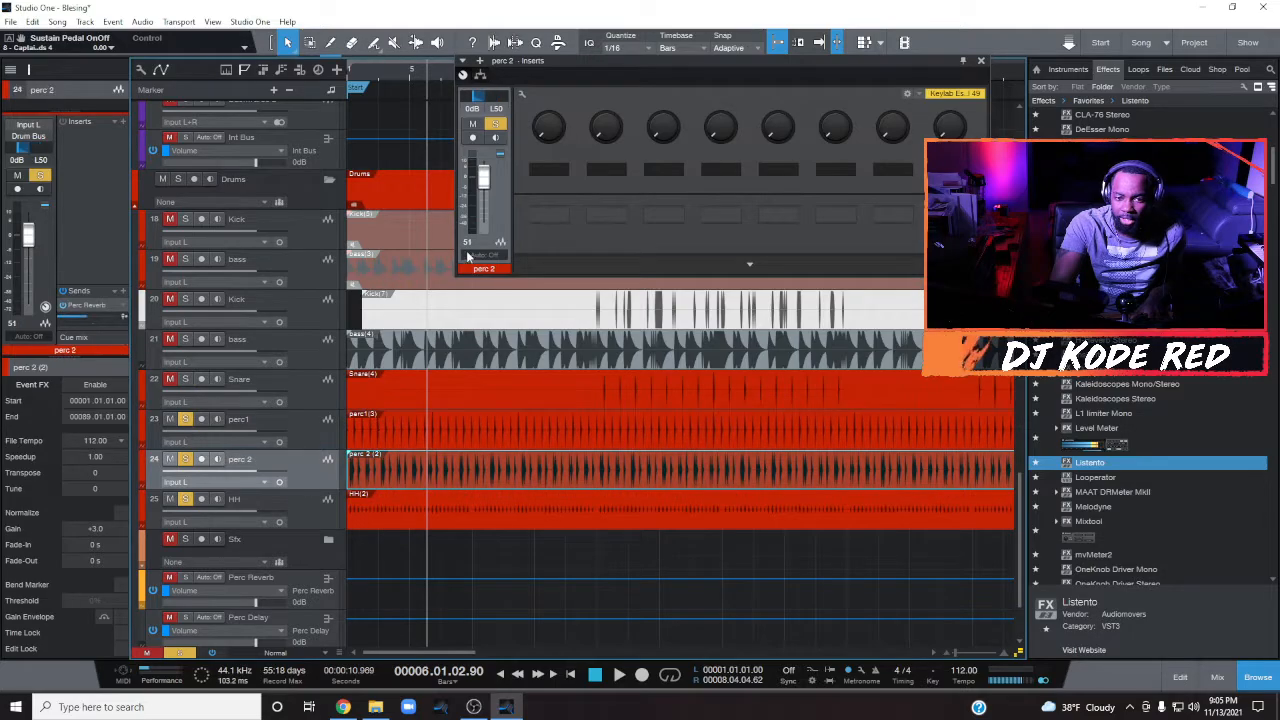
left_click(980, 62)
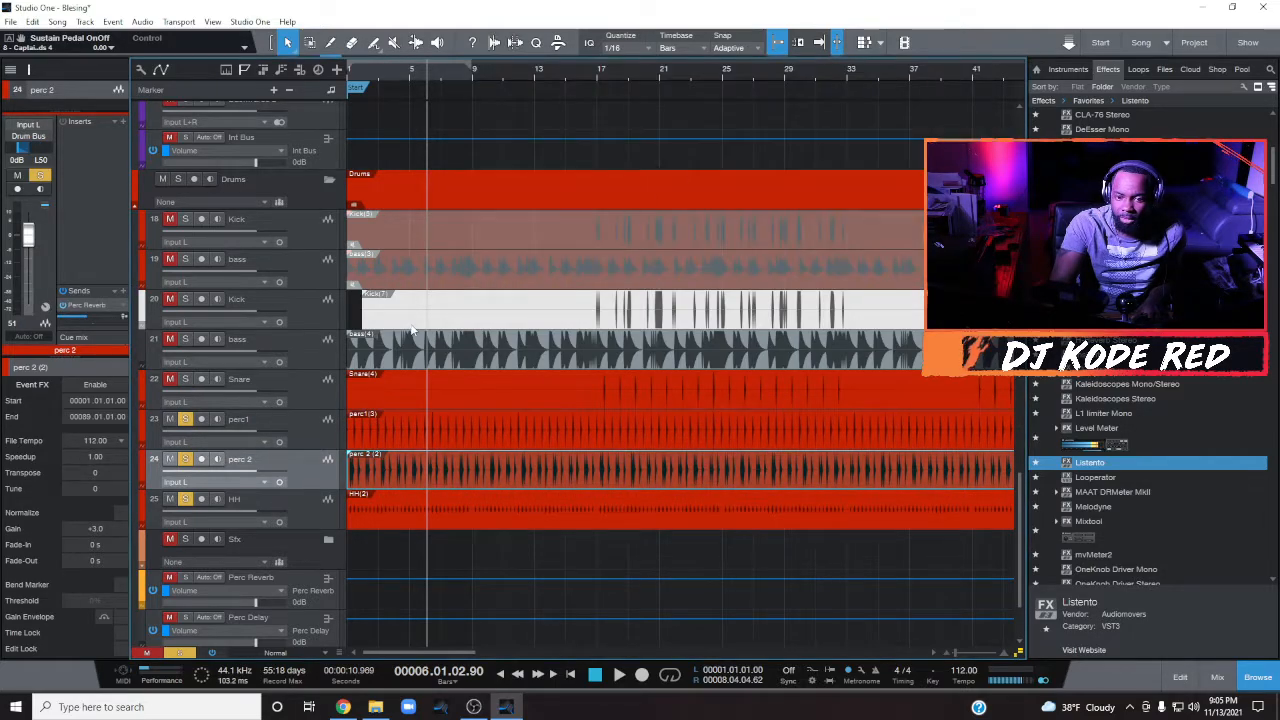
Step: Enlarge the perc1 track's sends area and examine the H-Reverb Stereo on its Perc Reverb send, closing the window
left_click(301, 424)
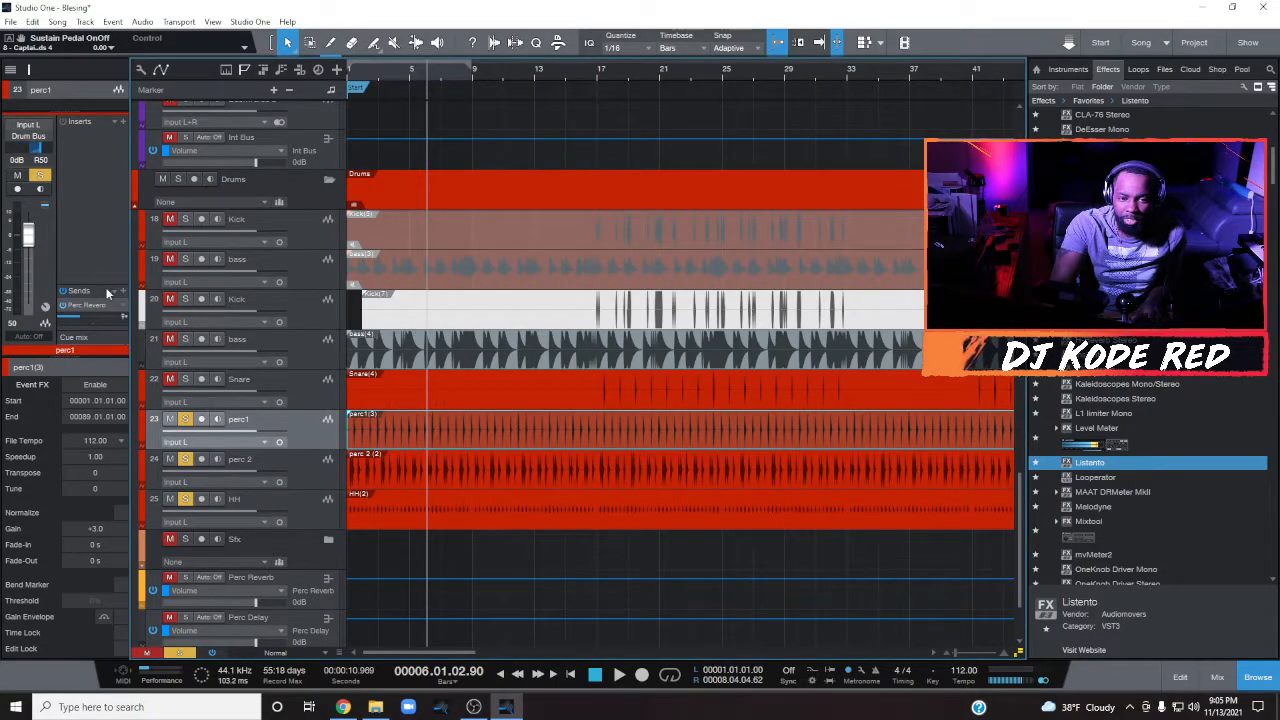
left_click_drag(108, 291, 101, 233)
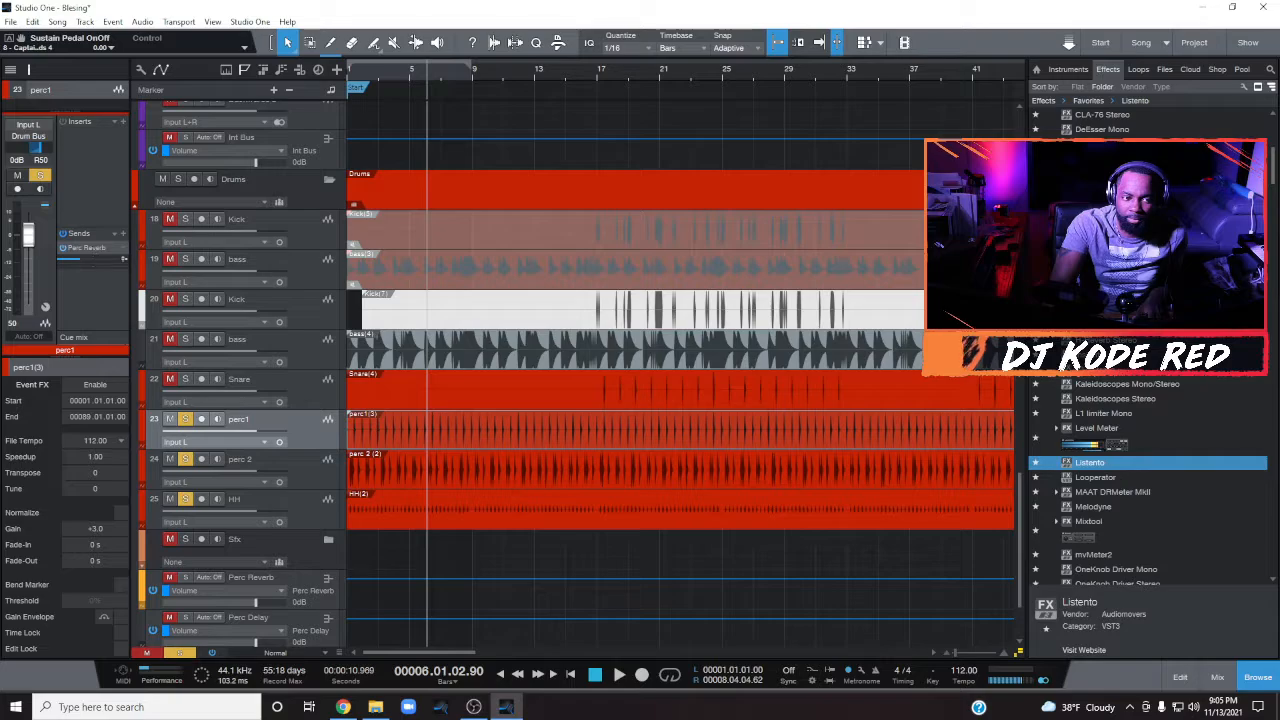
double_click(95, 247)
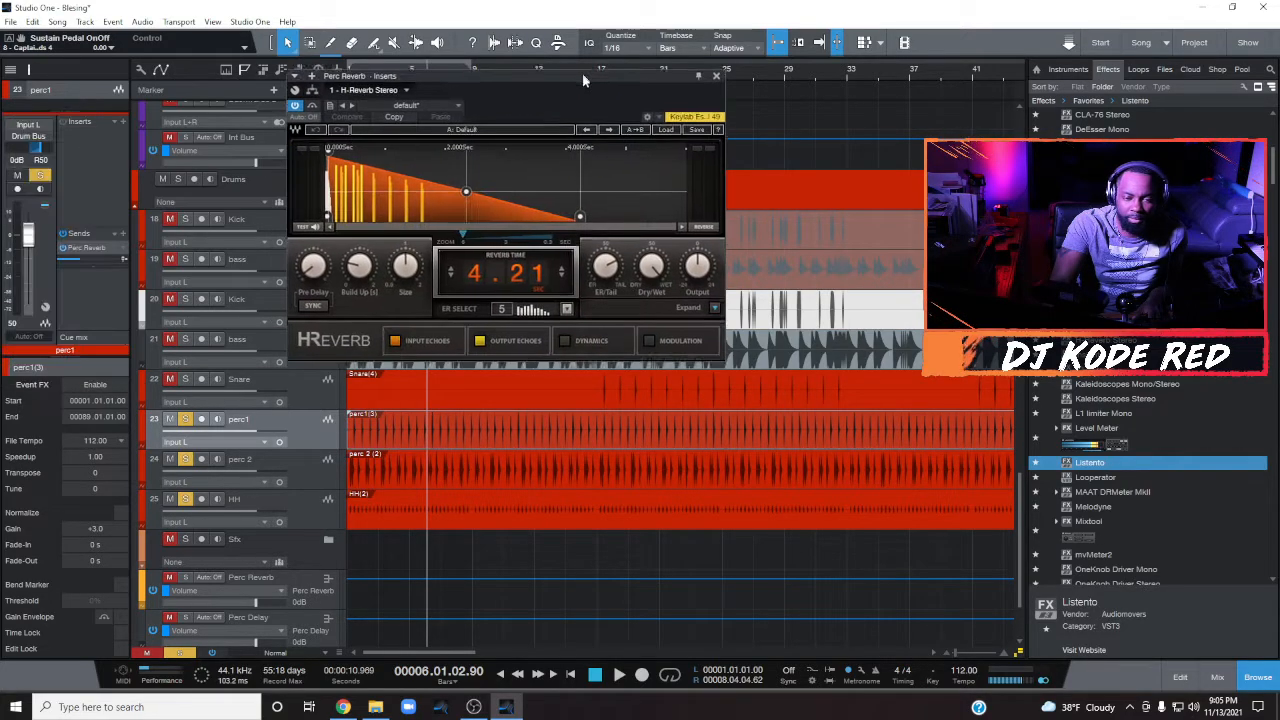
left_click_drag(576, 85, 578, 91)
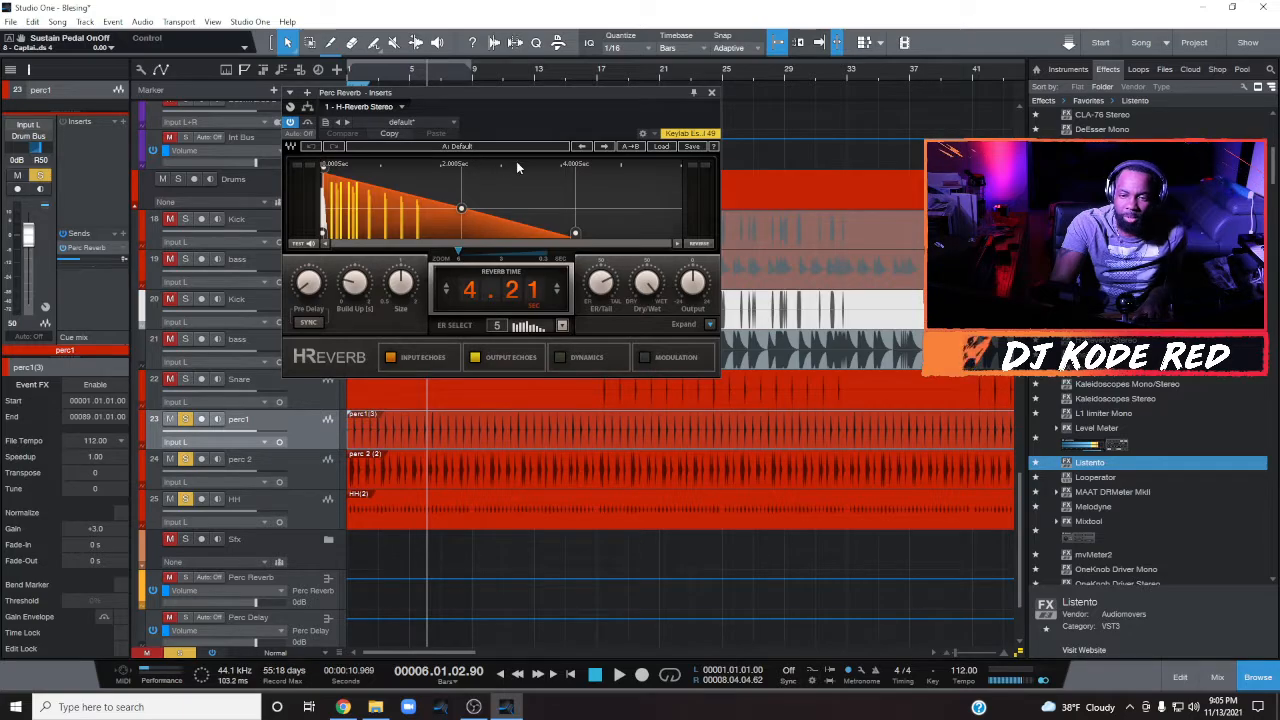
left_click(711, 94)
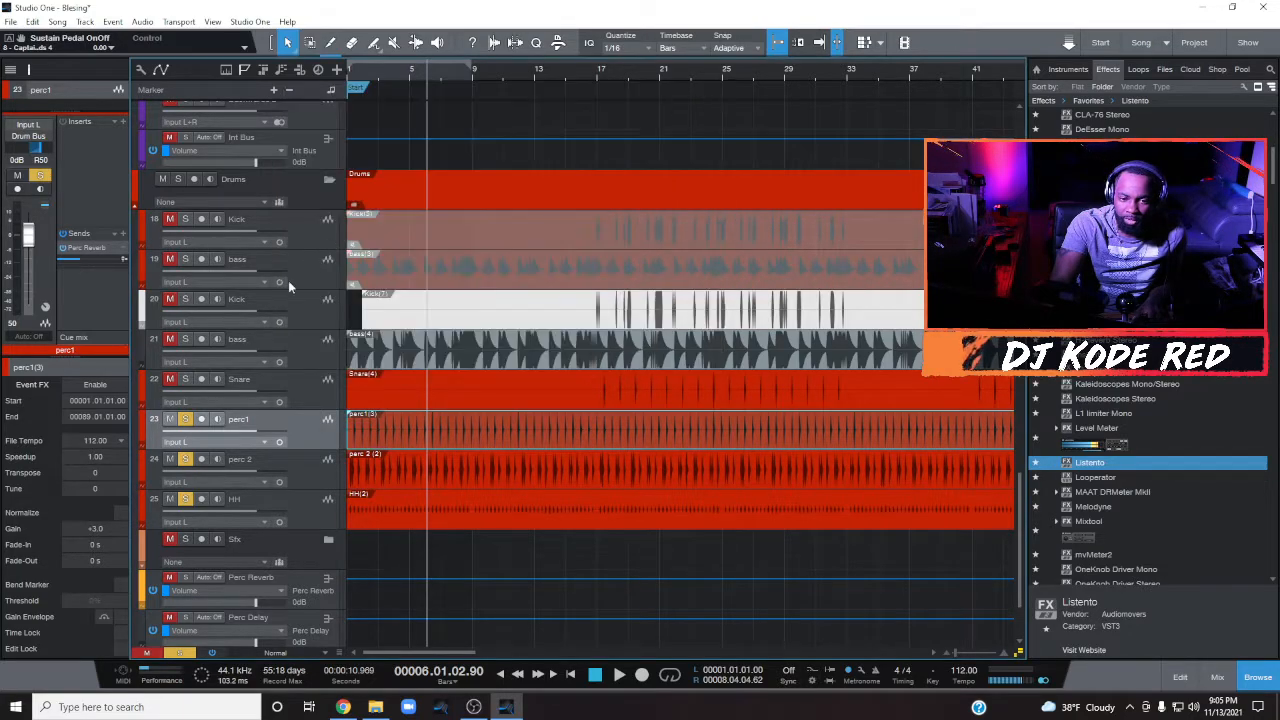
Step: Review the perc 2 and HH channels, including HH's Pro EQ insert, and resume the percussion playback until late in bar 7
left_click(289, 463)
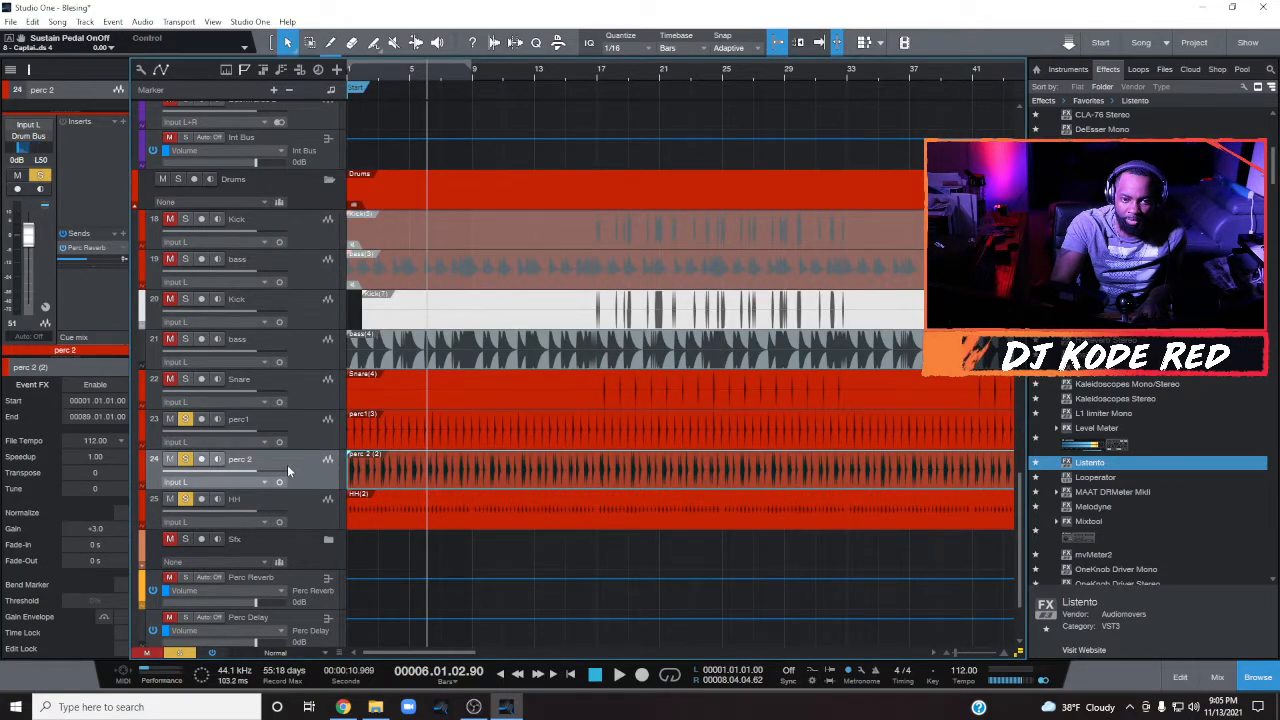
left_click(294, 497)
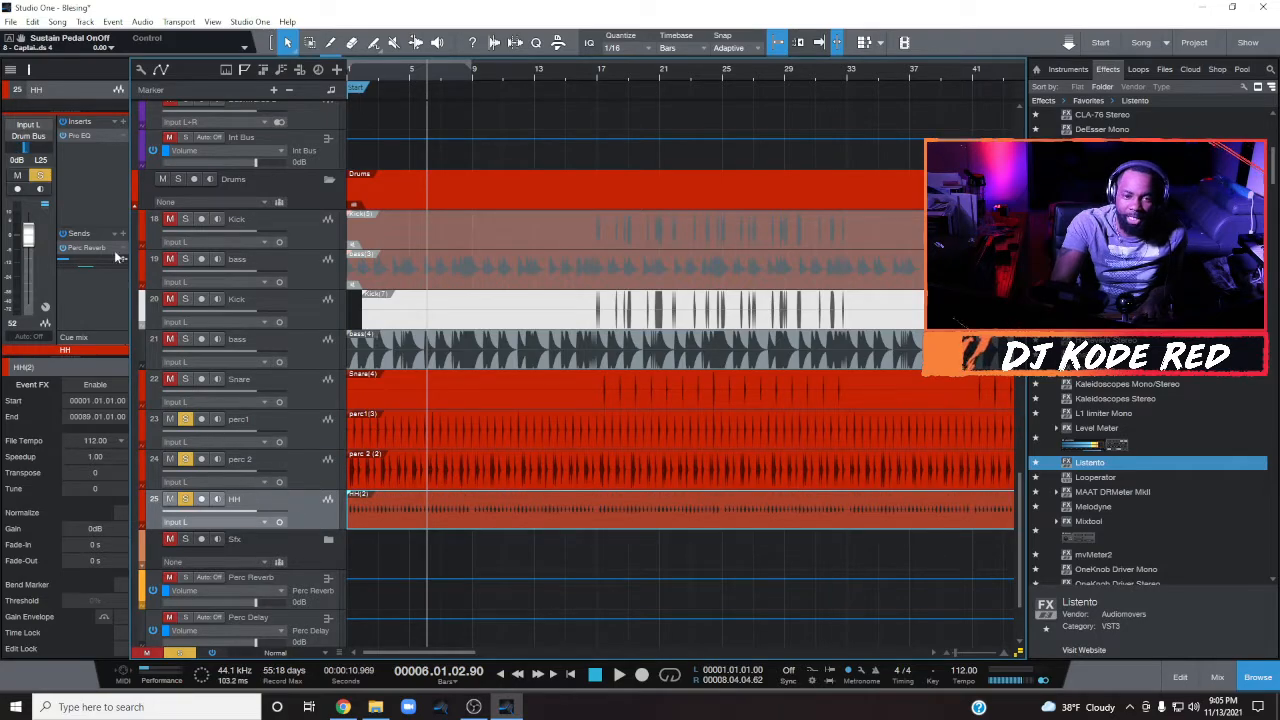
left_click(87, 135)
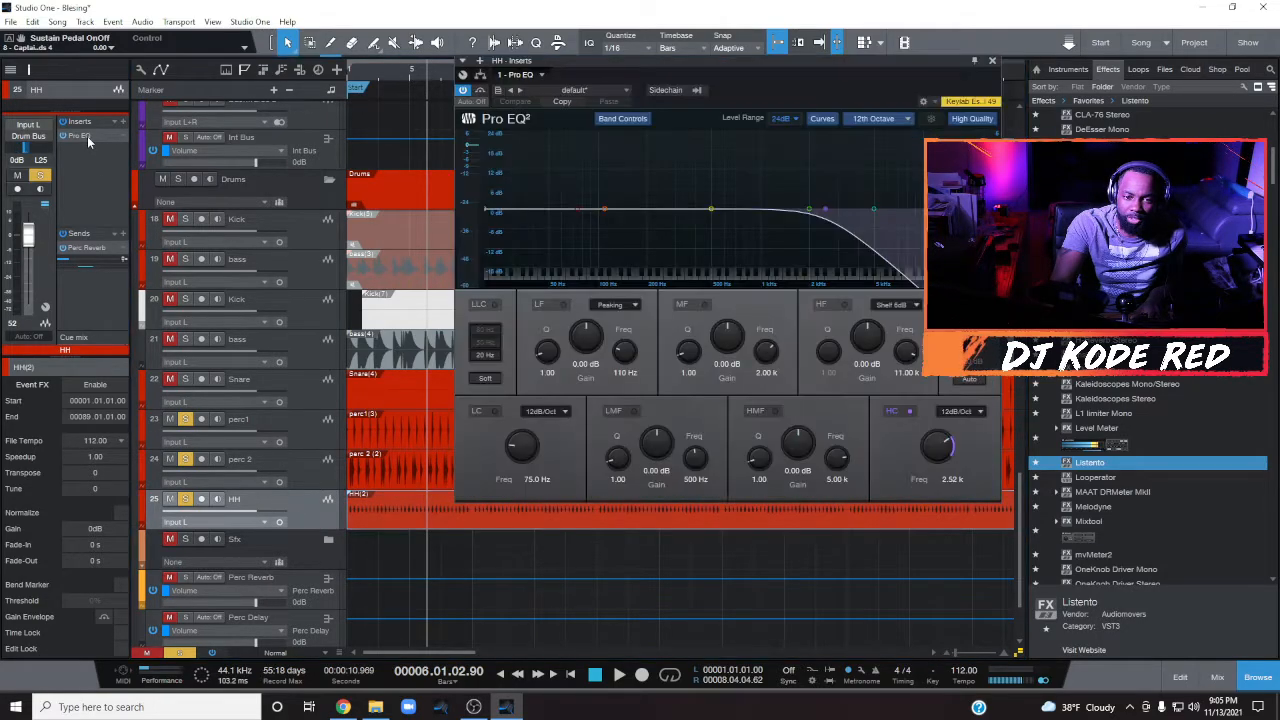
left_click(992, 60)
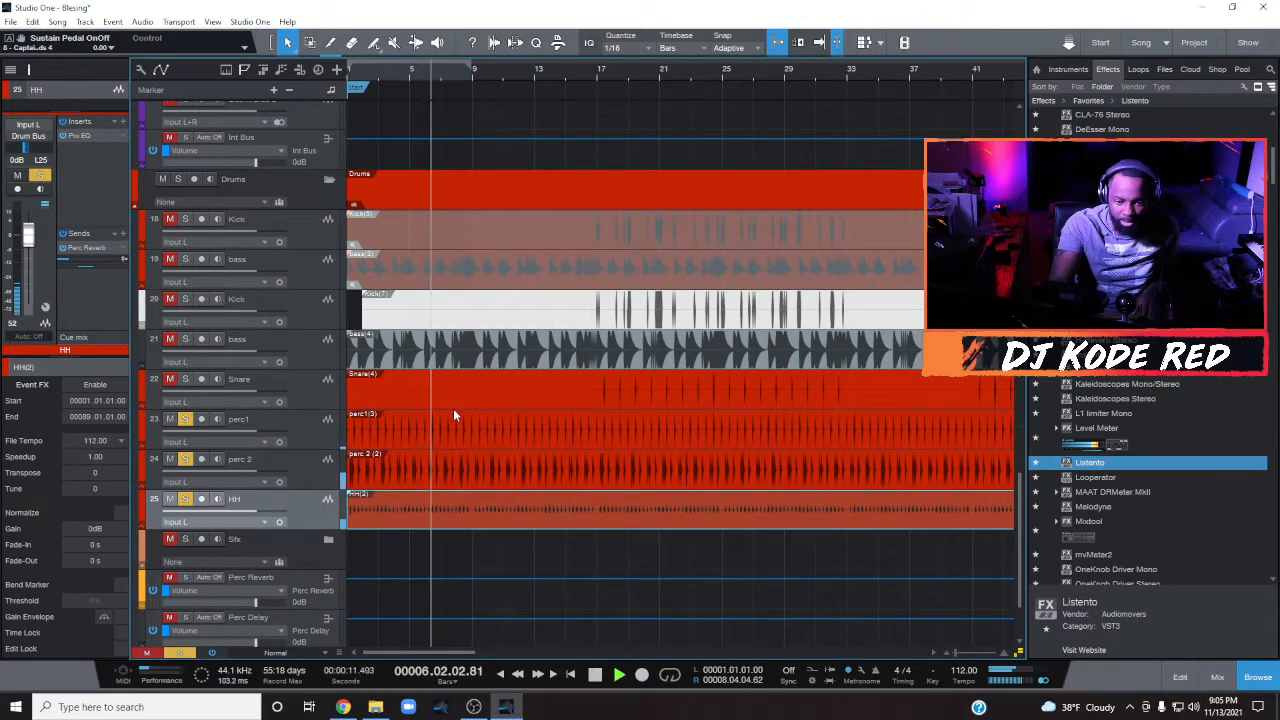
key("ctrl+s")
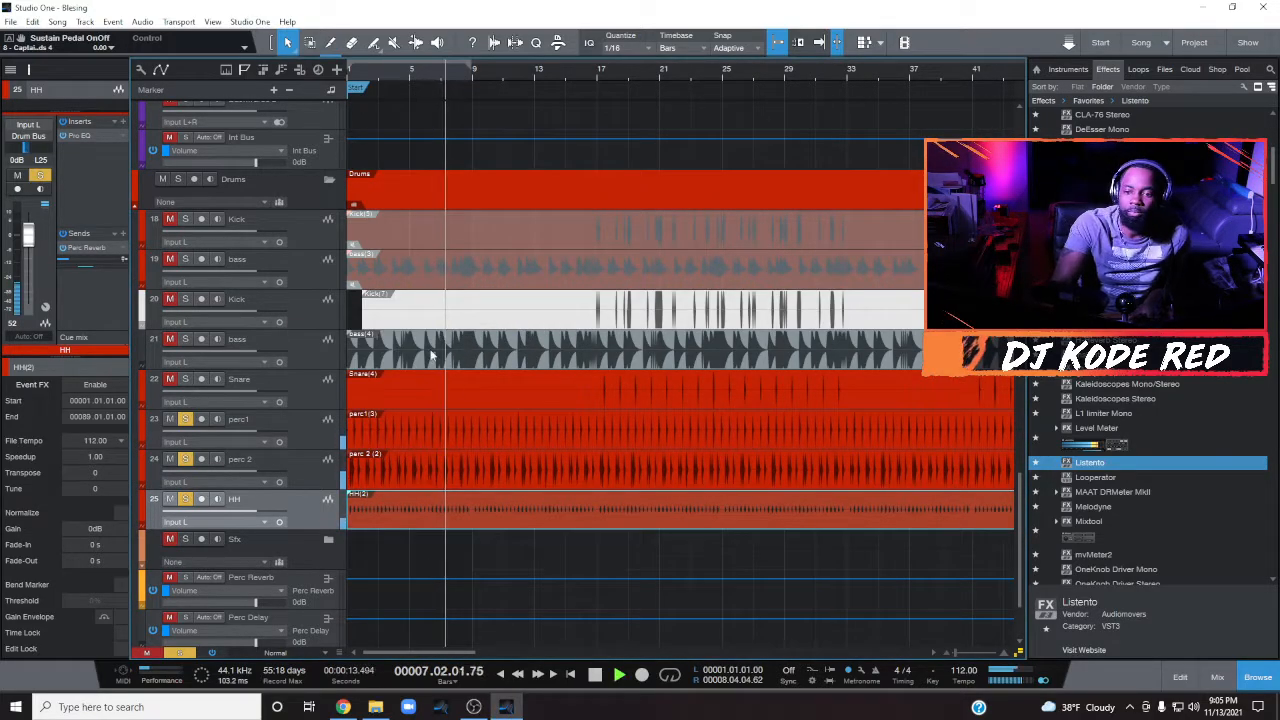
key("space")
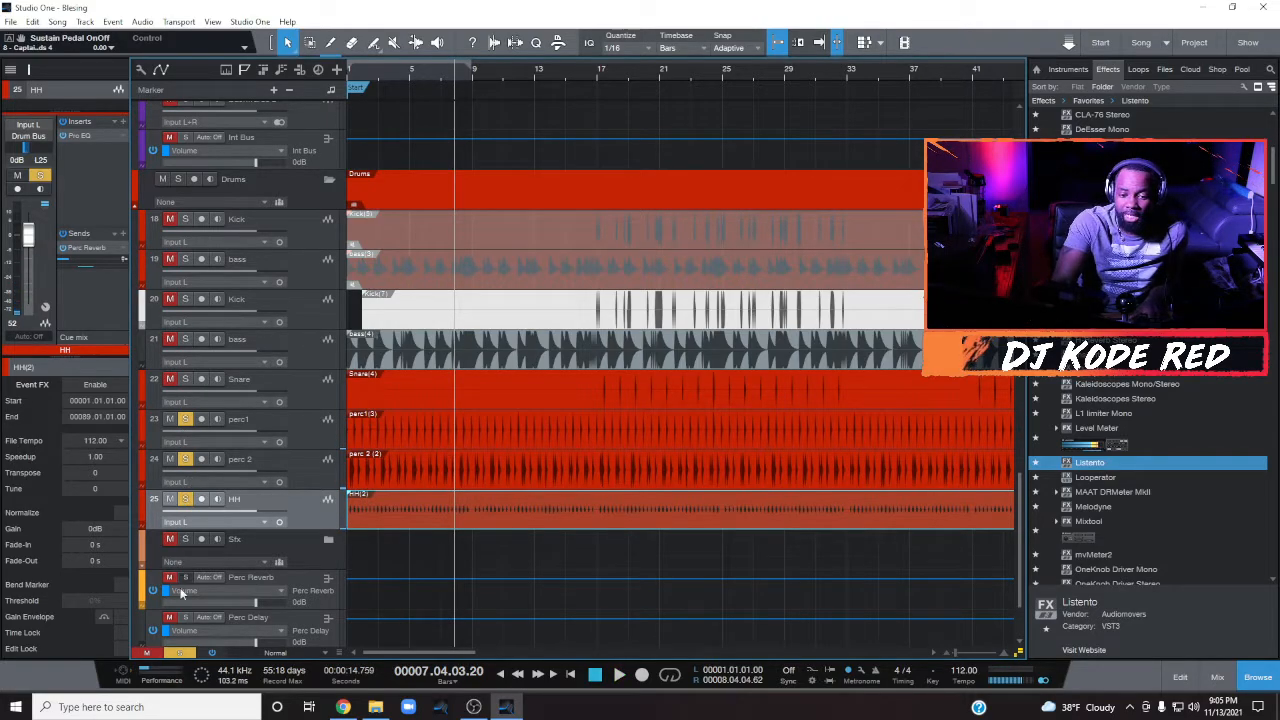
Step: Clear all track solos and return the playhead to the song start
left_click(179, 652)
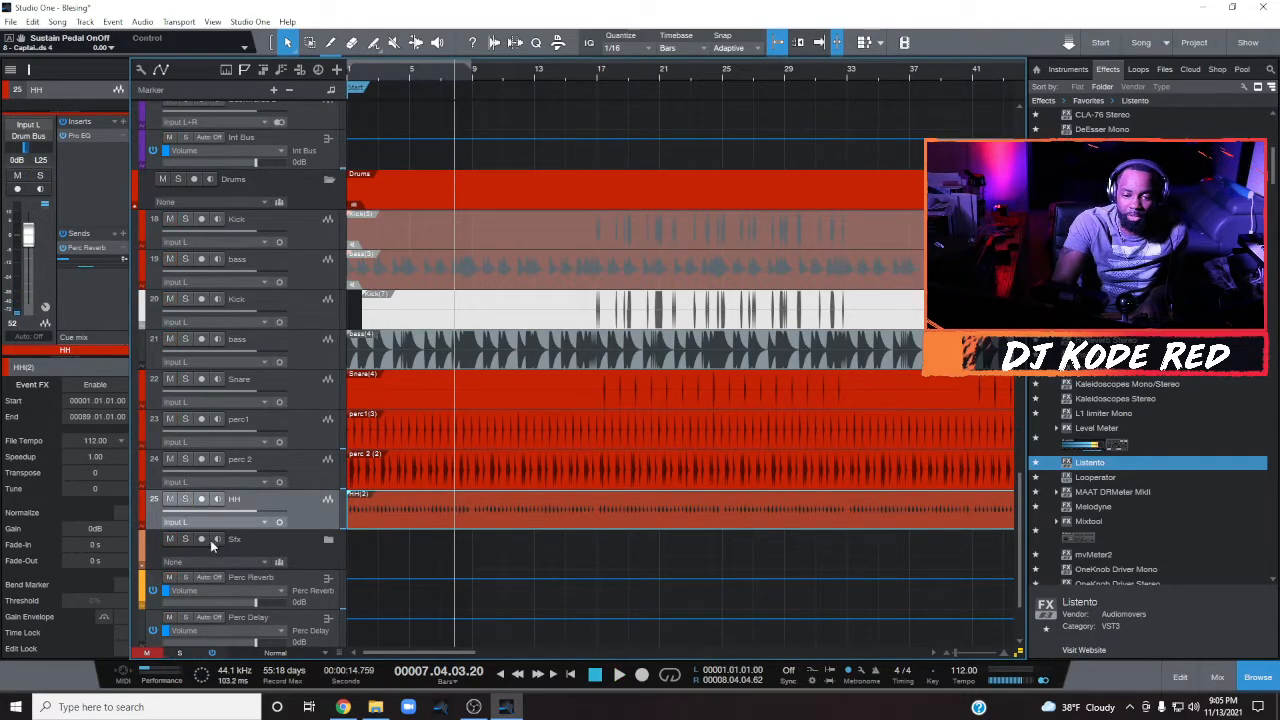
left_click(516, 673)
scroll(445, 603, "up", 5)
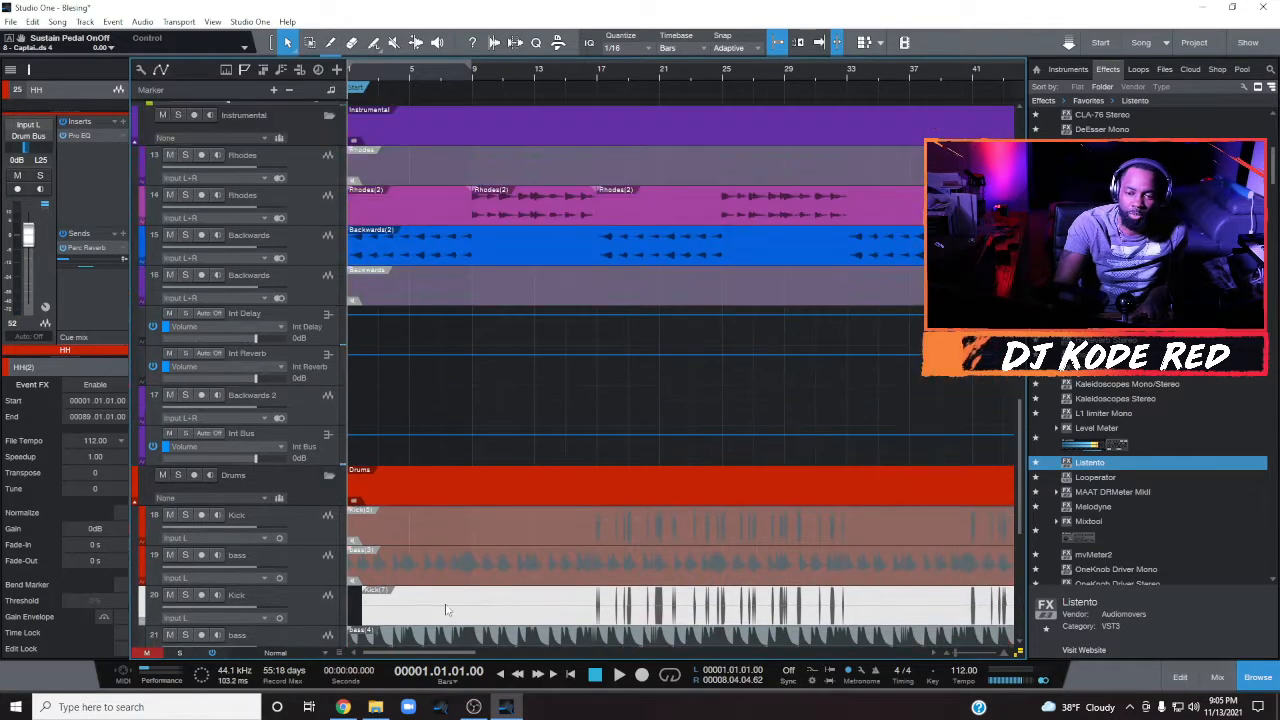
Step: Mute the Voc folder and play the arrangement from the start with the instrumental and drum tracks in view
scroll(447, 610, "up", 10)
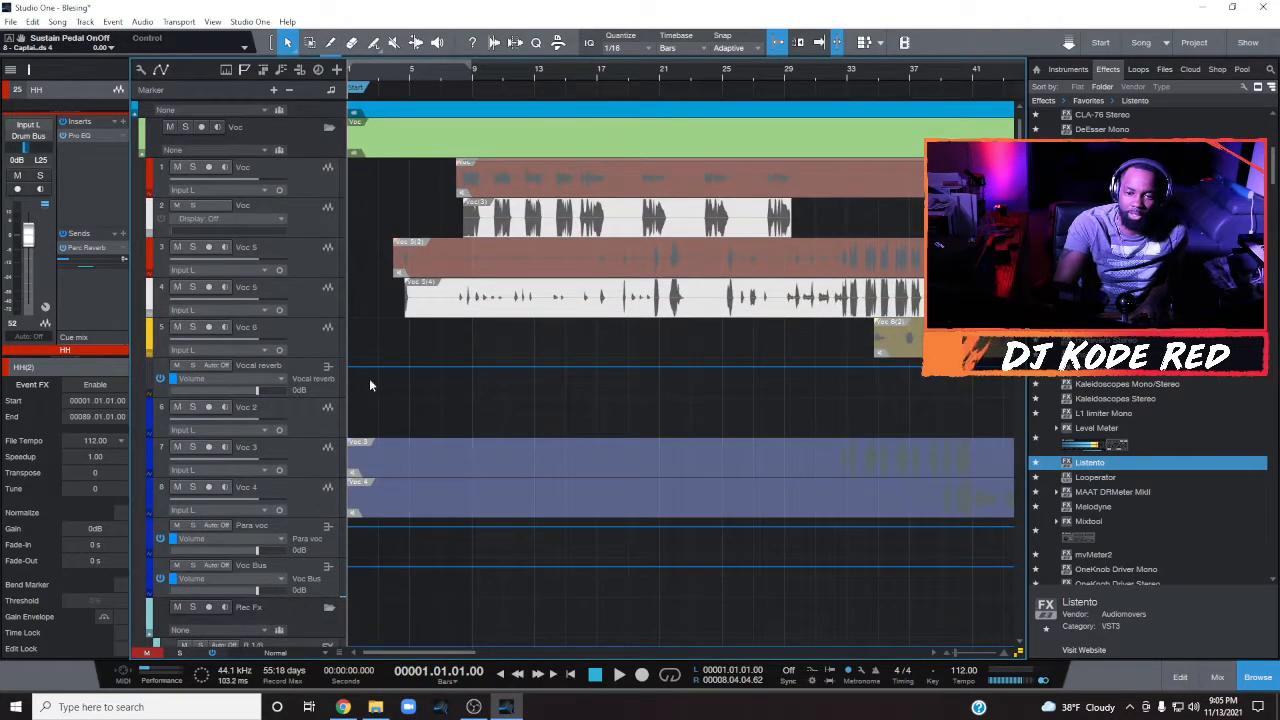
key("space")
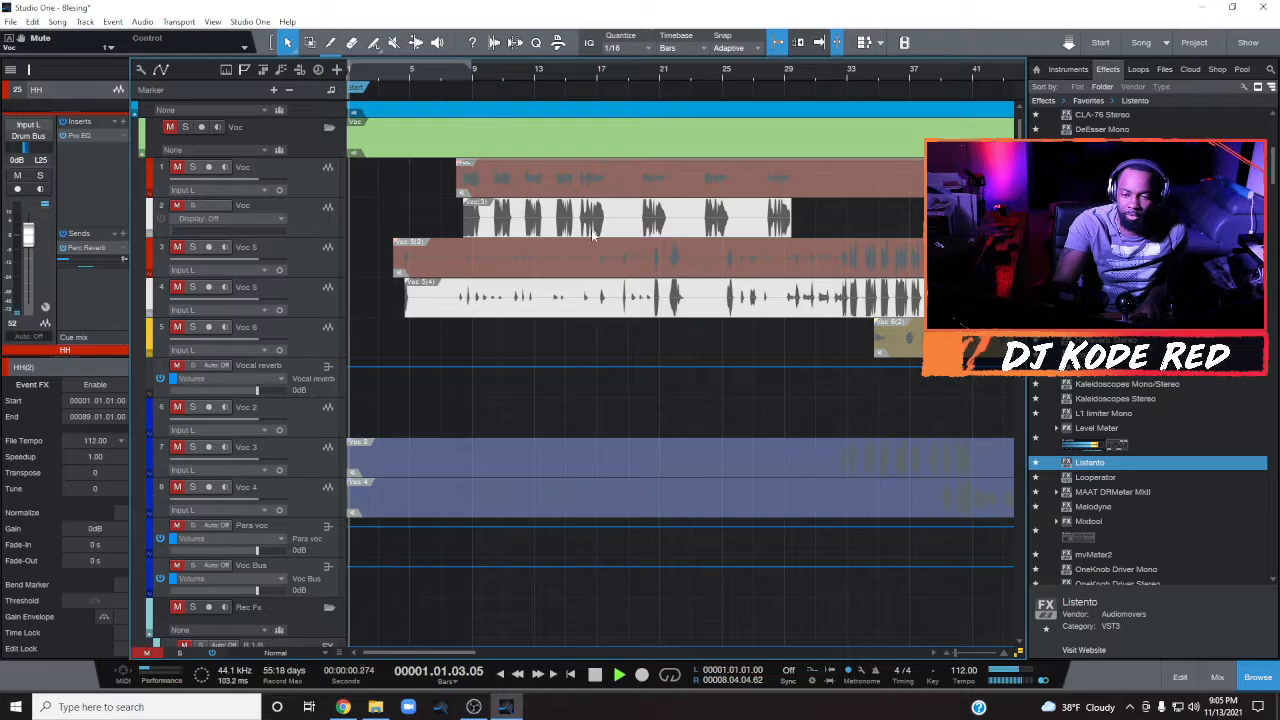
scroll(591, 232, "down", 10)
scroll(591, 234, "down", 8)
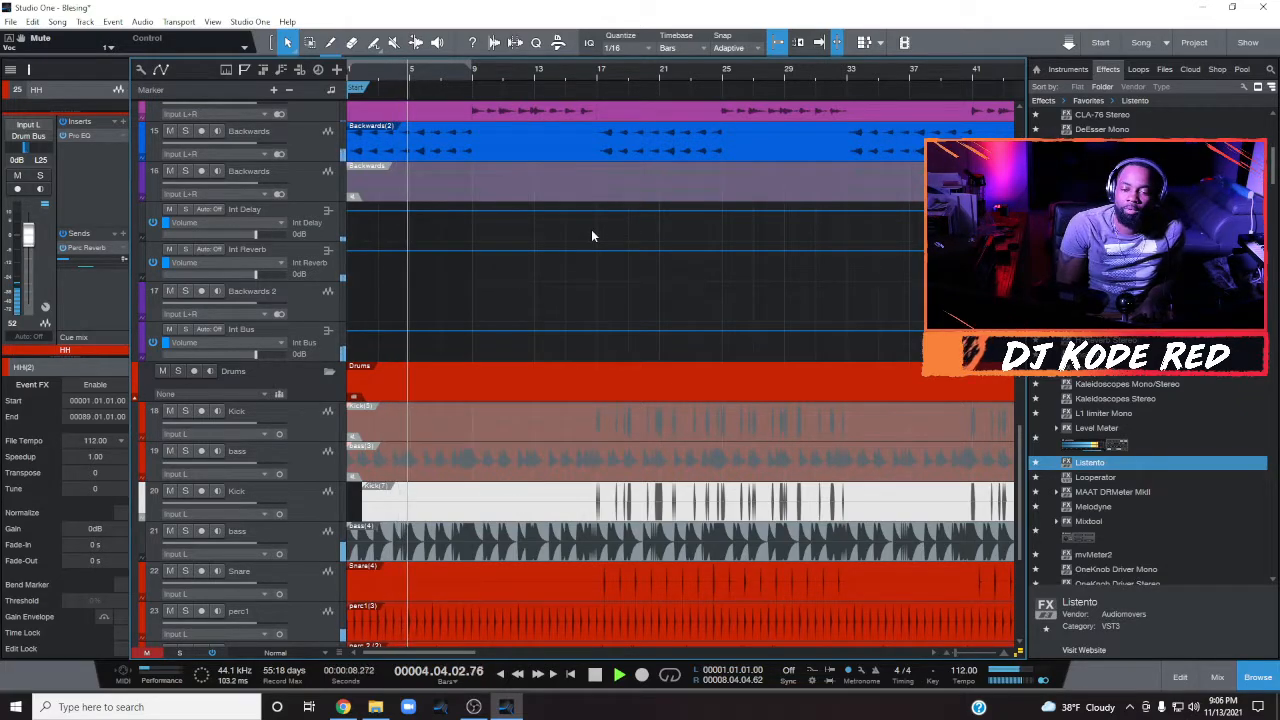
Step: Examine the RC 48 reverb and H-Delay Stereo on the Int Reverb and Int Delay sends of Backwards track 15, closing the window
left_click(310, 150)
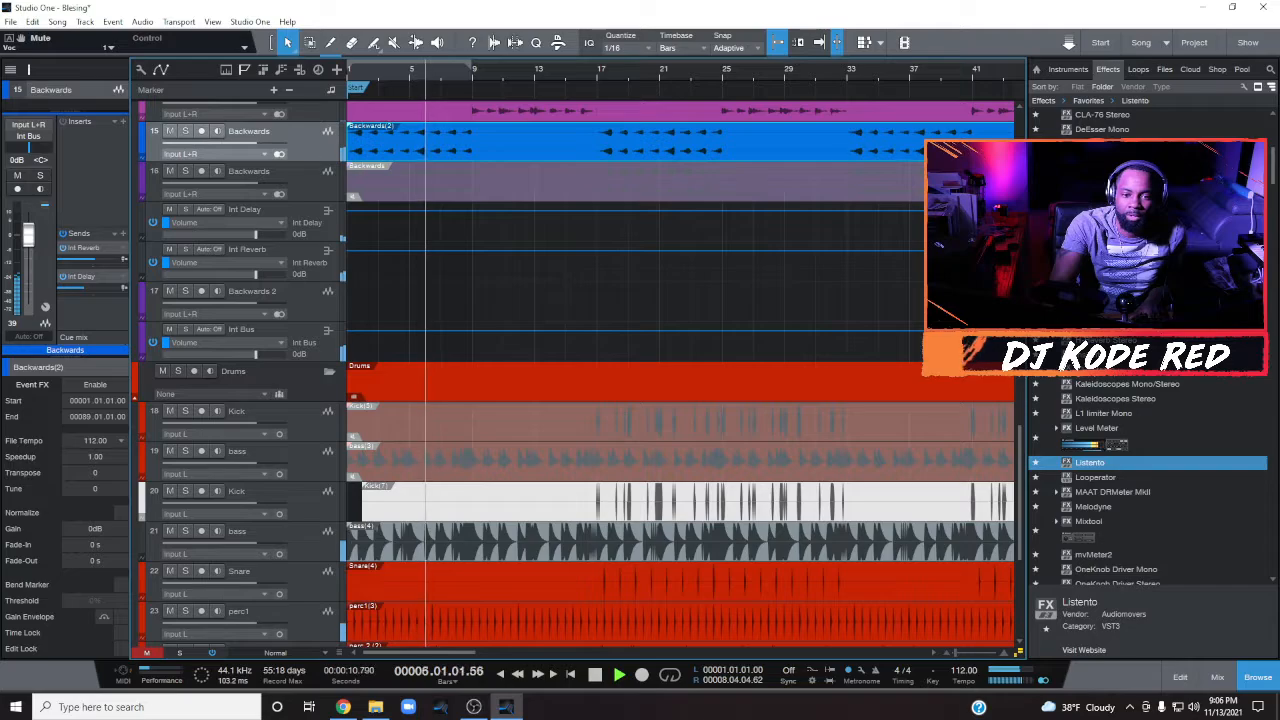
left_click(95, 248)
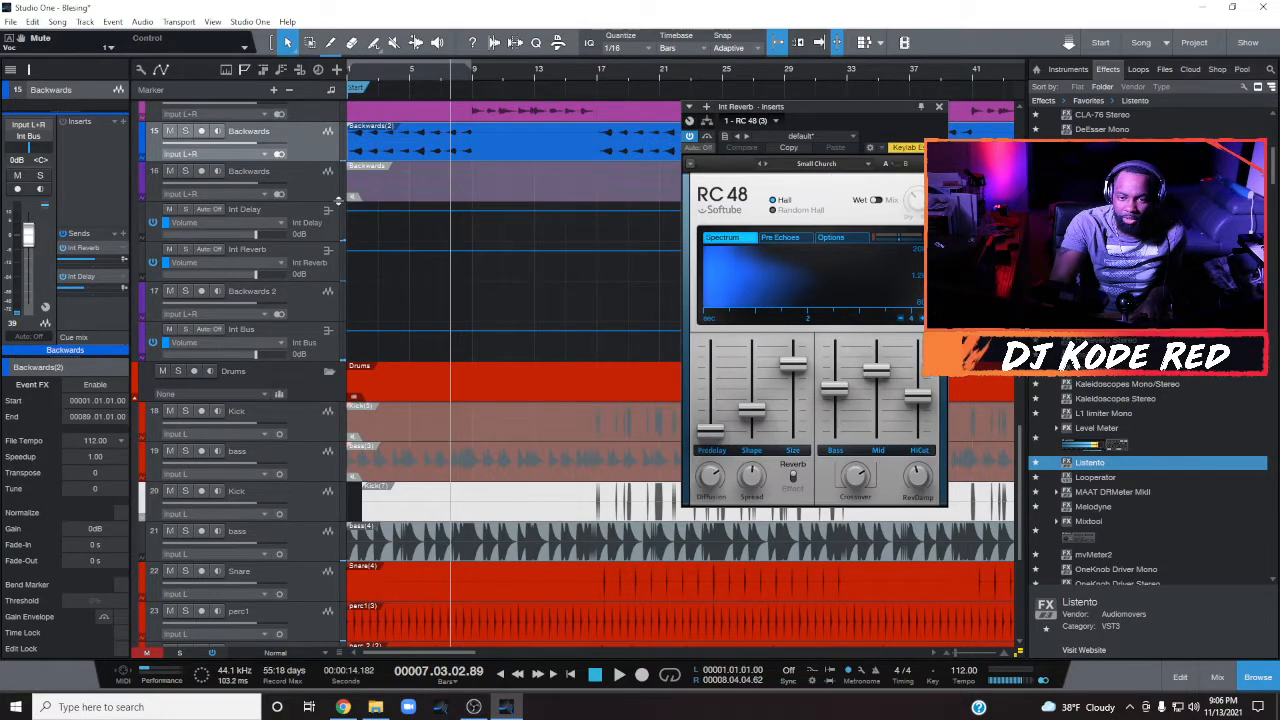
left_click(94, 279)
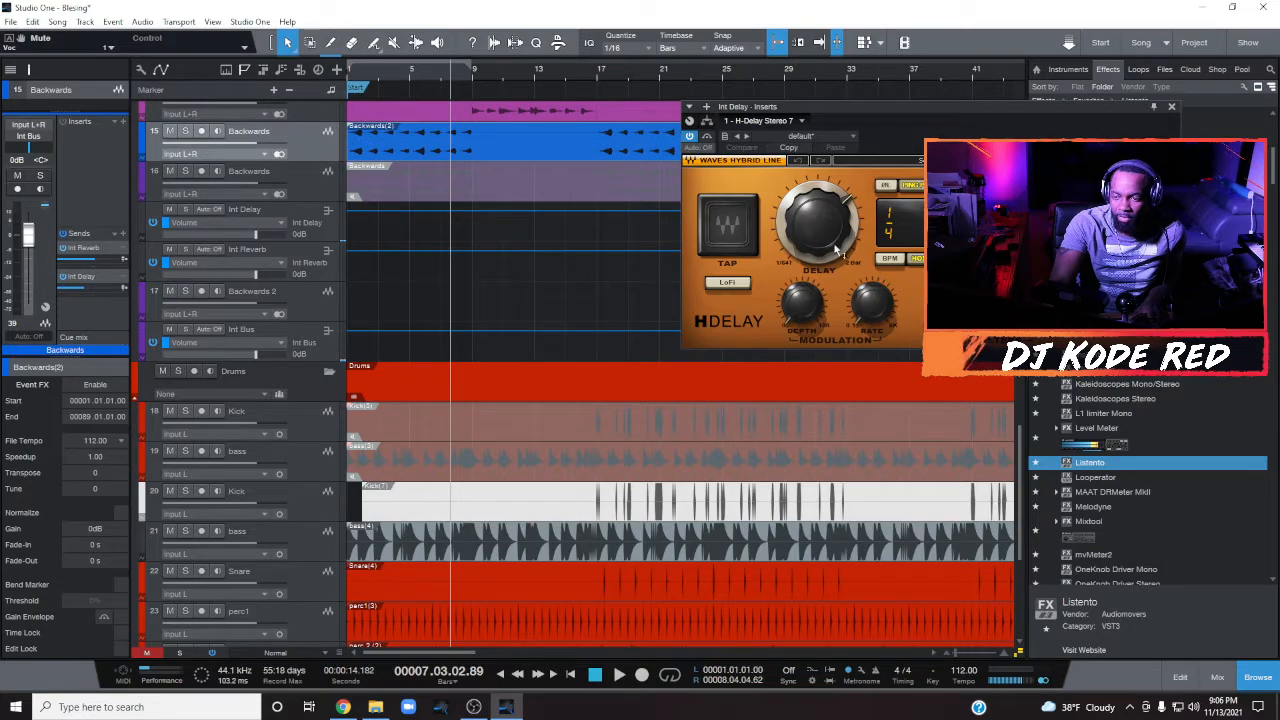
left_click(1170, 107)
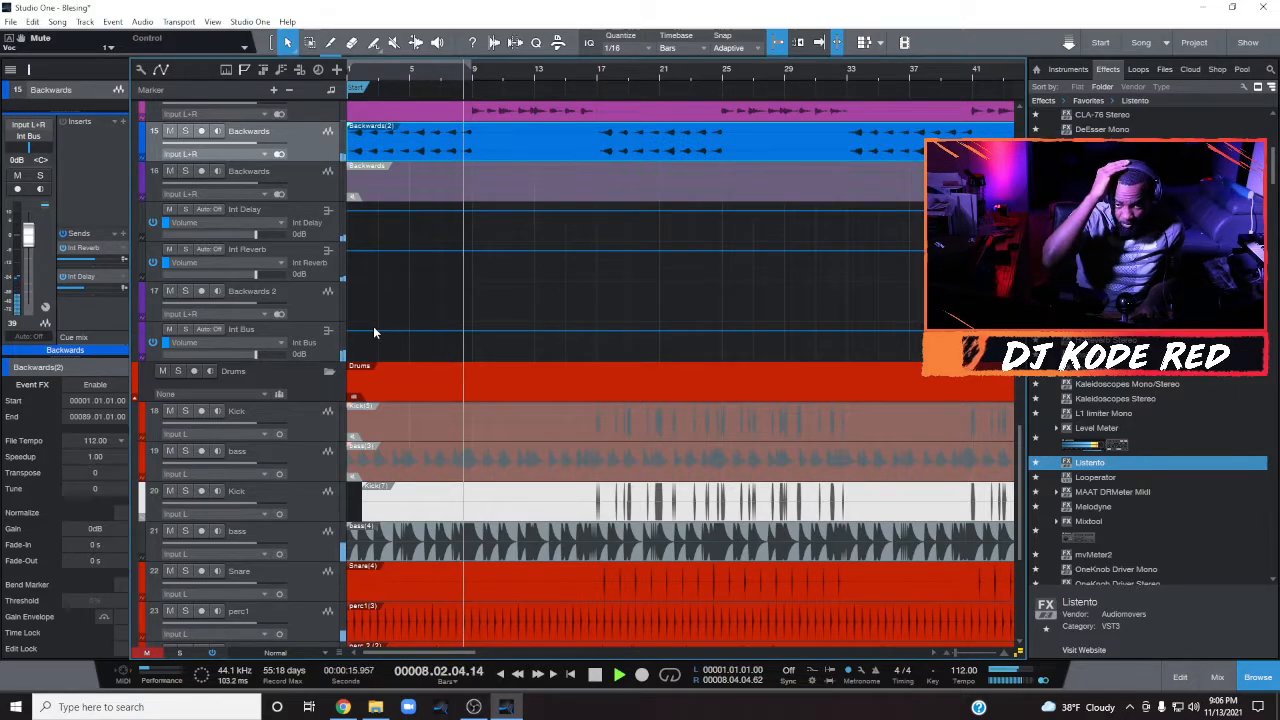
Step: Continue playback until bar 11, stop it and place the playhead at bar 16
right_click(637, 315)
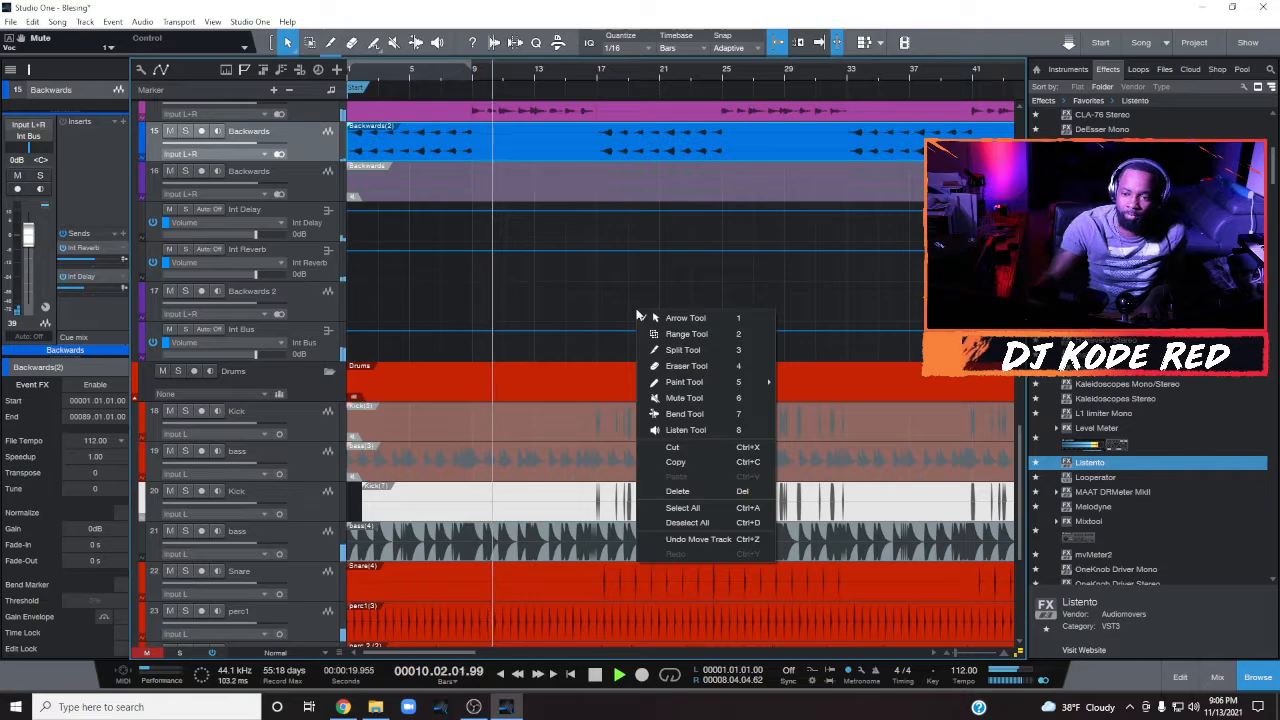
left_click(595, 328)
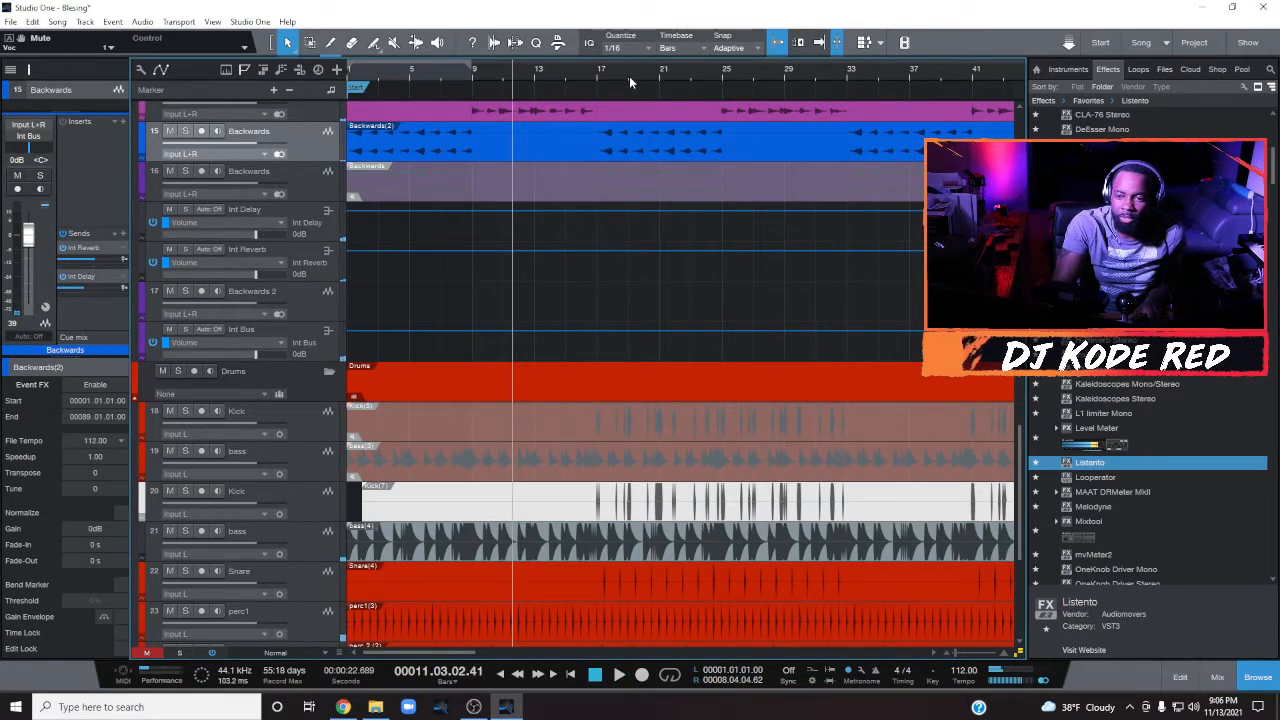
left_click(580, 70)
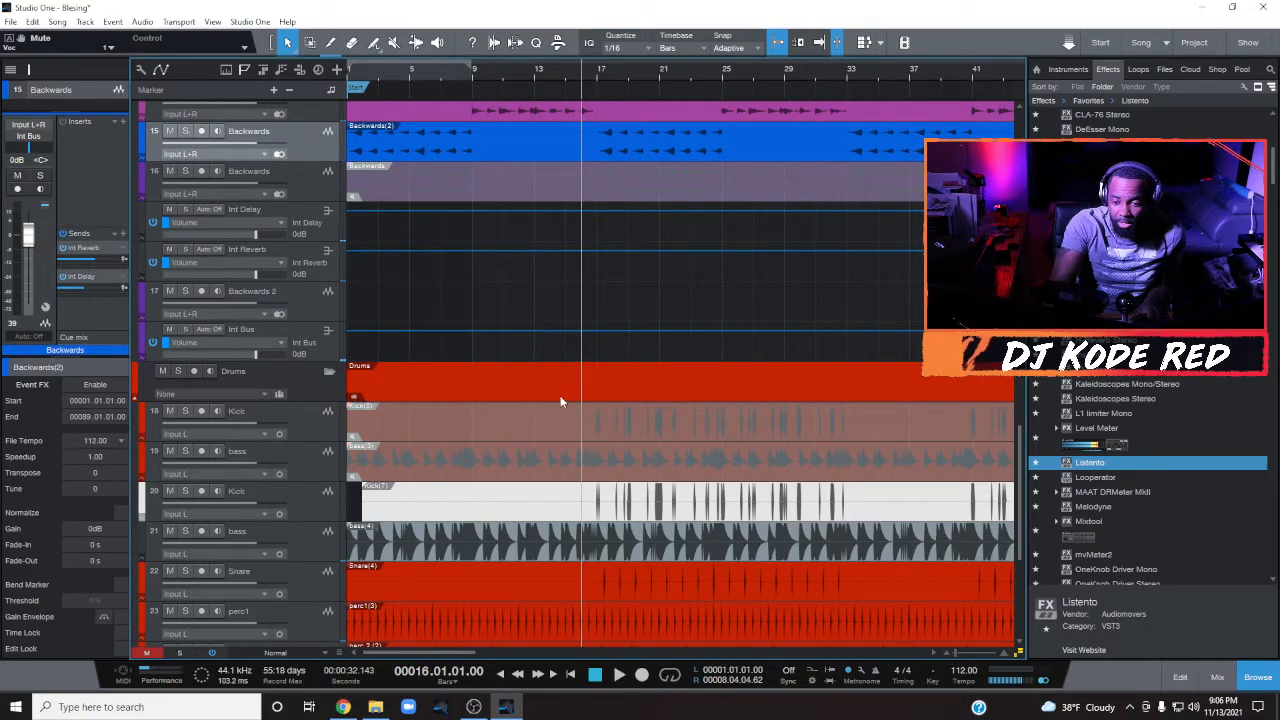
Step: Bring the Drums folder tracks into view around bar 17 and play the arrangement from bar 16
scroll(613, 460, "down", 5)
scroll(634, 435, "up", 2)
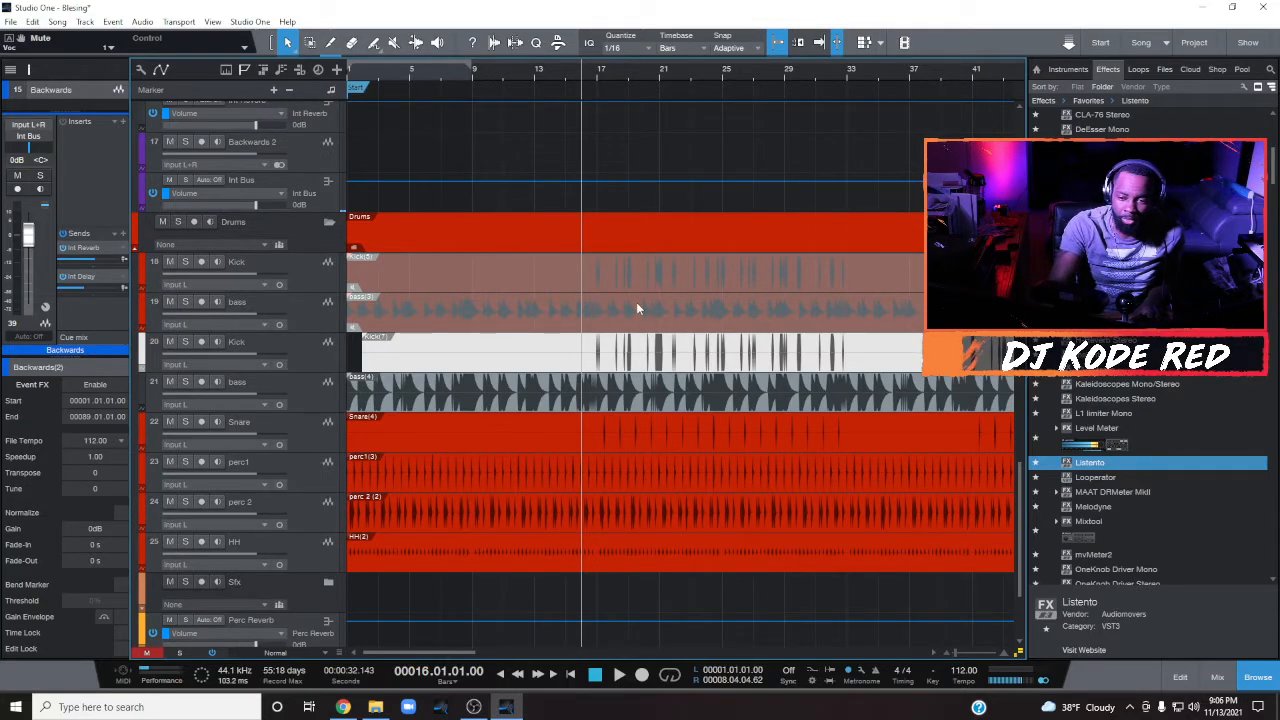
scroll(598, 72, "up", 5)
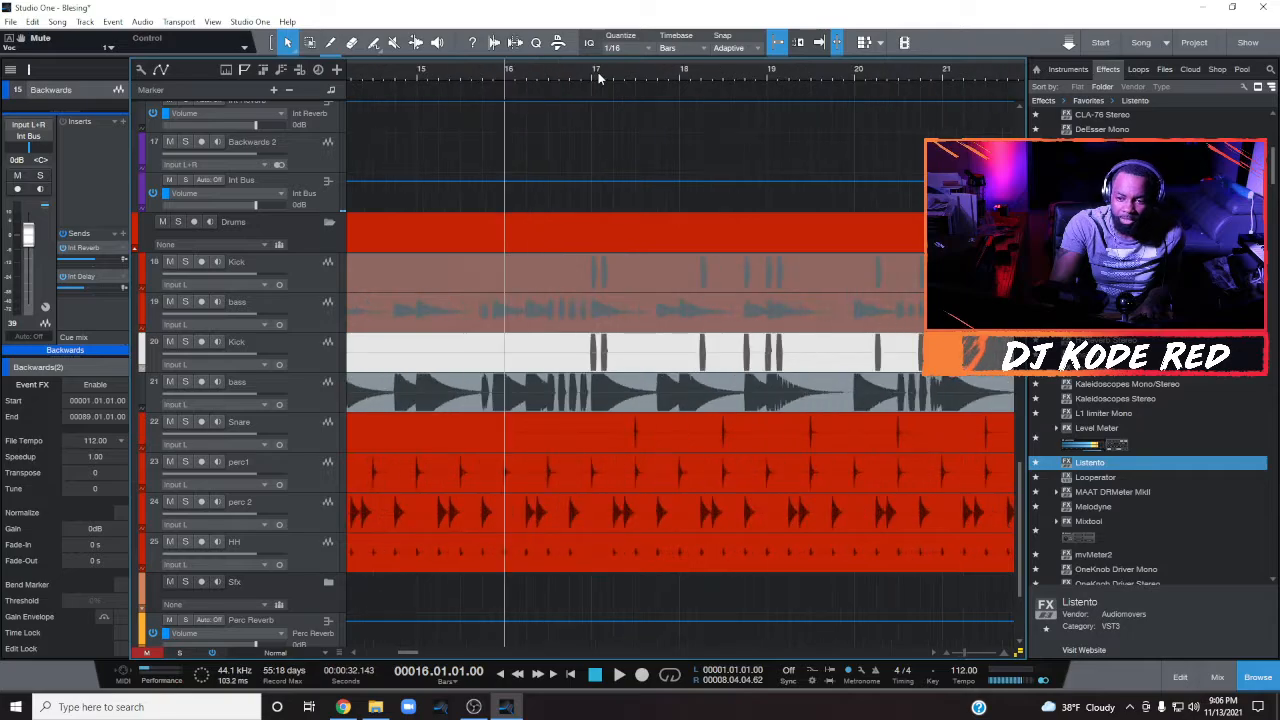
key("space")
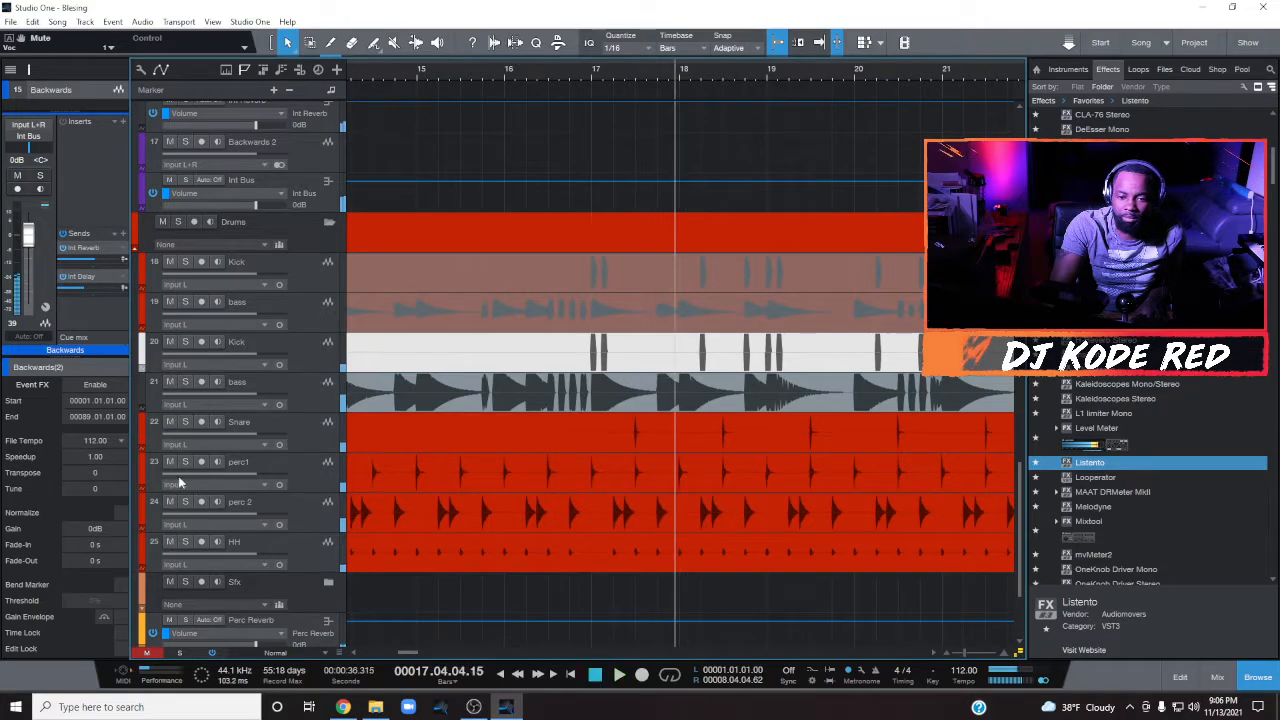
Step: Examine the FIN-MICRO 2 insert on Snare track 22 and the H-Reverb and H-Delay on its Perc Reverb and Perc Delay sends, closing the windows
left_click(313, 436)
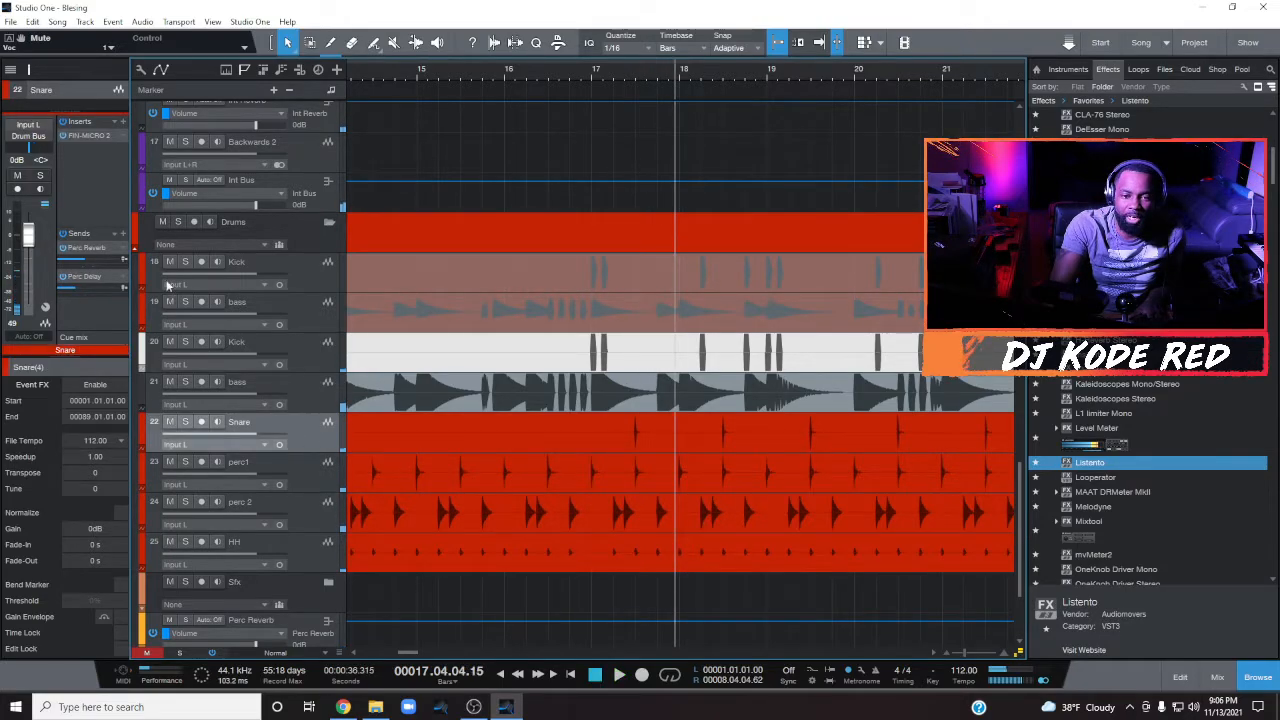
left_click(89, 136)
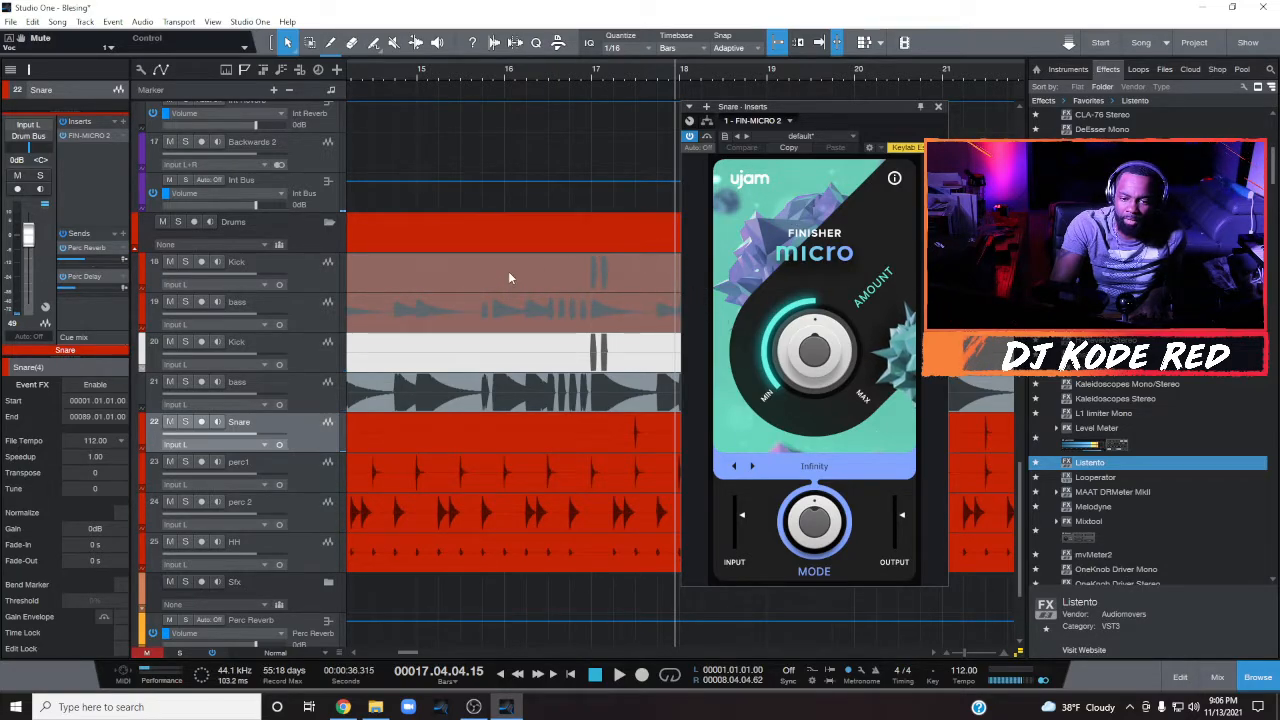
left_click(937, 106)
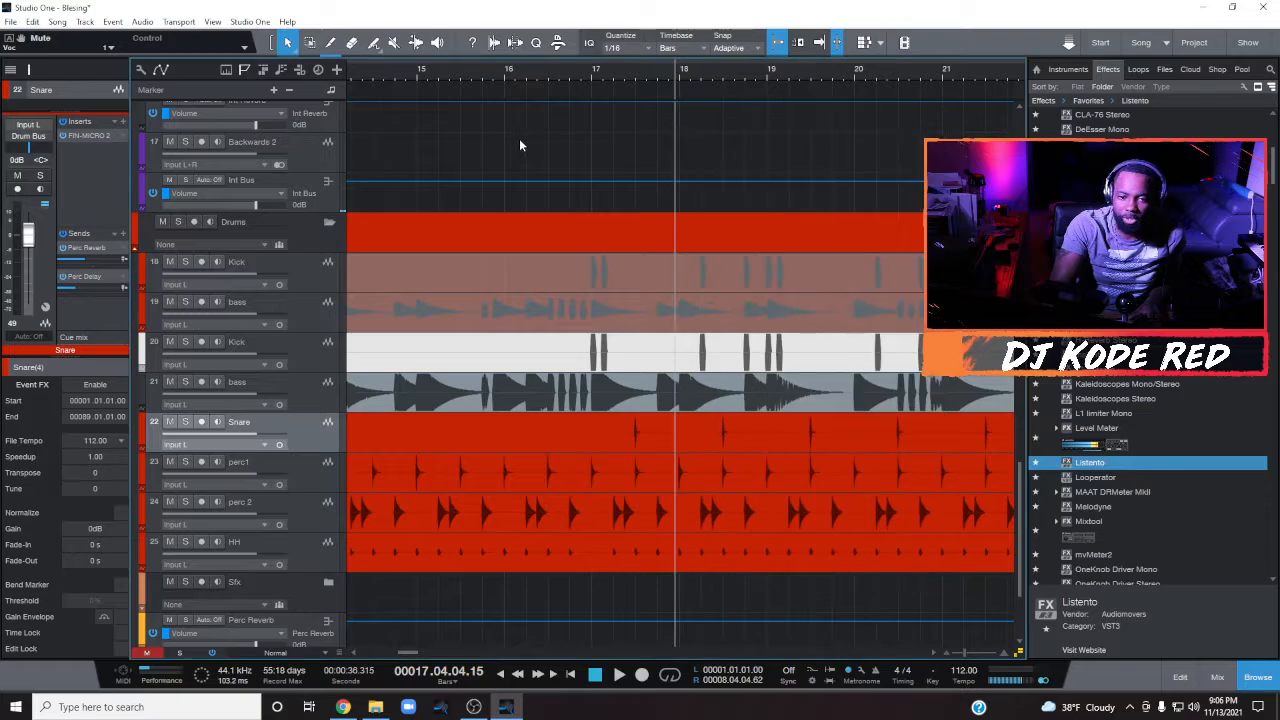
left_click(99, 251)
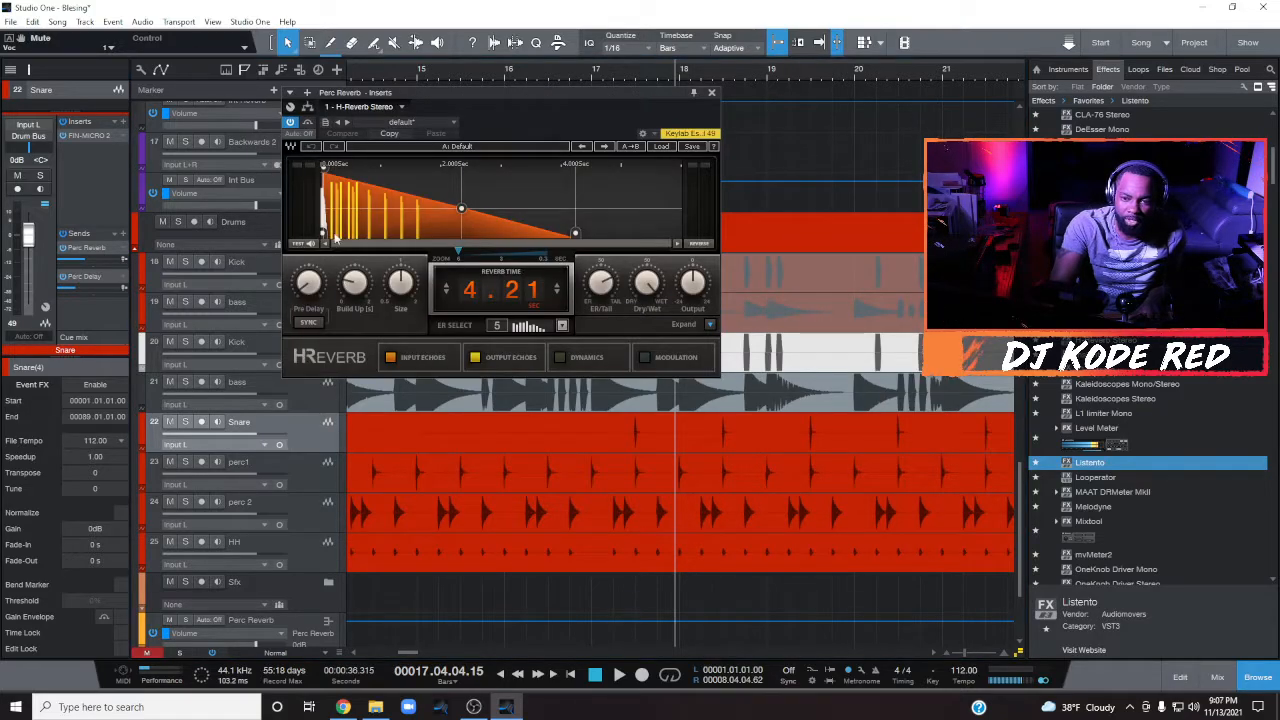
left_click(82, 277)
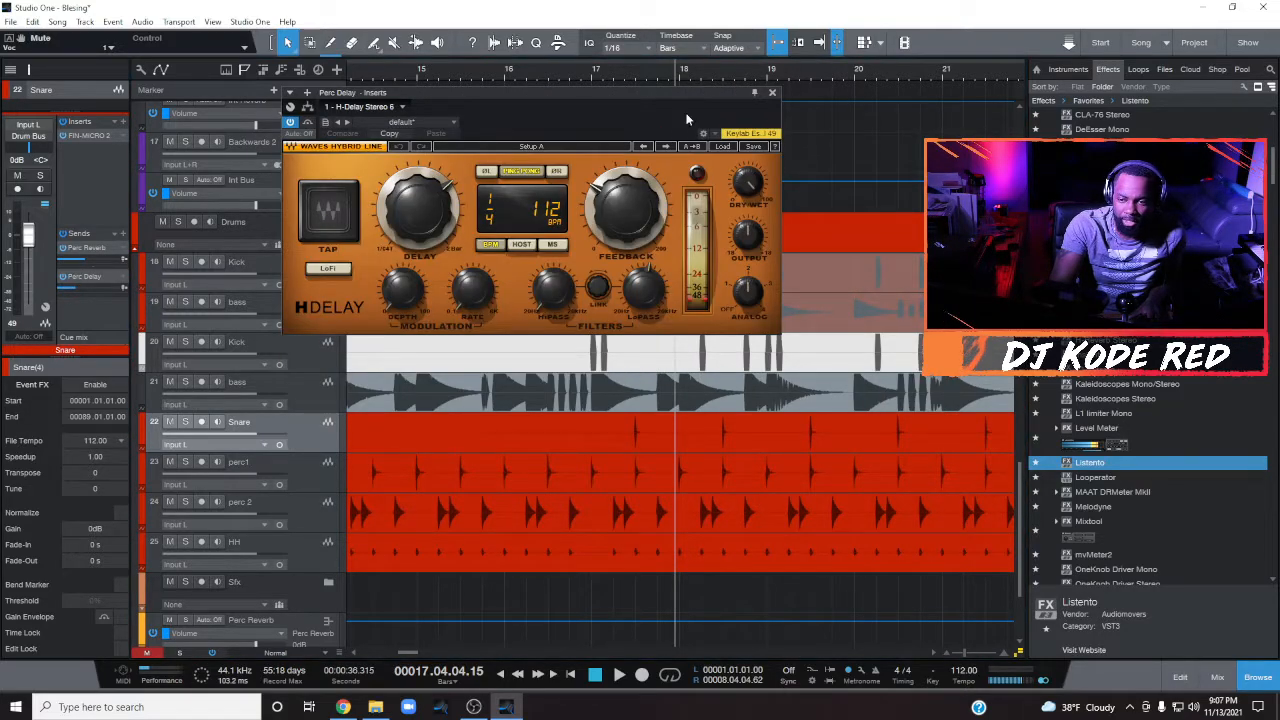
left_click(772, 92)
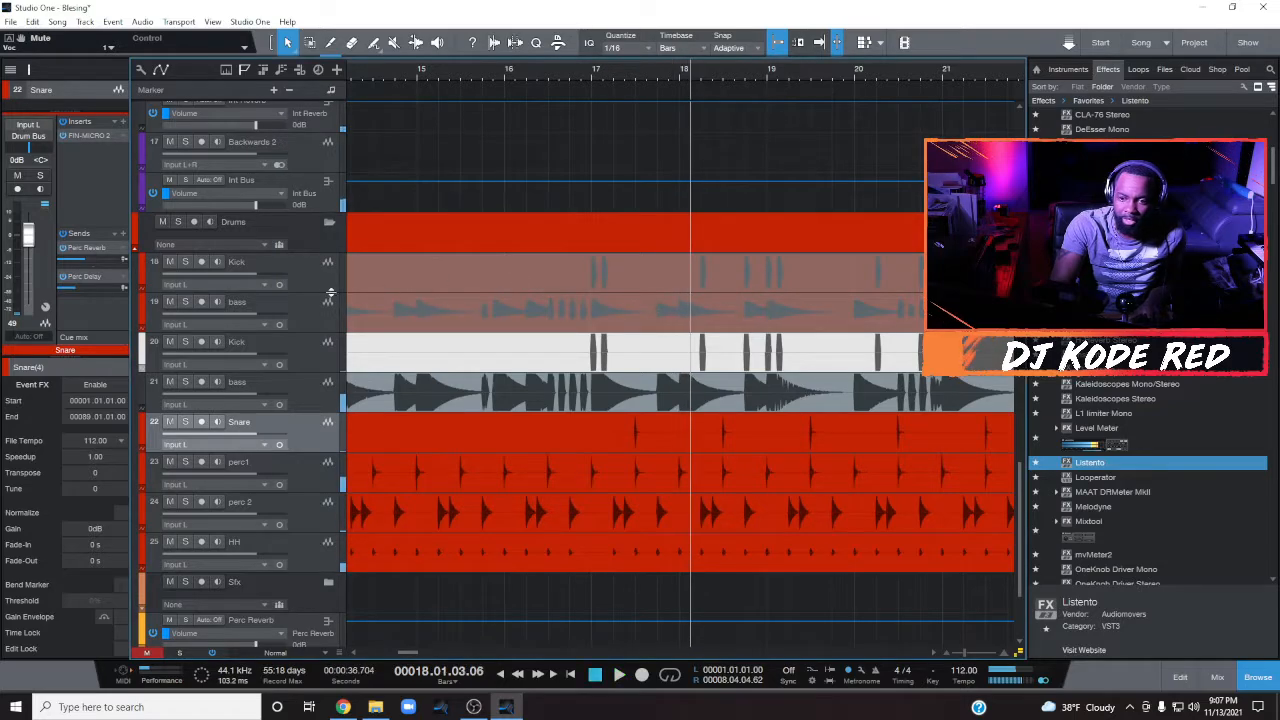
Step: Examine the UAD Pultec EQP-1A and FabFilter Pro-Q 2 inserts on Kick track 18, closing the plug-in window
left_click(300, 275)
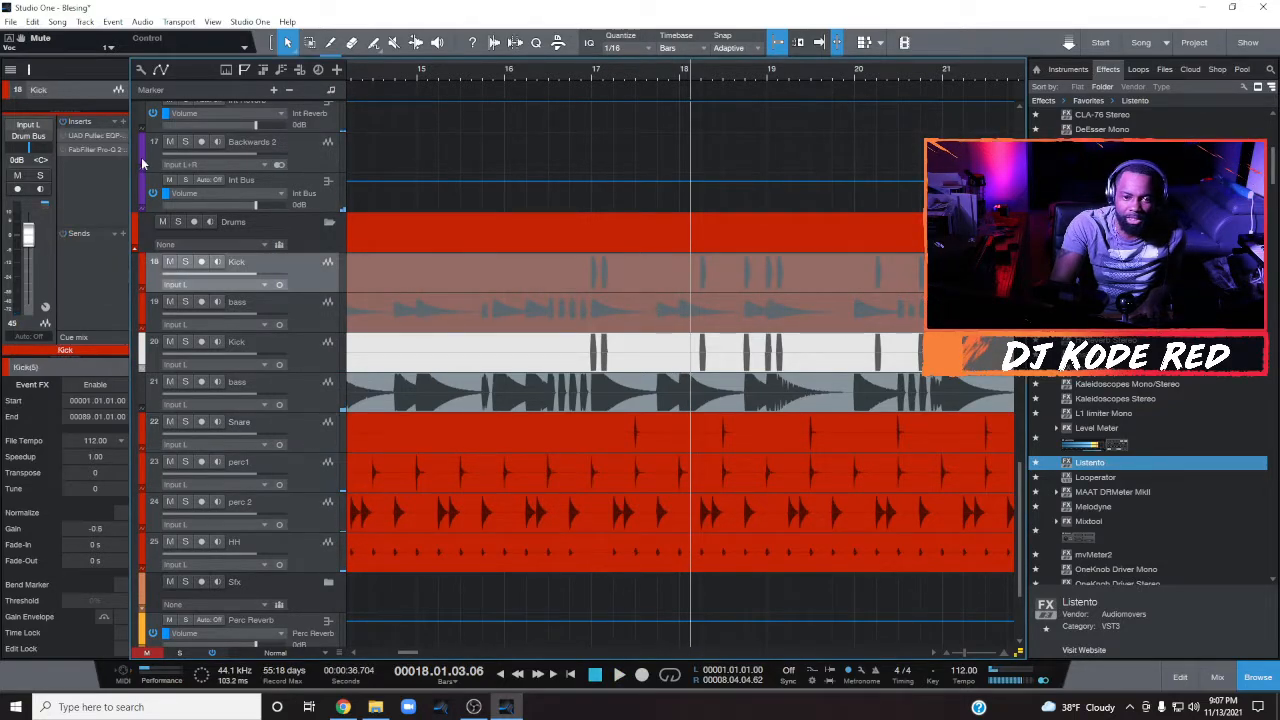
left_click(83, 138)
left_click_drag(23, 297, 983, 163)
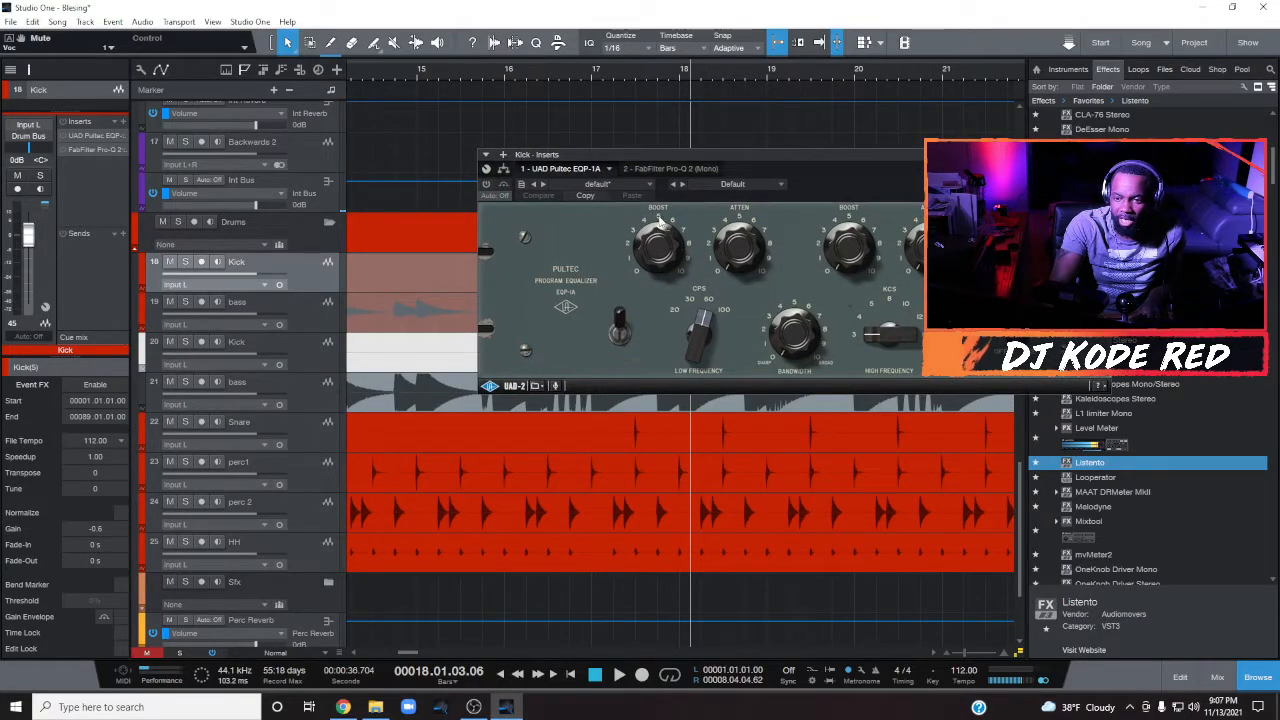
left_click(90, 149)
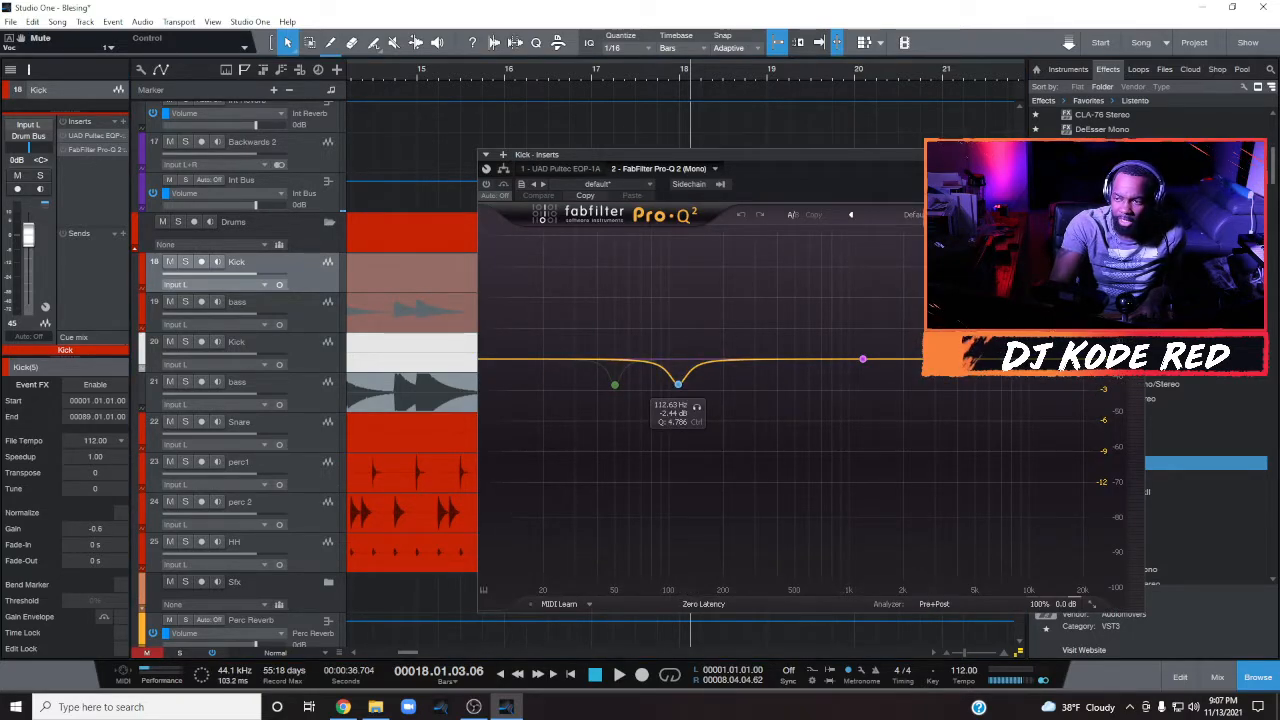
left_click(1136, 155)
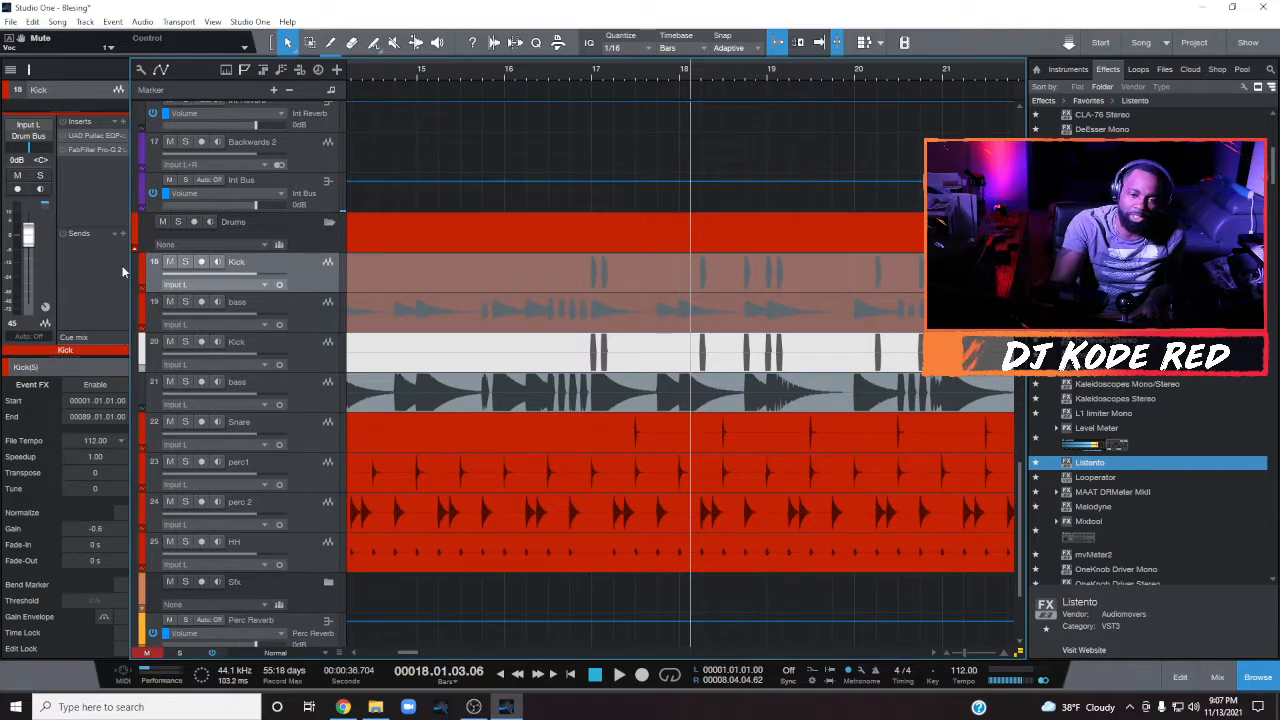
Step: Select Kick track 20 and save the song
left_click(300, 355)
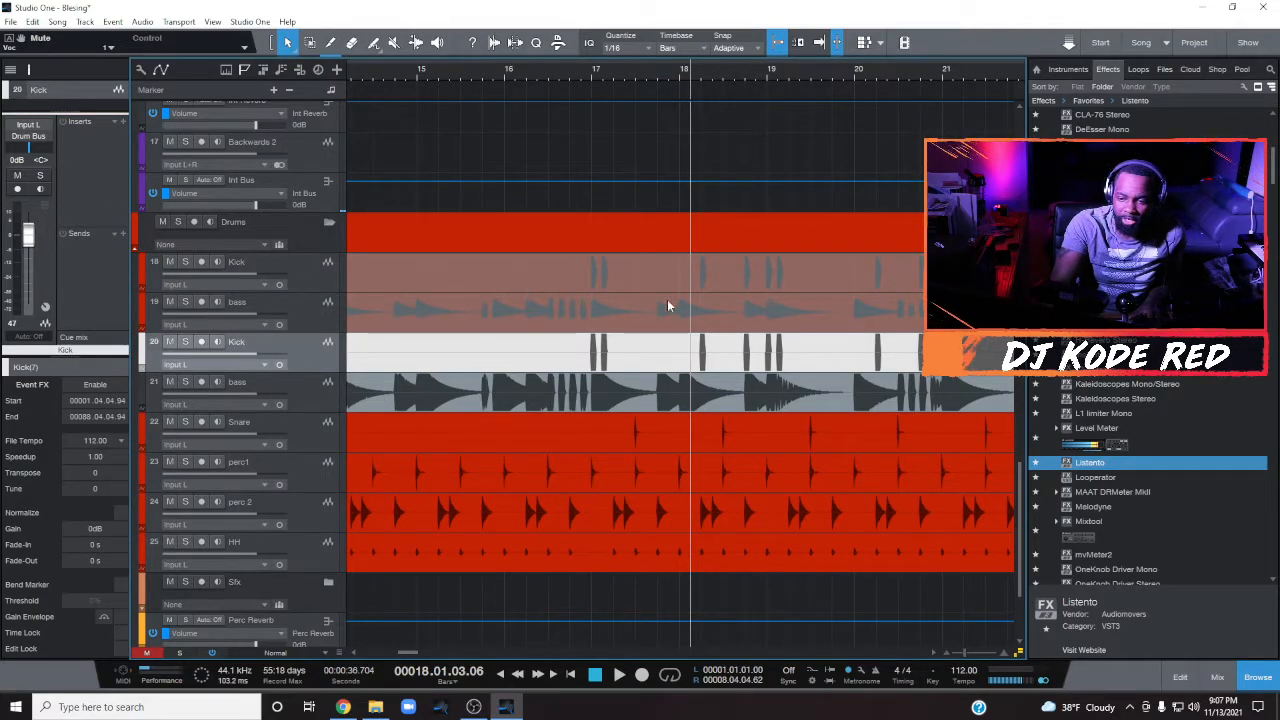
key("ctrl+s")
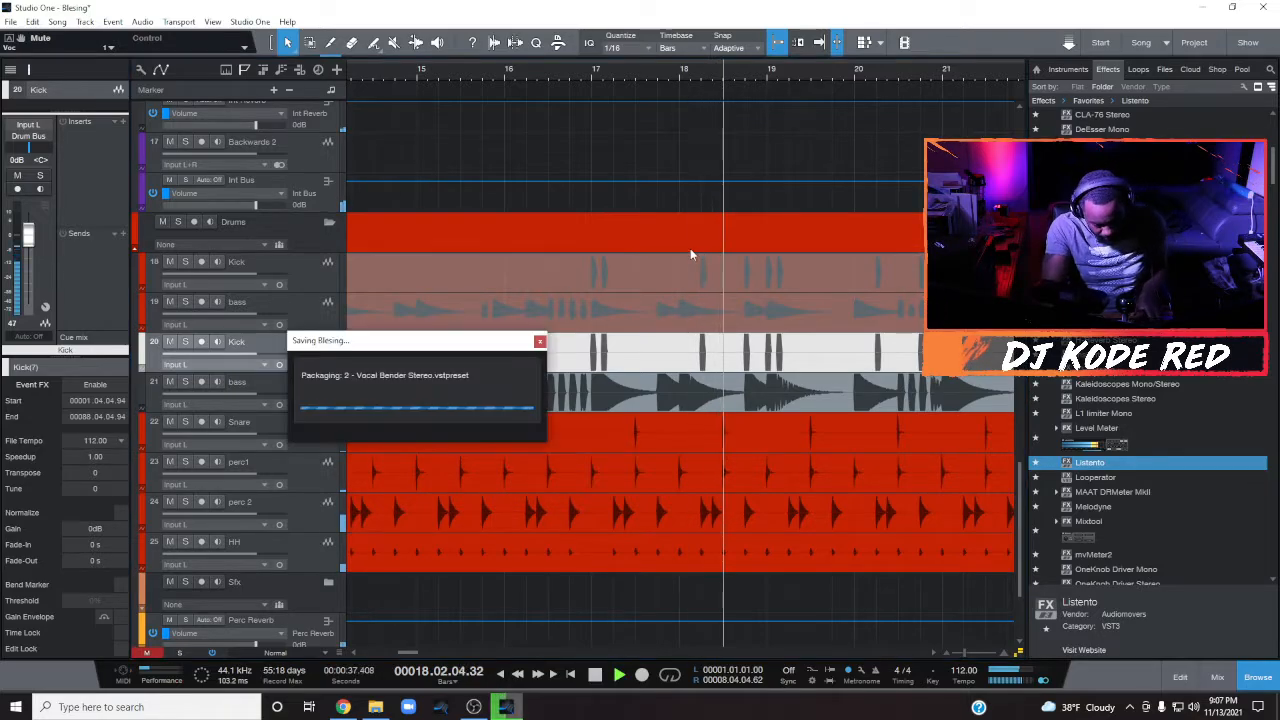
Step: Continue playback until bar 22 with the whole arrangement in view, stop it and return the playhead to the song start
scroll(556, 78, "down", 3)
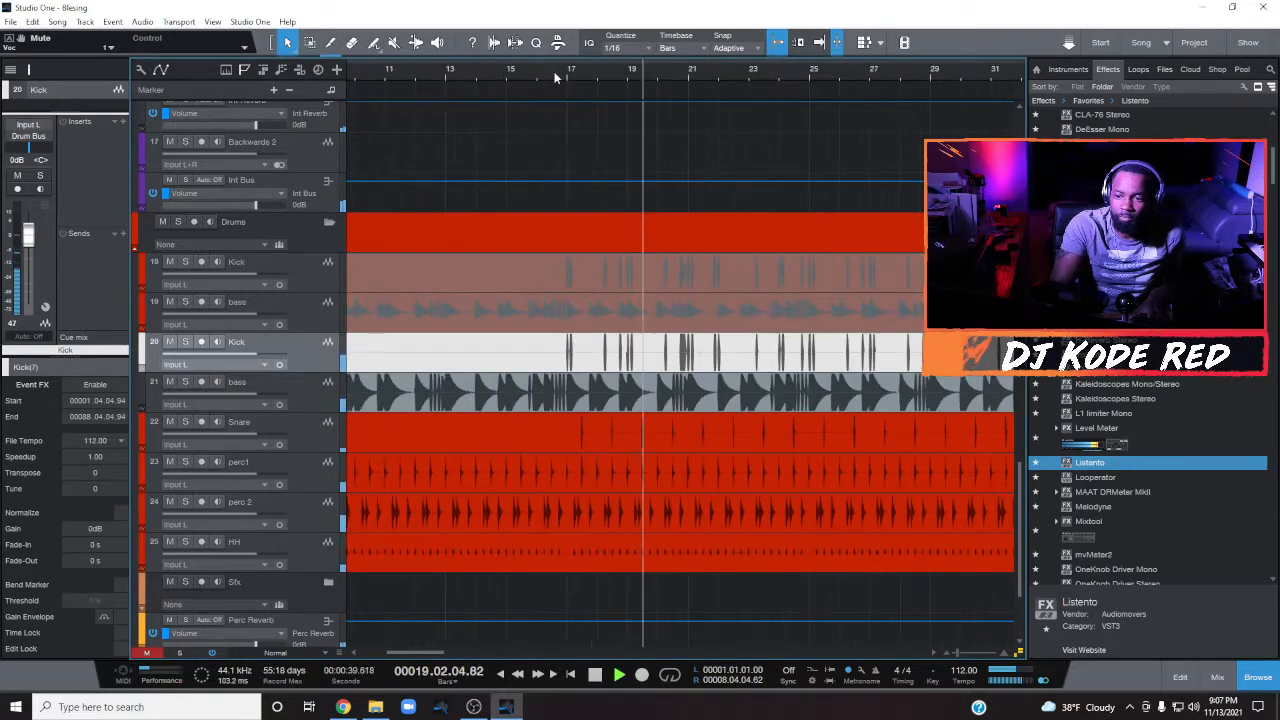
scroll(556, 78, "down", 5)
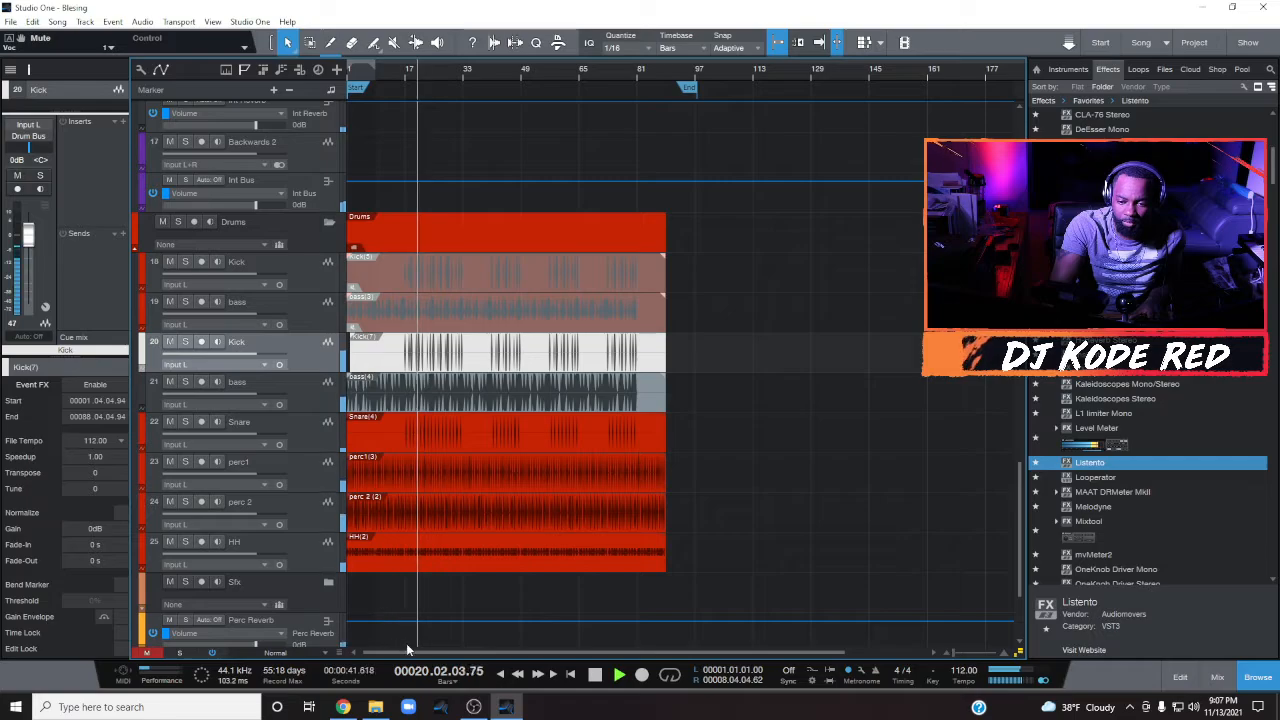
scroll(404, 560, "up", 5)
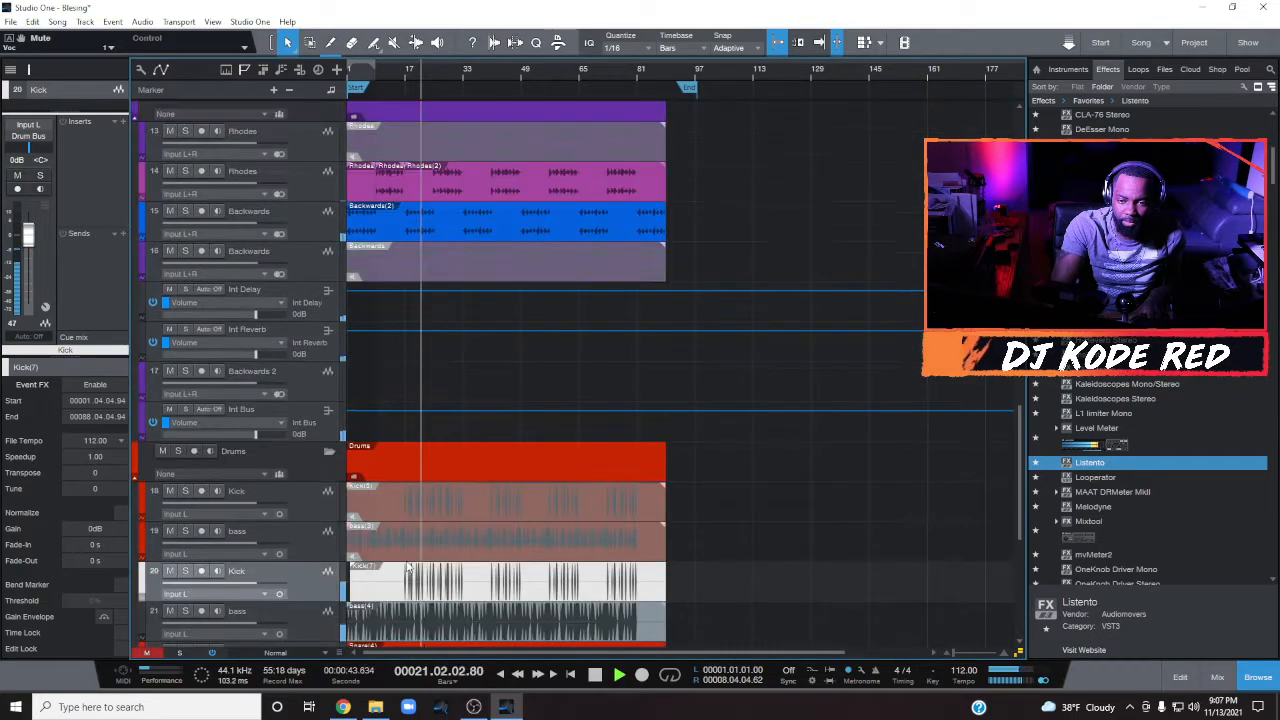
scroll(406, 567, "up", 5)
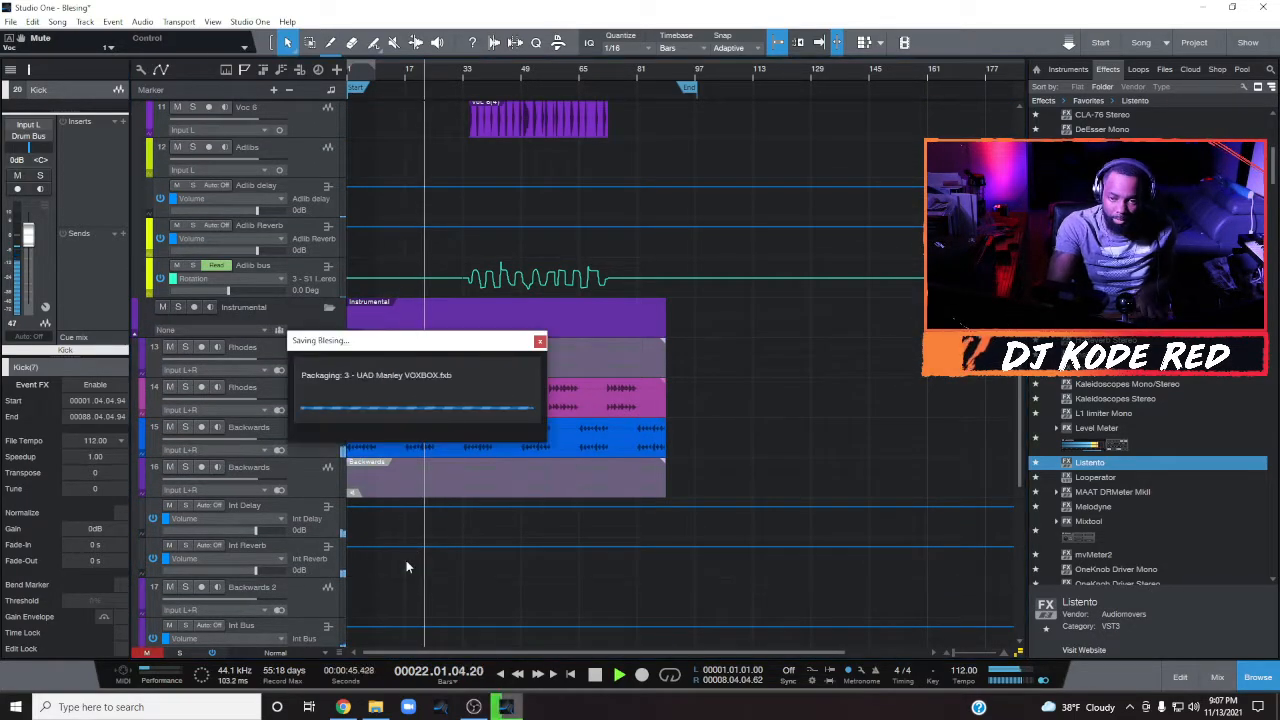
left_click(594, 677)
left_click(570, 674)
Step: Unmute the Voc folder and play the arrangement from bar 7
scroll(465, 553, "up", 10)
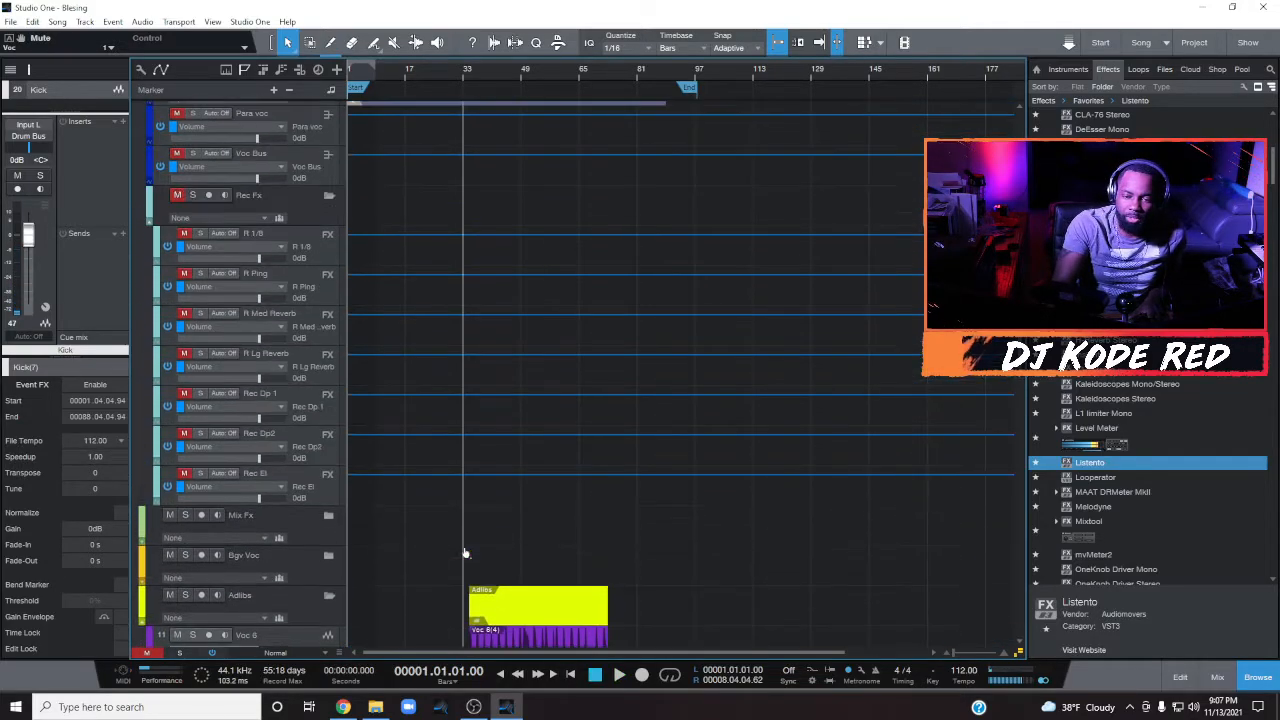
scroll(465, 553, "up", 9)
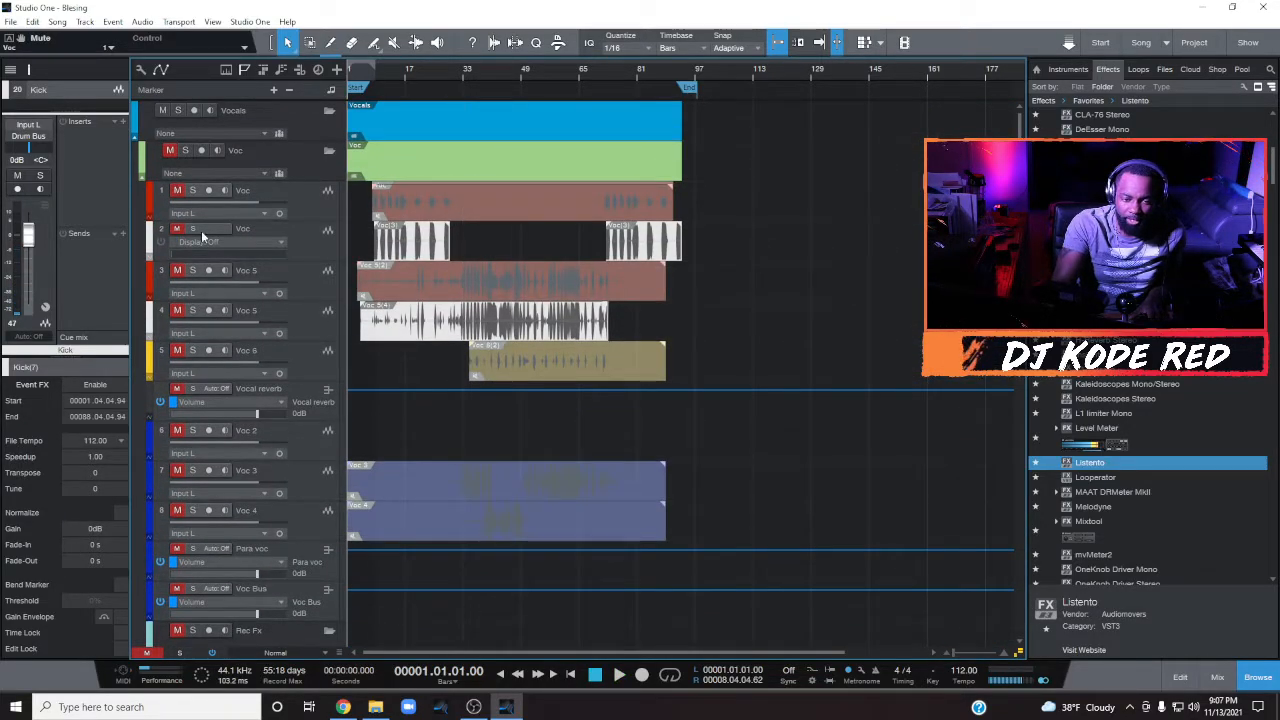
left_click(170, 150)
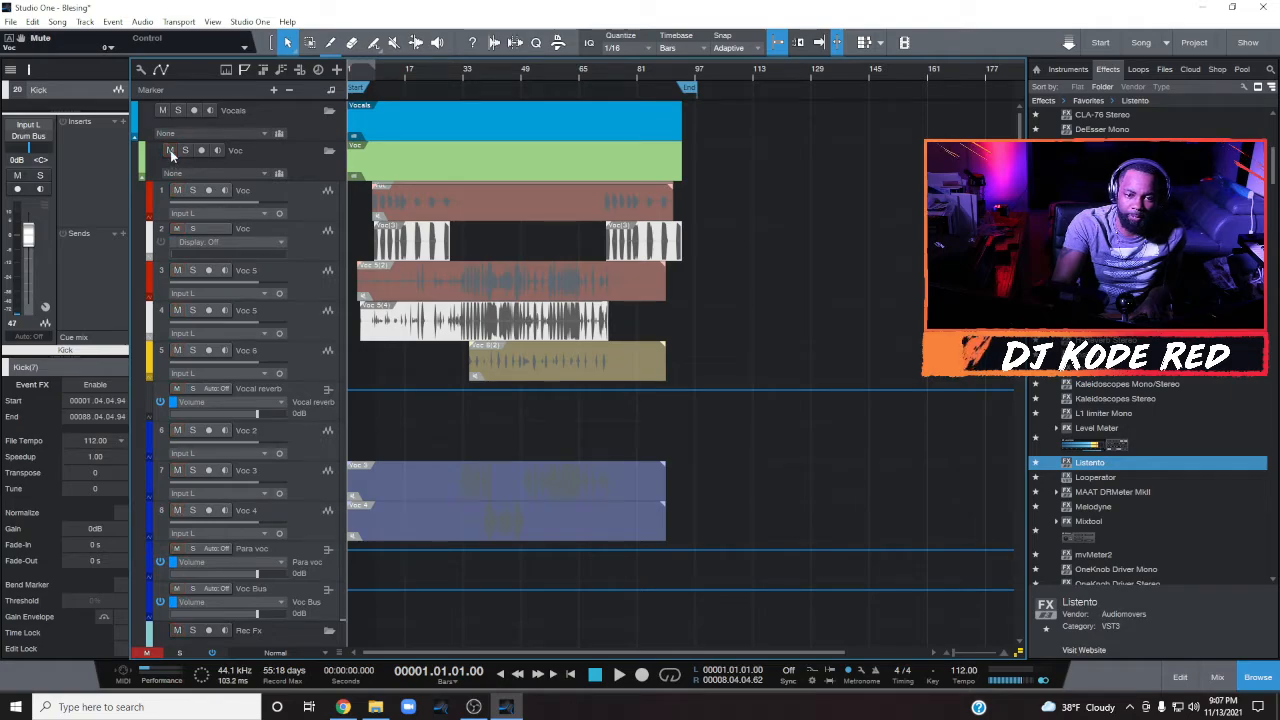
left_click(372, 76)
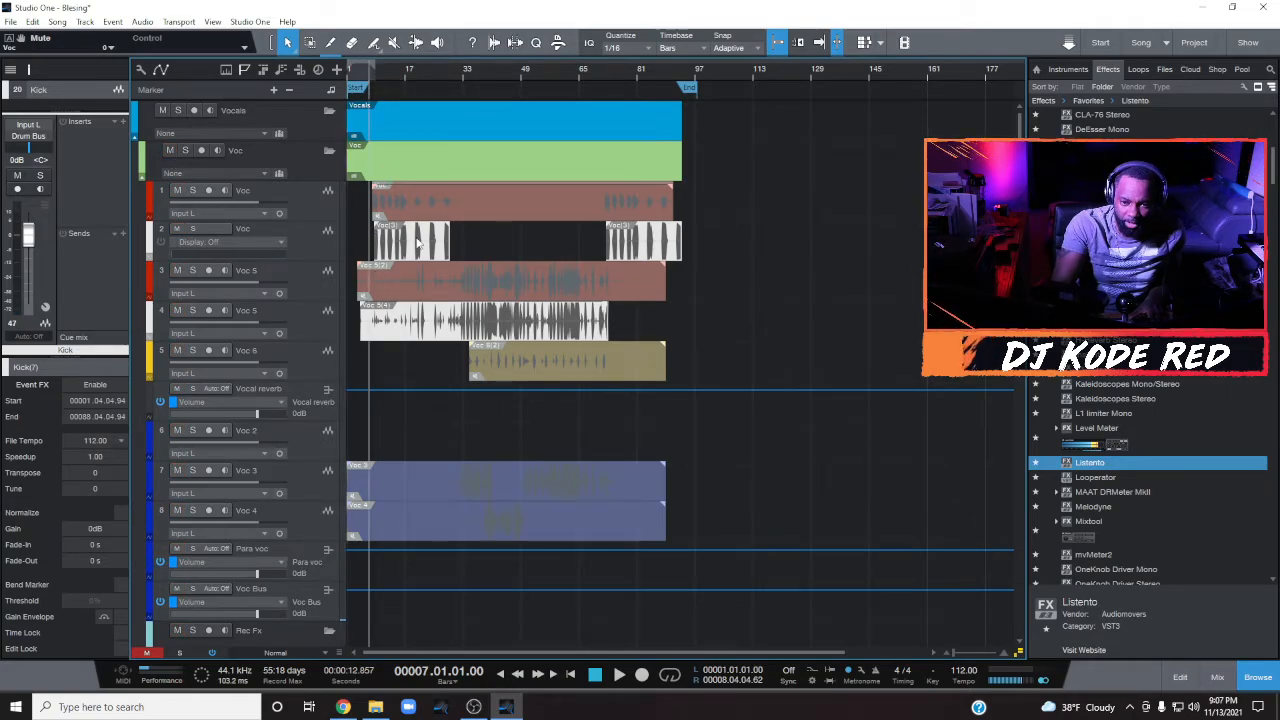
key("space")
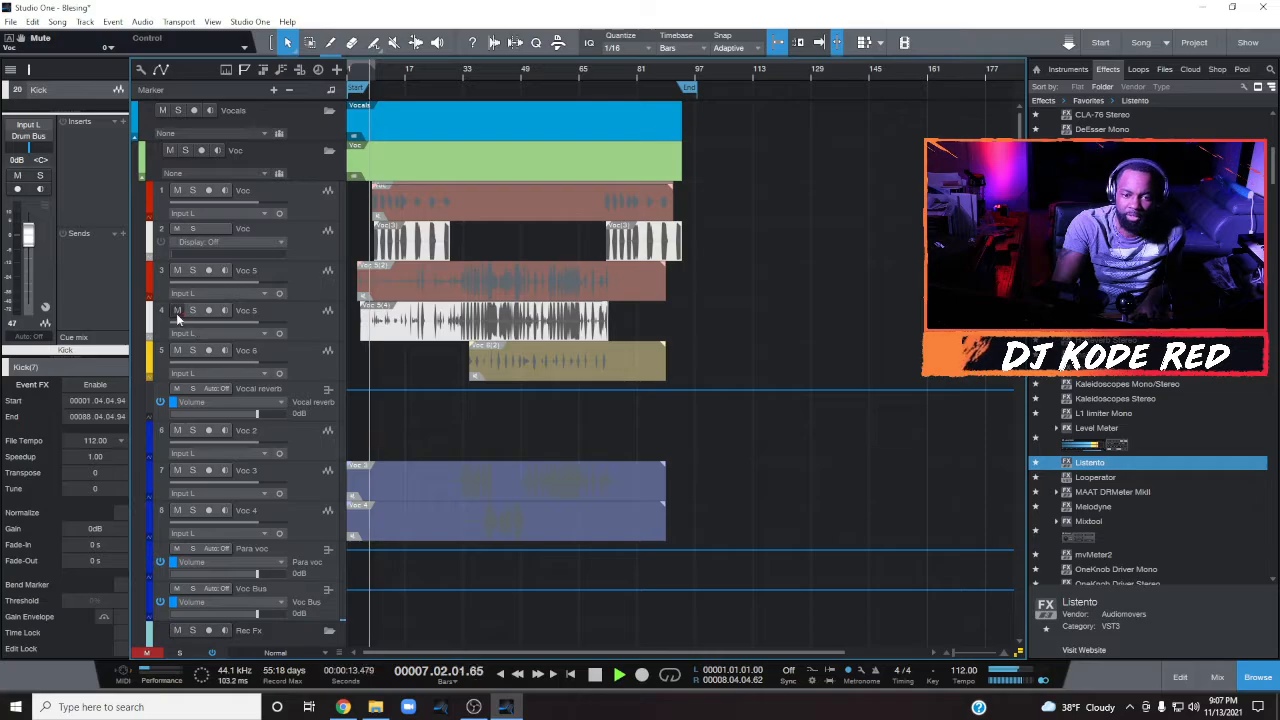
Step: Mute Voc 5 track 4 and stop playback at the end of bar 11 with Voc track 1 selected
left_click(177, 310)
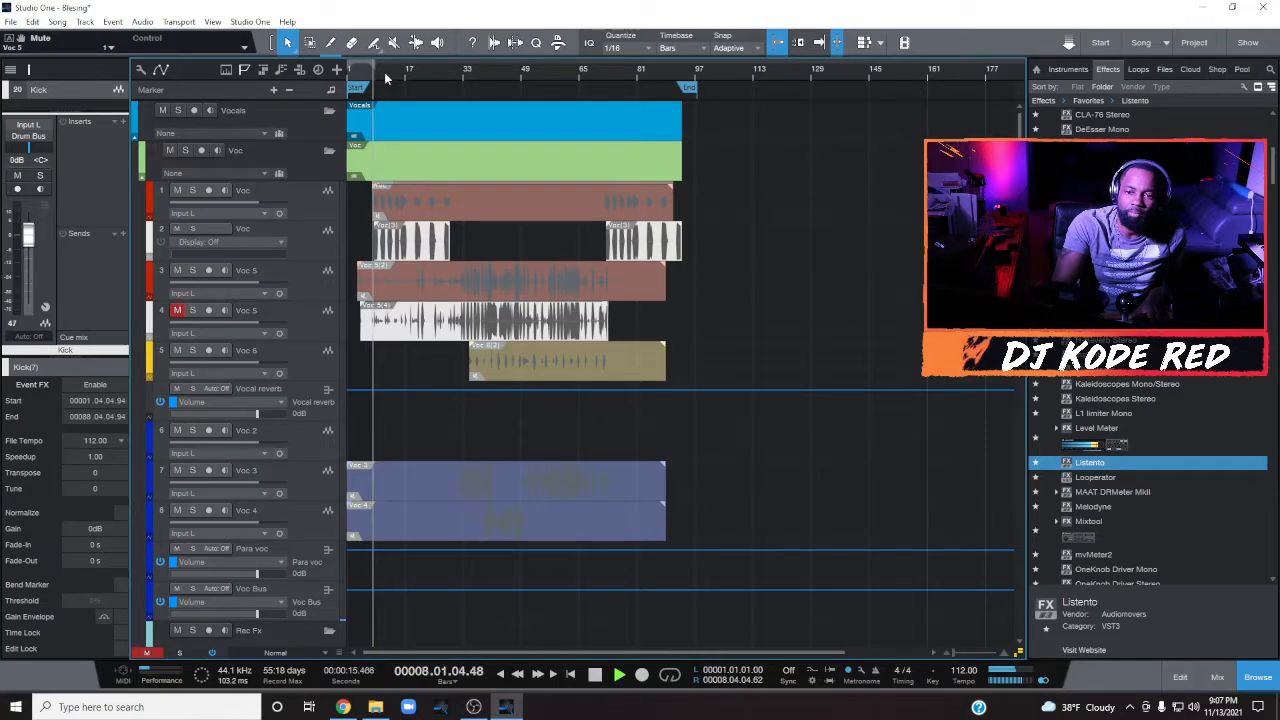
scroll(384, 72, "up", 5)
left_click(252, 190)
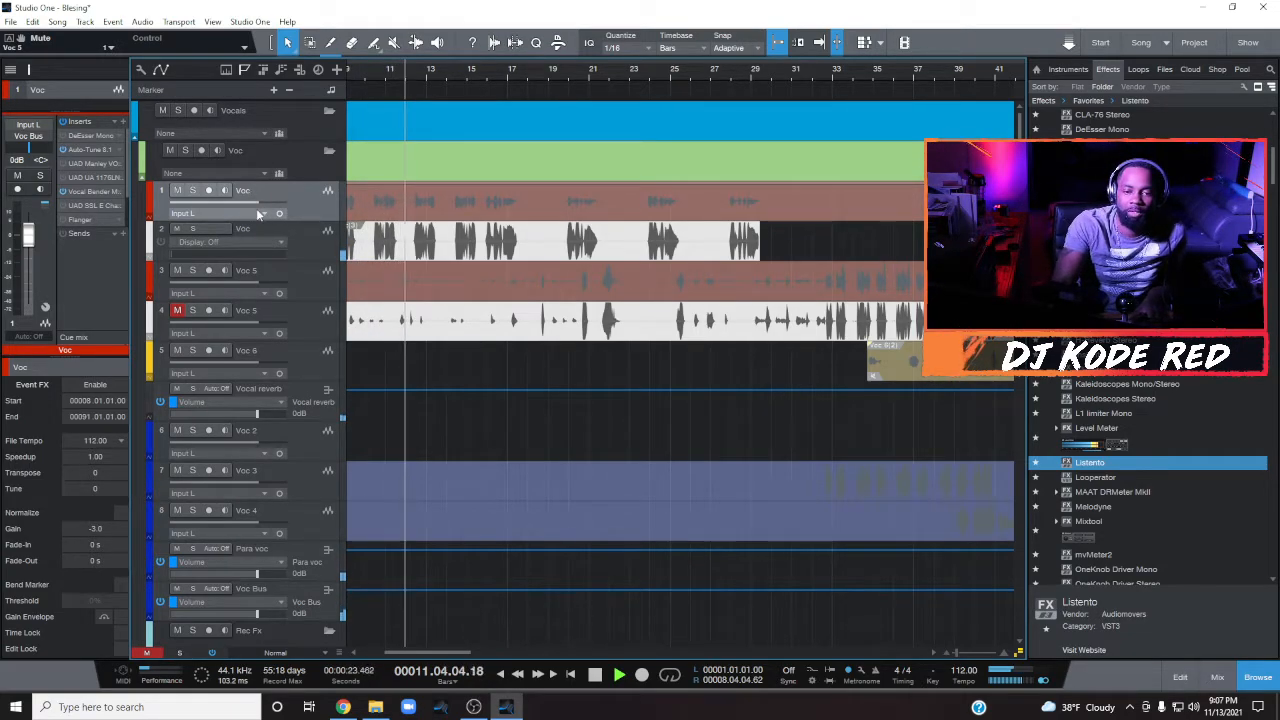
key("space")
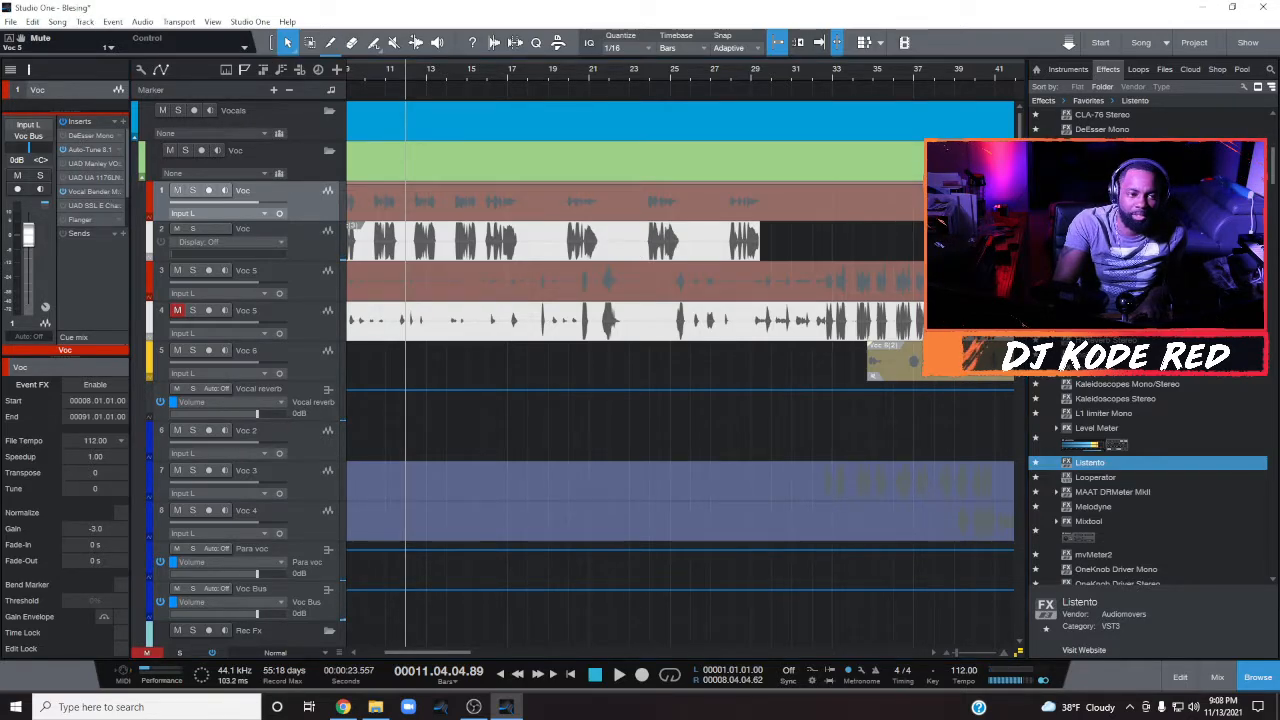
Step: Examine the Auto-Tune 8.1, UAD Manley VOXBOX and UAD UA 1176LN Legacy inserts on Voc track 1
double_click(90, 149)
left_click_drag(139, 101, 1055, 37)
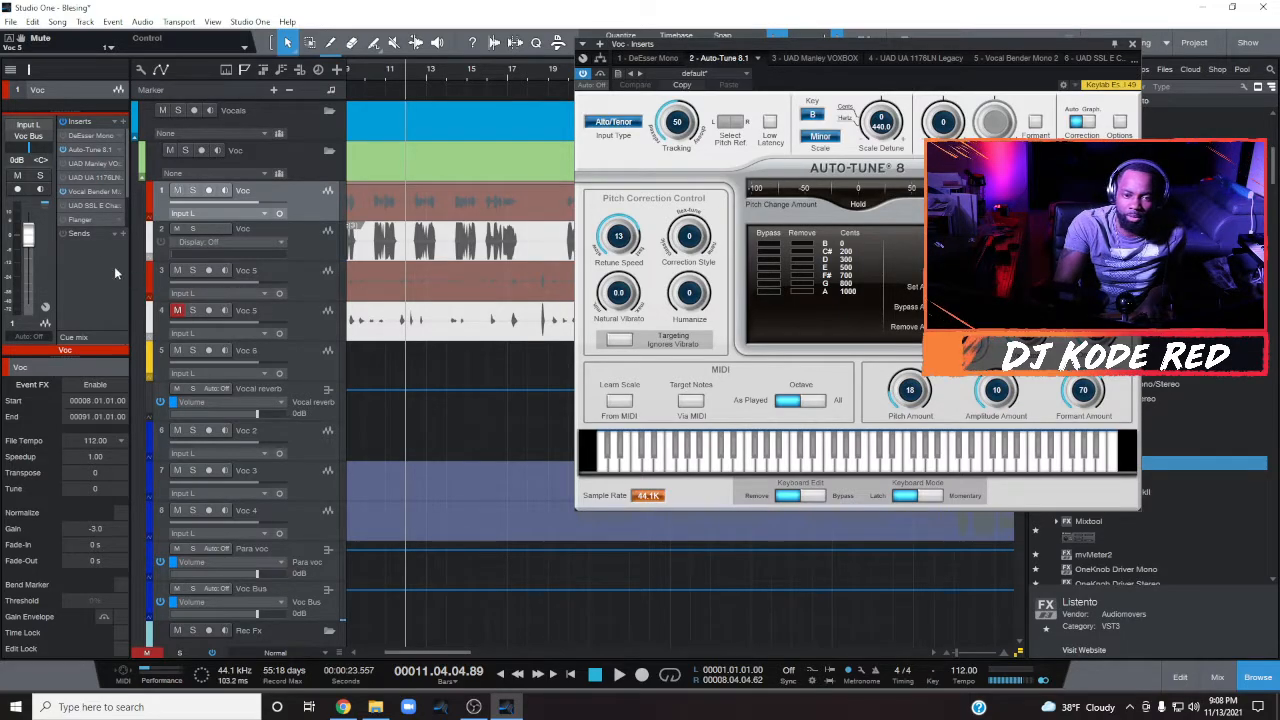
double_click(95, 164)
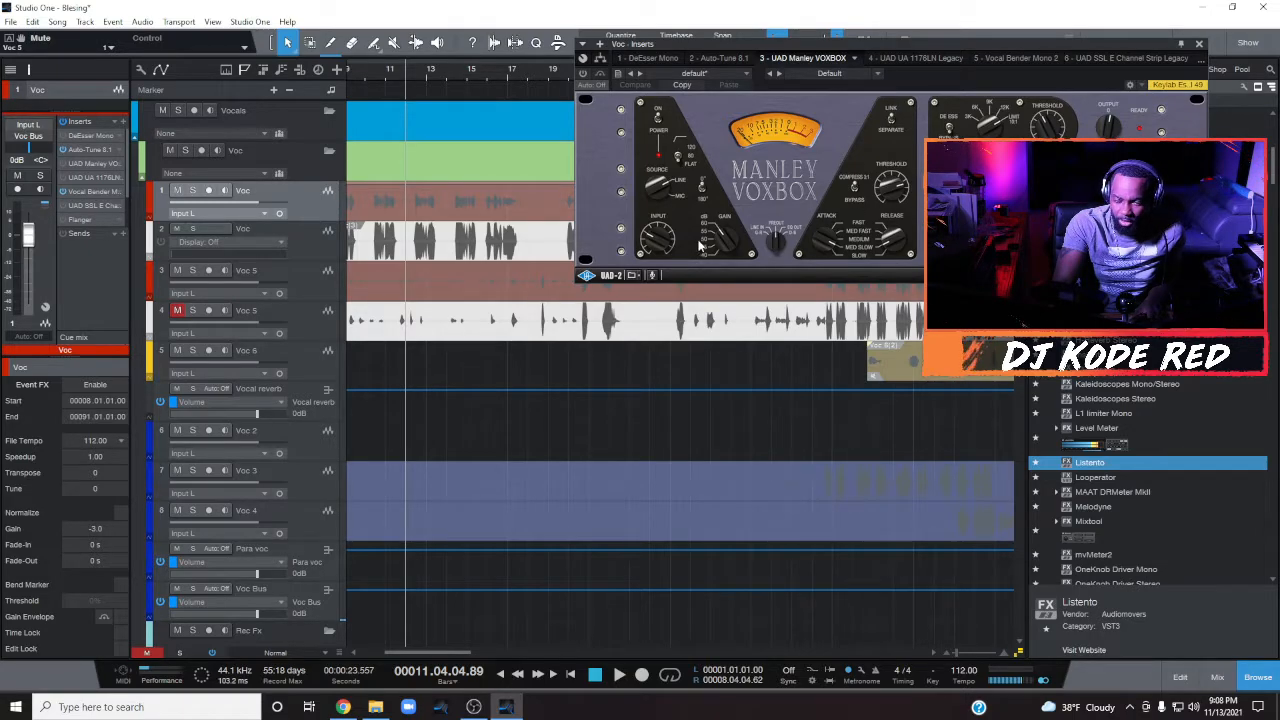
double_click(98, 178)
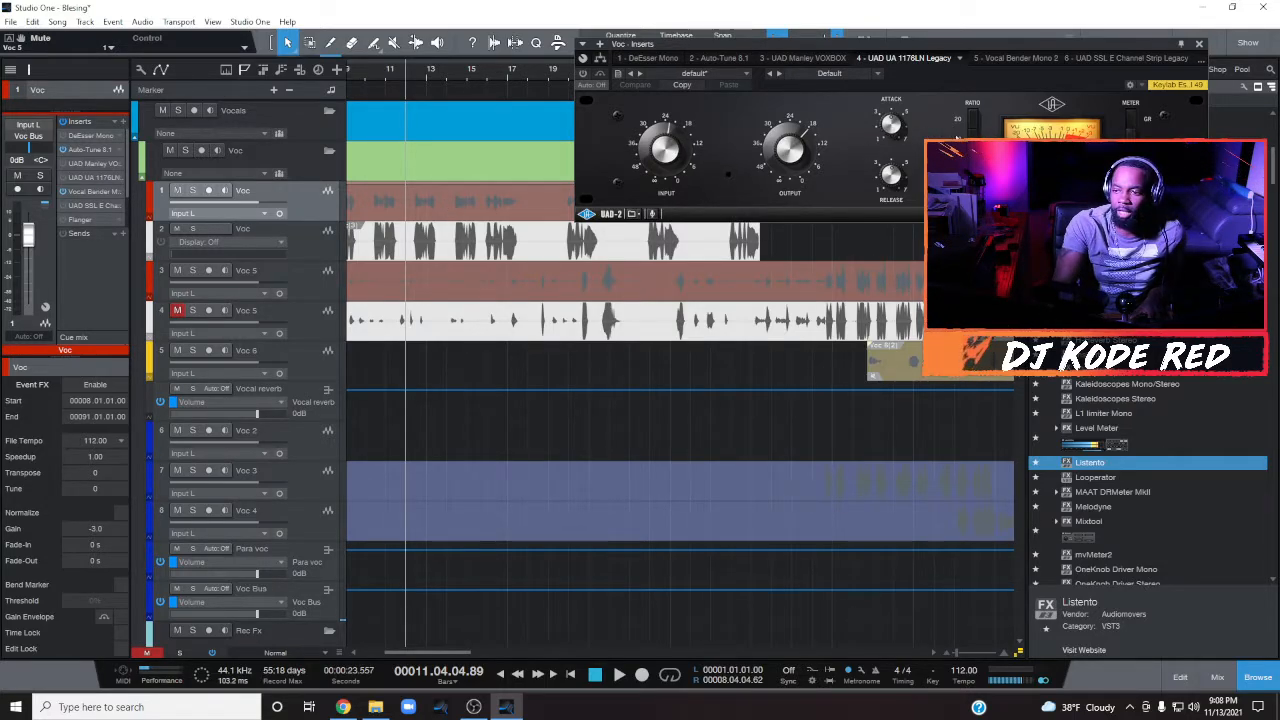
Step: Examine the Vocal Bender Mono insert on Voc track 1 and its list of presets, leaving the list without choosing one
left_click(100, 192)
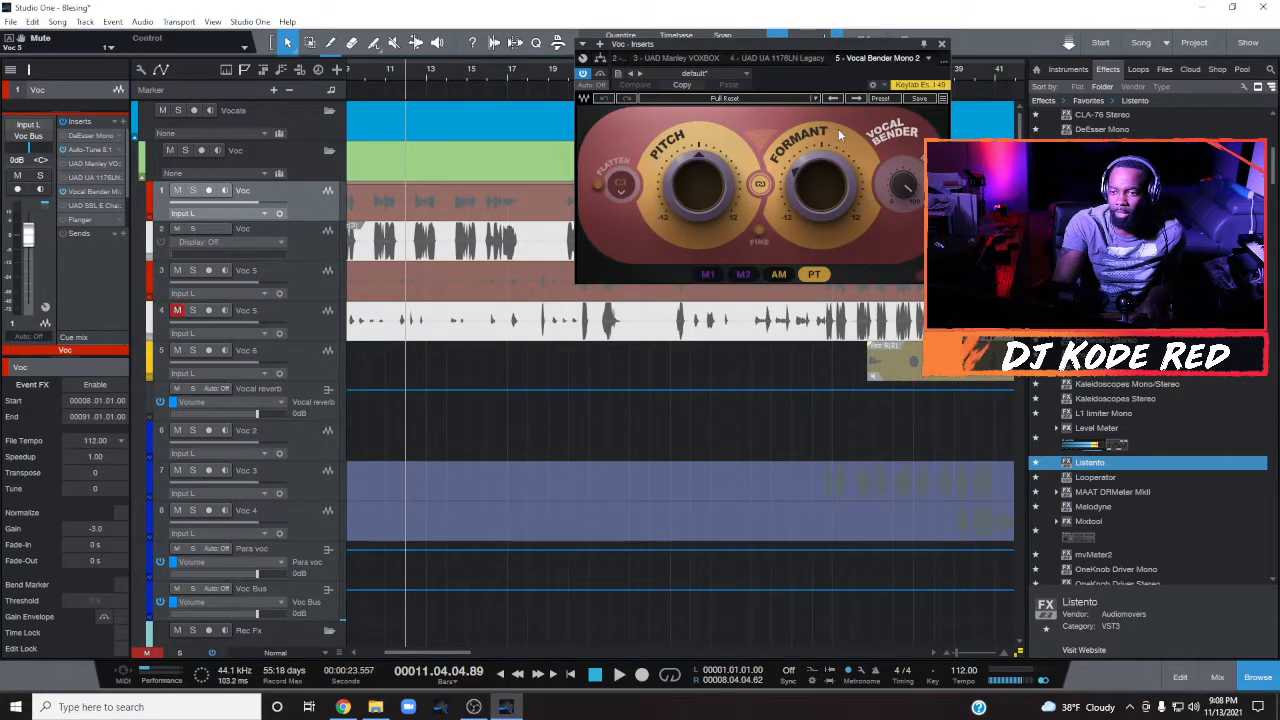
left_click(877, 97)
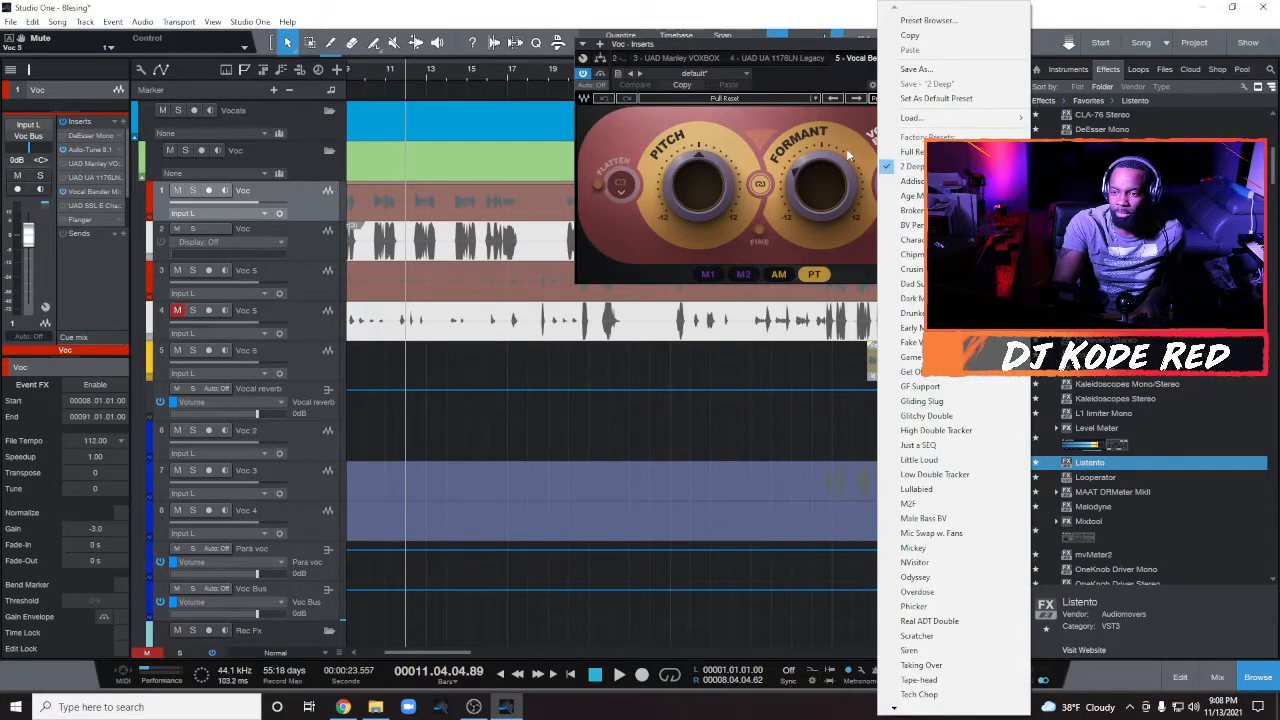
left_click(636, 122)
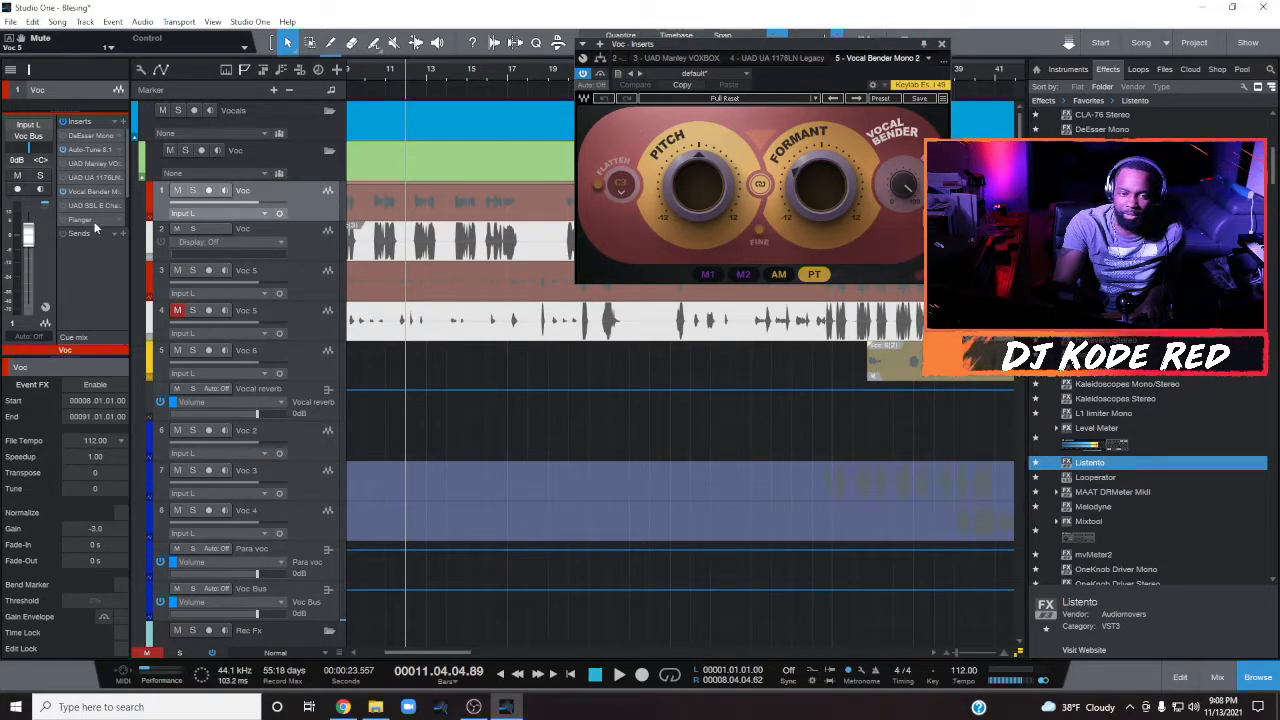
Step: Select Voc track 2 and examine the EQ band in its FabFilter Pro-Q 2 insert
left_click(313, 239)
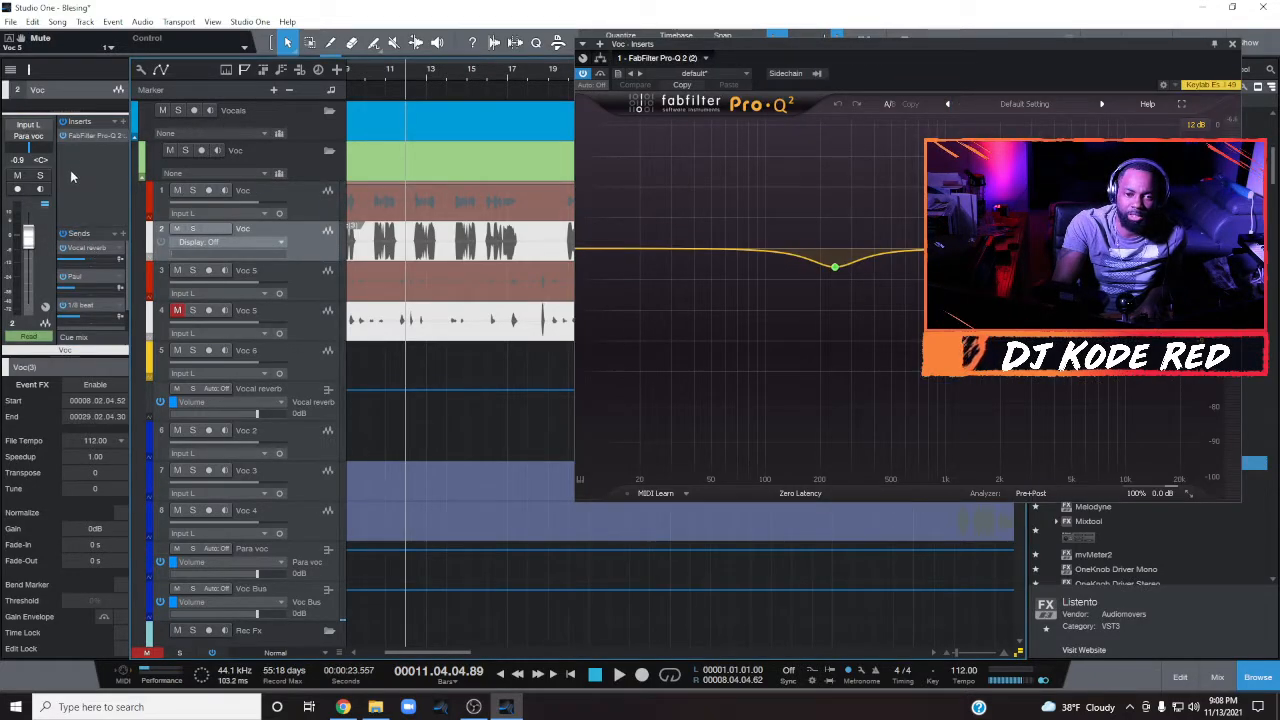
left_click(90, 138)
left_click(90, 138)
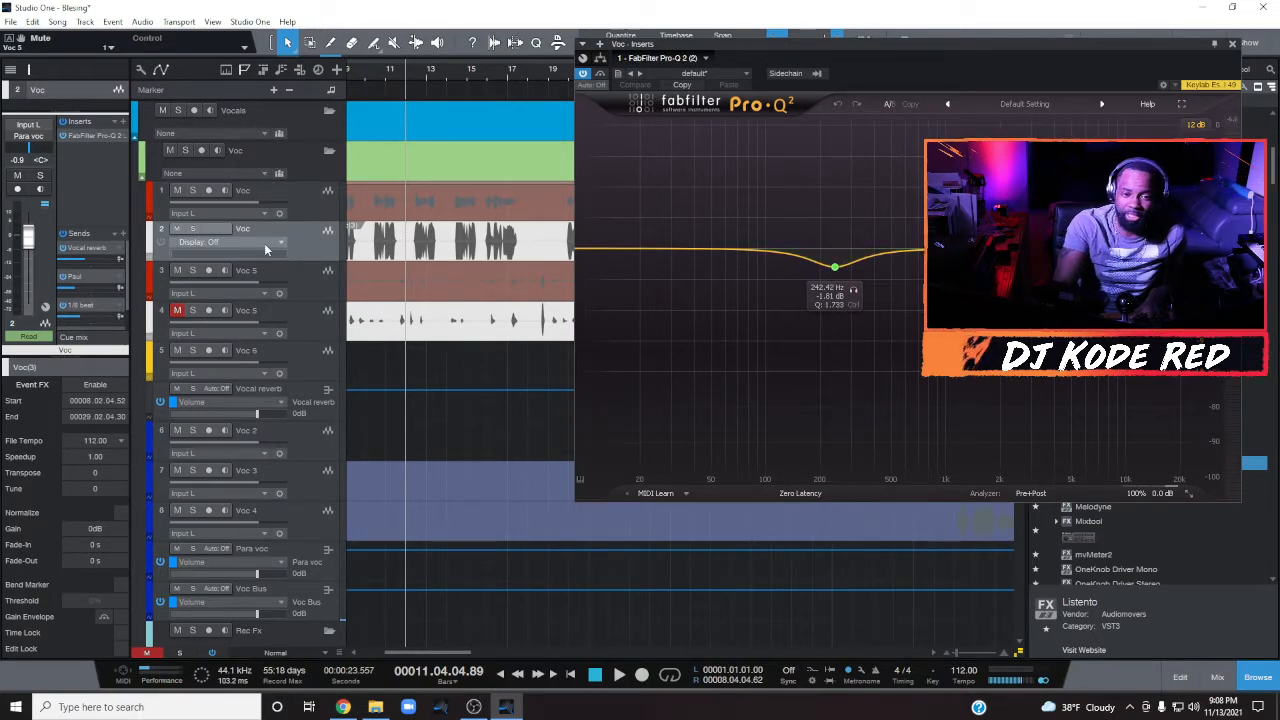
Step: Examine the Vocal reverb, Paul, 1/8 beat and Ping send effects used by Voc track 2
left_click(86, 247)
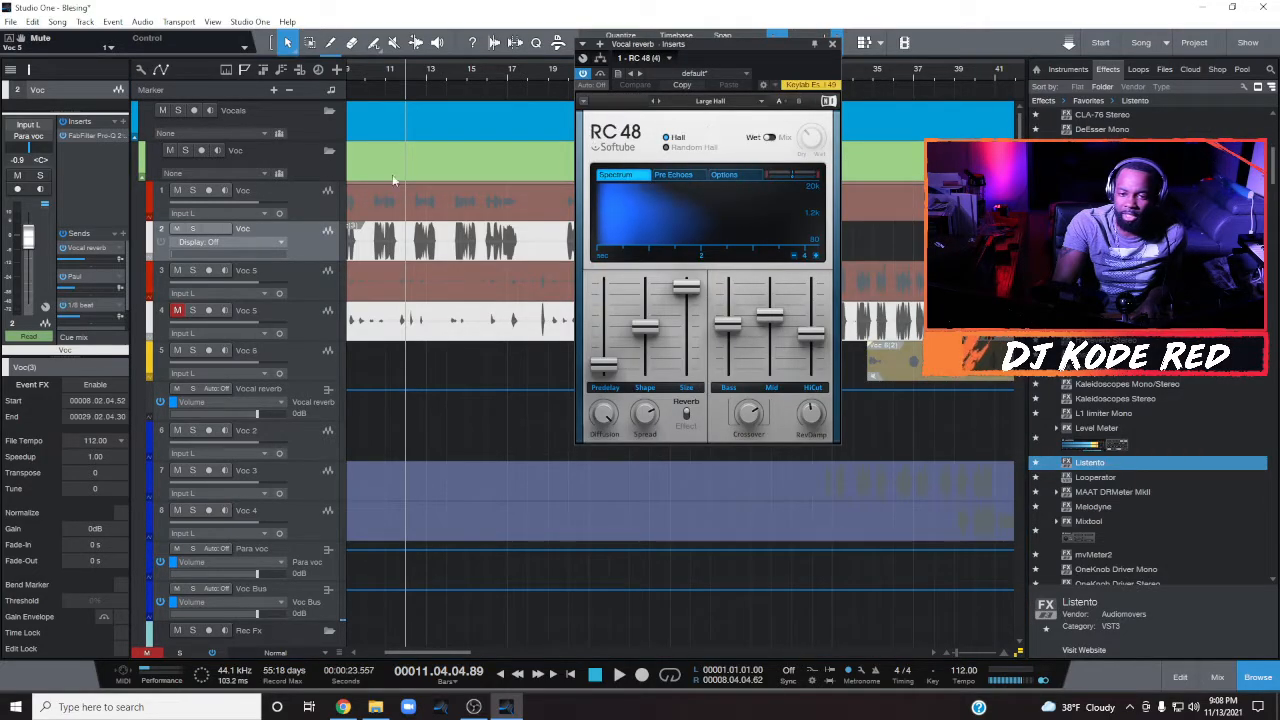
left_click(87, 278)
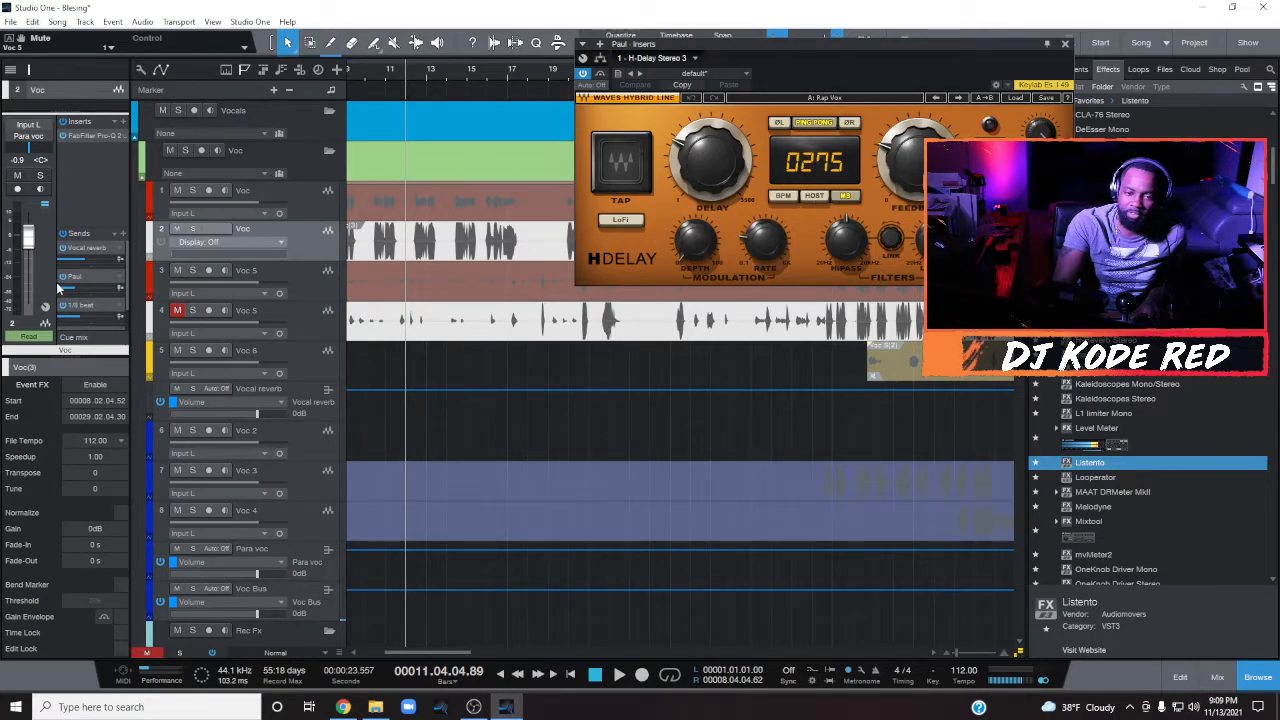
left_click(91, 310)
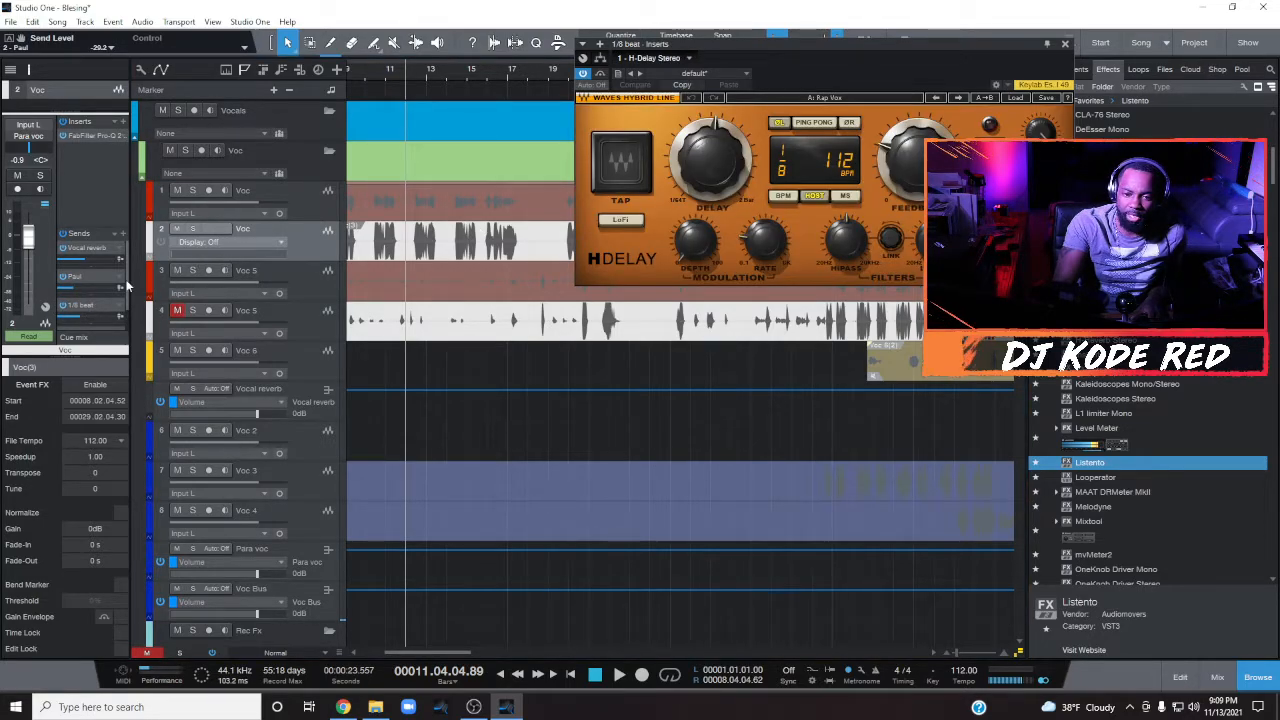
scroll(127, 292, "down", 1)
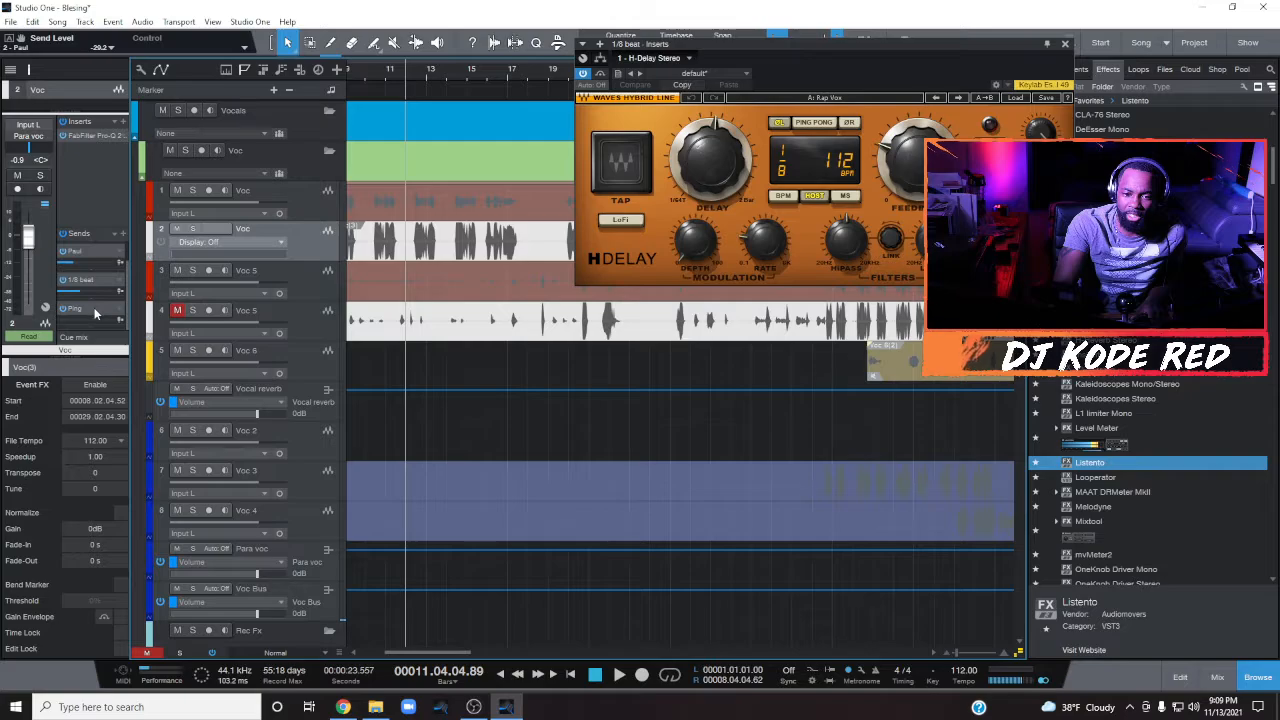
left_click(93, 310)
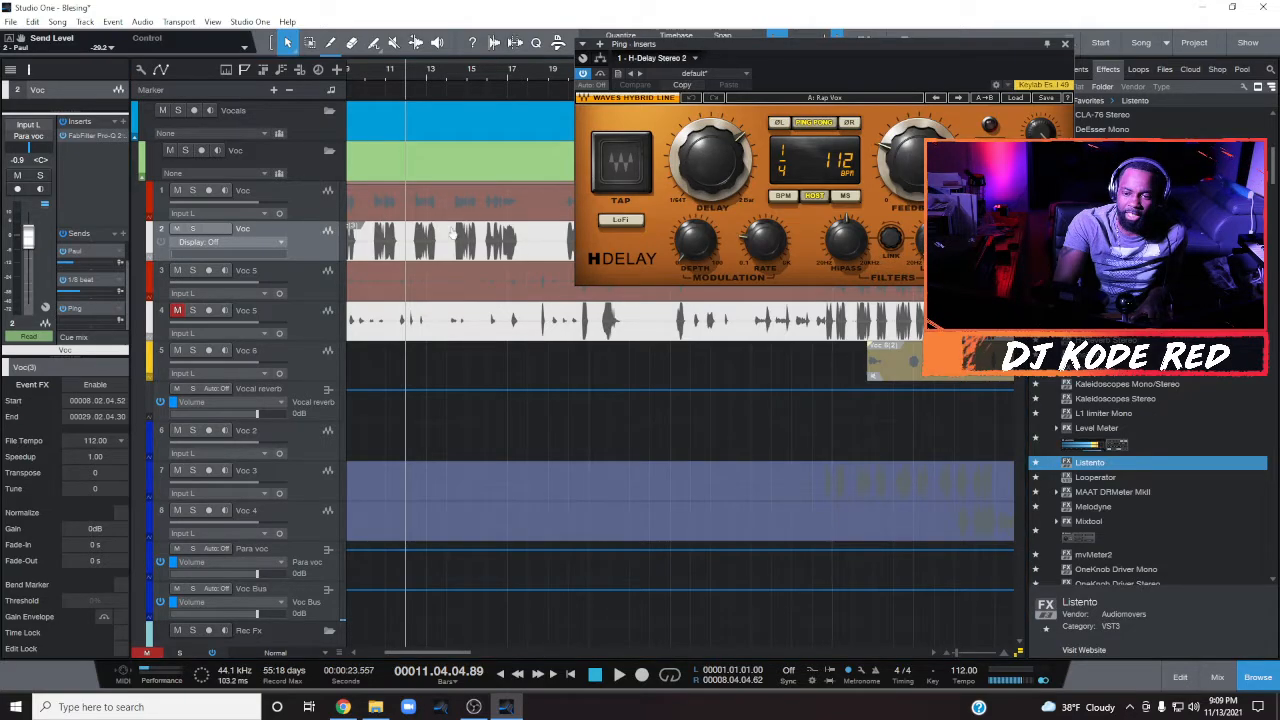
left_click(100, 312)
left_click(96, 307)
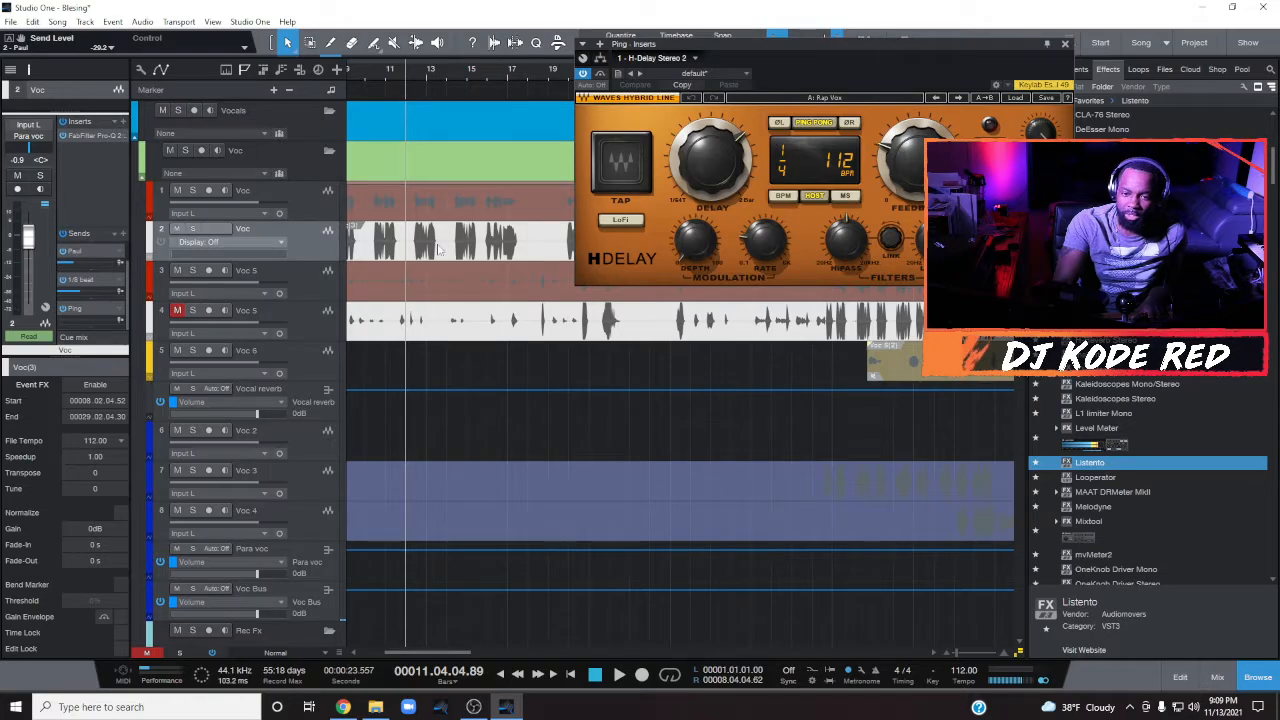
Step: Show the Ping send level automation on an enlarged Voc track 2 and close the H-Delay window
right_click(311, 243)
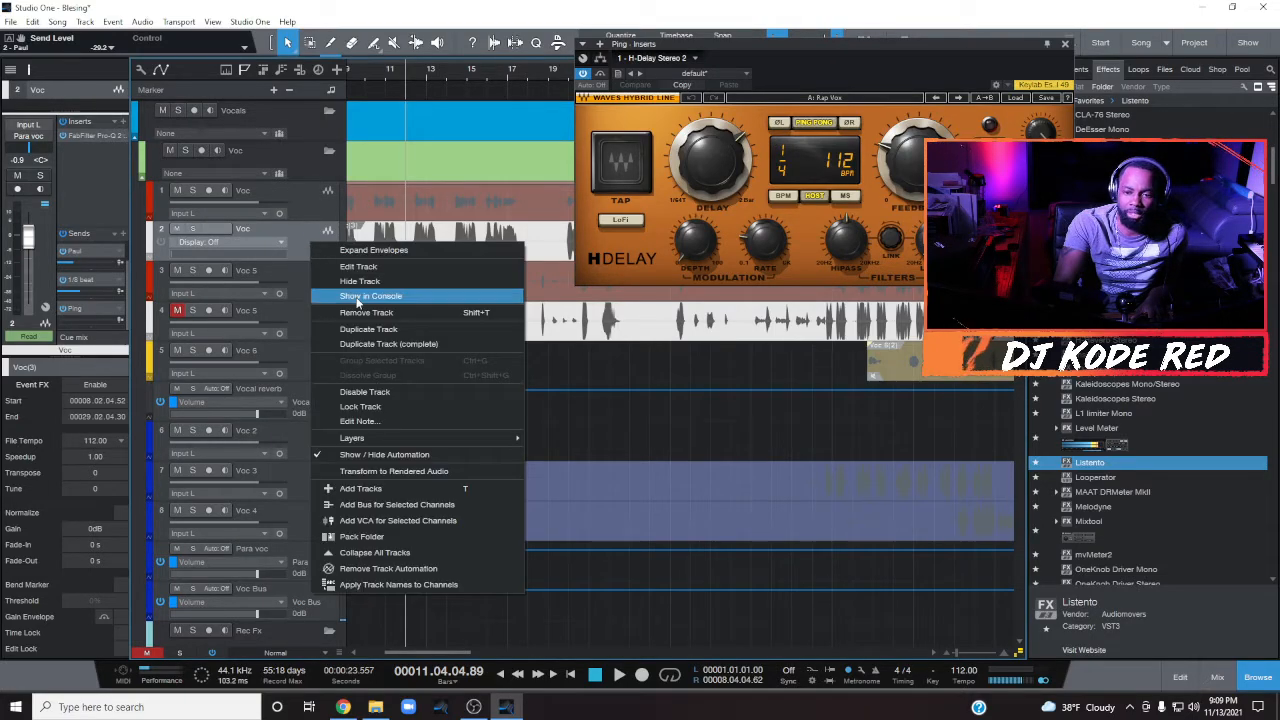
left_click(358, 454)
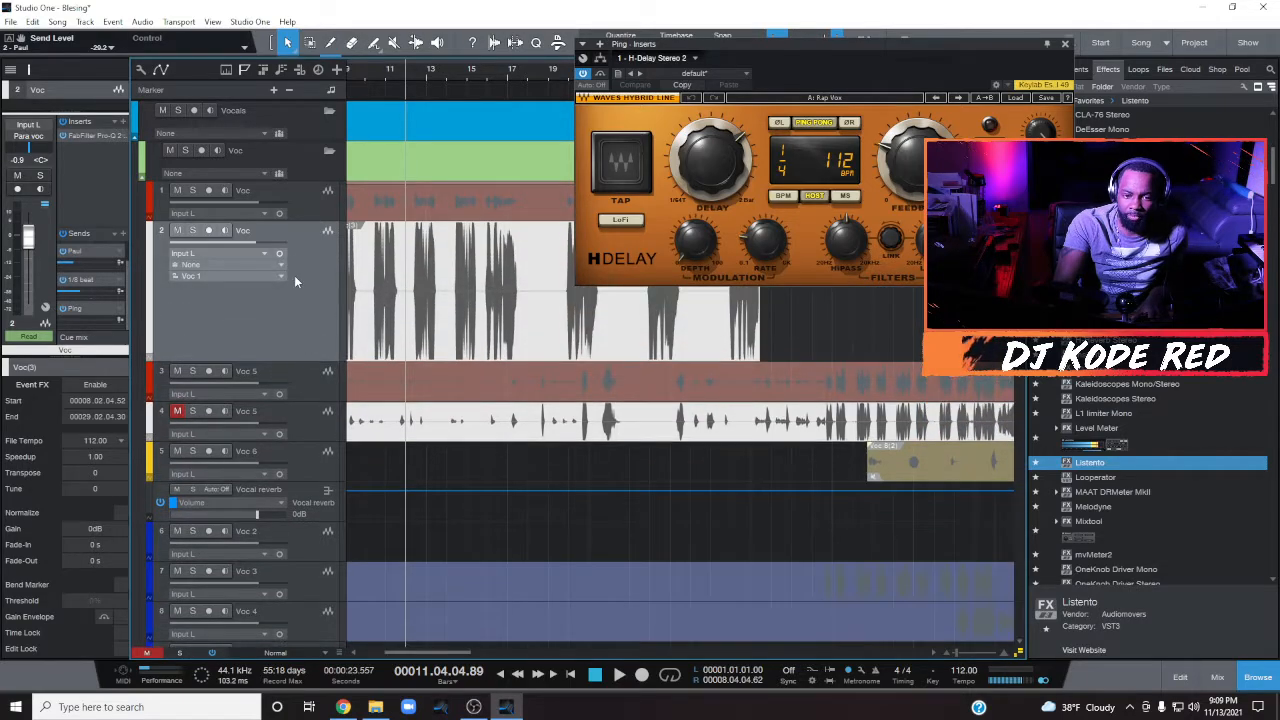
right_click(294, 275)
left_click(357, 489)
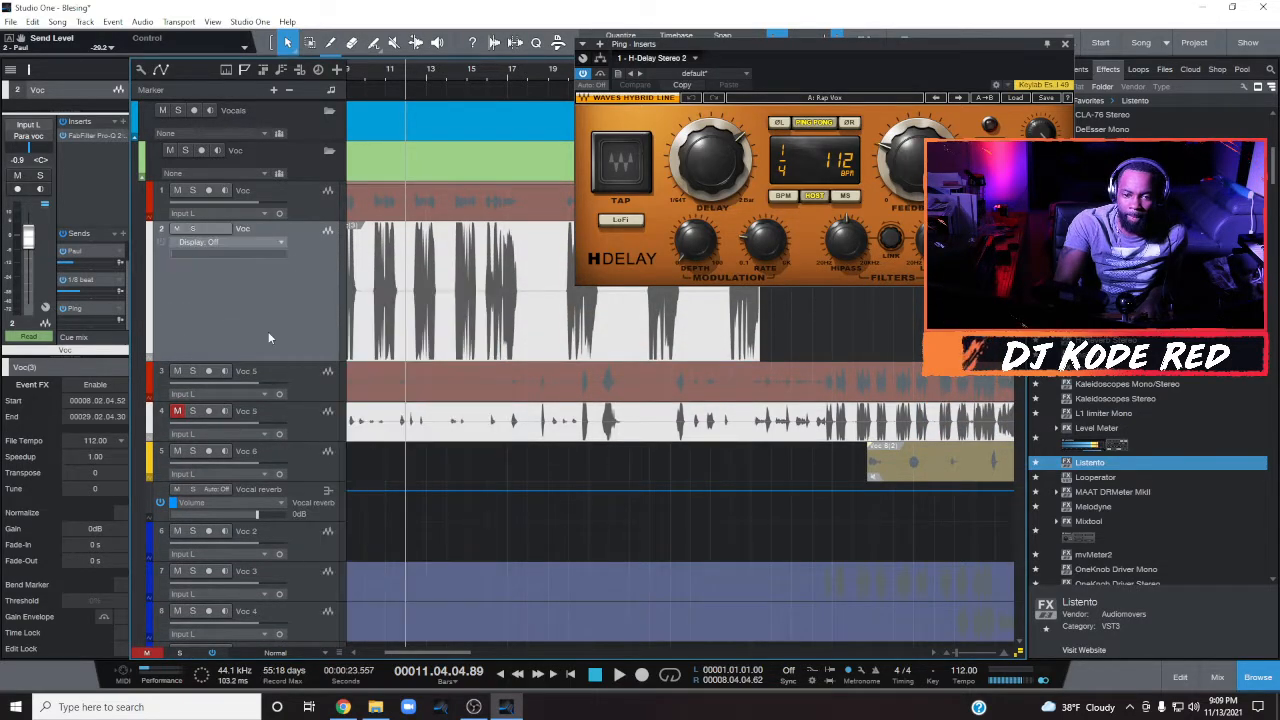
left_click(278, 243)
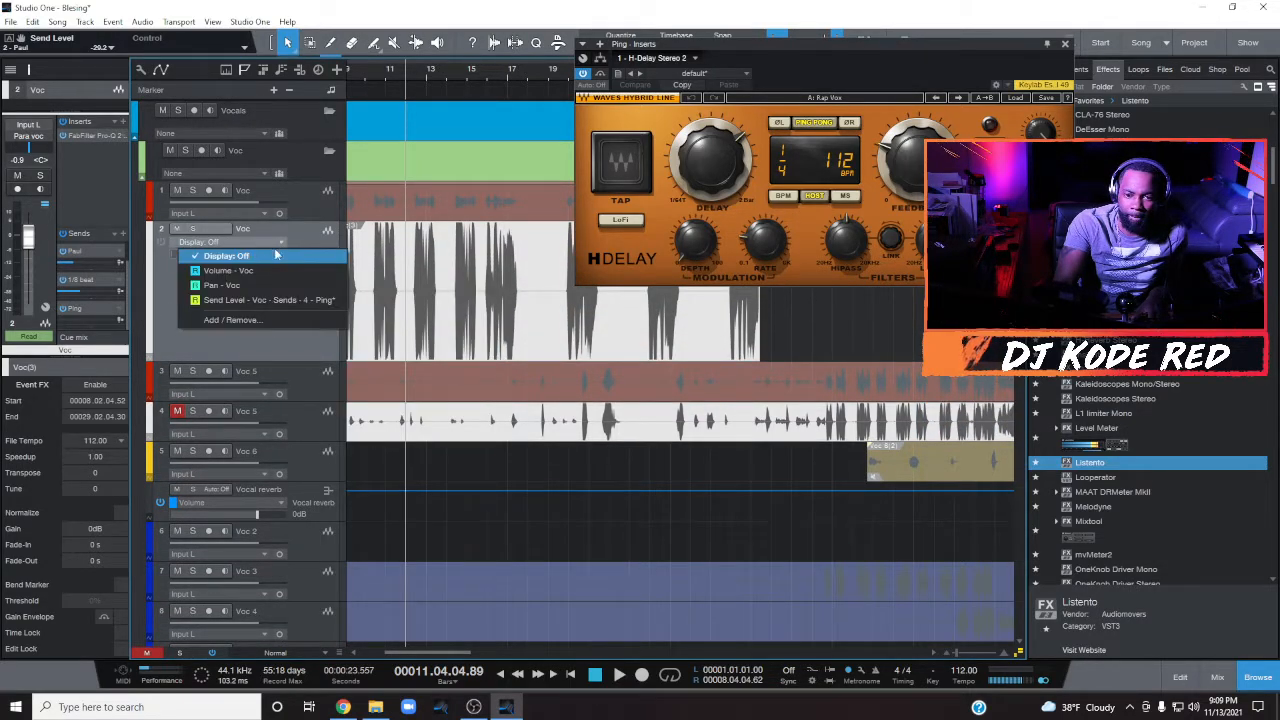
left_click(258, 300)
left_click_drag(447, 653, 424, 653)
left_click(1065, 43)
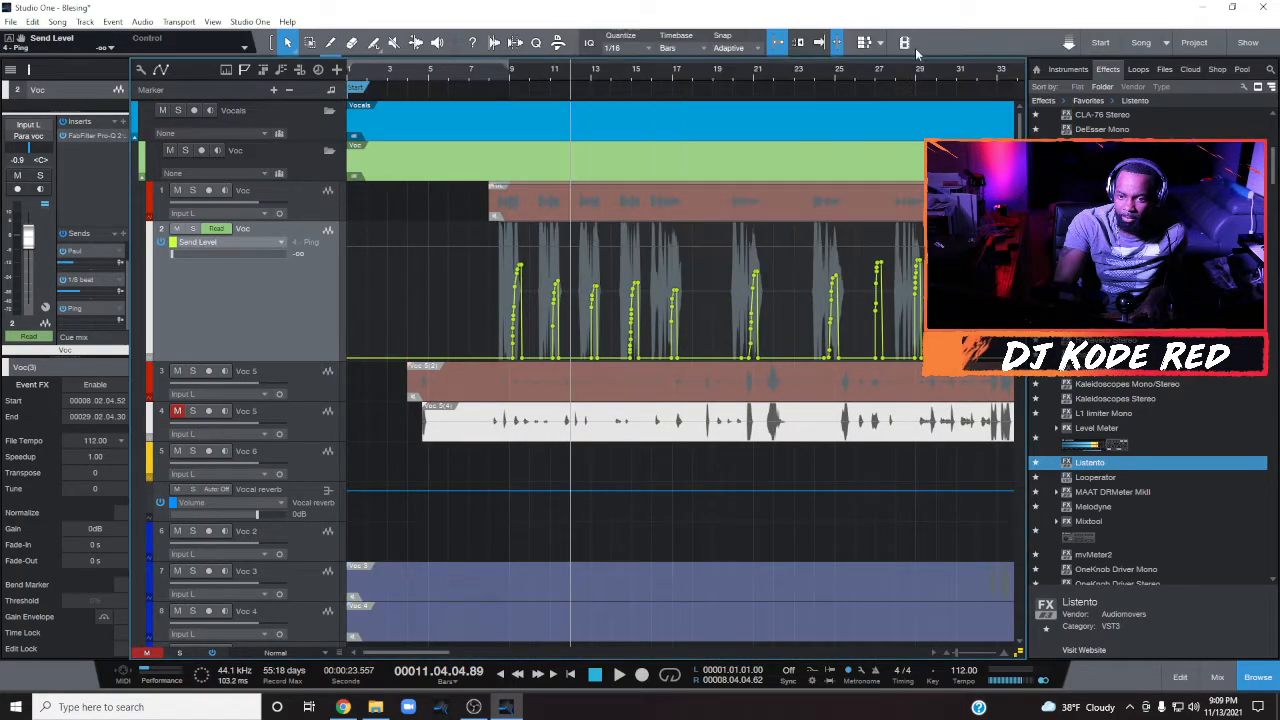
Step: Play the song from bar 8 to bar 15, and unmute and select Voc 5 track 4
left_click(490, 72)
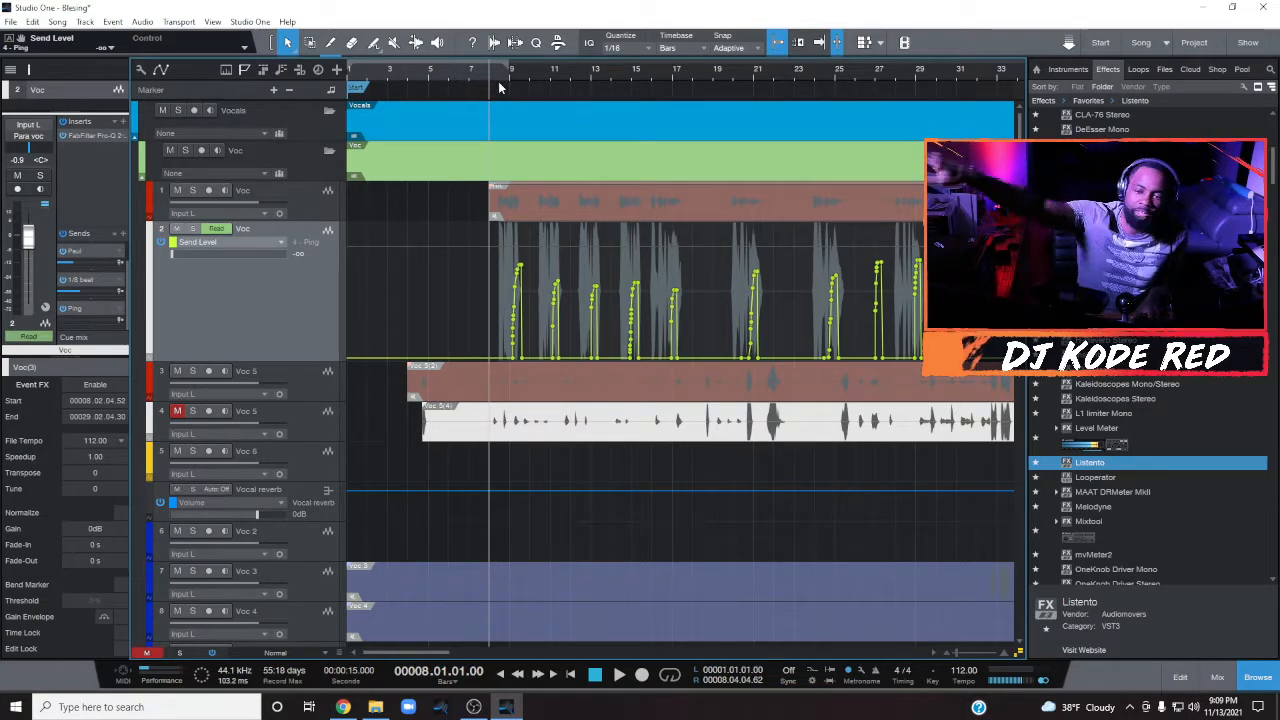
key("space")
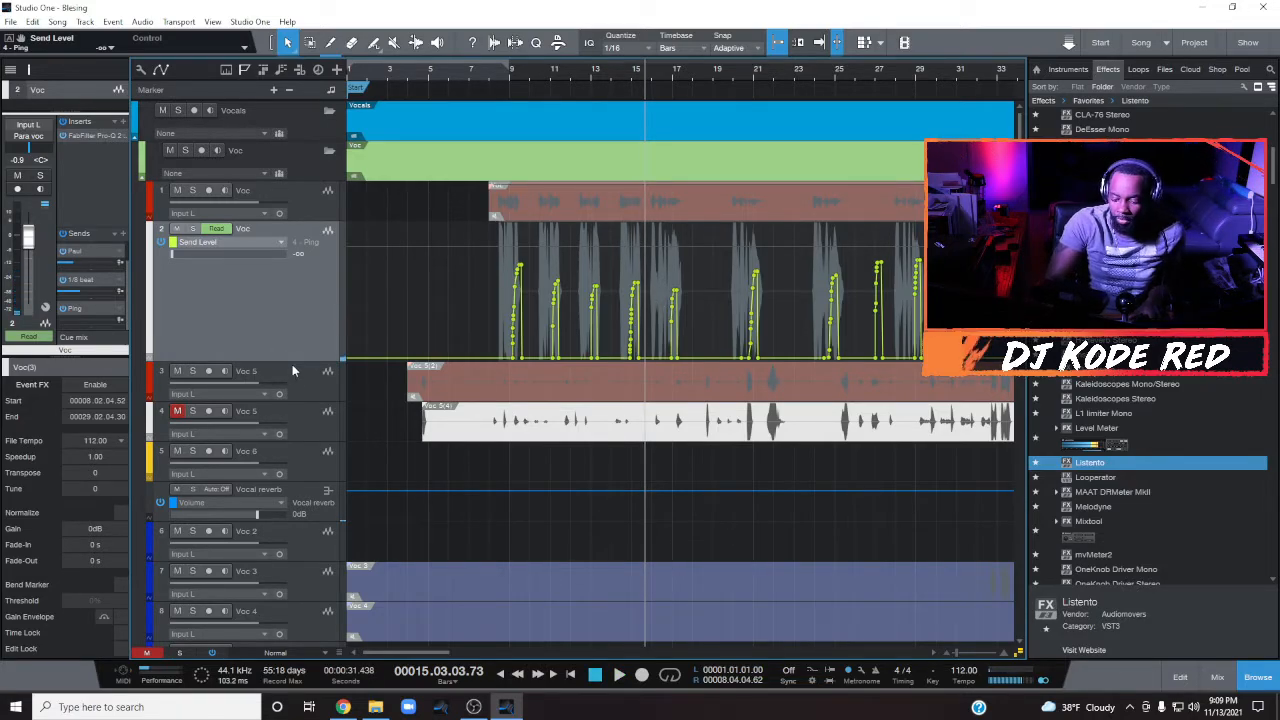
left_click(178, 412)
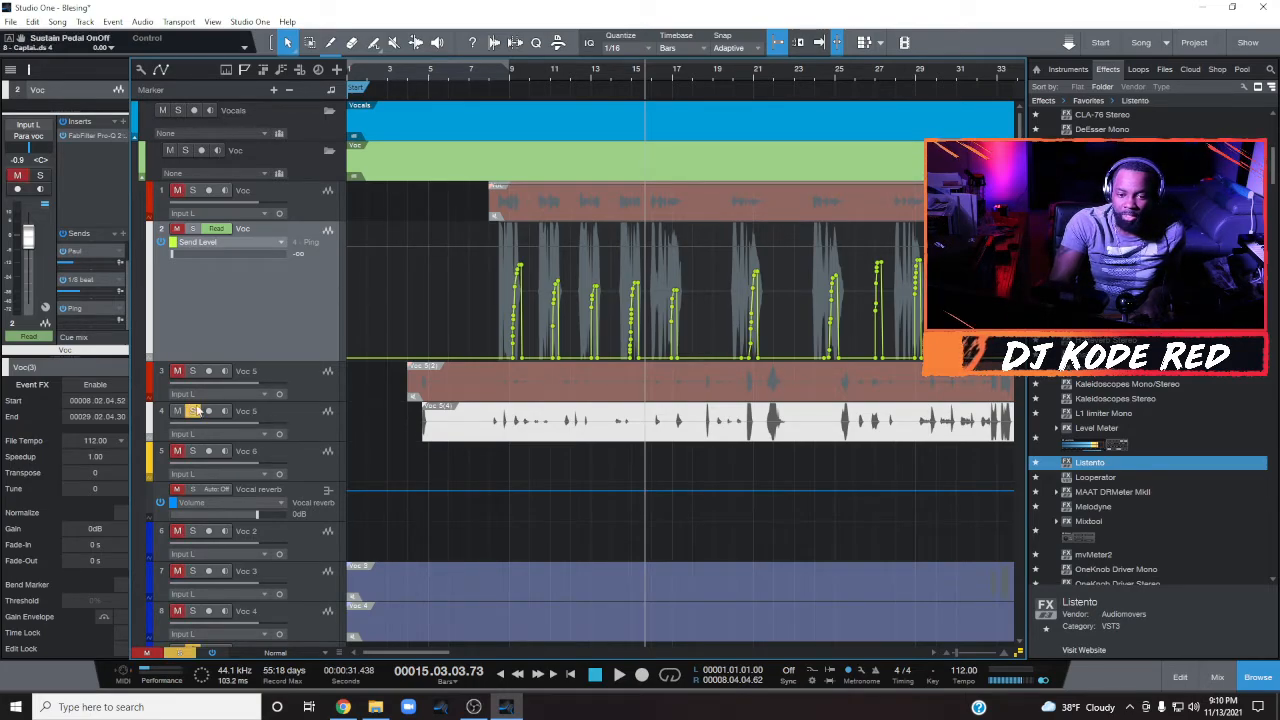
left_click(308, 423)
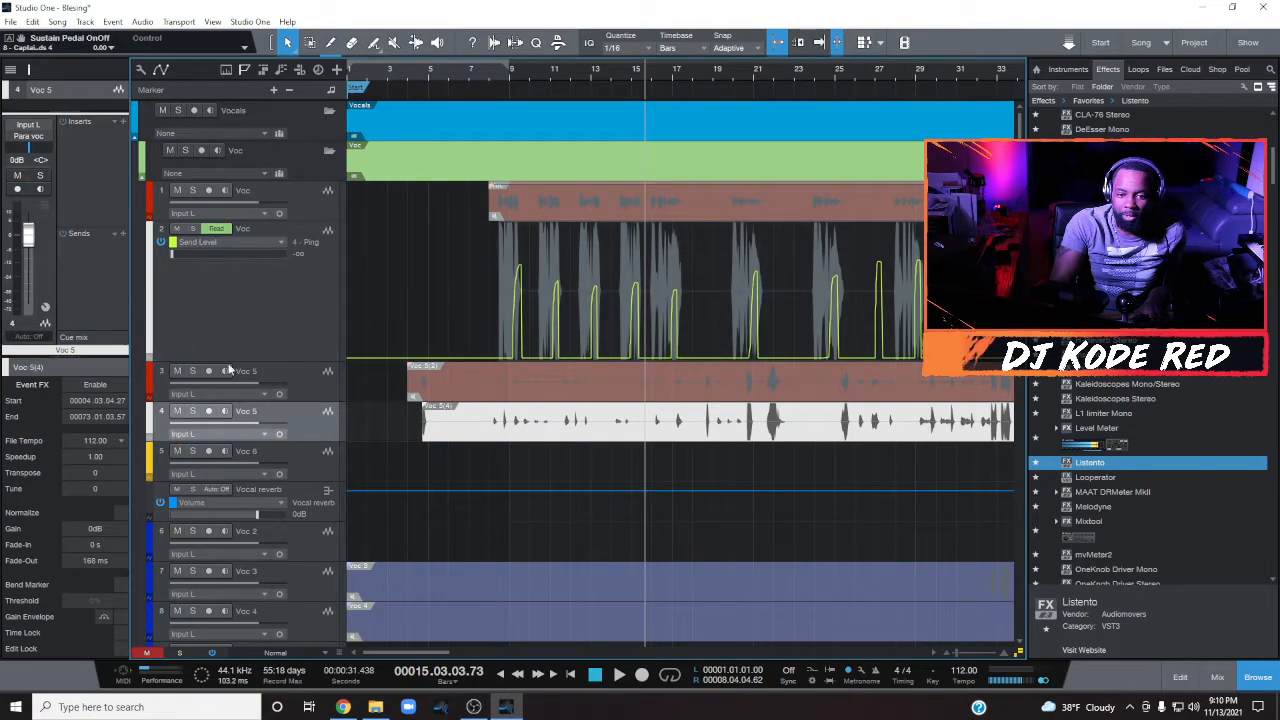
Step: Select Voc 5 track 3 and audition the vocals briefly from bar 34
left_click(292, 371)
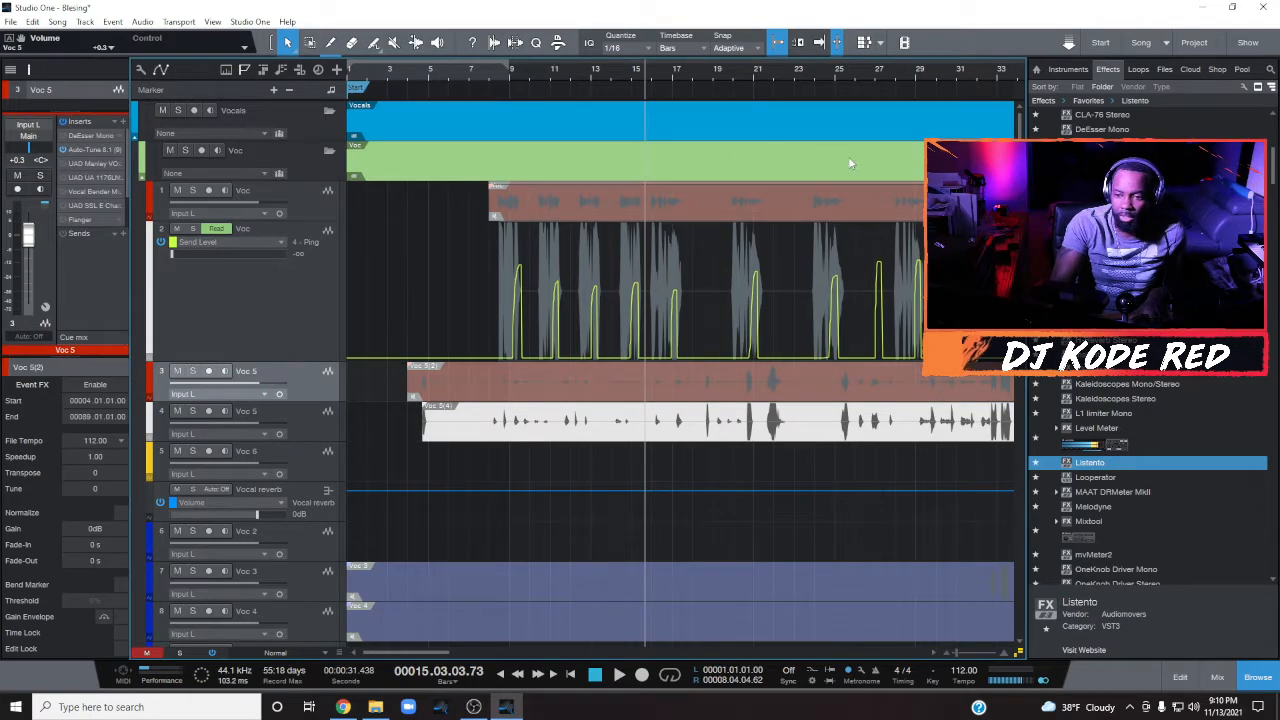
scroll(912, 75, "down", 3)
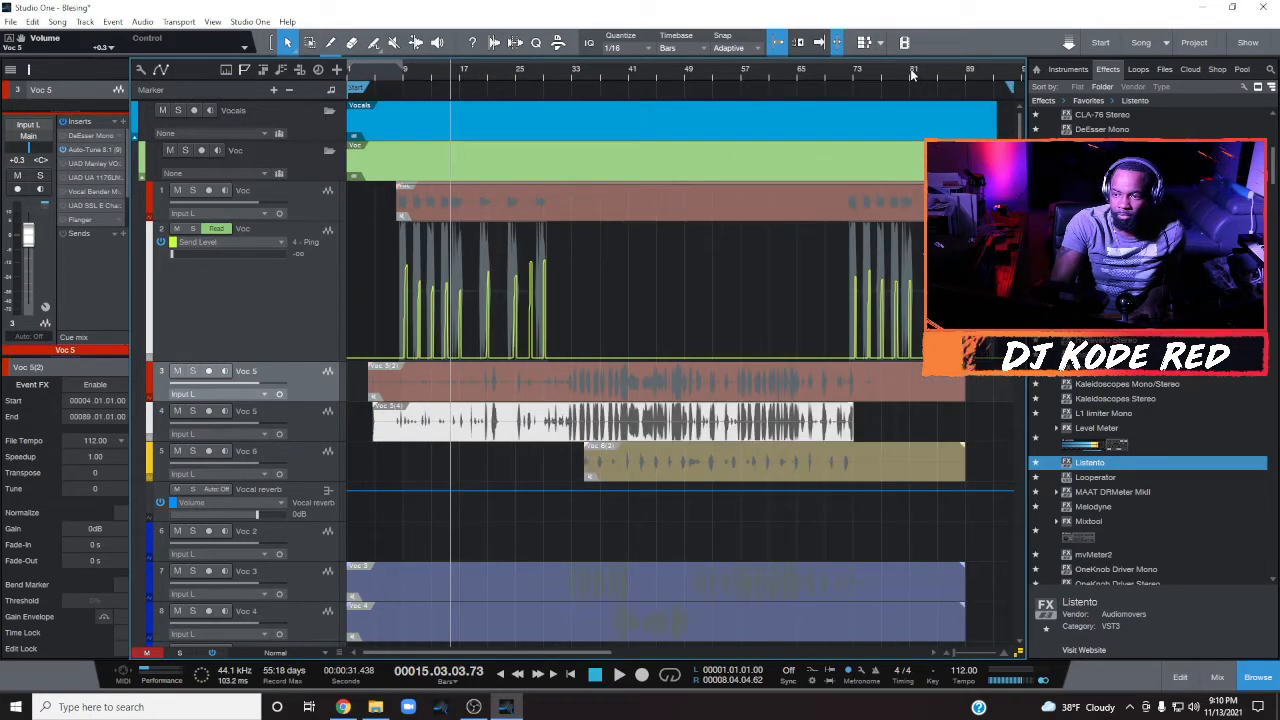
left_click(578, 70)
key("space")
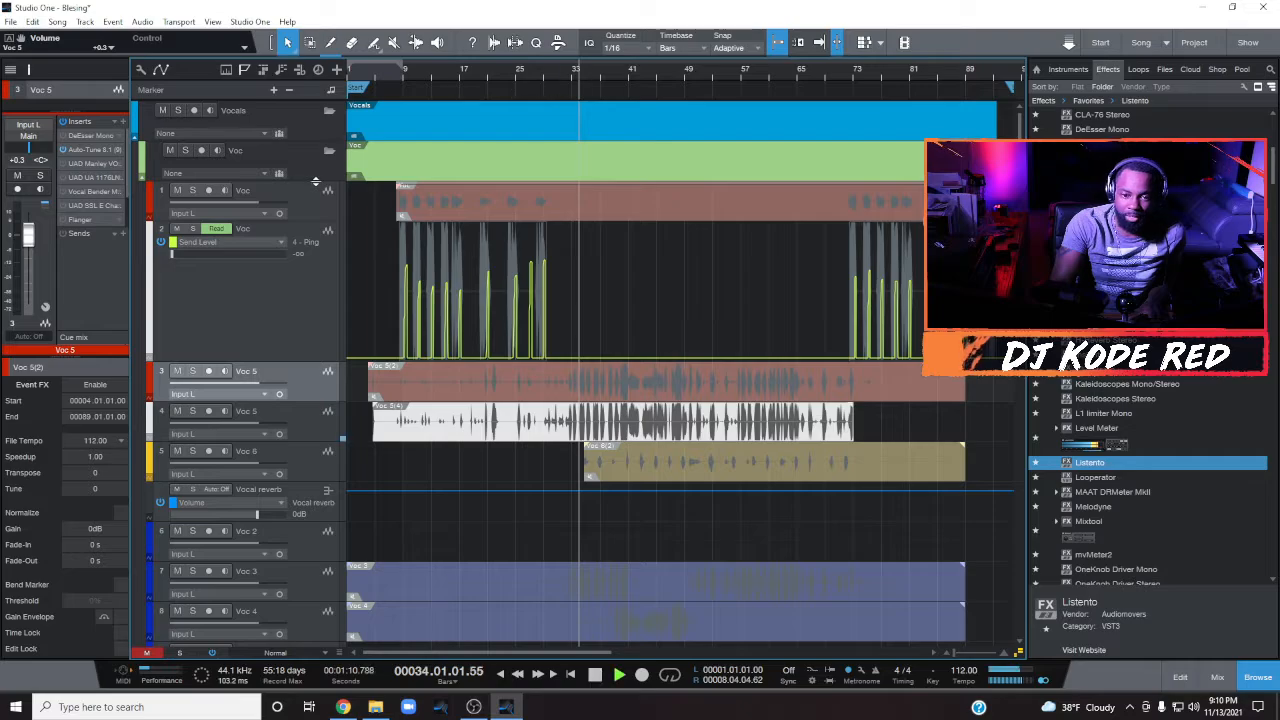
key("space")
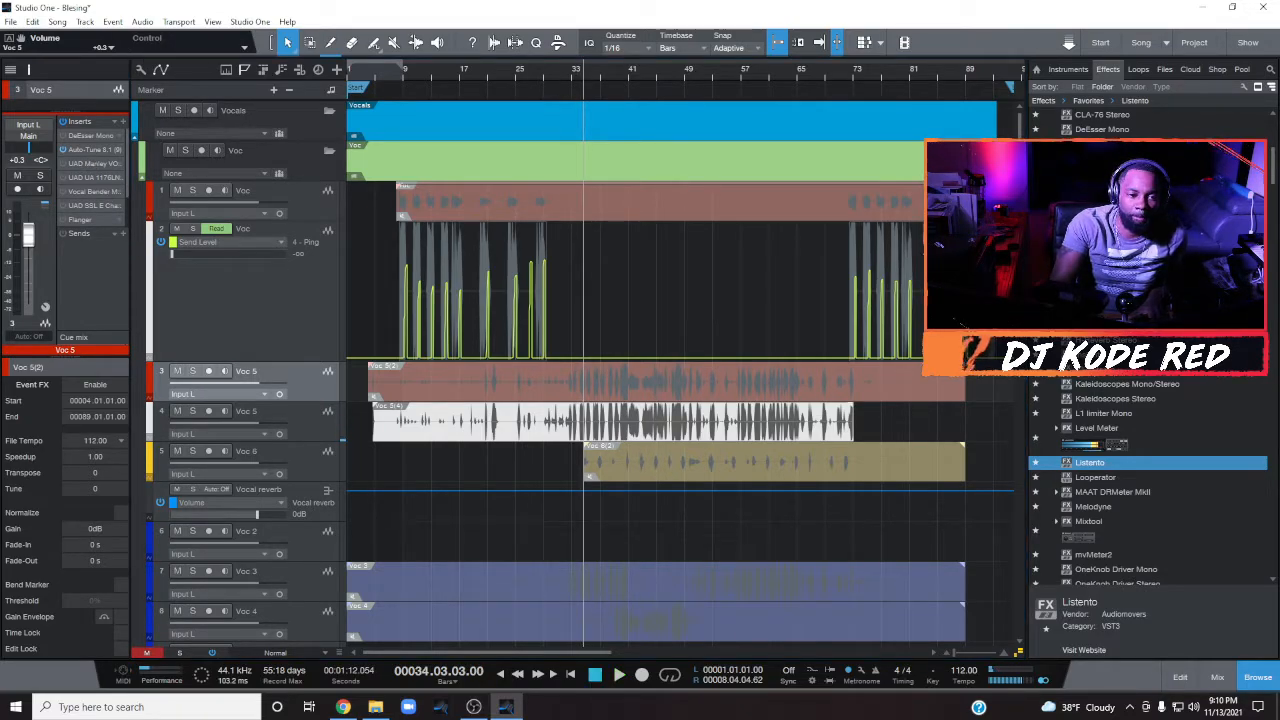
Step: Examine the Auto-Tune 8.1, UAD Manley VOXBOX, UAD UA 1176LN Legacy and Vocal Bender Mono inserts on Voc 5 track 3
left_click(95, 149)
left_click_drag(184, 177, 1037, 88)
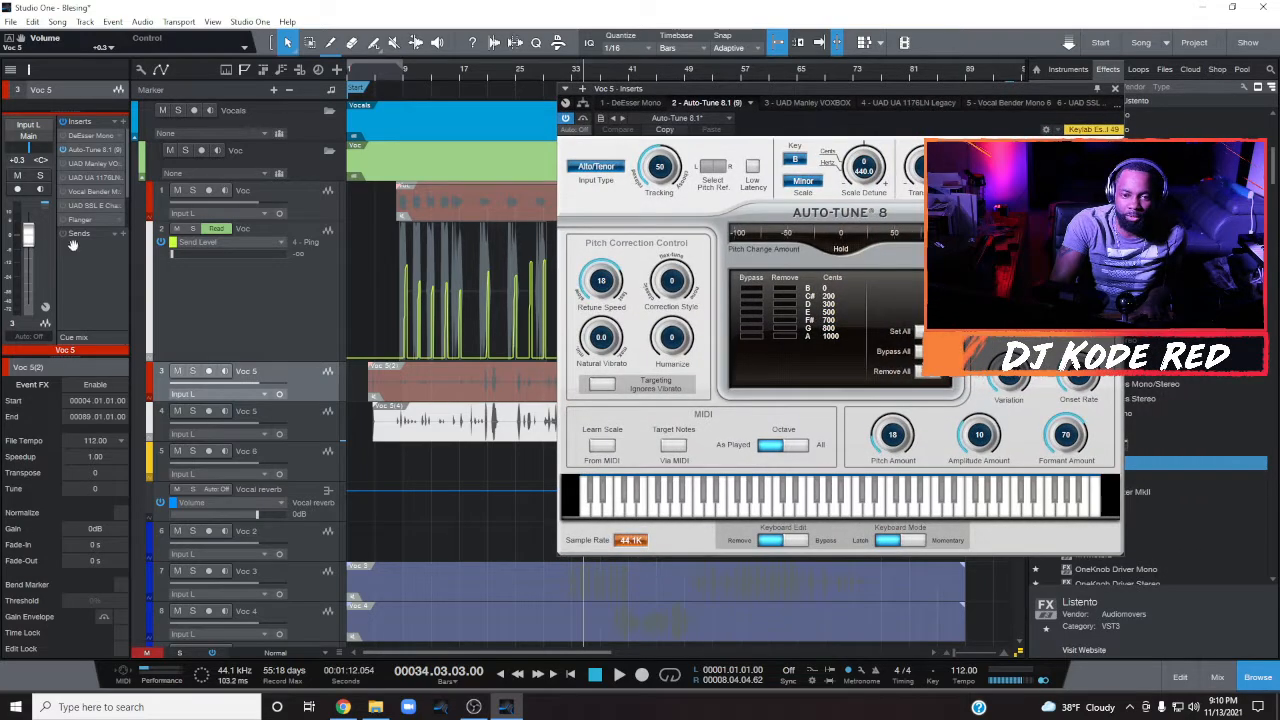
left_click(88, 164)
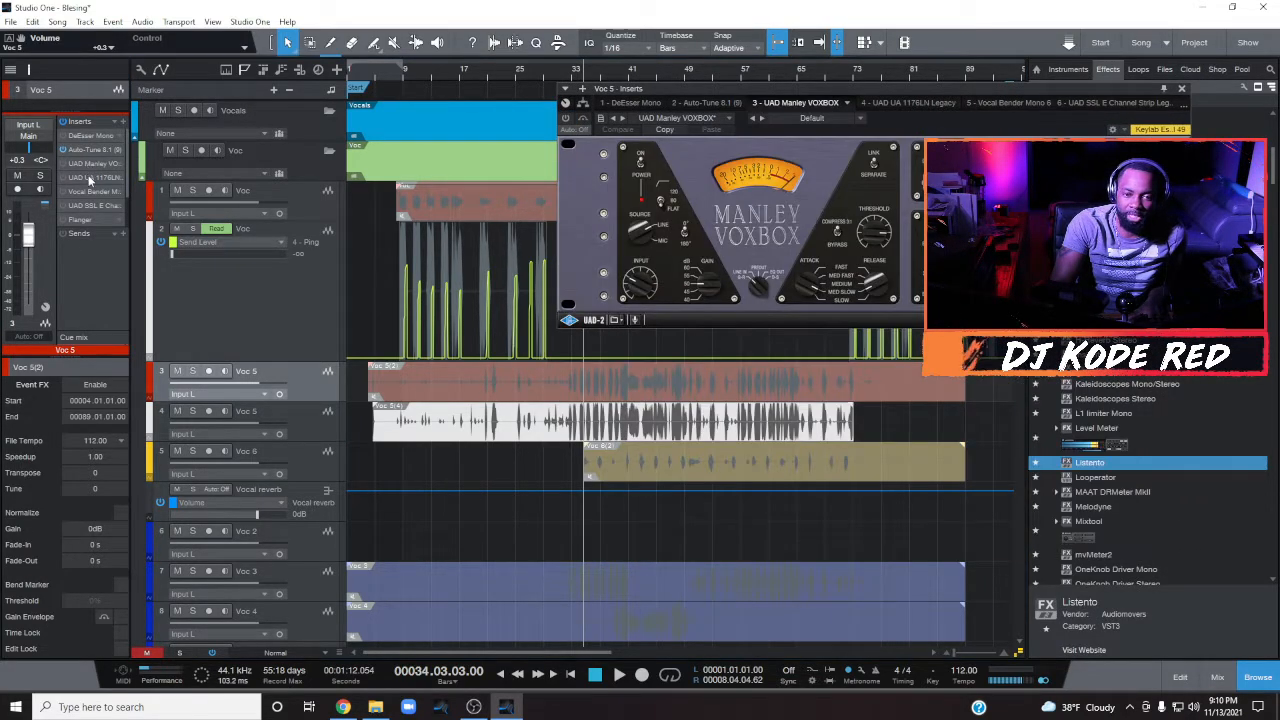
left_click(88, 177)
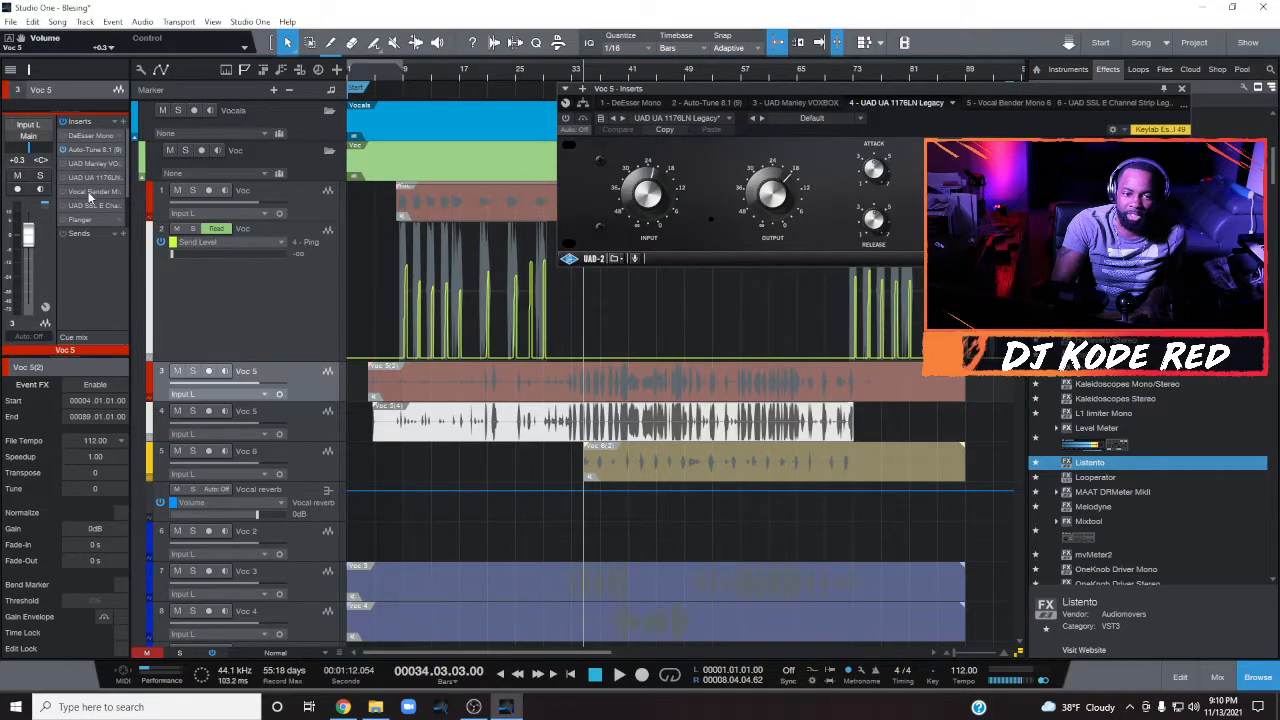
left_click(88, 193)
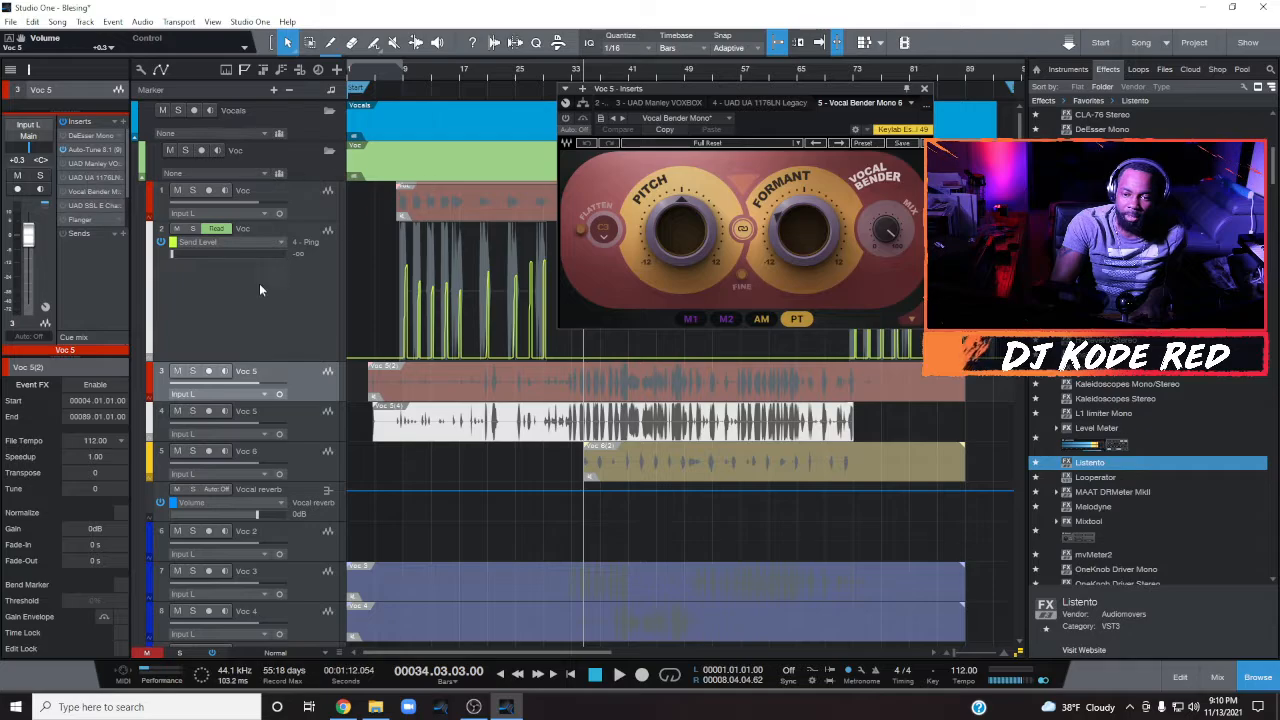
Step: Examine the HF and LMF frequency controls in the UAD SSL E Channel Strip Legacy insert on Voc 5 track 3 and close it
left_click(94, 205)
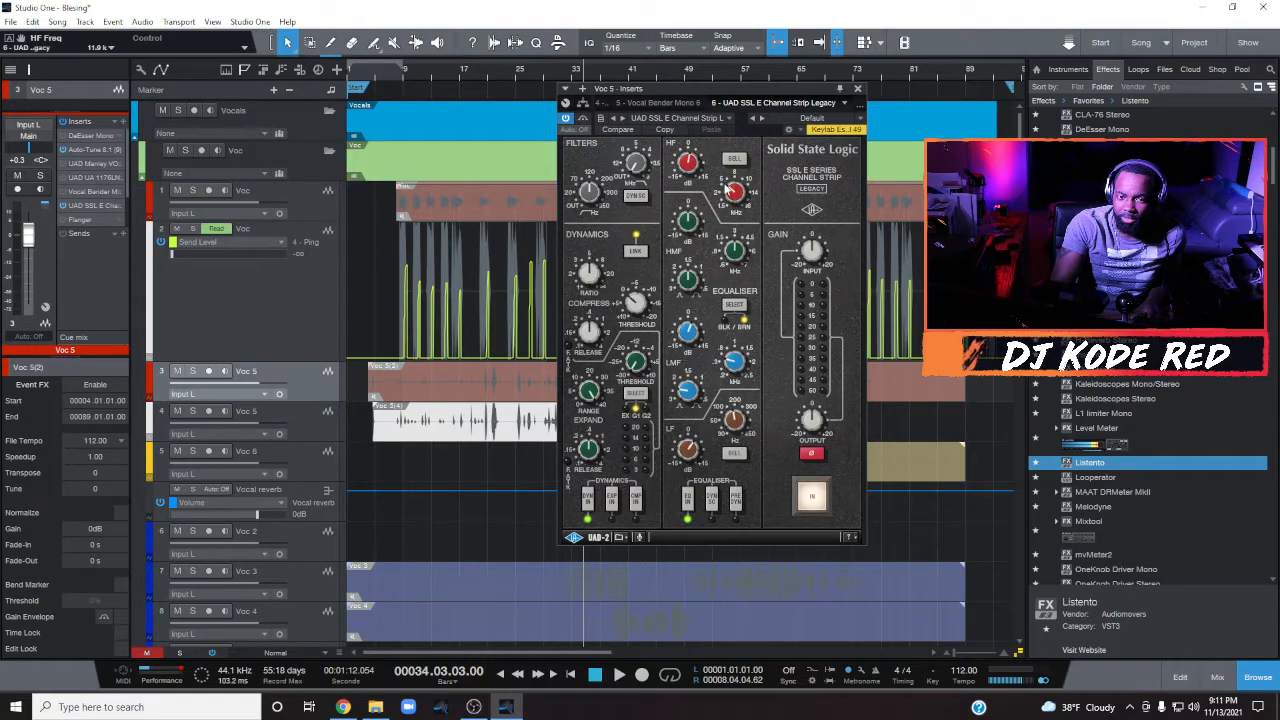
left_click_drag(727, 188, 727, 194)
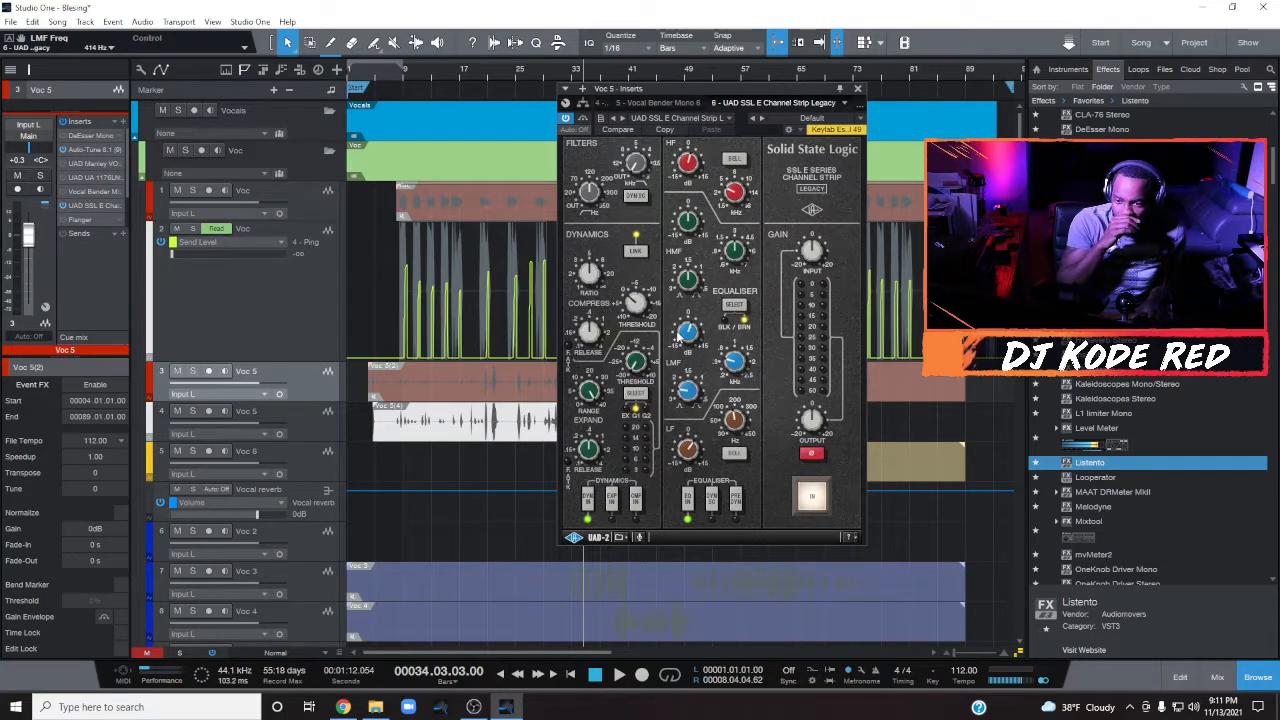
left_click(857, 88)
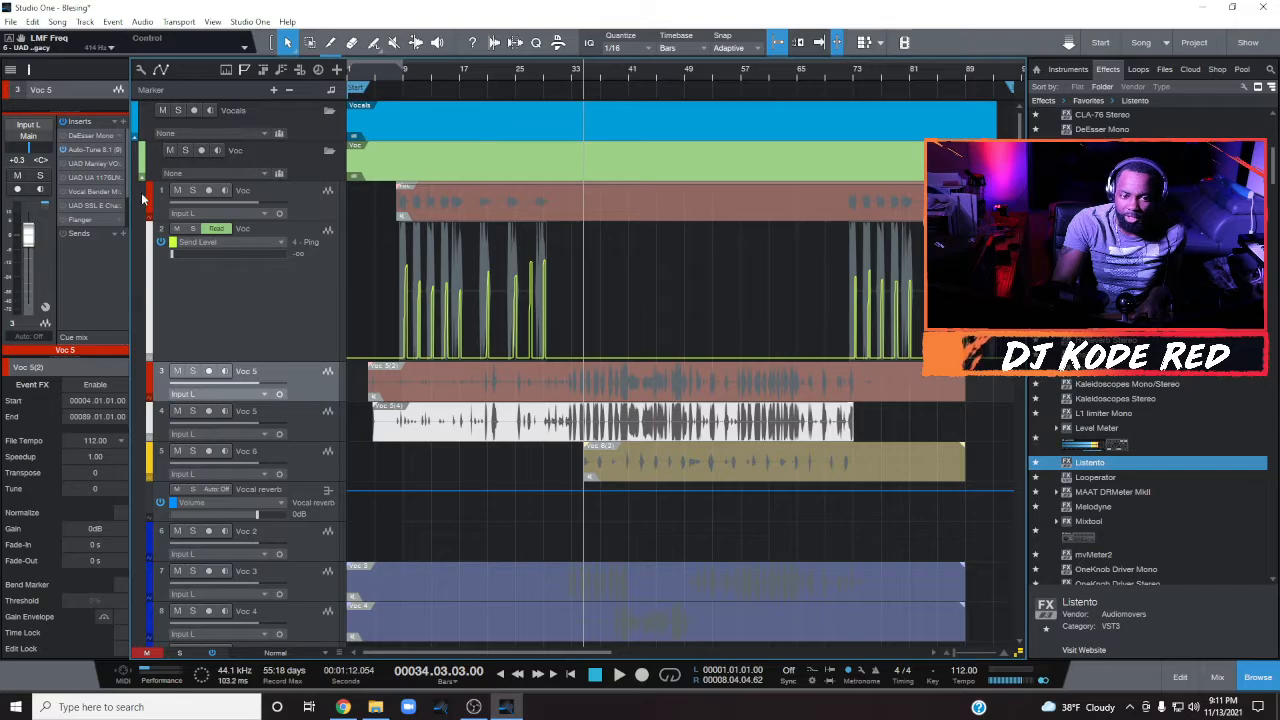
Step: Play the song from bar 33 while locating the Adlibs tracks, stopping playback in bar 36
left_click(569, 68)
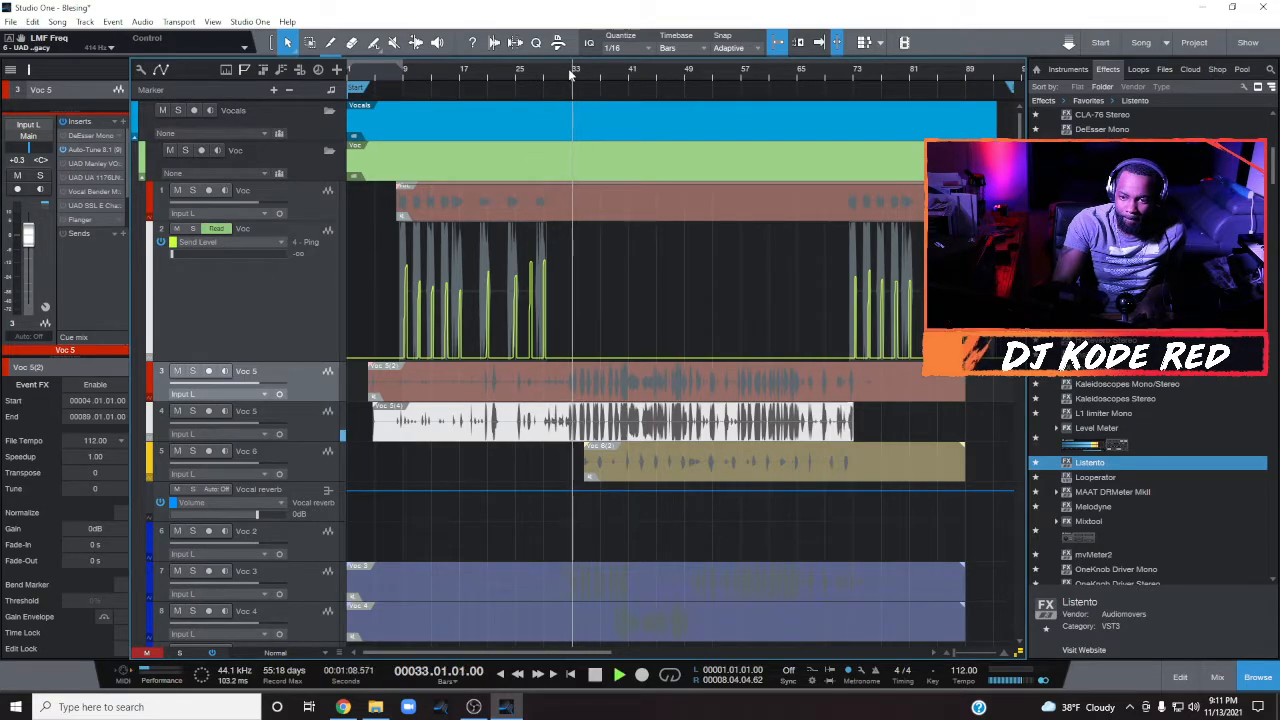
key("space")
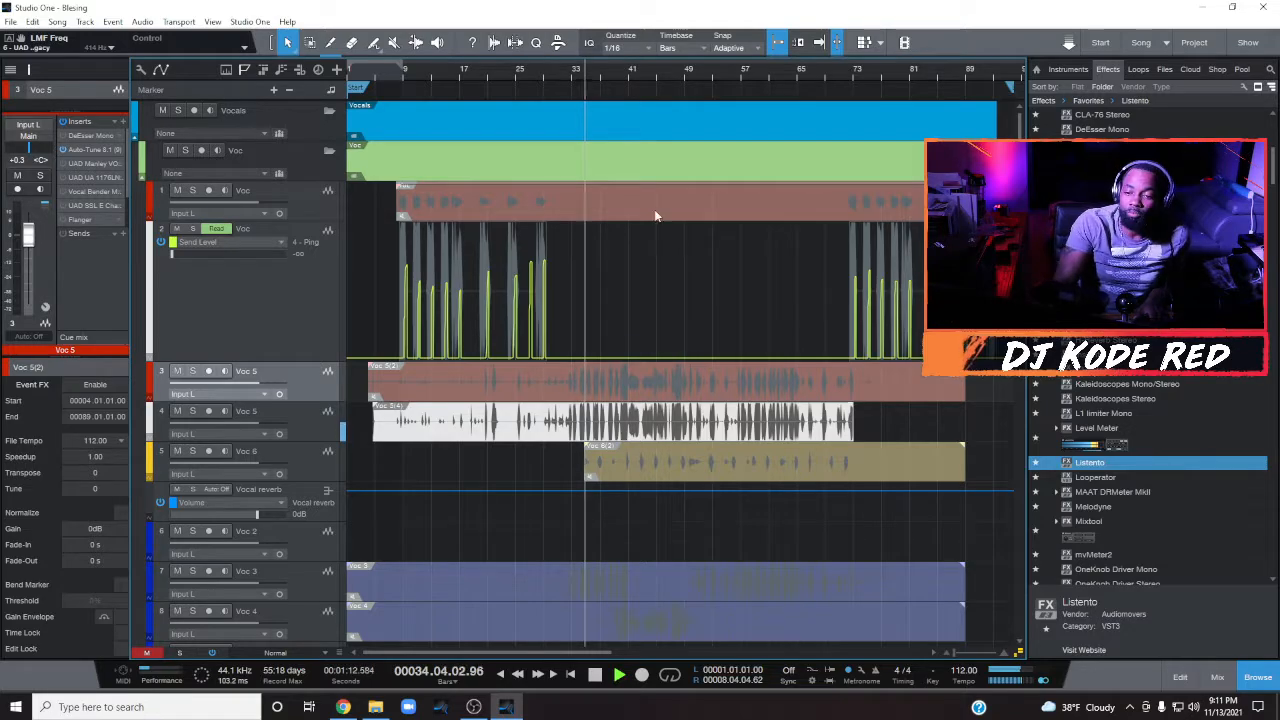
scroll(677, 243, "down", 3)
scroll(677, 240, "down", 10)
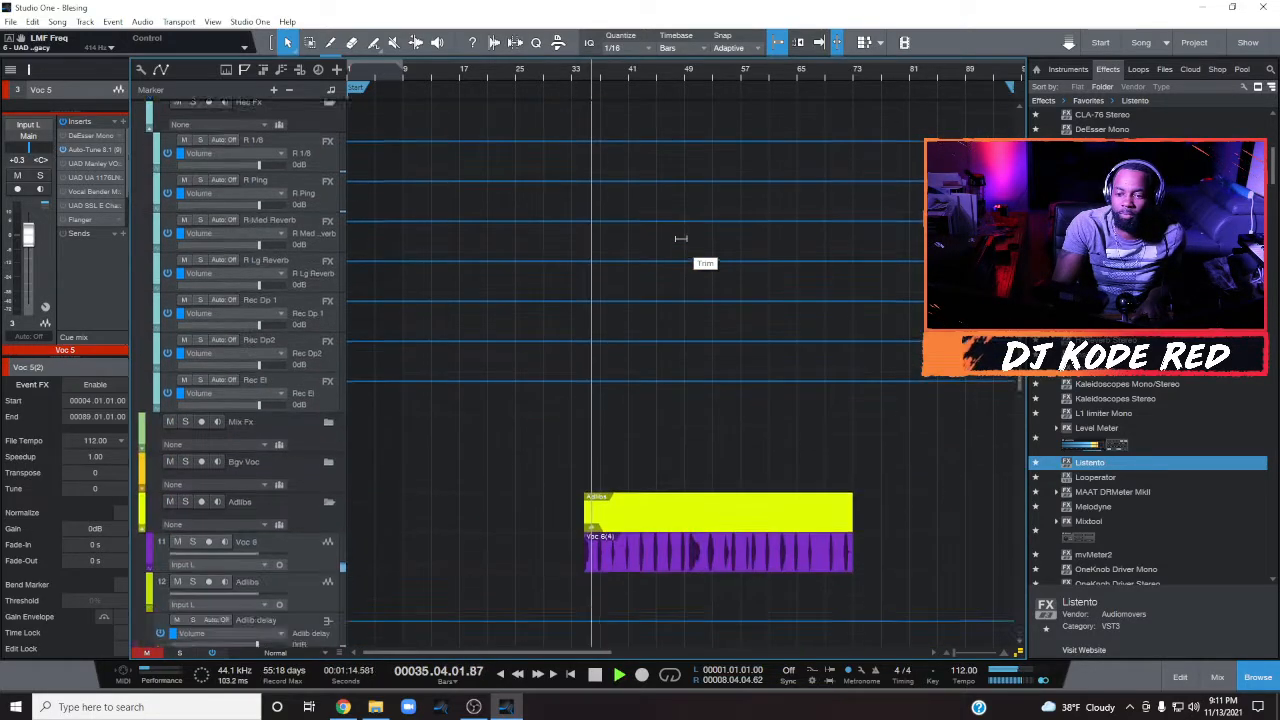
scroll(680, 238, "down", 2)
key("space")
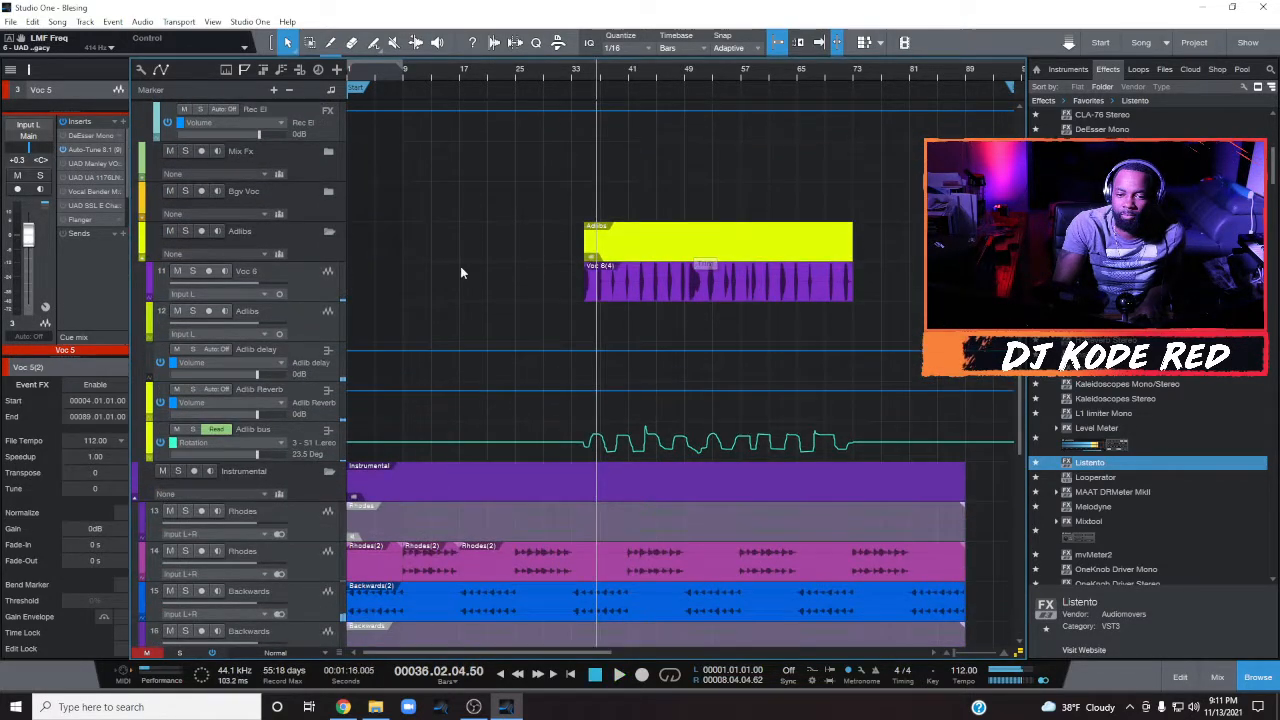
Step: Compare the inserts and sends of Voc 6 track 11 with those of the Adlib bus, enlarging the inserts list
left_click(310, 286)
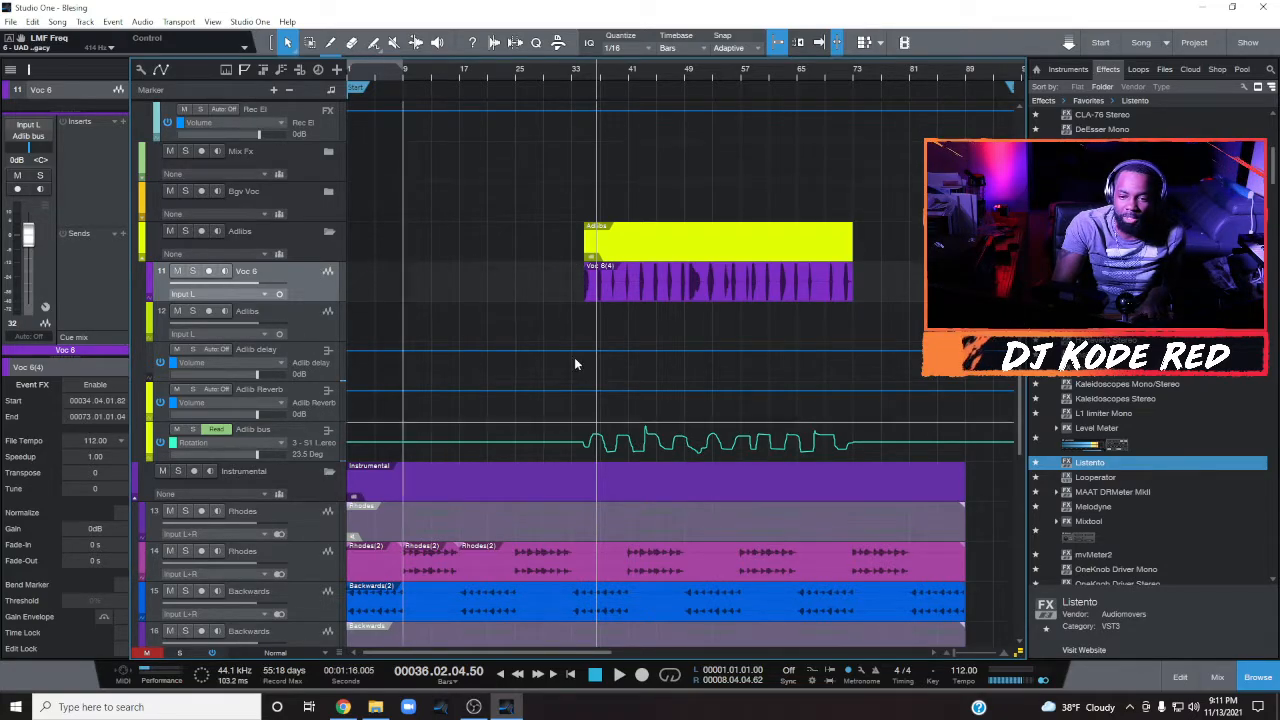
left_click(312, 430)
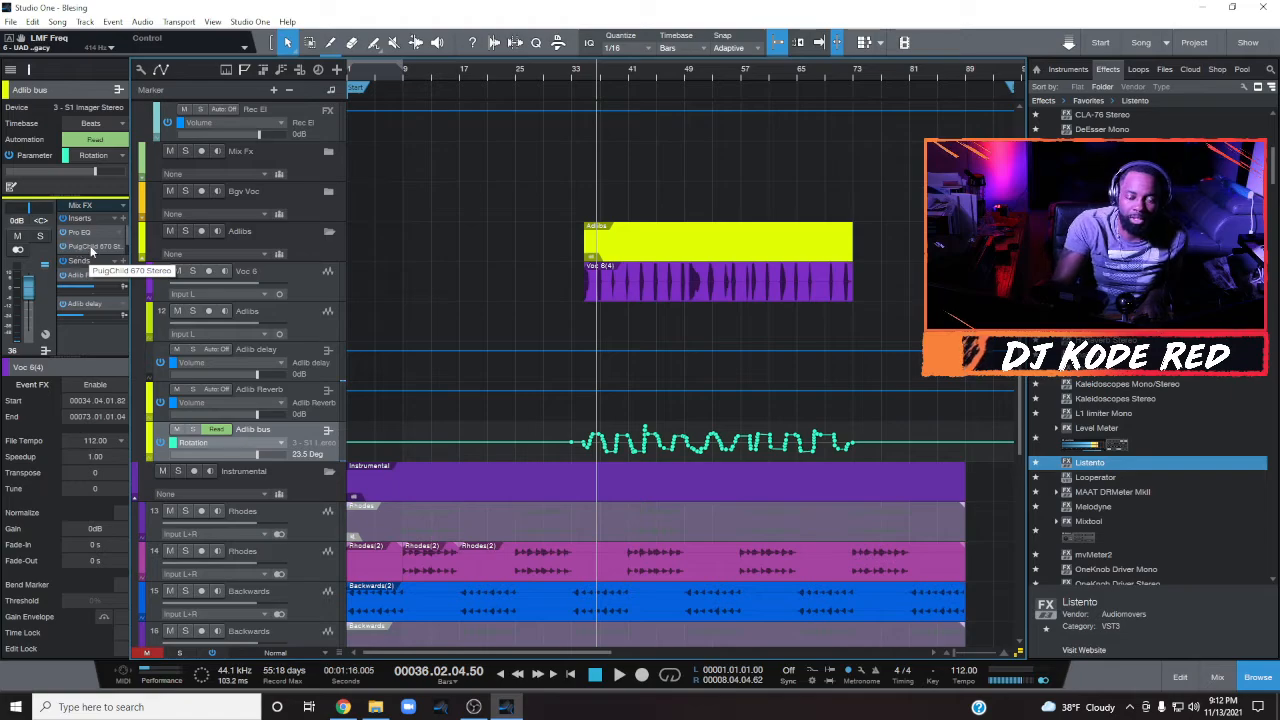
left_click_drag(92, 254, 93, 273)
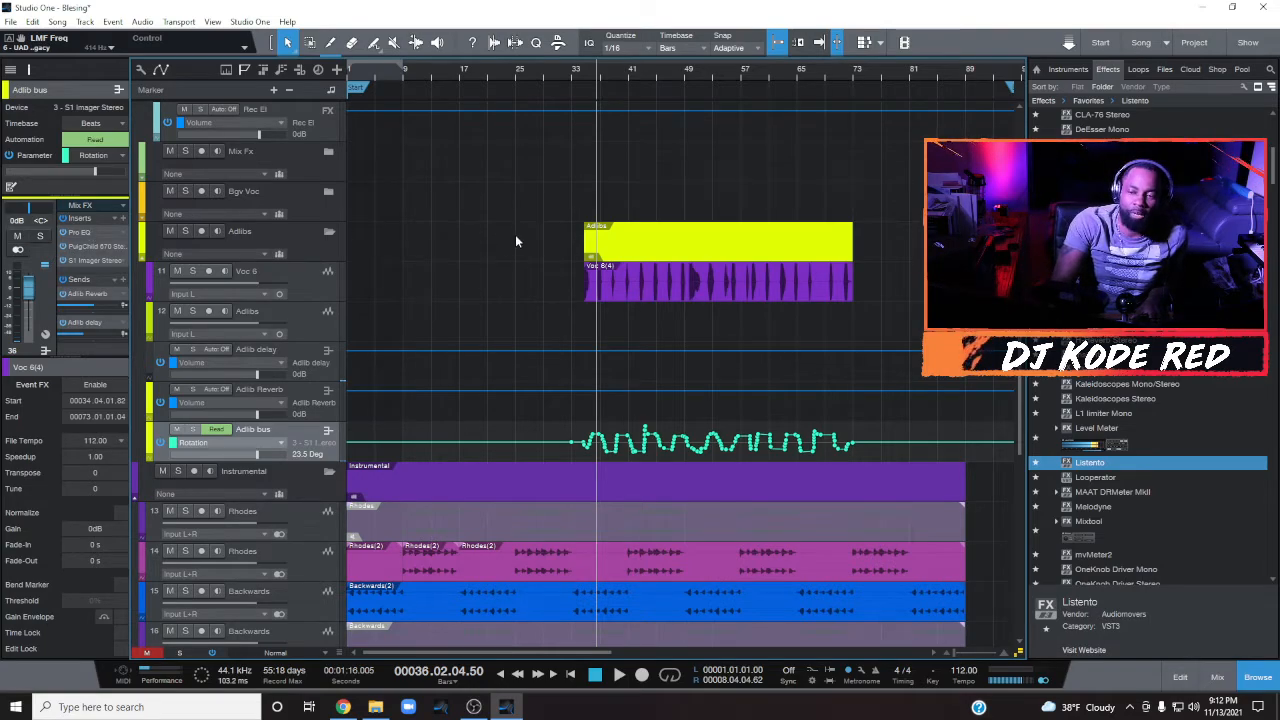
left_click(306, 286)
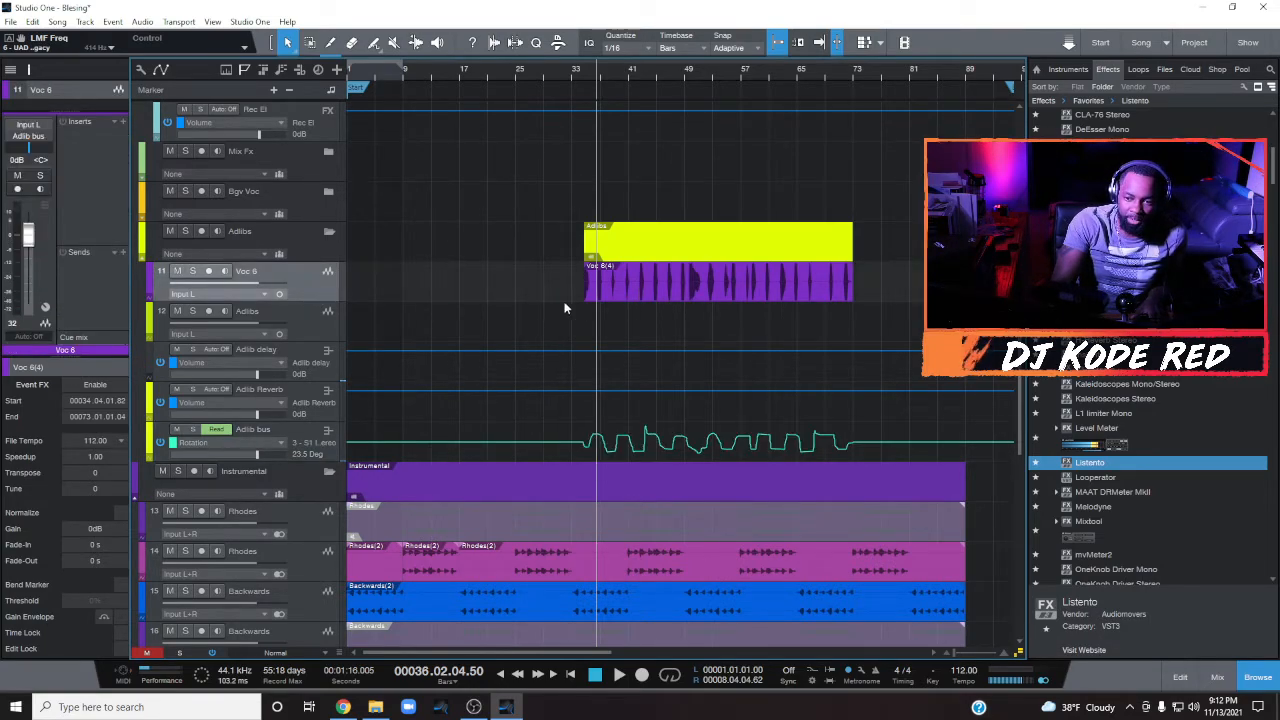
left_click(311, 453)
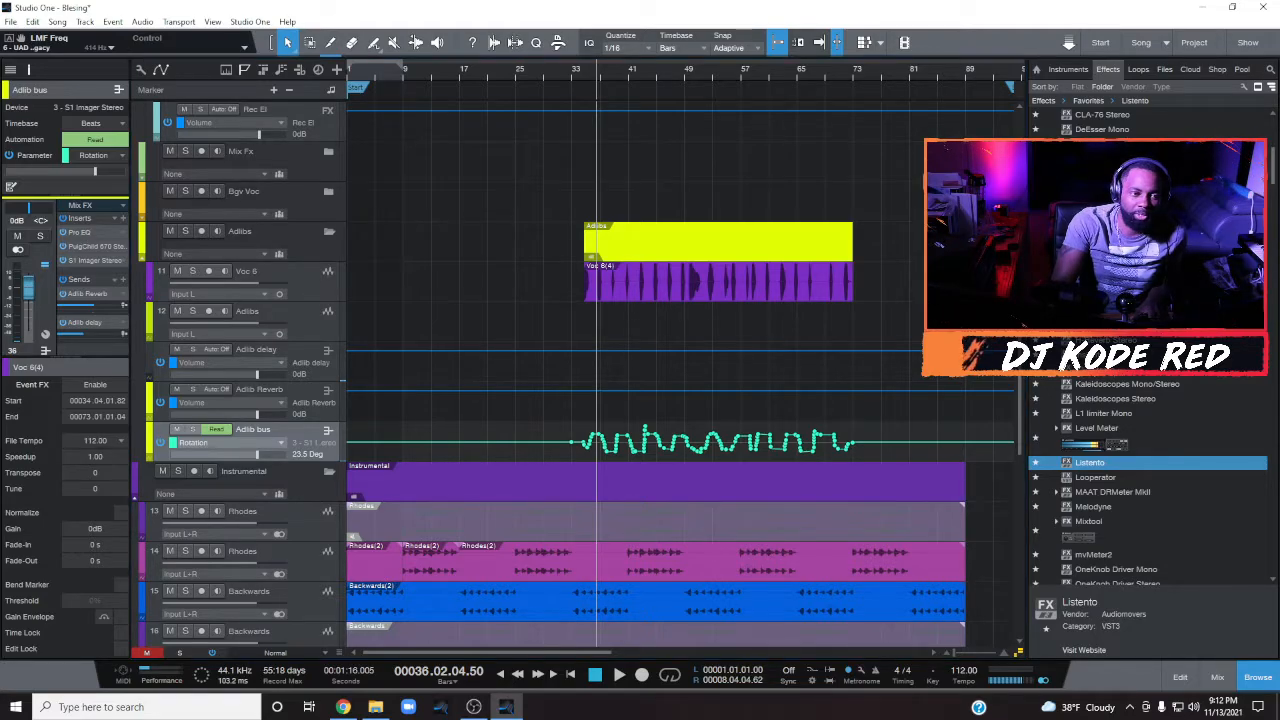
Step: Examine the Pro EQ and PuigChild 670 Stereo inserts on the Adlib bus, playing the song from bar 33 to watch the compressor
left_click(79, 231)
left_click_drag(595, 117, 906, 101)
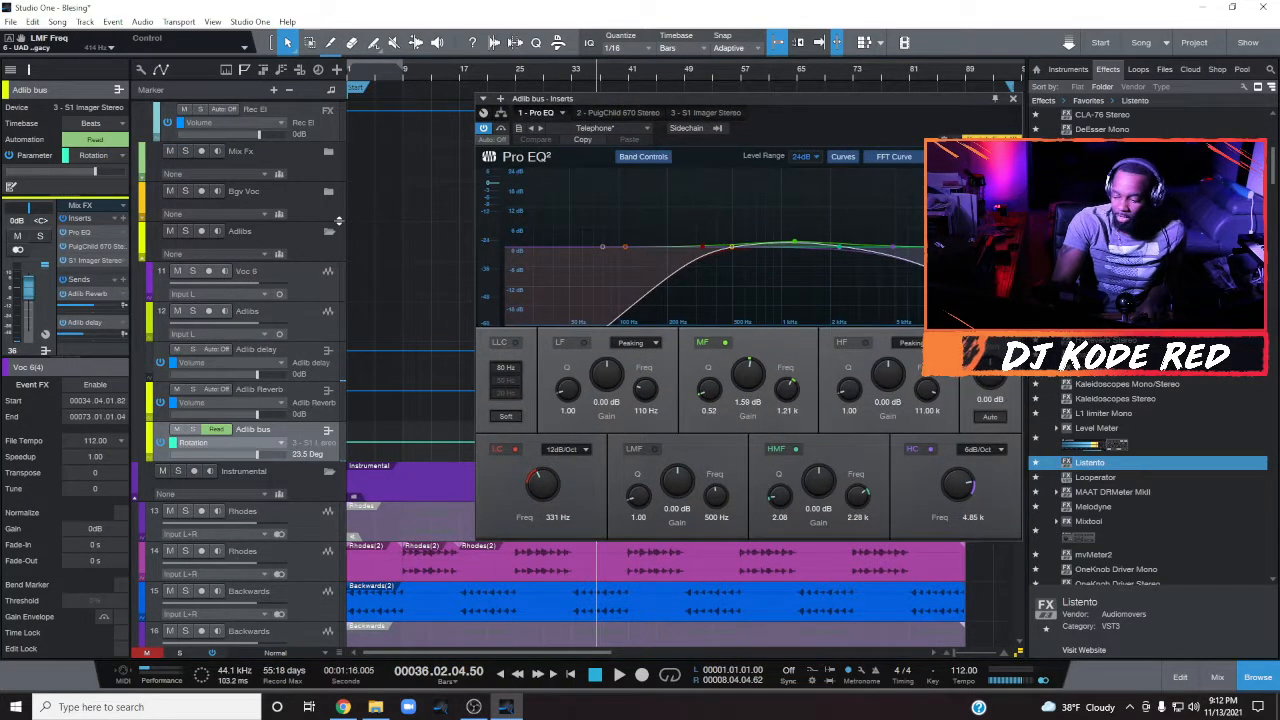
left_click(96, 248)
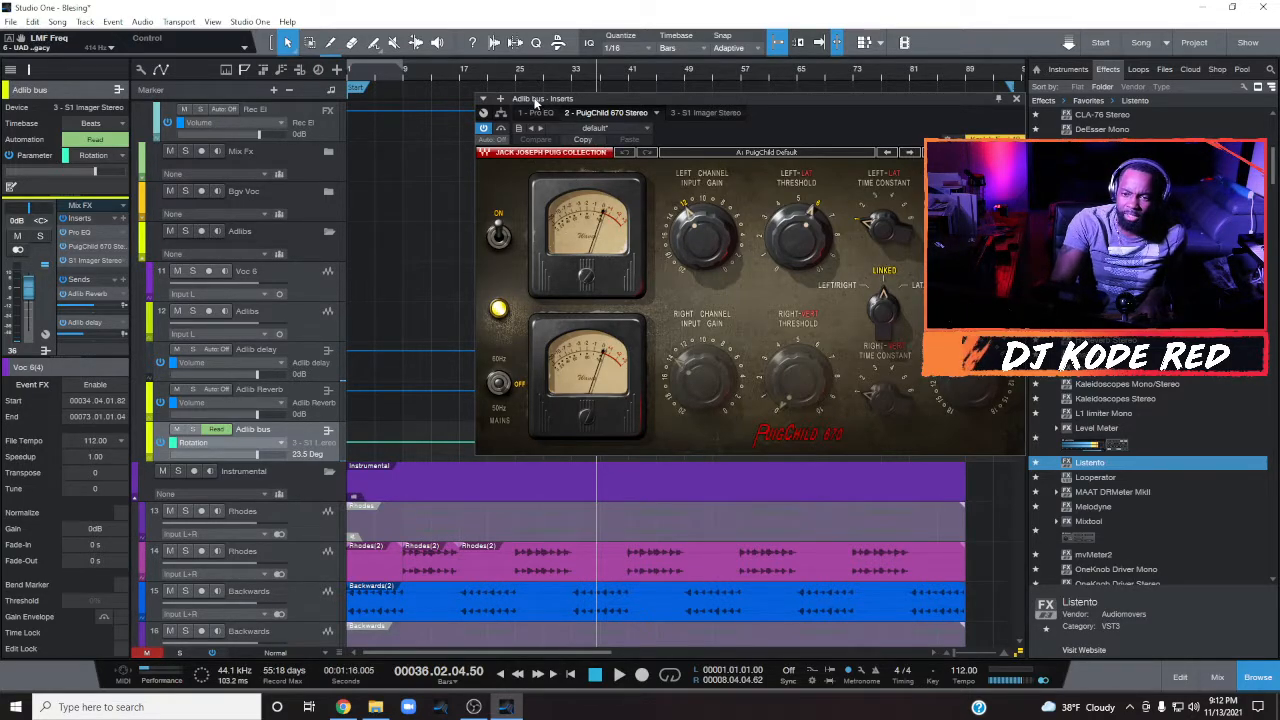
left_click_drag(609, 105, 507, 303)
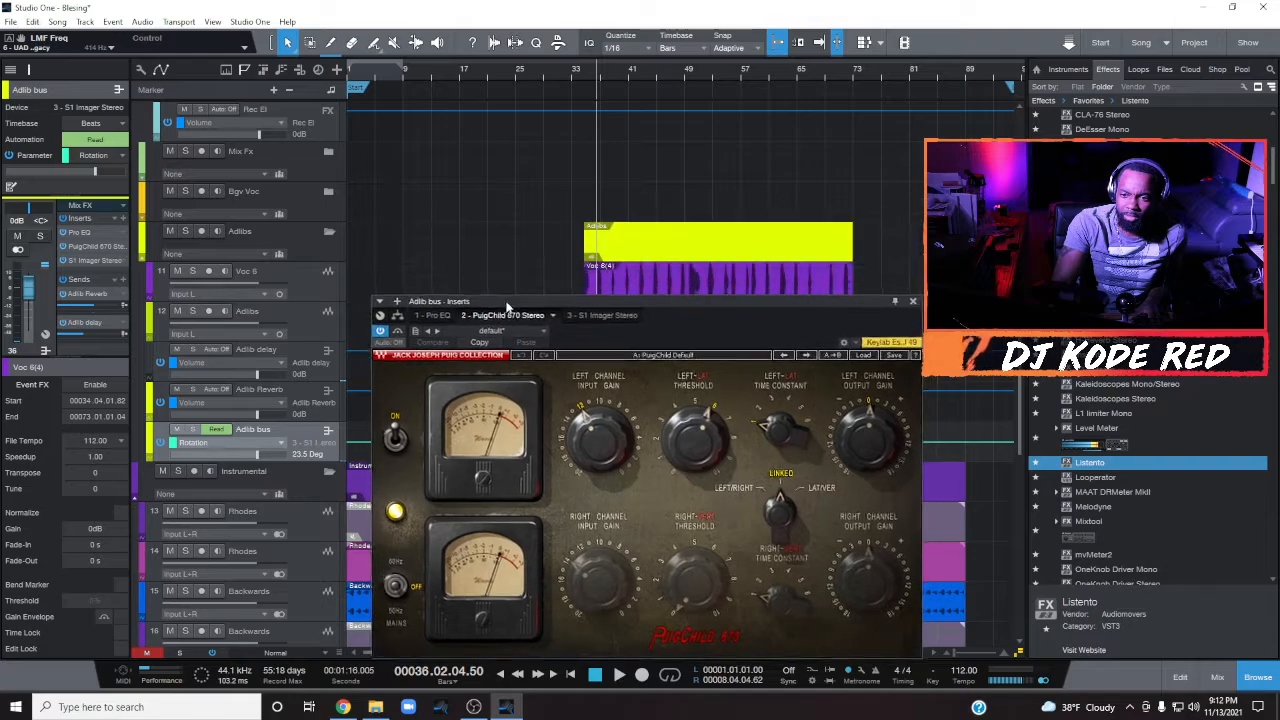
left_click(577, 69)
key("space")
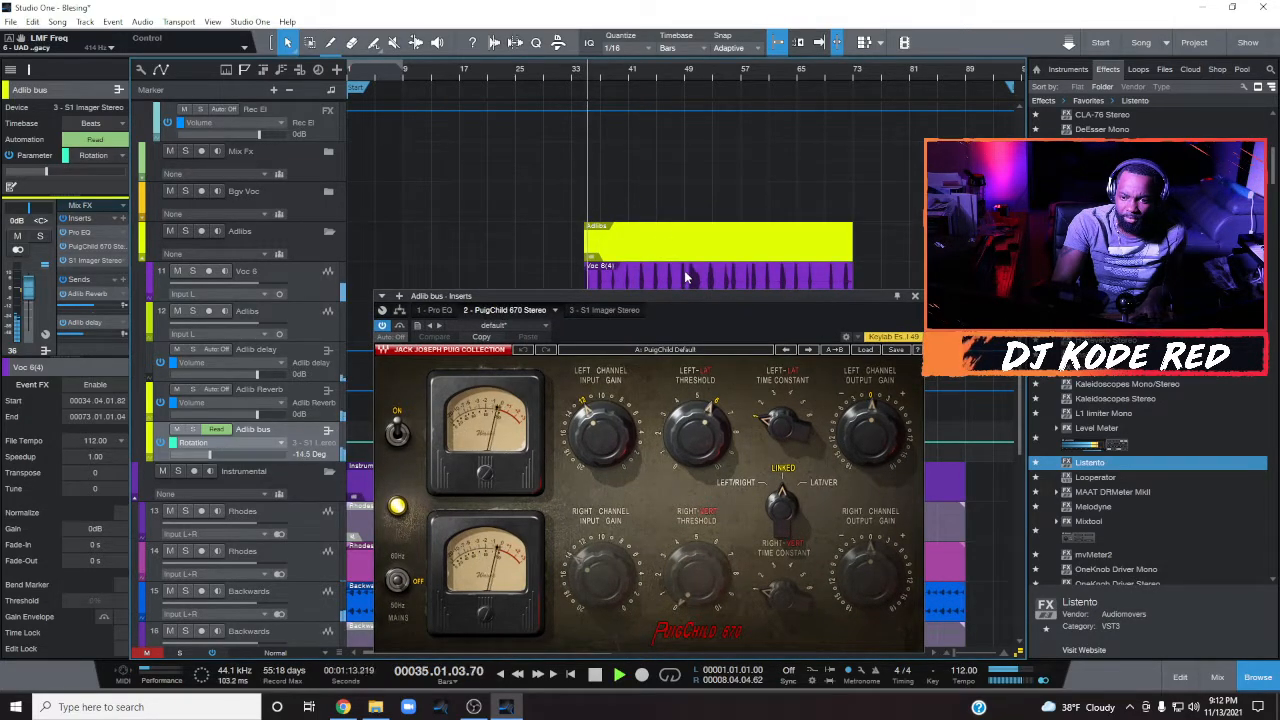
Step: Watch the S1 Imager Stereo insert on the Adlib bus while playing from the start of the adlibs, stopping playback in bar 42
double_click(90, 260)
left_click_drag(541, 302, 393, 117)
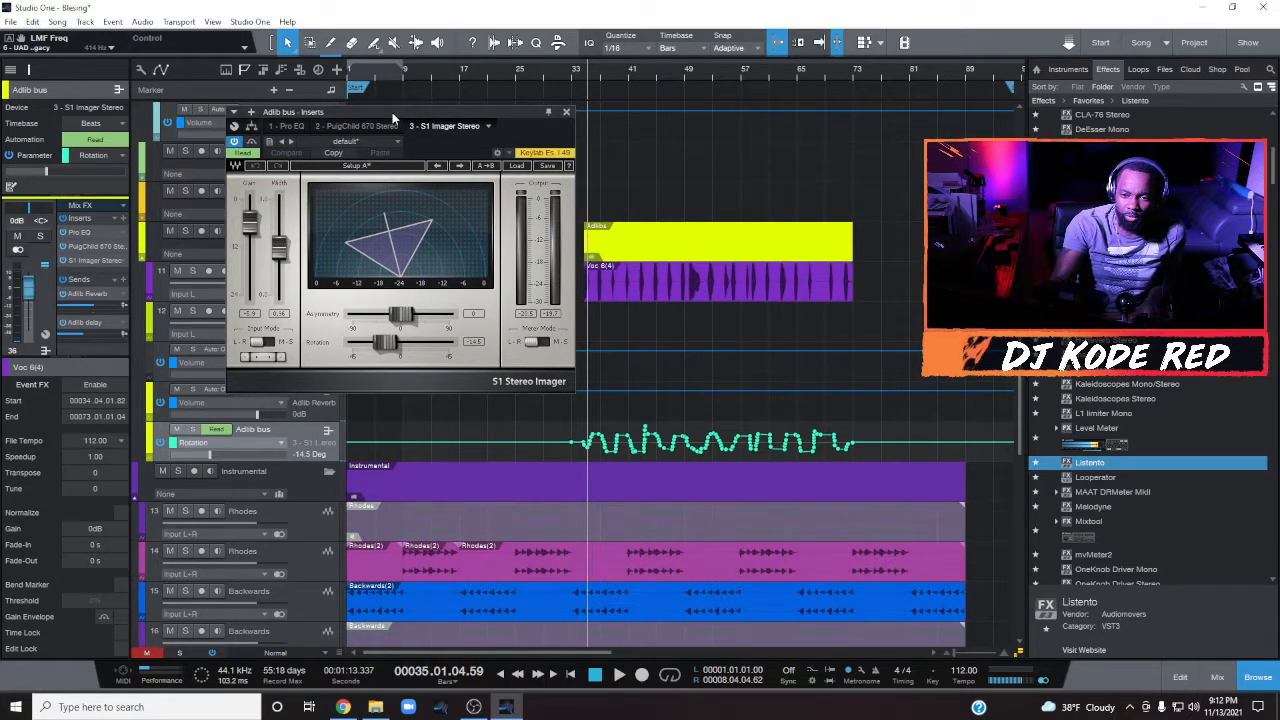
left_click_drag(393, 117, 366, 120)
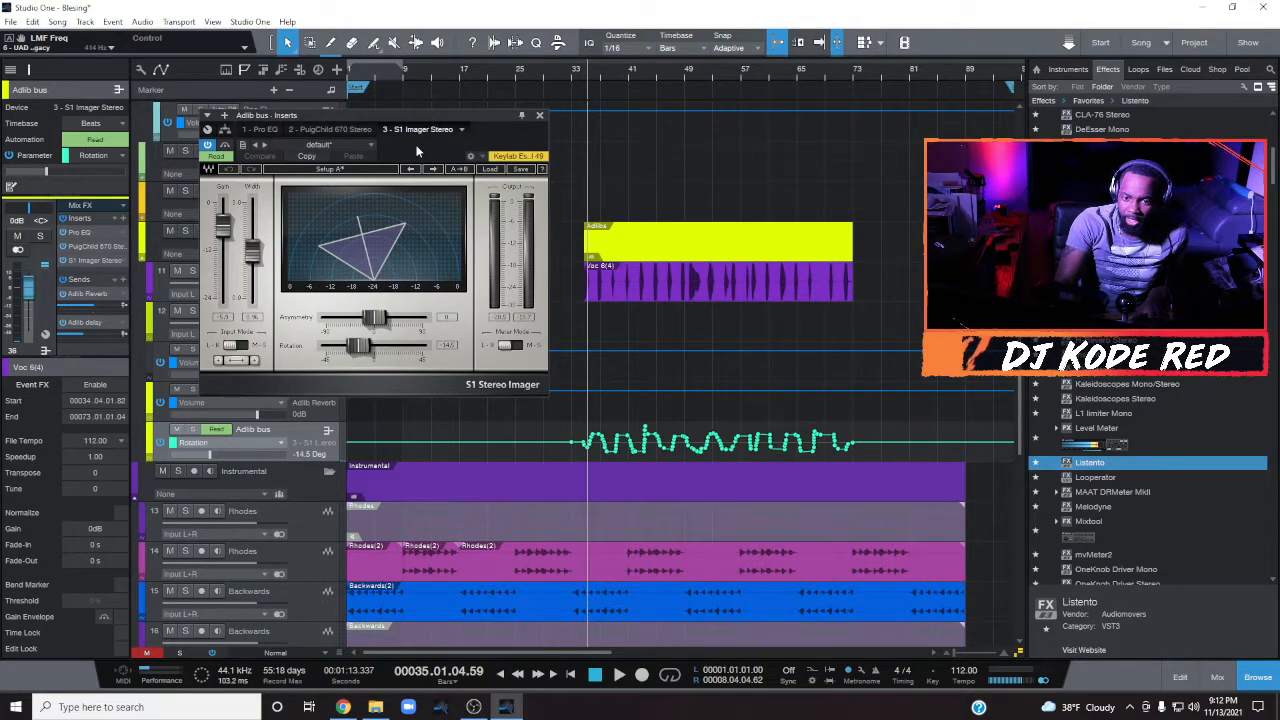
left_click(586, 76)
key("space")
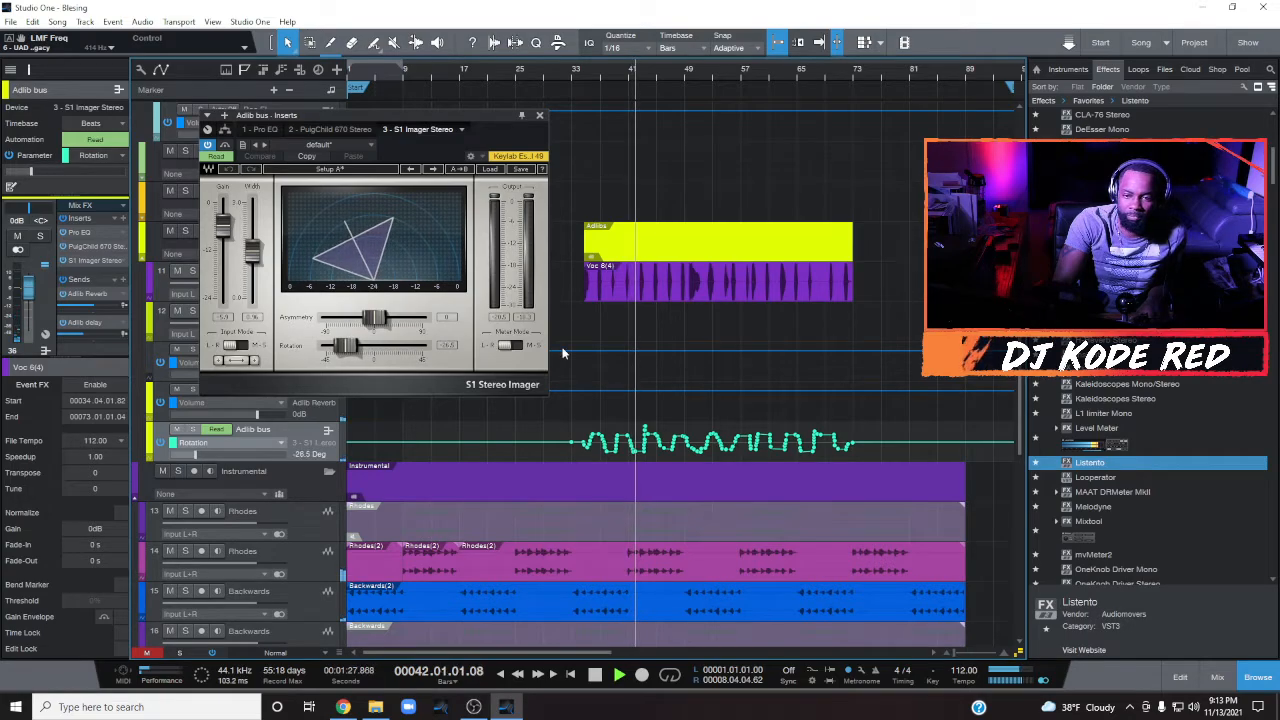
key("space")
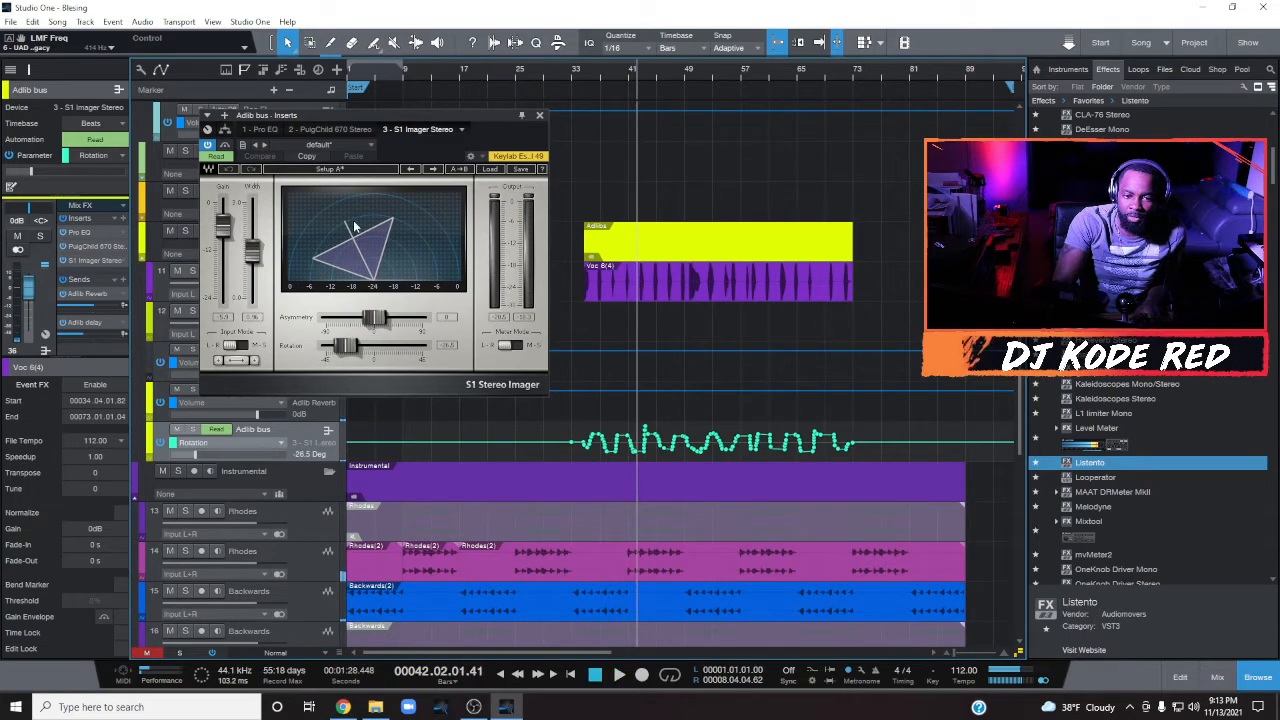
Step: Examine the Adlib Reverb's RC 48 and the Adlib delay's H-Delay, close the plug-in window and save the song
double_click(92, 294)
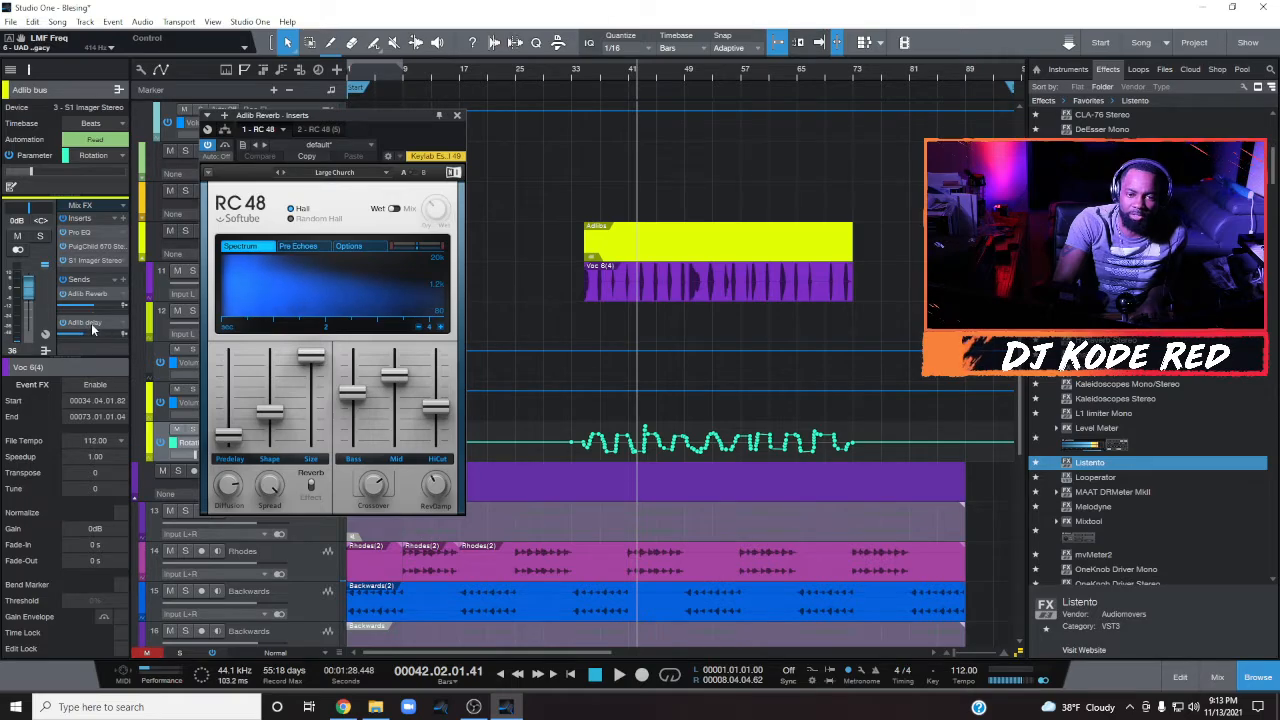
double_click(91, 327)
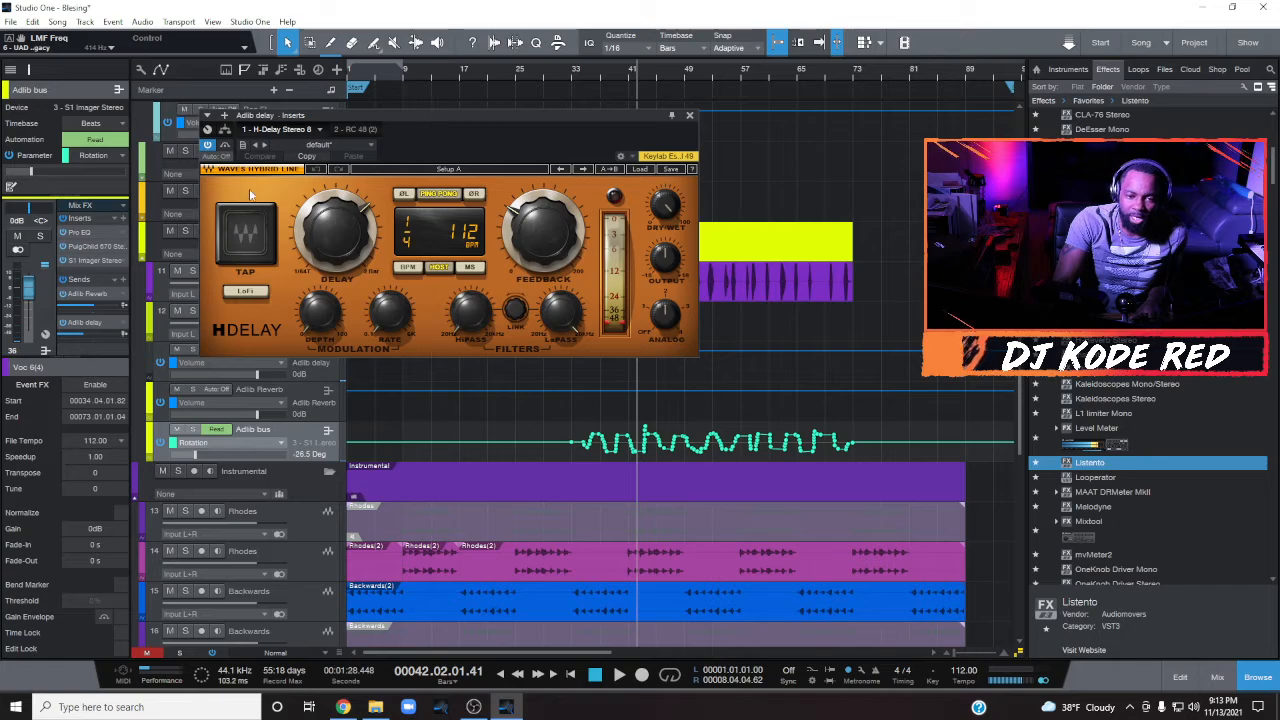
left_click(689, 115)
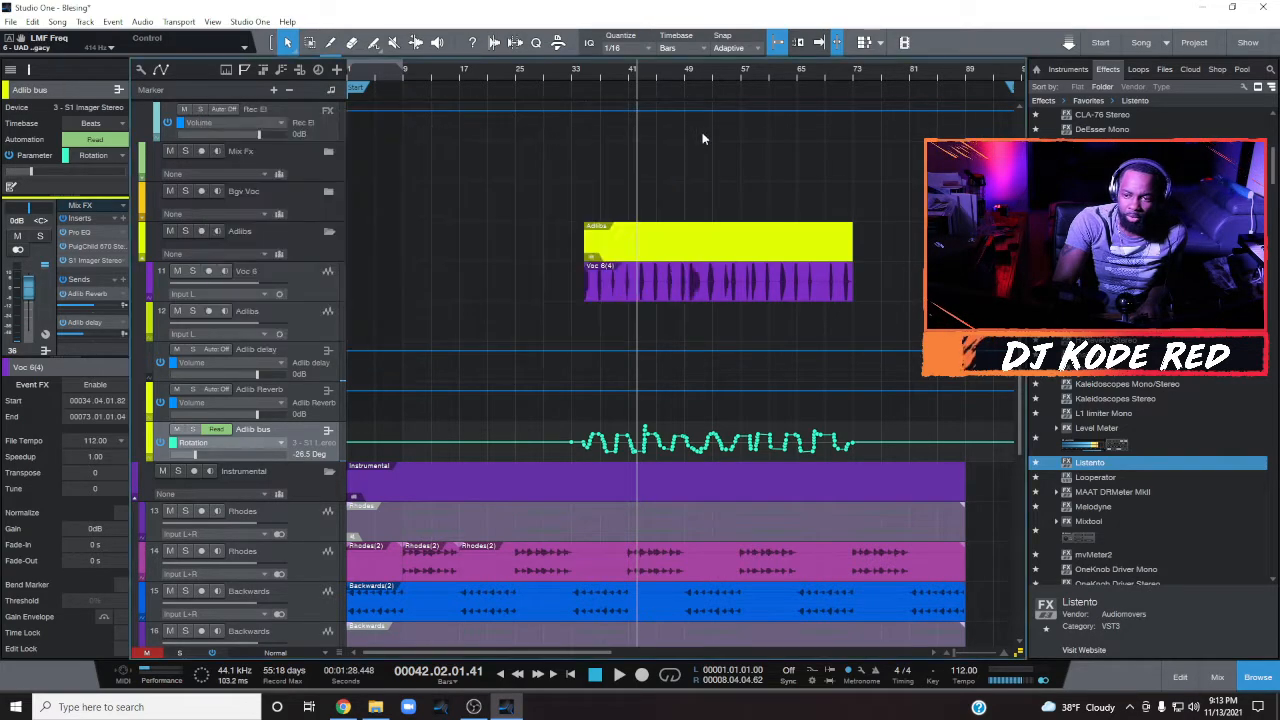
key("ctrl+s")
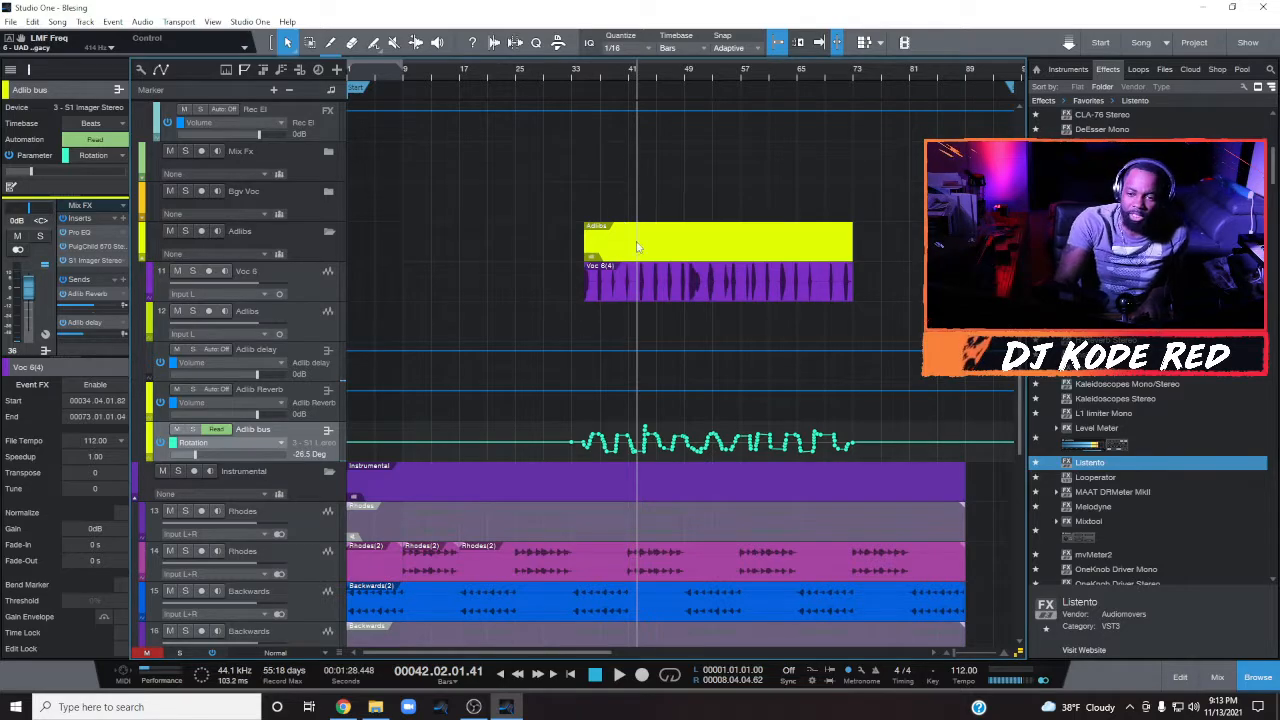
Step: Open the mixer and examine the Main channel's UAD SSL G Bus Compressor and Level Meter inserts during brief playback from bar 42
scroll(517, 92, "down", 2)
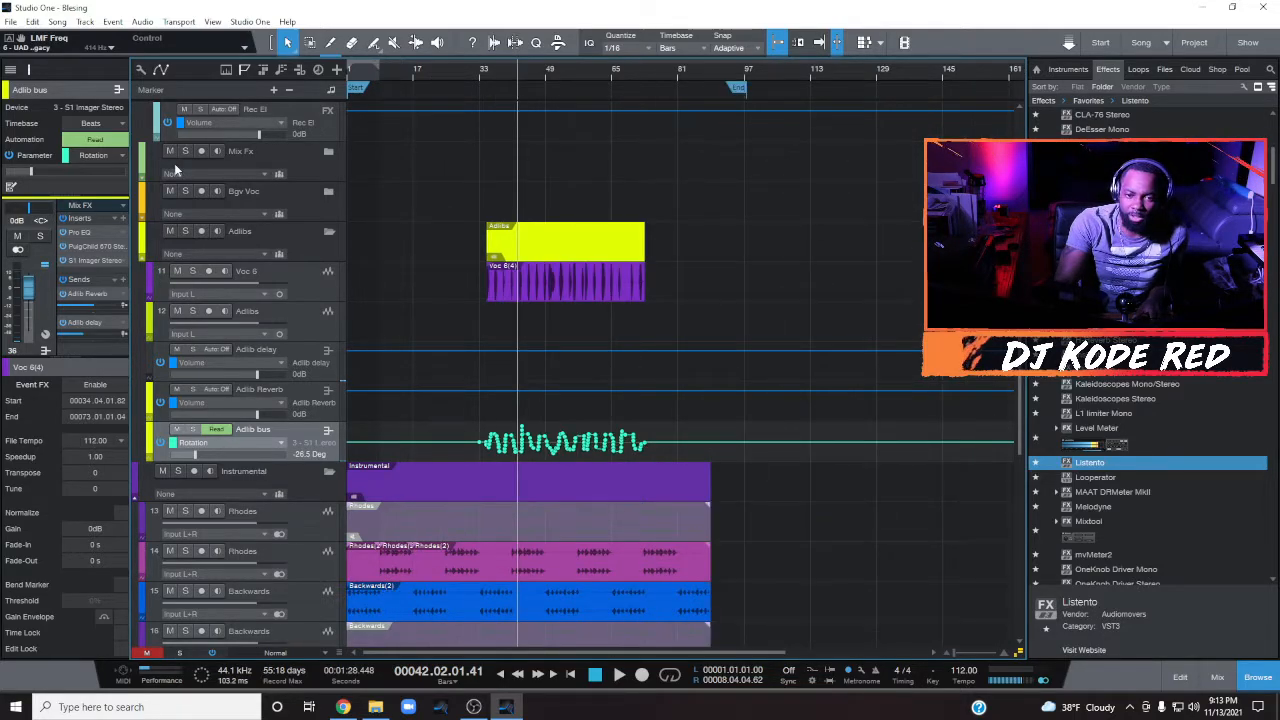
left_click(1217, 677)
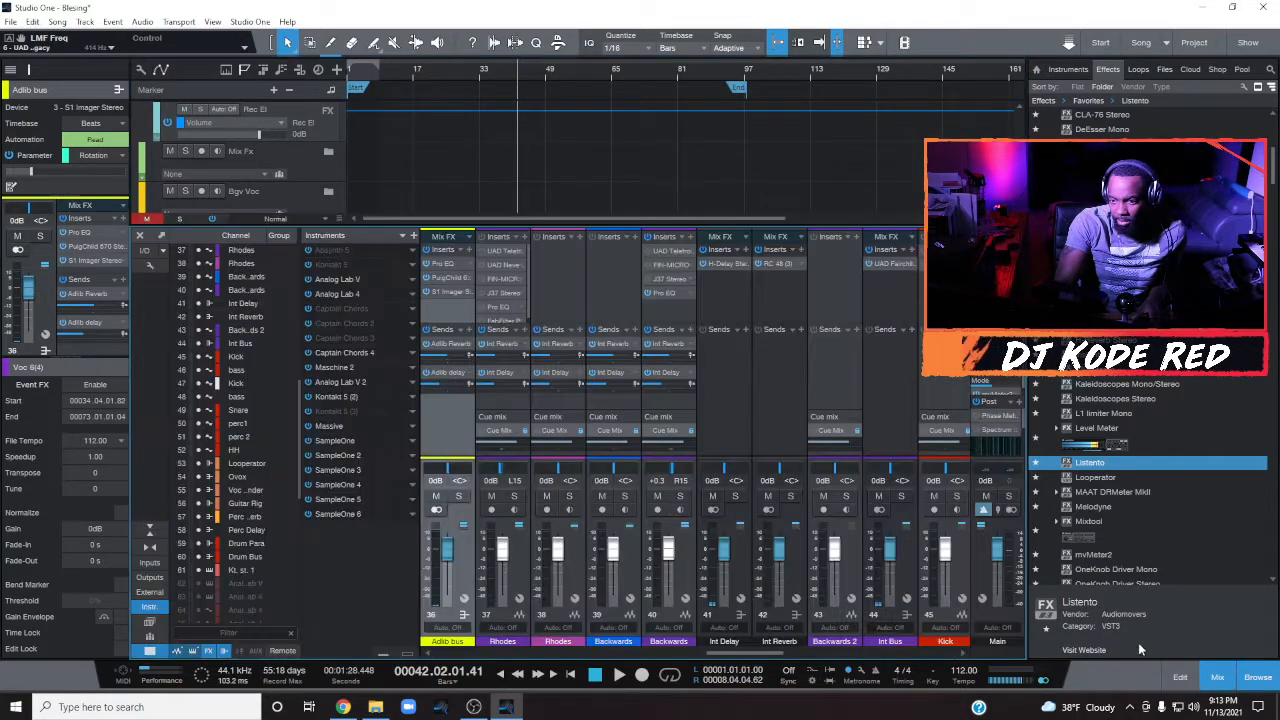
double_click(995, 264)
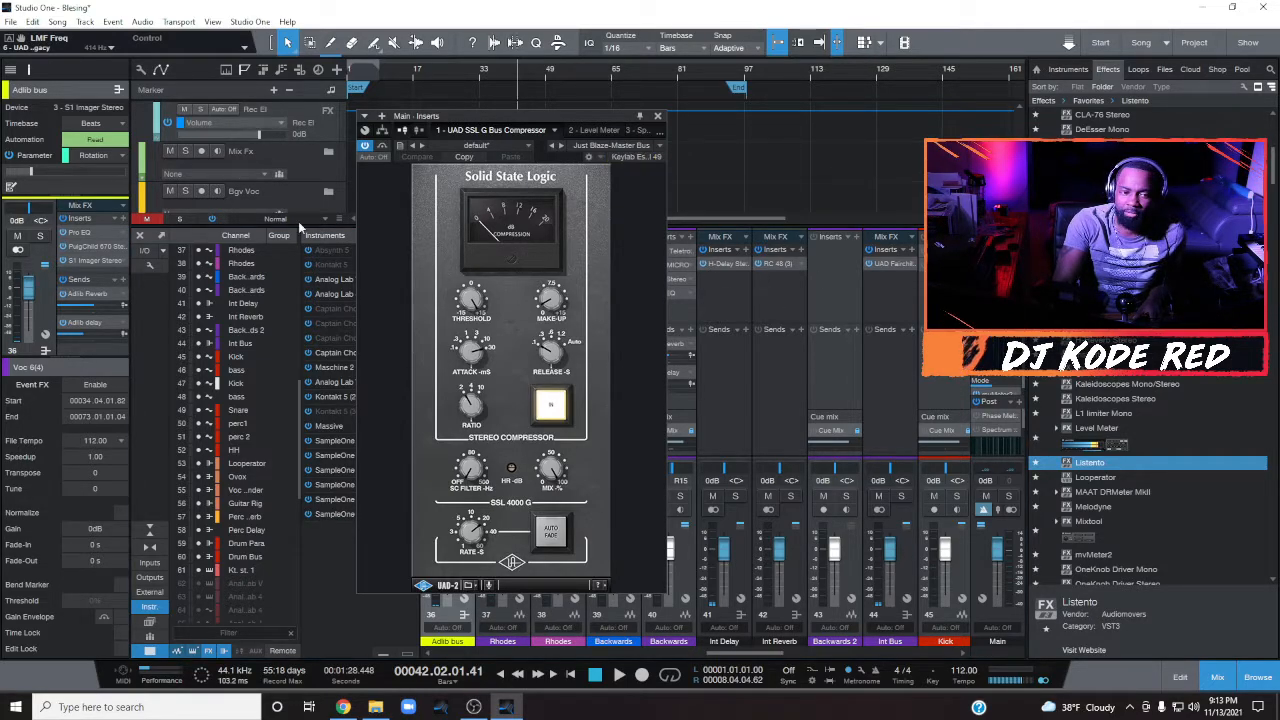
left_click(660, 146)
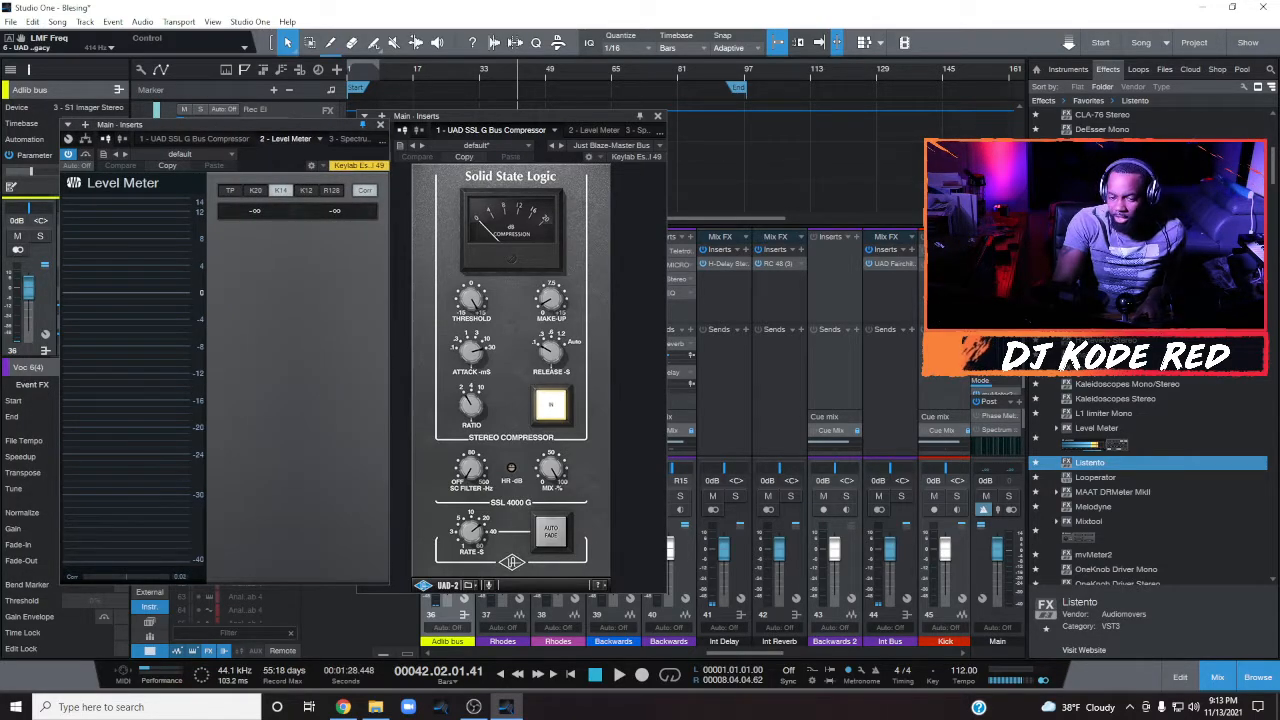
scroll(831, 342, "right", 3)
key("space")
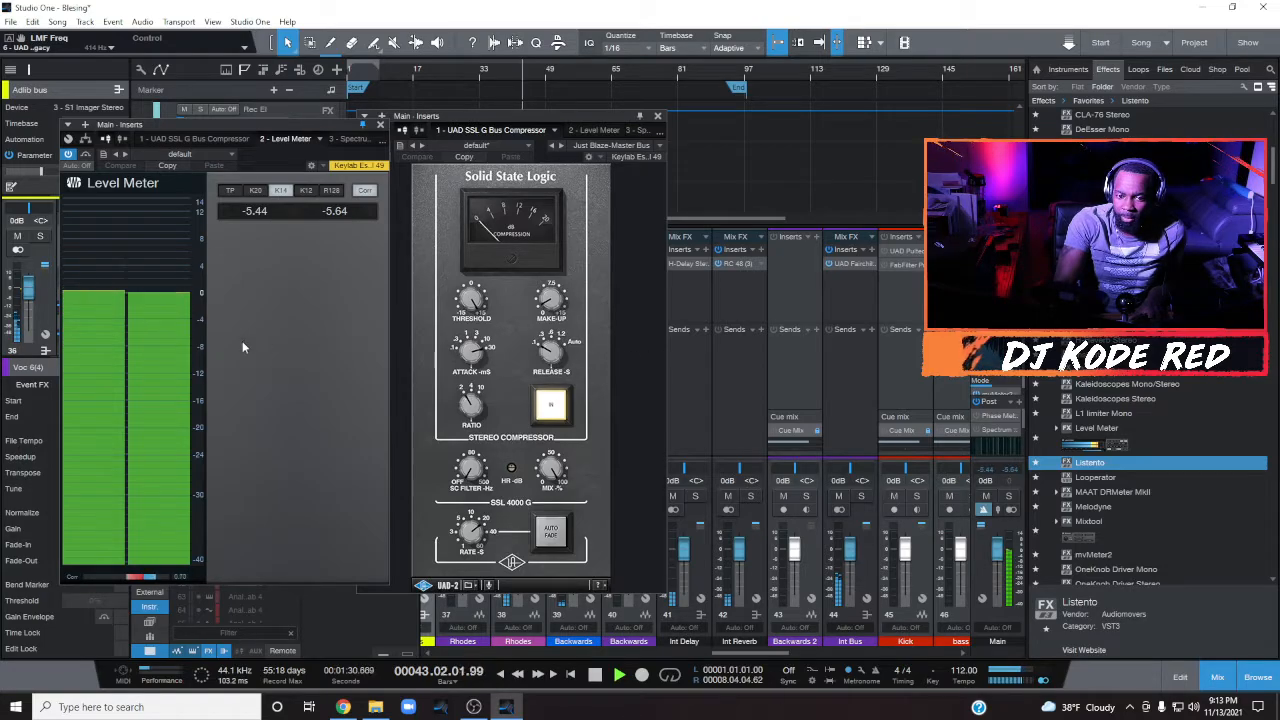
key("space")
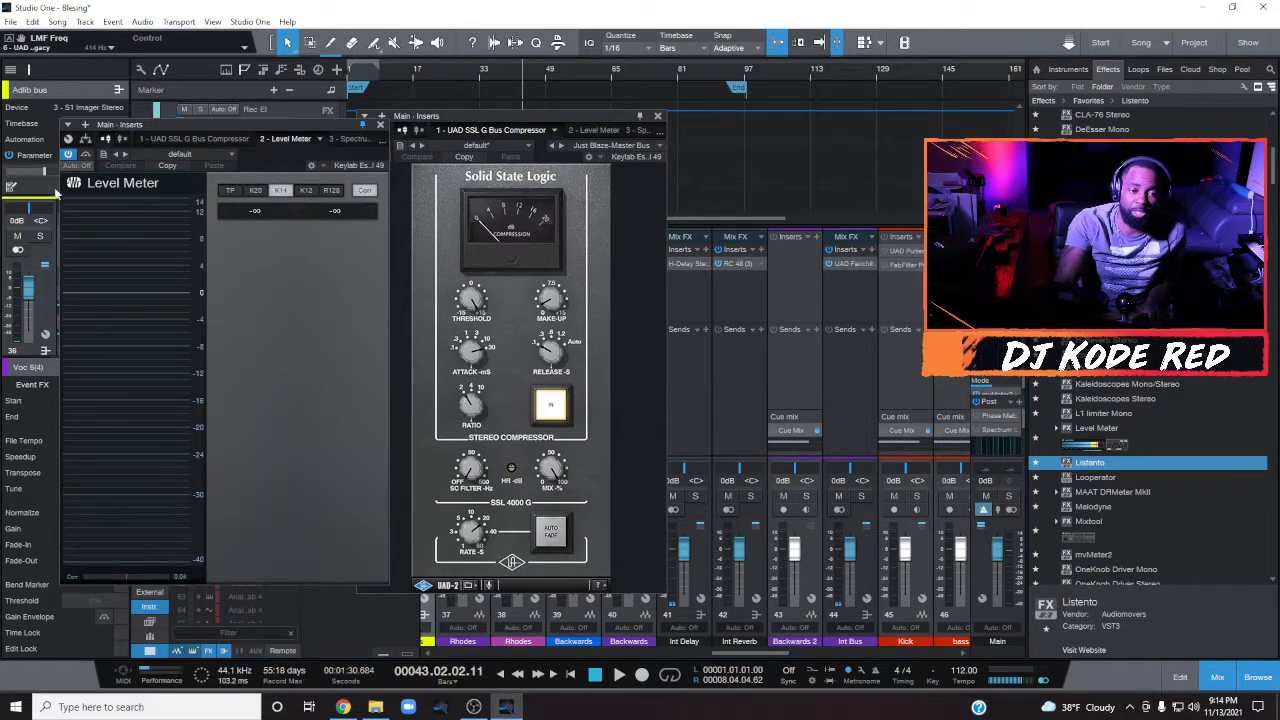
Step: Examine the Main channel's Spectrum Meter and mvMeter2 inserts, closing each one after viewing
left_click(352, 138)
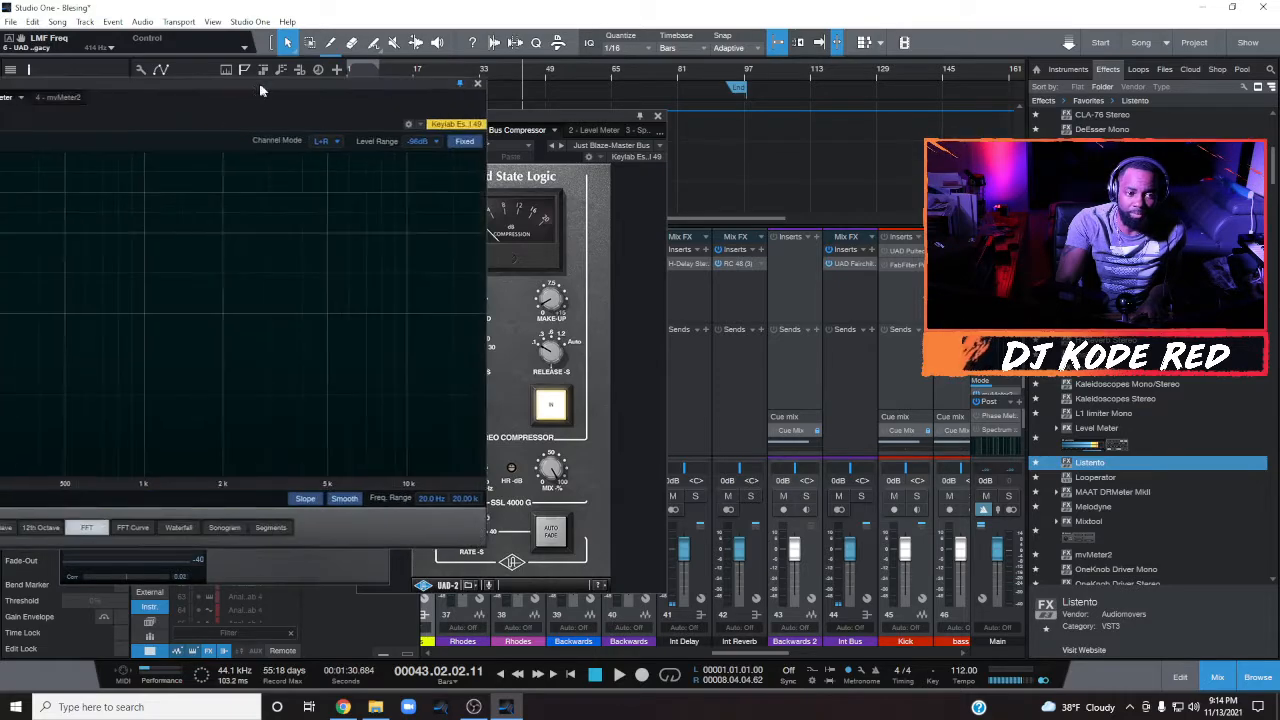
left_click_drag(695, 138, 740, 168)
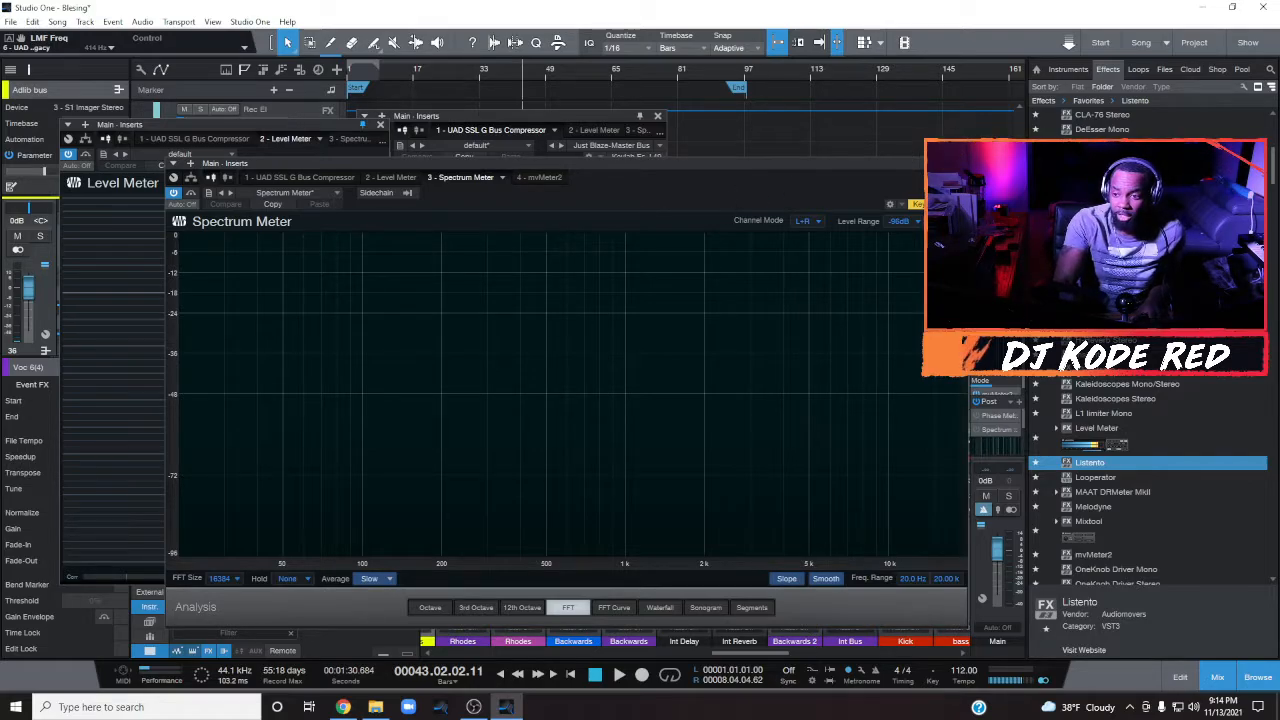
key("ctrl+w")
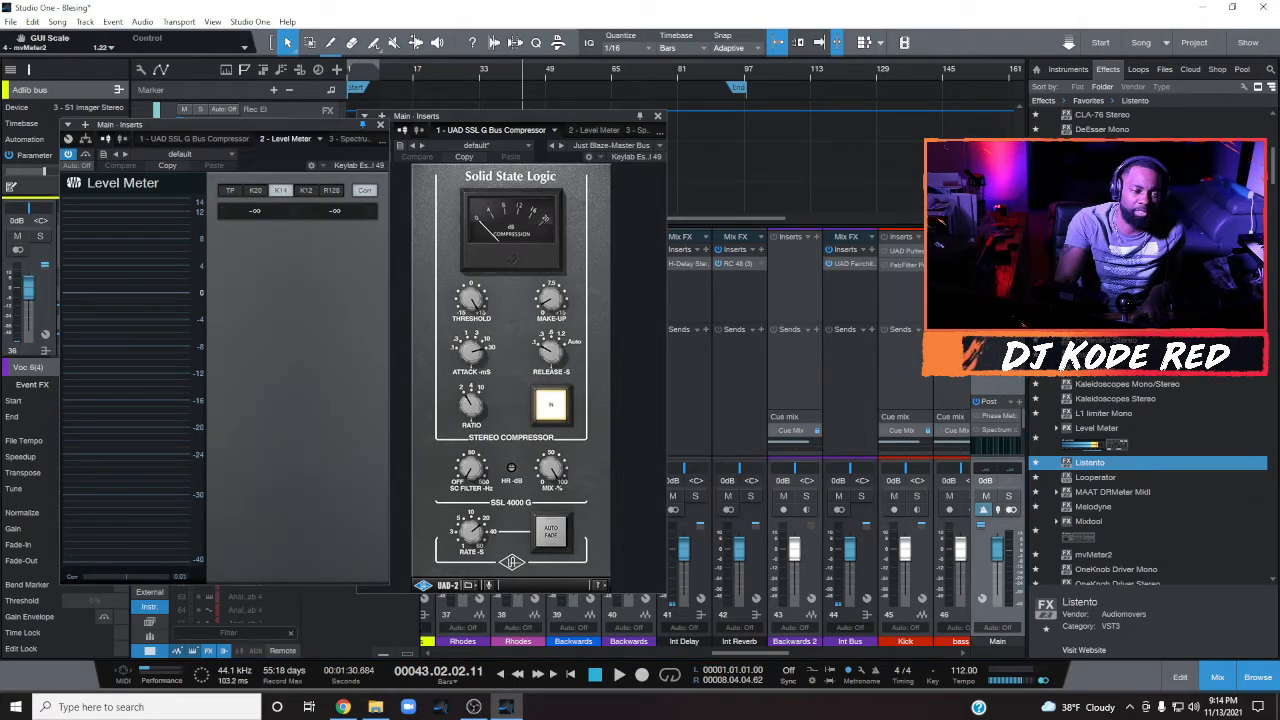
left_click_drag(0, 70, 881, 164)
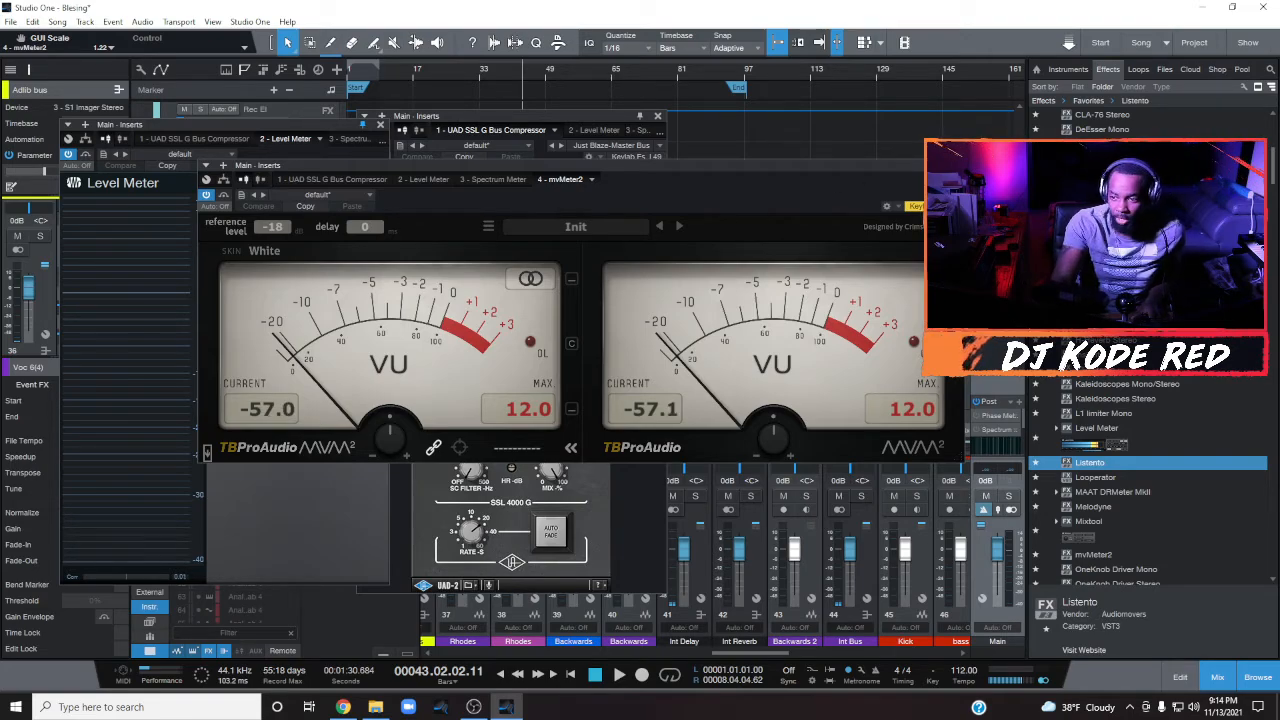
left_click(956, 165)
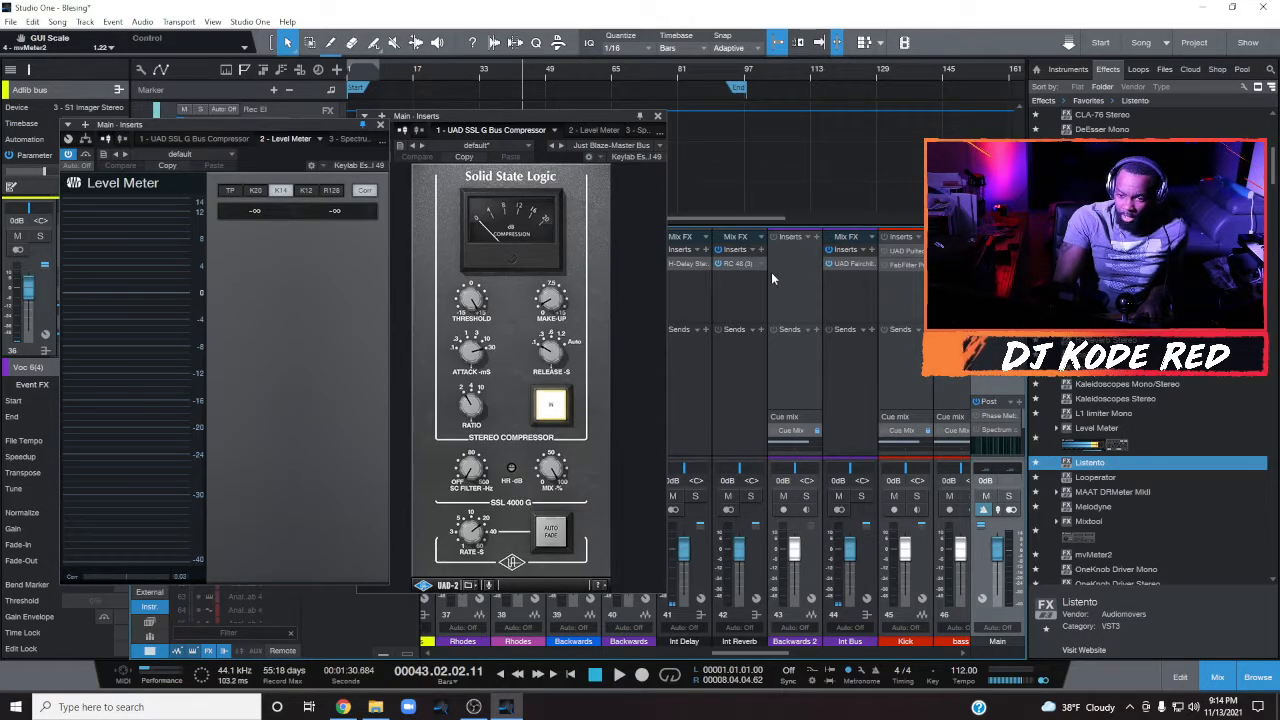
Step: Close the Main channel's bus compressor and Level Meter windows and hide the mixer
left_click(657, 117)
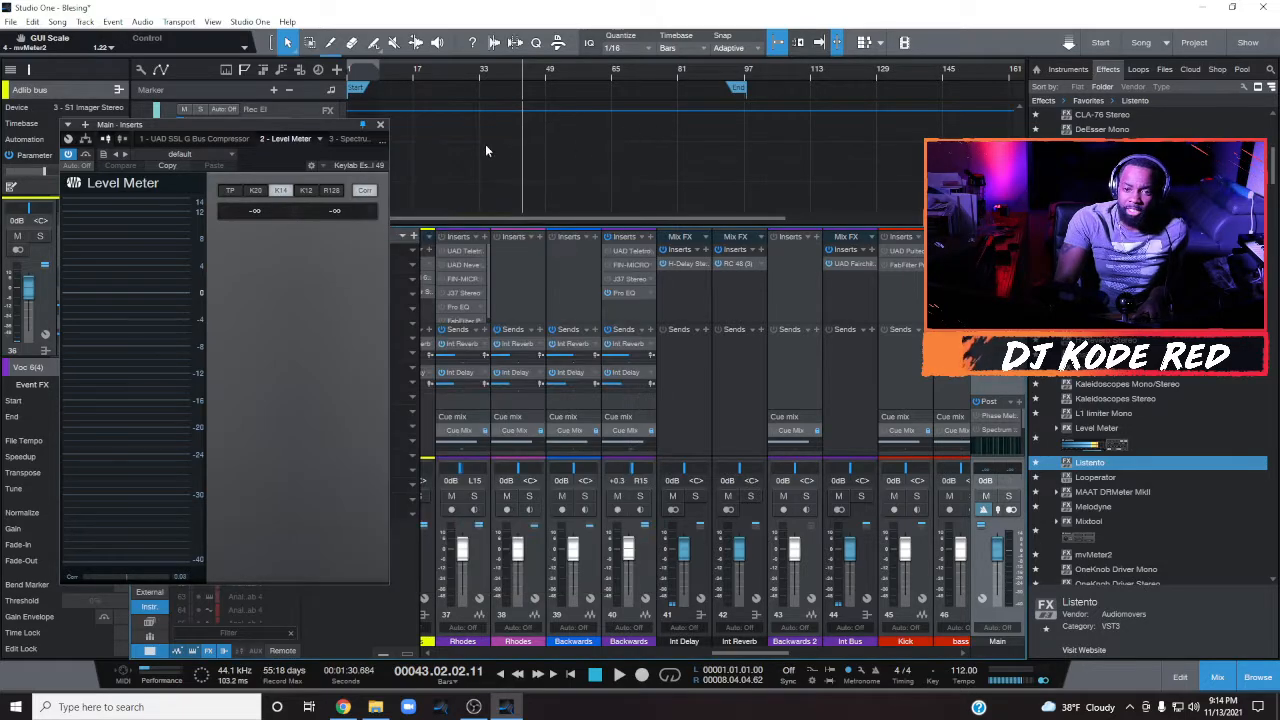
left_click(380, 124)
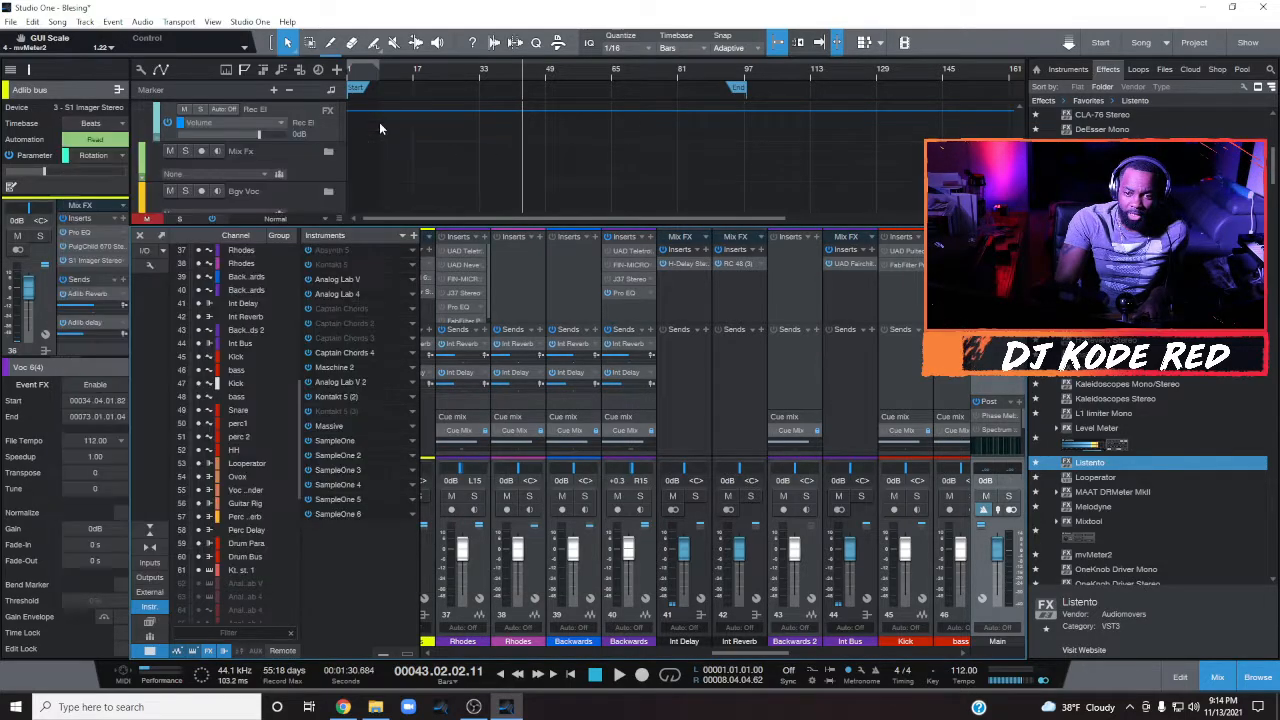
left_click(141, 237)
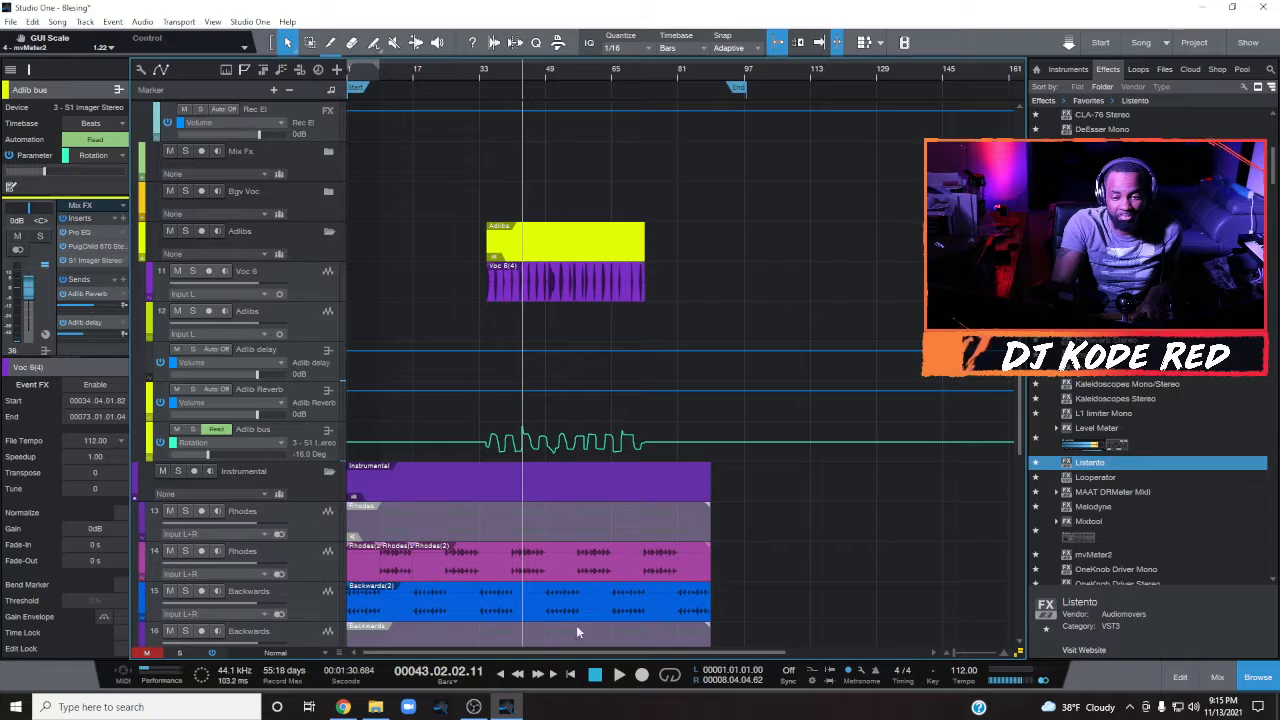
Step: Return to bar 1, start playing the whole song and save it
left_click(572, 675)
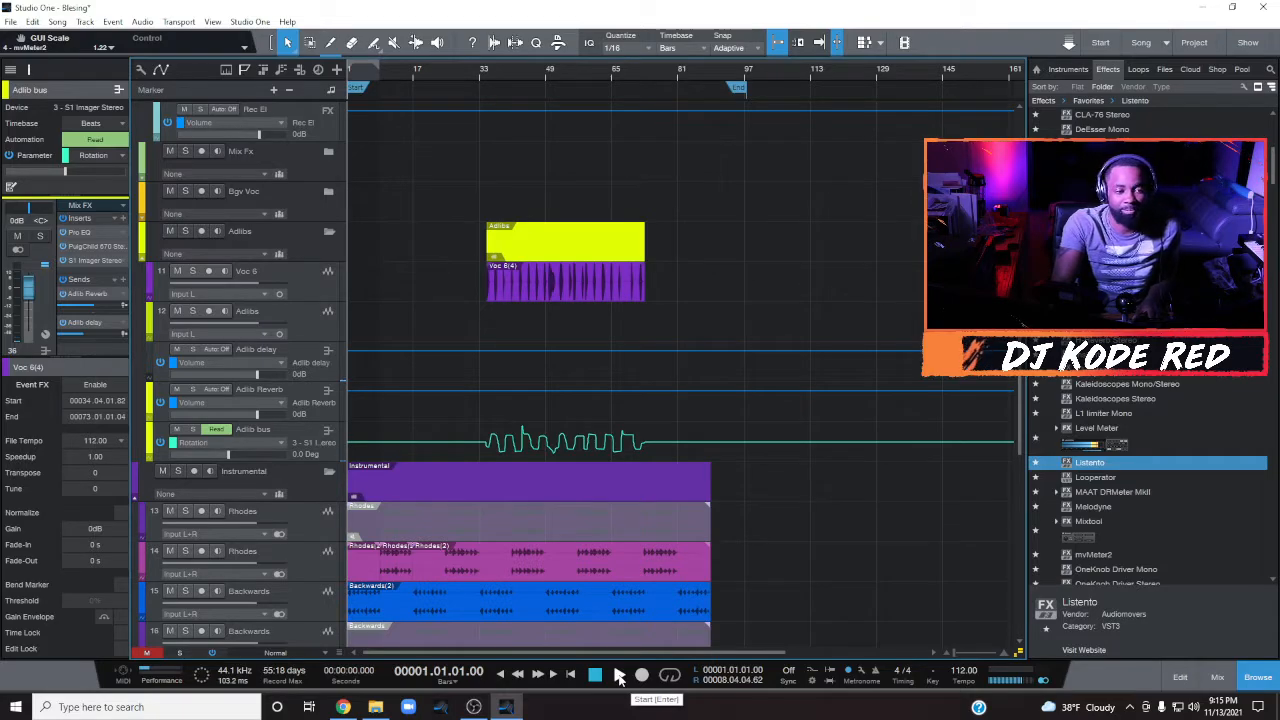
left_click(619, 676)
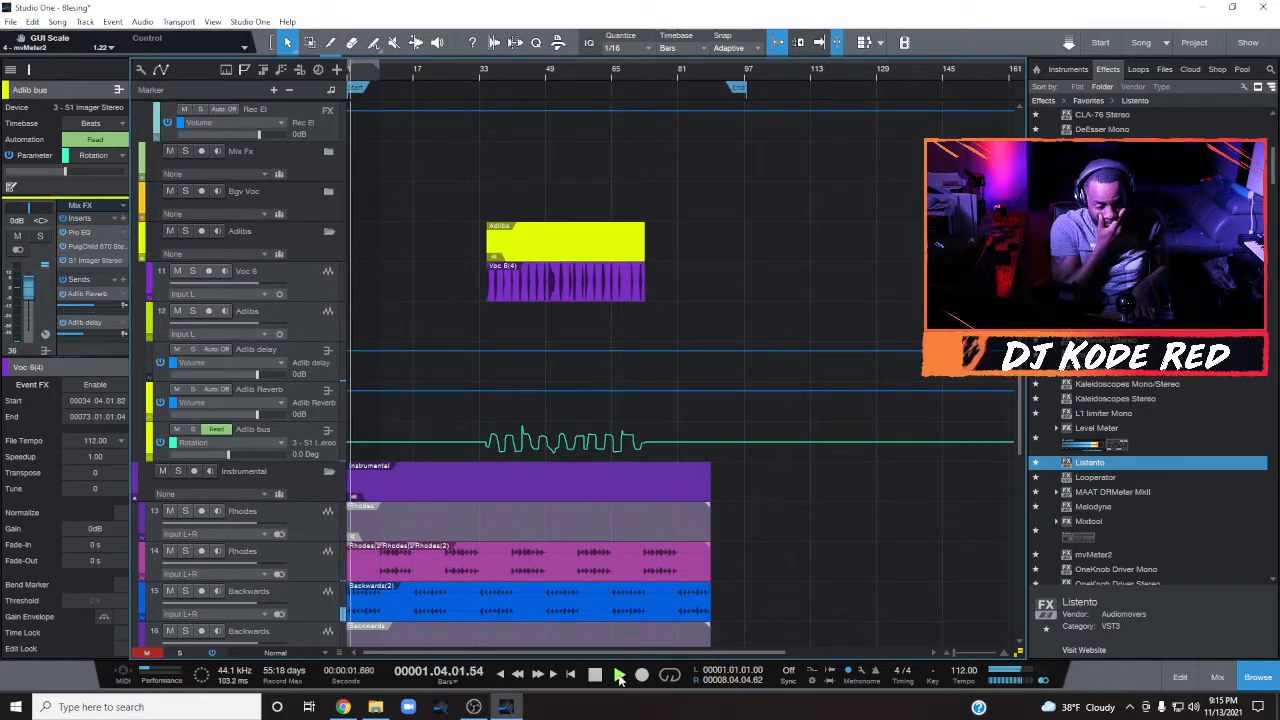
key("ctrl+s")
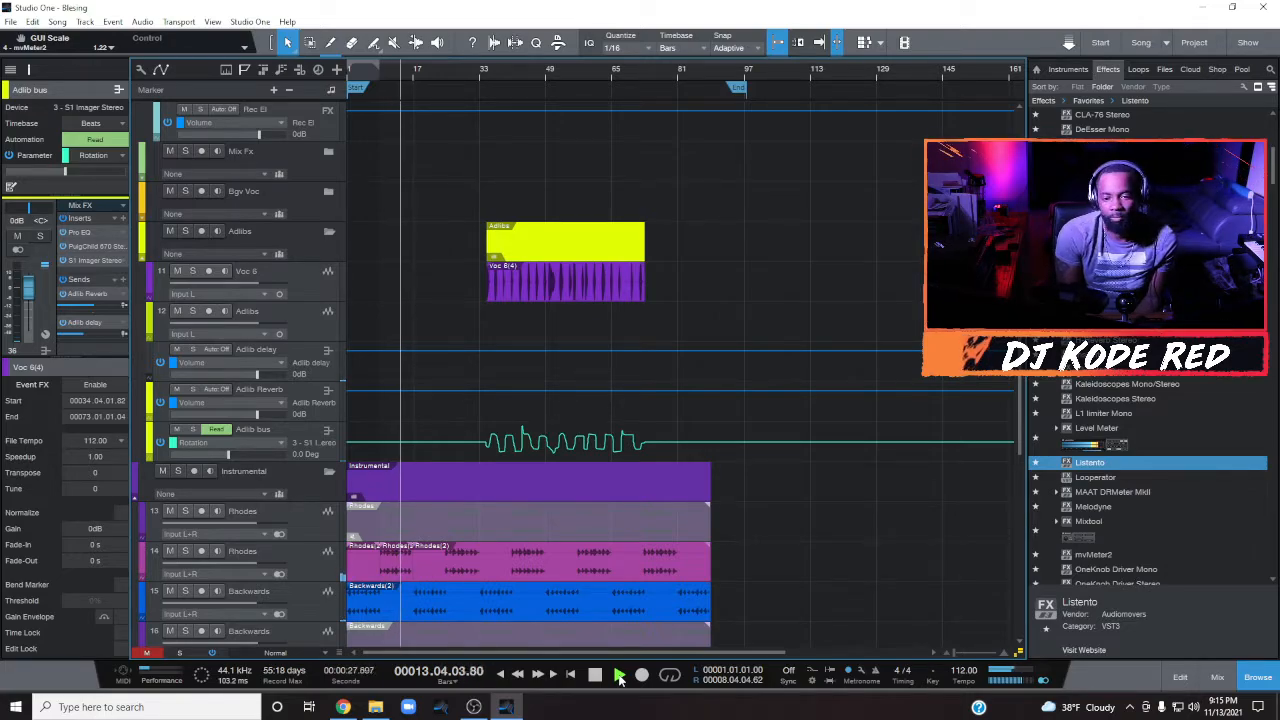
Step: Set the track height to Overview while the song plays, and stop playback in bar 91
left_click(275, 653)
left_click(273, 553)
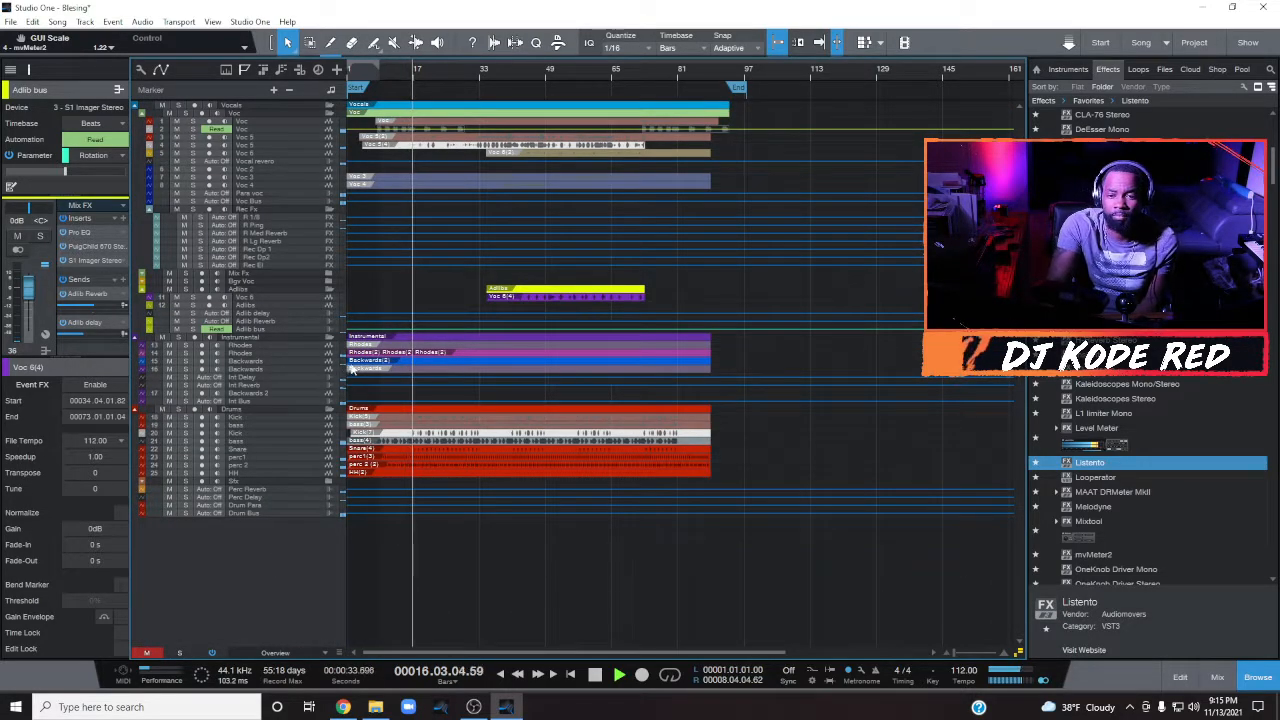
left_click(403, 360)
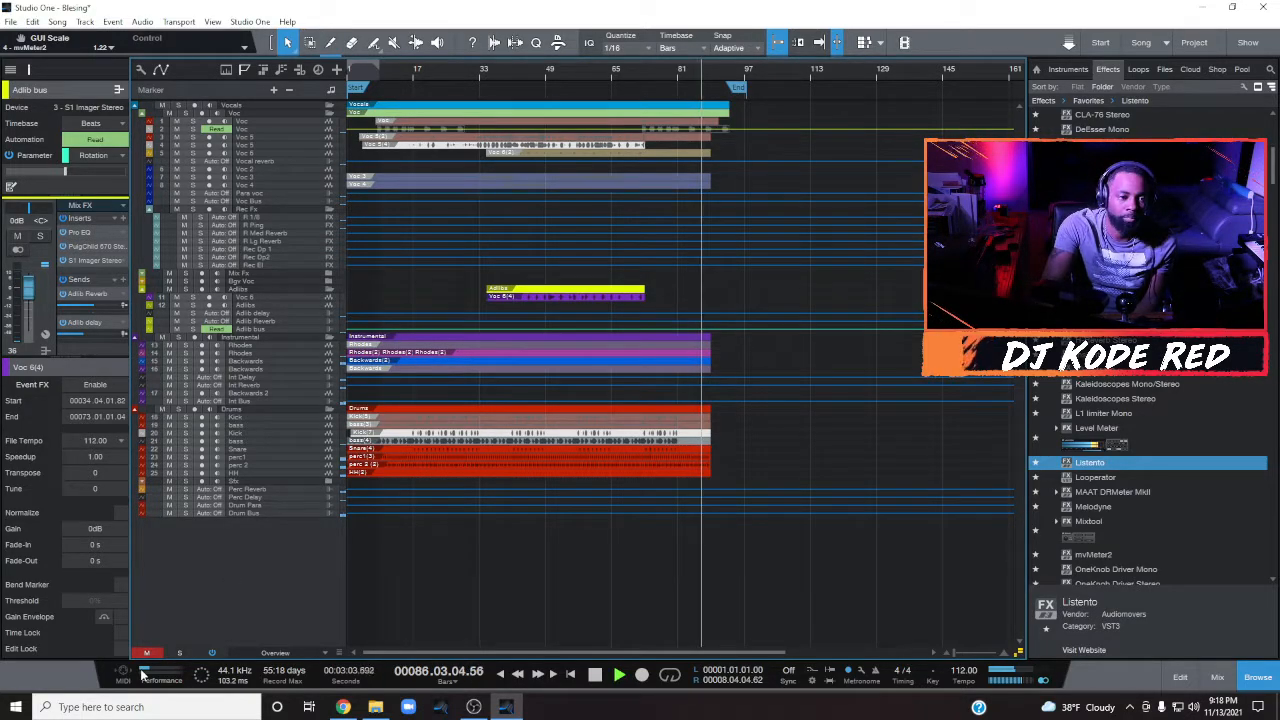
left_click(595, 675)
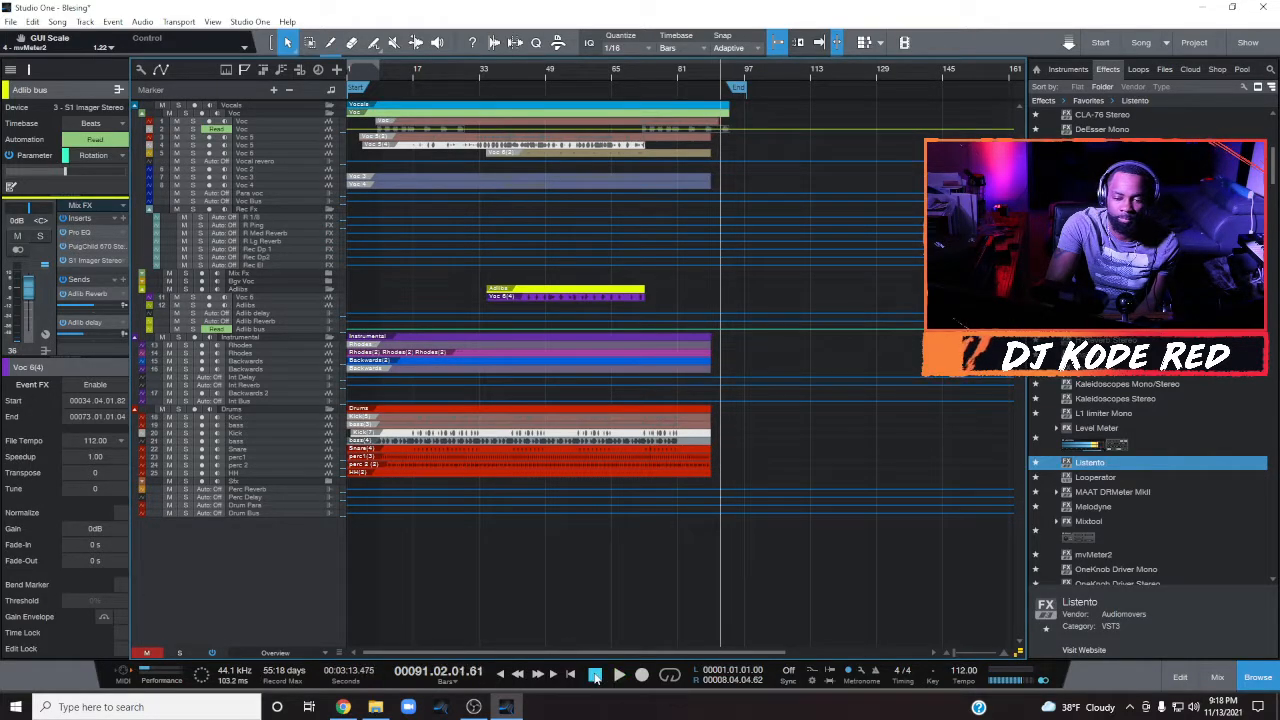